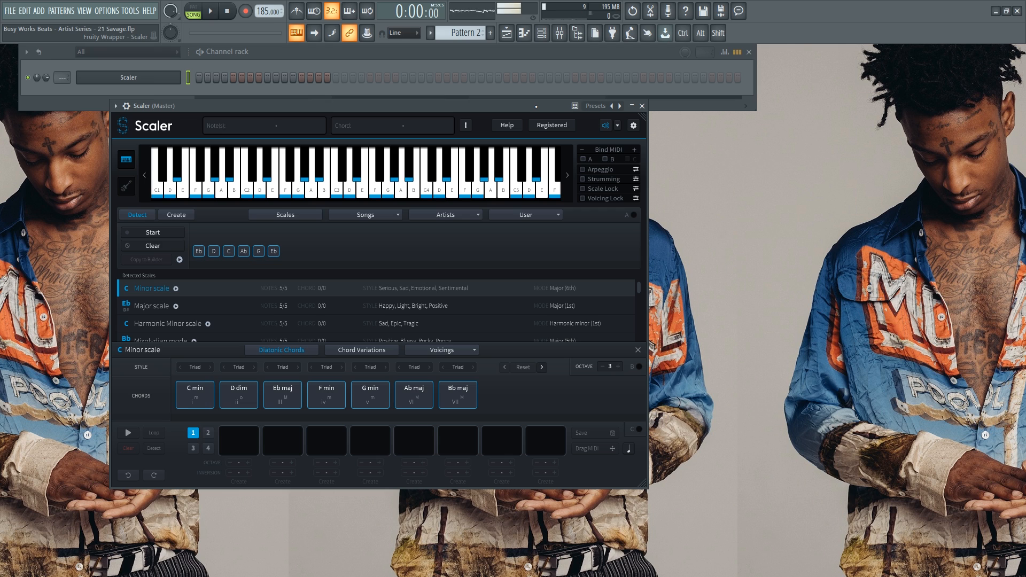
# Slide the Scaler and Channel rack windows left, then preview C3 and C4 on Scaler's keyboard.
pyautogui.moveTo(535, 107); pyautogui.dragTo(440, 118)
pyautogui.moveTo(486, 52); pyautogui.dragTo(466, 51)
pyautogui.moveTo(420, 123); pyautogui.dragTo(402, 122)
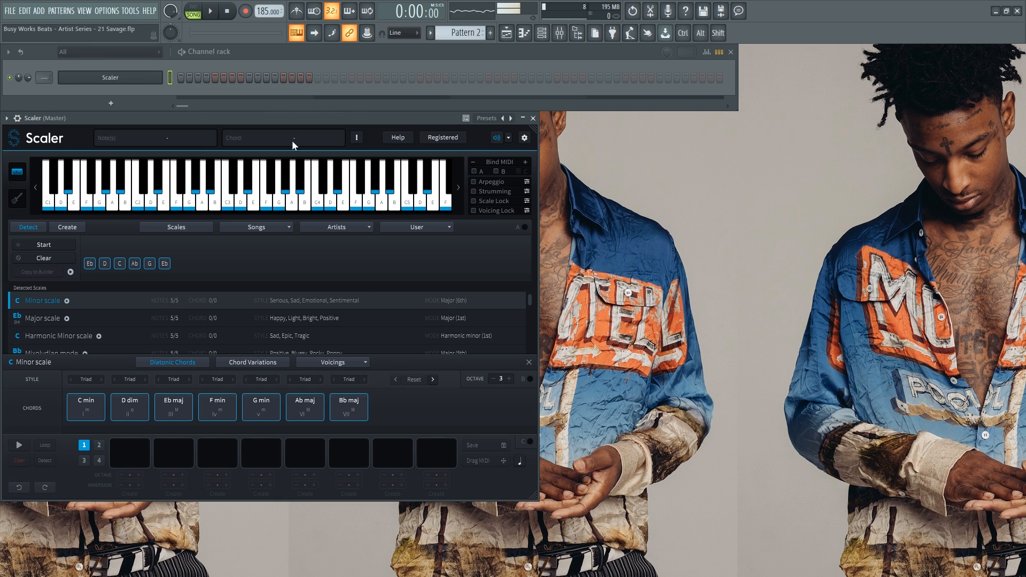
pyautogui.click(116, 267)
pyautogui.click(315, 182)
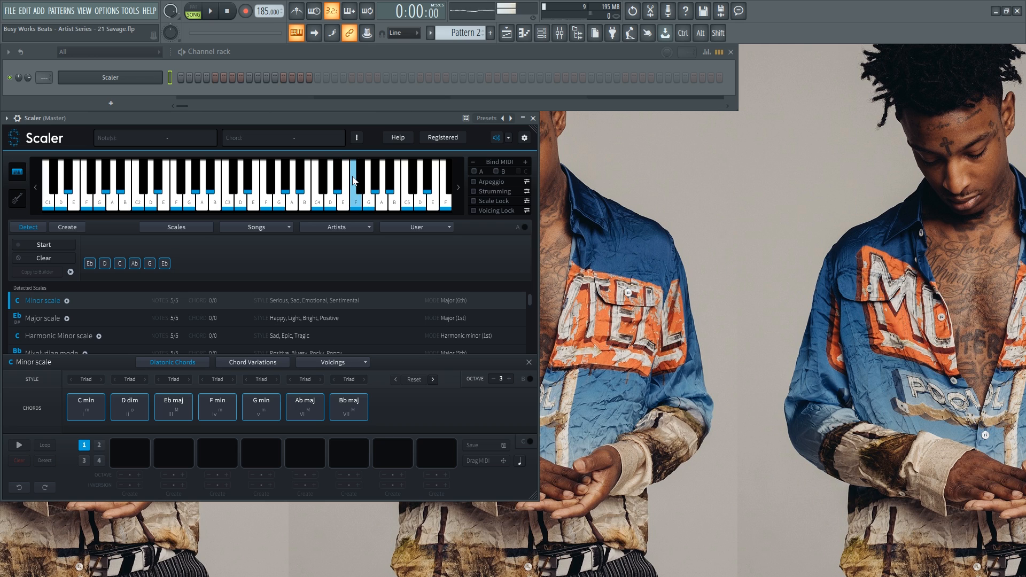
# Add reFX Nexus [64bit] to the Channel rack as a new instrument channel.
pyautogui.click(138, 105)
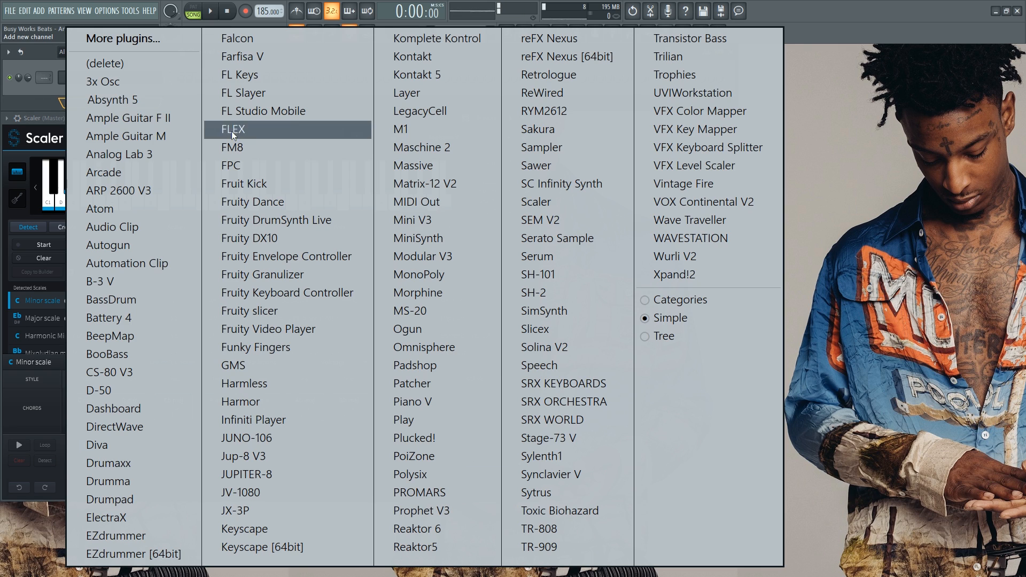
pyautogui.click(621, 62)
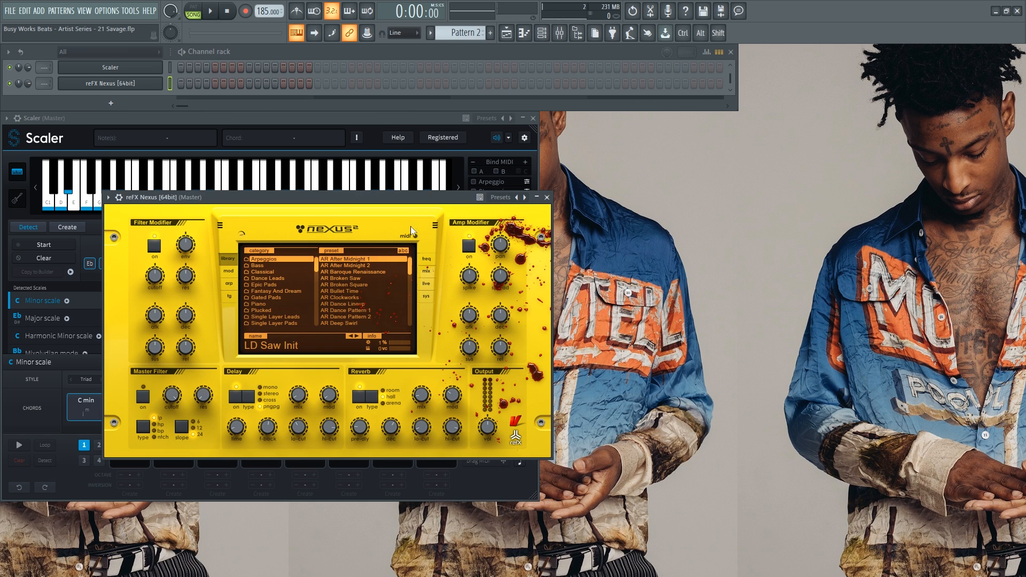
pyautogui.scroll(-3, 273, 294)
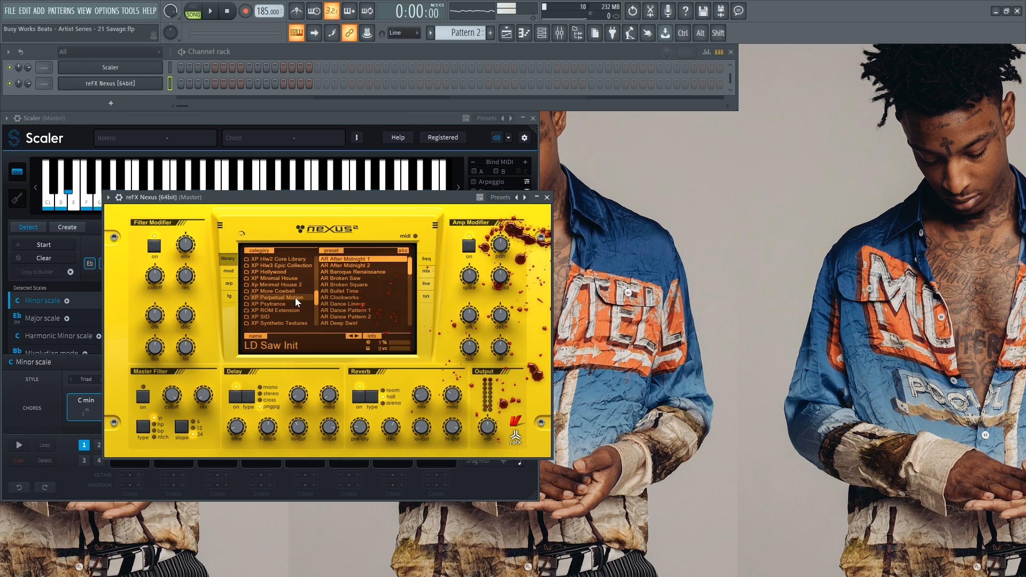
pyautogui.scroll(1, 294, 297)
# Load the PN Movie Score 1 preset from Nexus's XP Hollywood category.
pyautogui.click(286, 285)
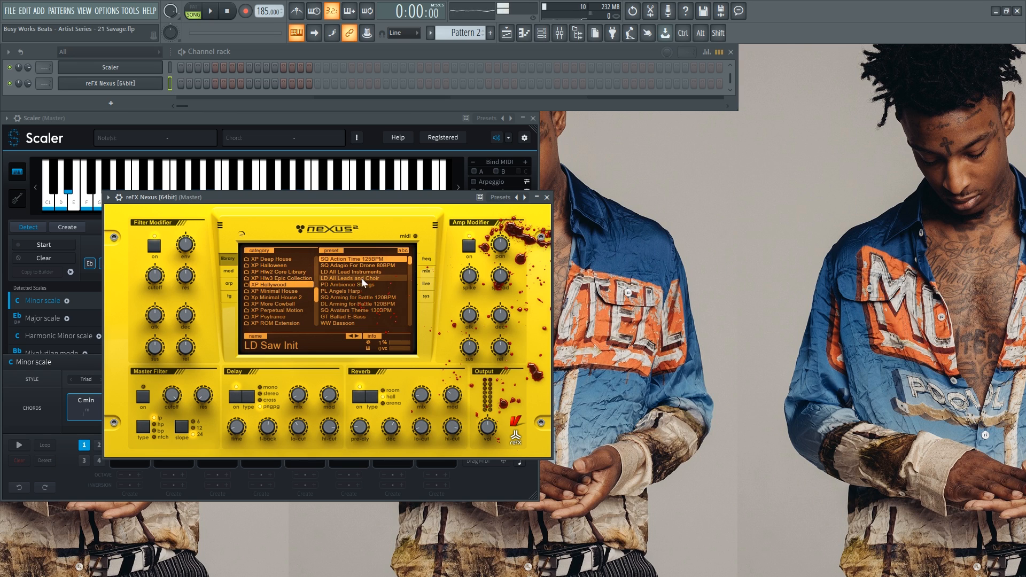
pyautogui.scroll(-5, 354, 278)
pyautogui.scroll(-3, 355, 279)
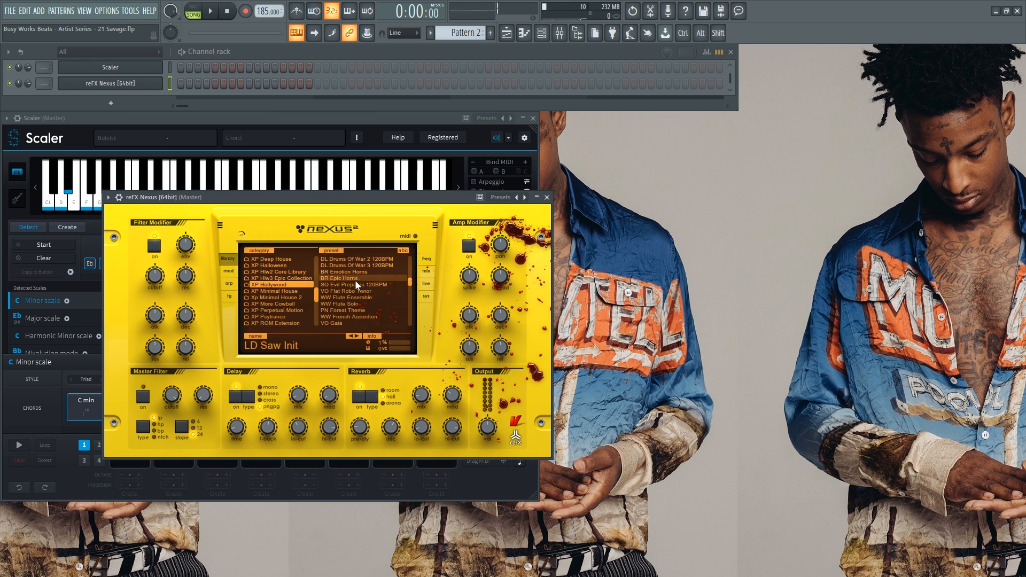
pyautogui.scroll(-3, 359, 284)
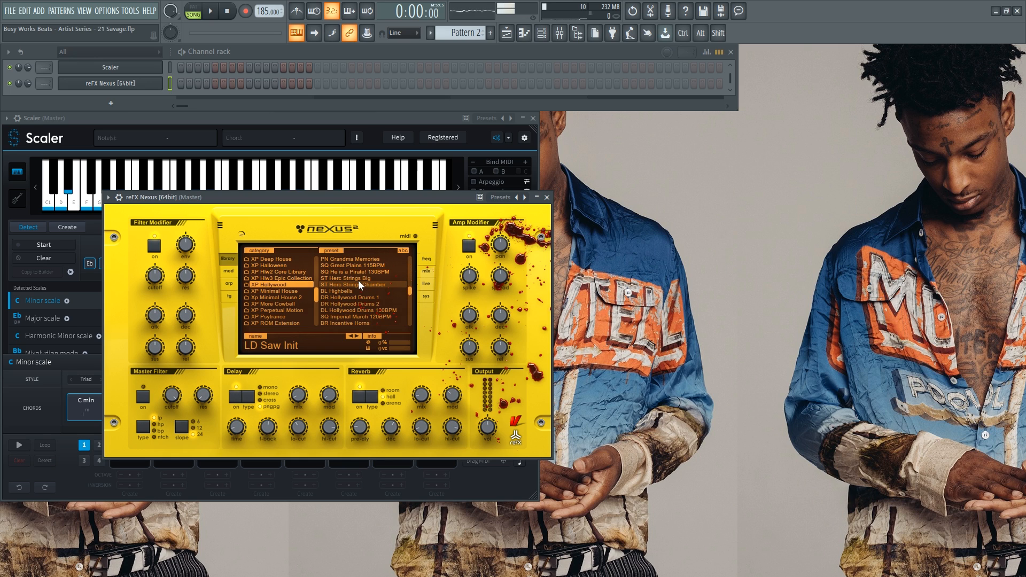
pyautogui.scroll(-5, 358, 283)
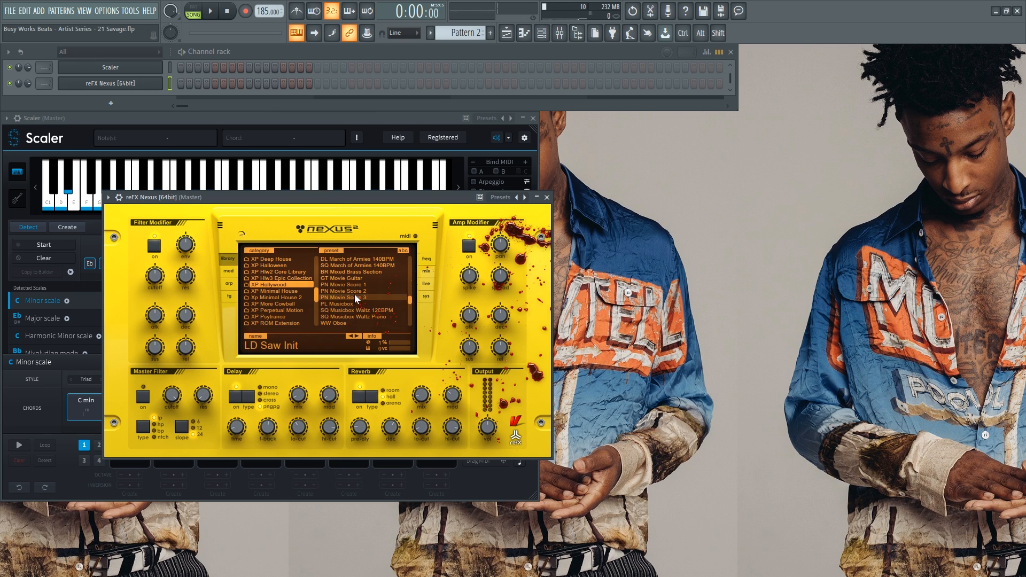
pyautogui.click(355, 286)
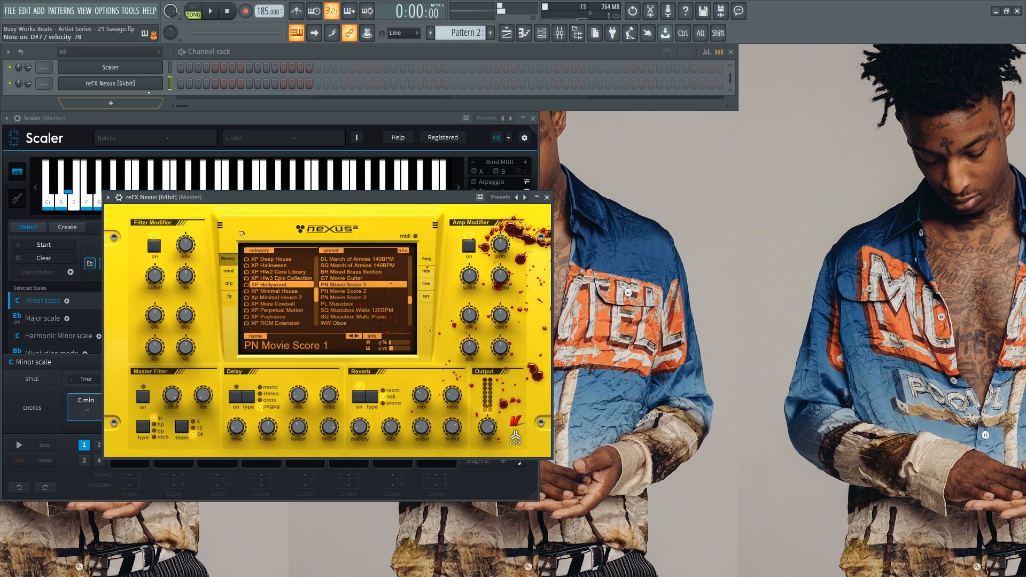
# Open the Nexus piano roll and draw descending notes C7, G#6, G6, D#6, D6 and C6.
pyautogui.rightClick(159, 83)
pyautogui.click(187, 89)
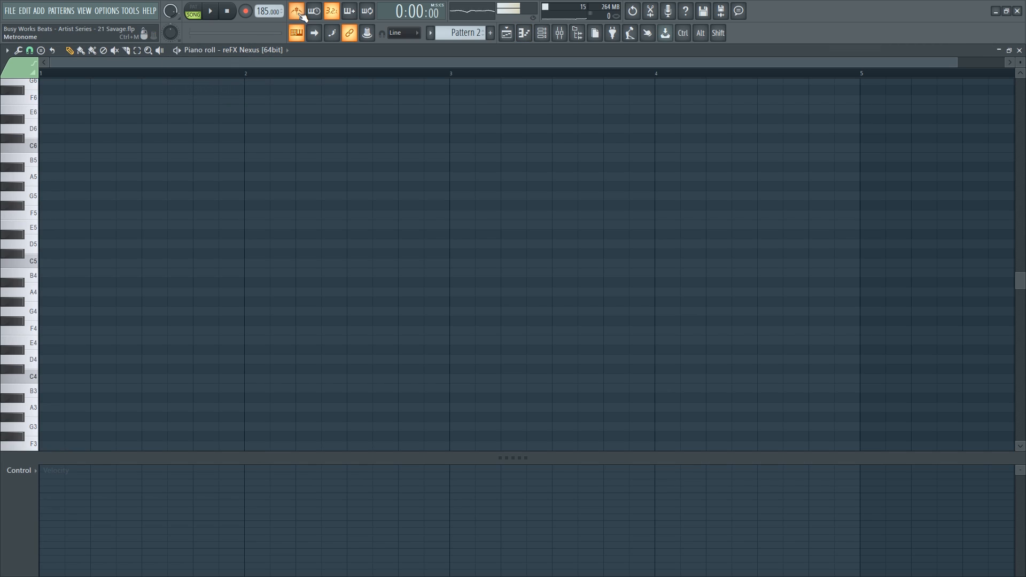
pyautogui.scroll(8, 54, 190)
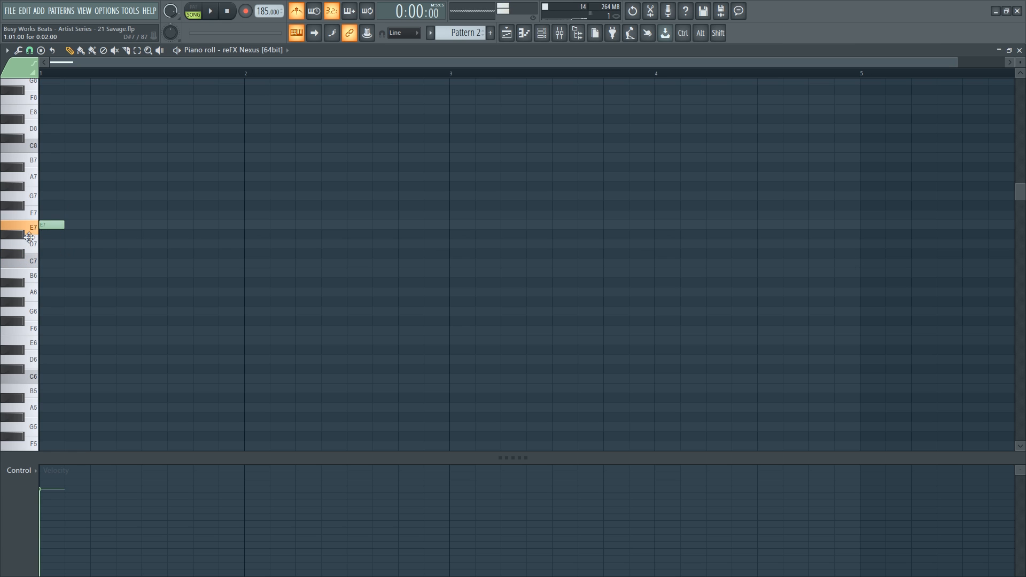
pyautogui.click(94, 263)
pyautogui.click(143, 301)
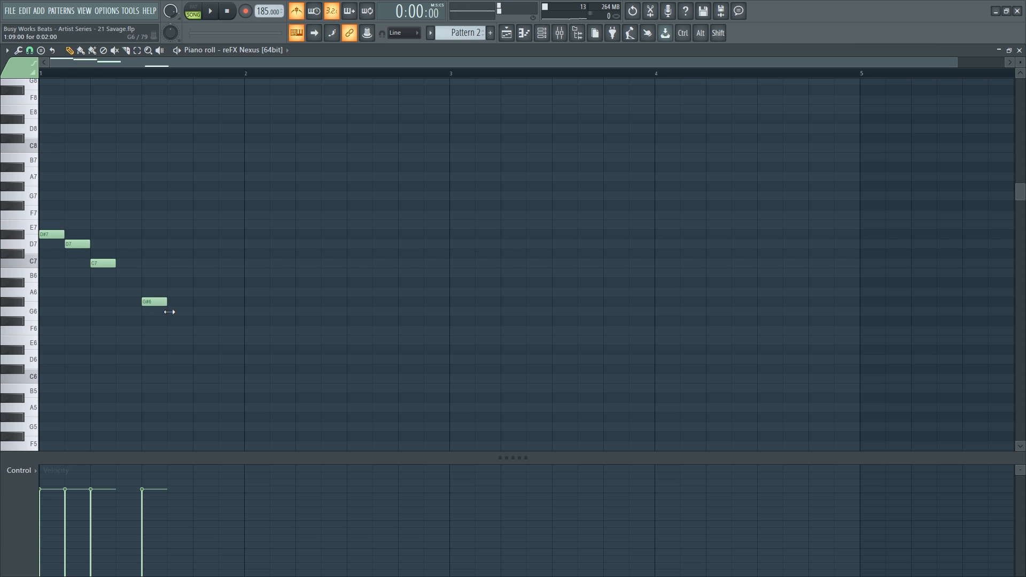
pyautogui.moveTo(176, 321); pyautogui.dragTo(173, 311)
pyautogui.click(199, 349)
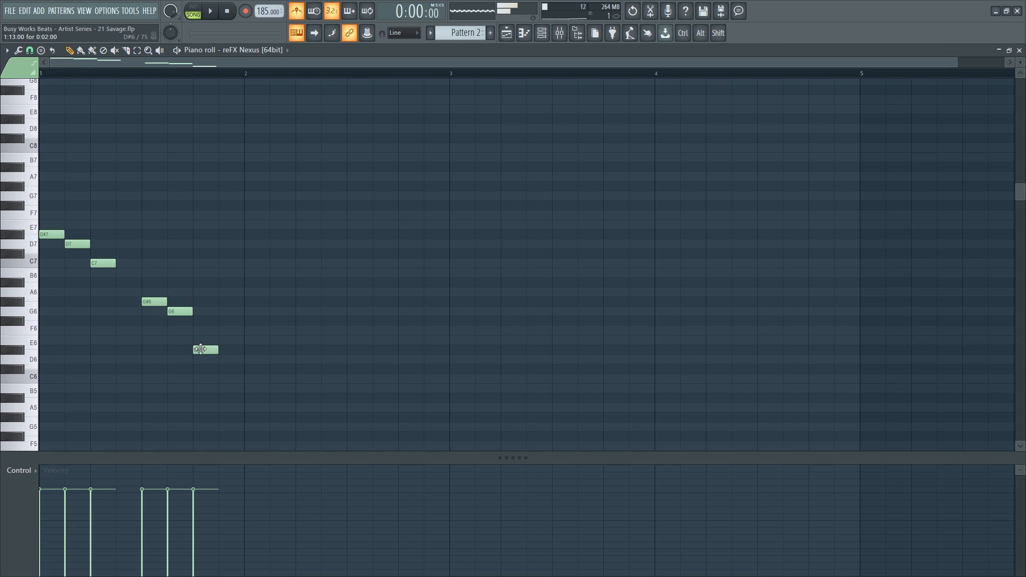
pyautogui.click(222, 359)
pyautogui.click(250, 379)
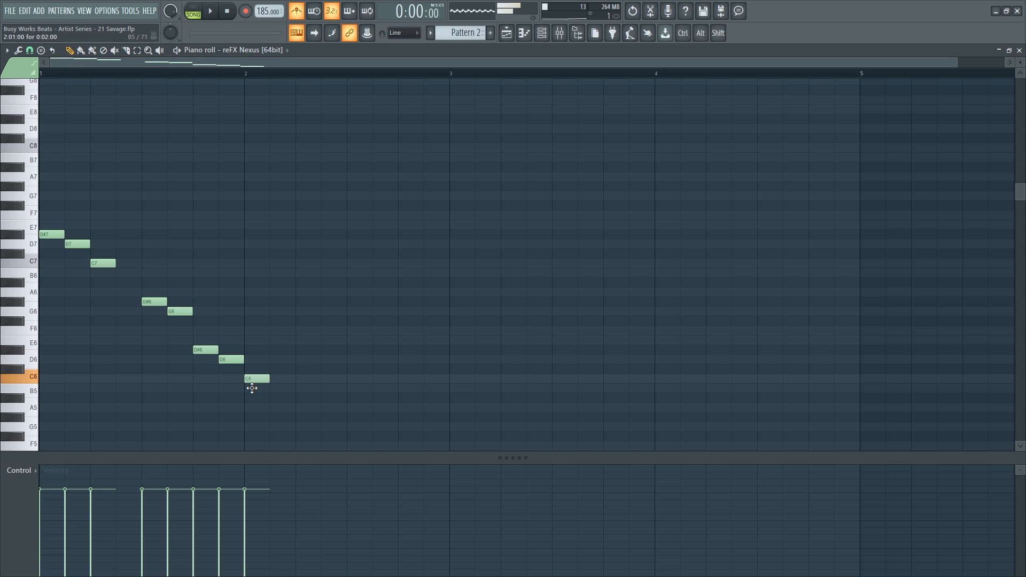
# Select the D#7/D7 and G#6/G6 notes and play back the current pattern.
pyautogui.moveTo(82, 257); pyautogui.dragTo(51, 225)
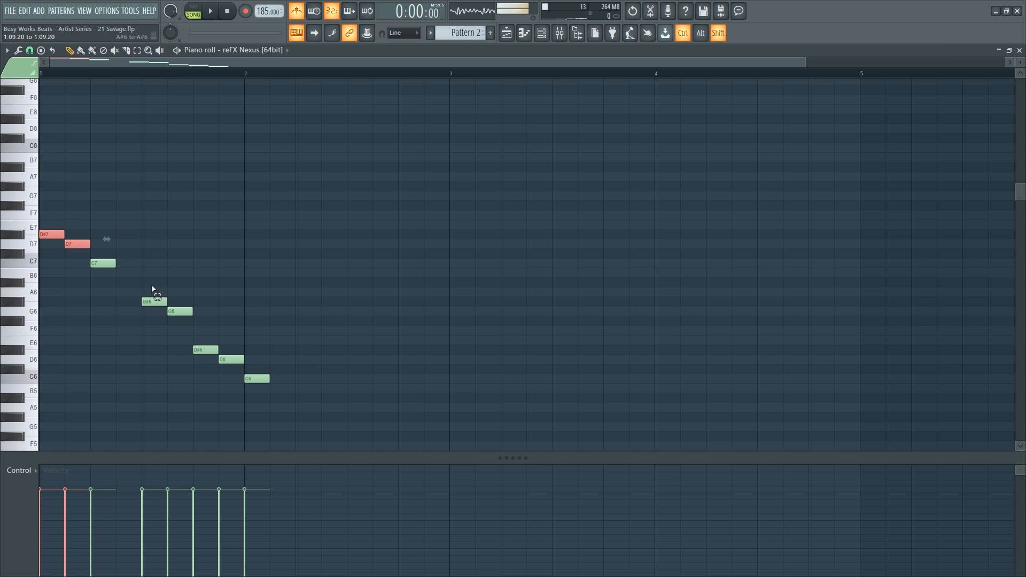
pyautogui.moveTo(153, 279); pyautogui.dragTo(233, 371)
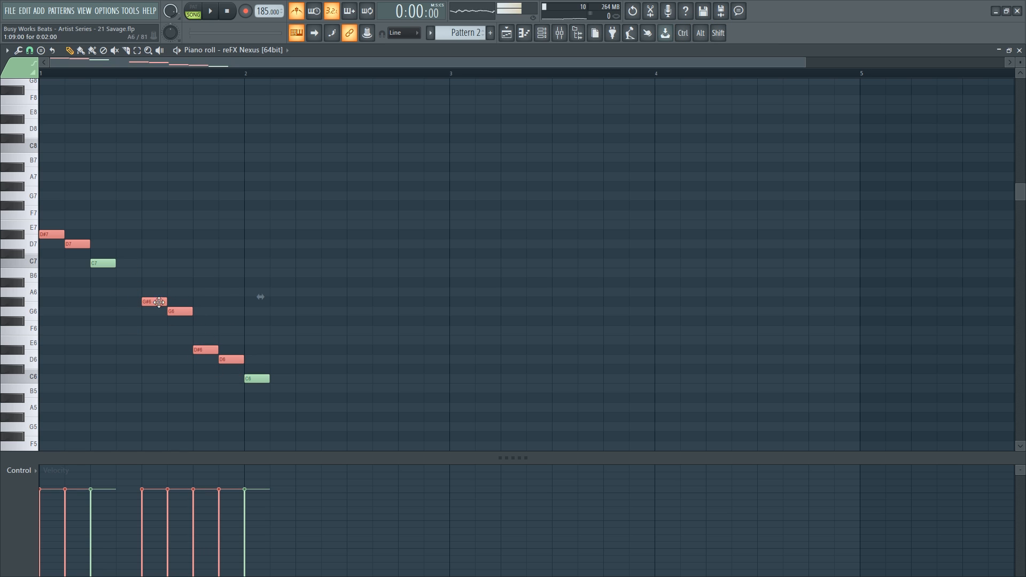
pyautogui.press('space')
pyautogui.press('space')
pyautogui.click(200, 12)
pyautogui.press('space')
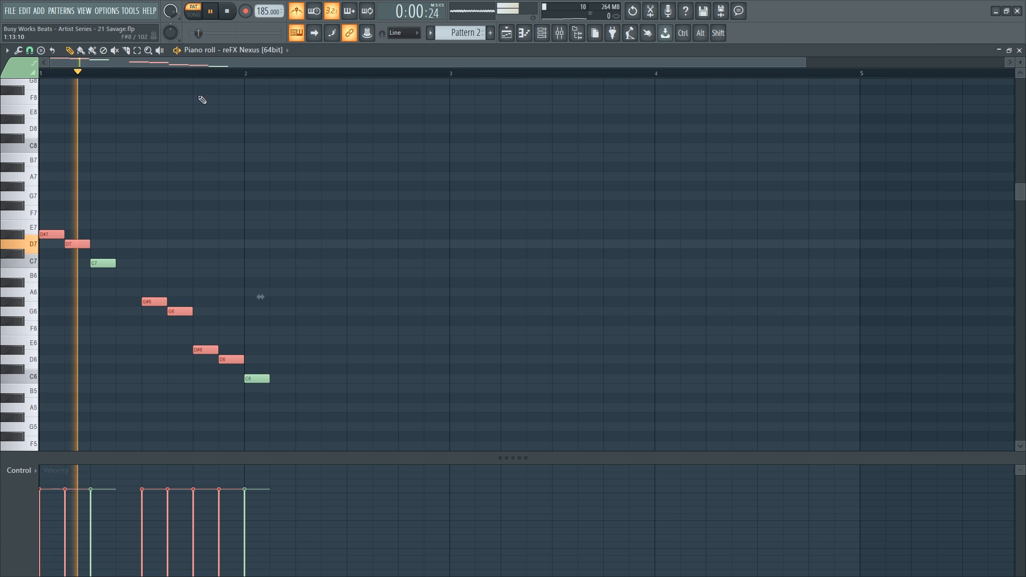
pyautogui.press('space')
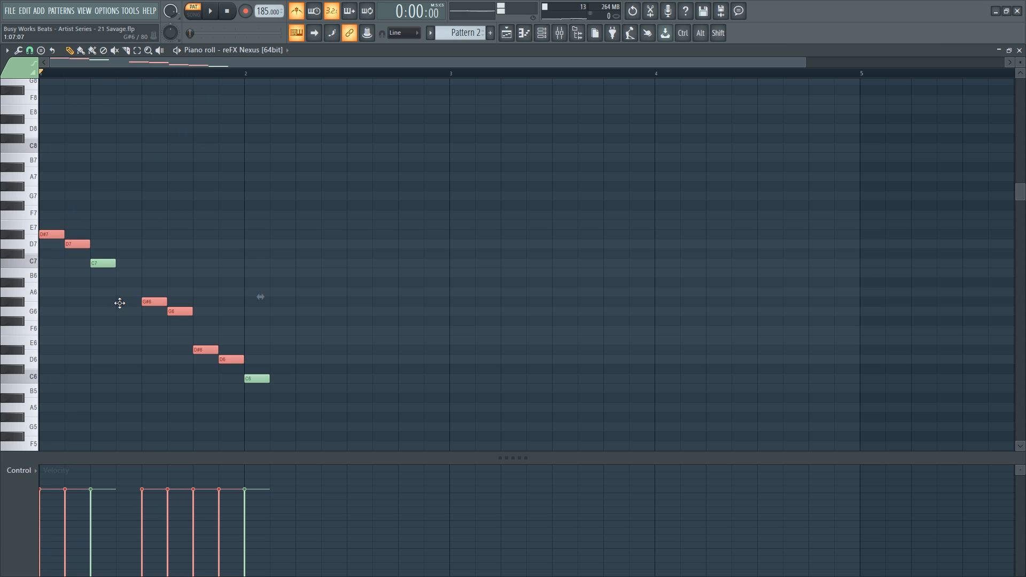
# Nudge the five notes from G#6 down to C6 one step earlier.
pyautogui.moveTo(142, 298); pyautogui.dragTo(229, 384)
pyautogui.press('space')
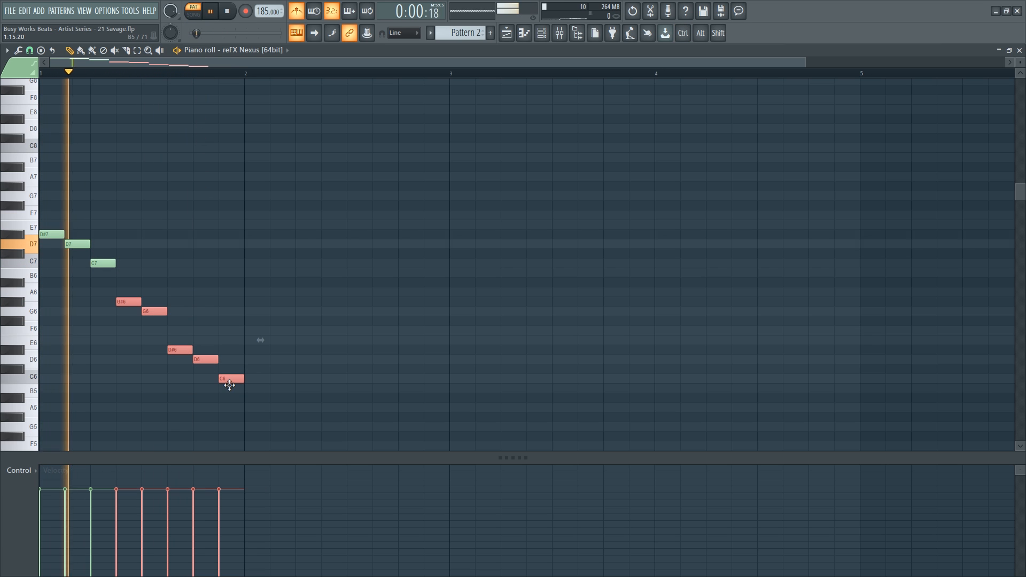
pyautogui.keyDown('ctrl'); pyautogui.click(220, 419); pyautogui.keyUp('ctrl')
pyautogui.press('space')
# Stretch all eight melody notes to double length and play the result.
pyautogui.moveTo(305, 411); pyautogui.dragTo(61, 232)
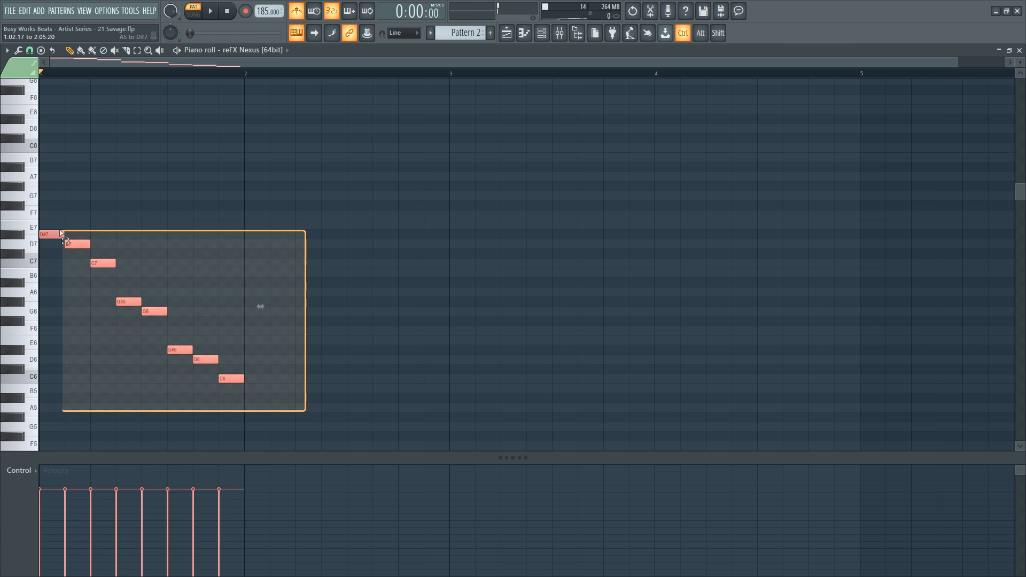
pyautogui.moveTo(262, 305); pyautogui.dragTo(464, 305)
pyautogui.press('space')
pyautogui.keyDown('ctrl'); pyautogui.click(411, 234); pyautogui.keyUp('ctrl')
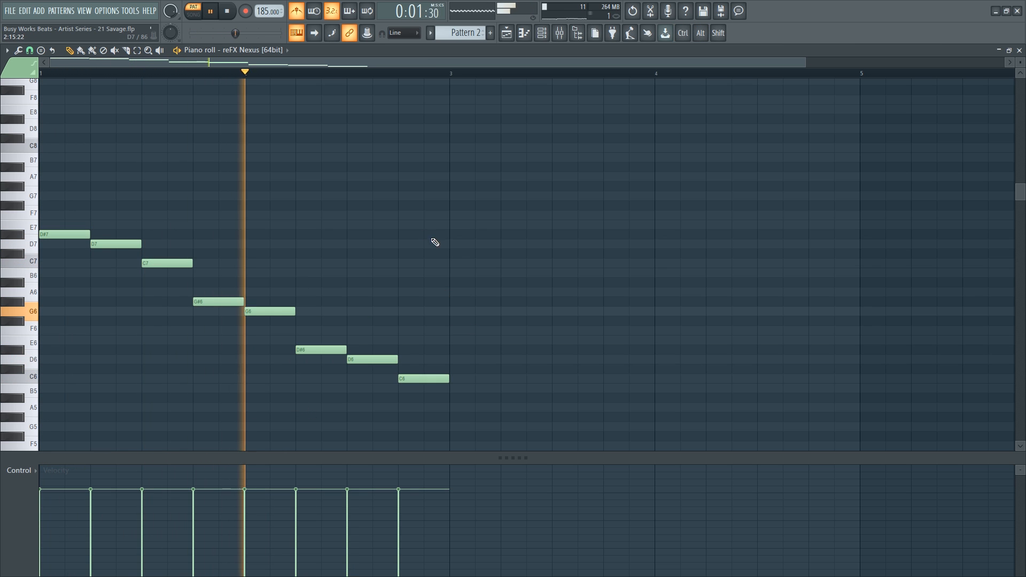
pyautogui.press('space')
# Select every note in the pattern and delete them all.
pyautogui.keyDown('ctrl'); pyautogui.click(392, 361); pyautogui.keyUp('ctrl')
pyautogui.keyDown('ctrl'); pyautogui.keyDown('shift'); pyautogui.click(337, 351); pyautogui.keyUp('shift'); pyautogui.keyUp('ctrl')
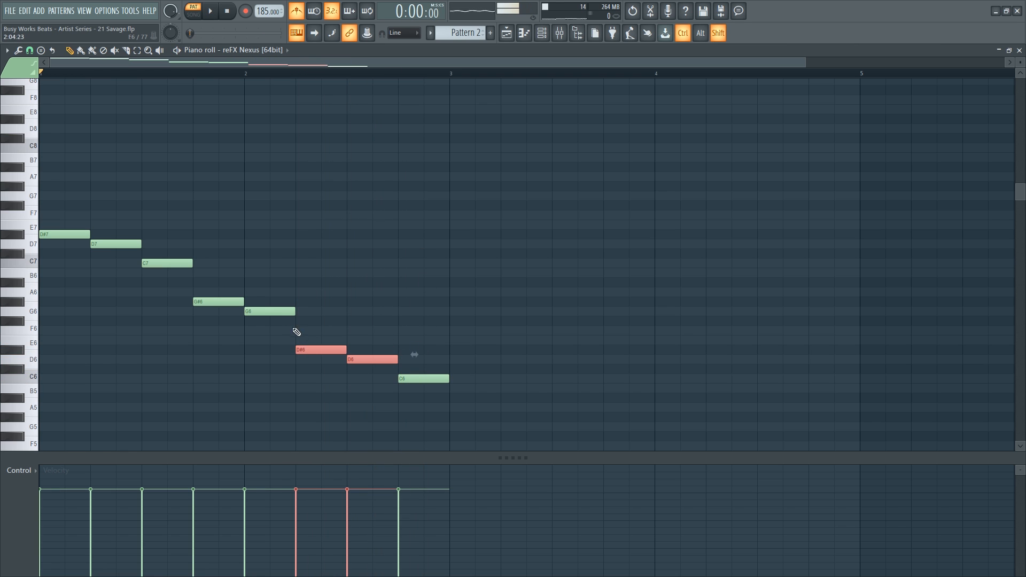
pyautogui.keyDown('ctrl'); pyautogui.keyDown('shift'); pyautogui.click(281, 312); pyautogui.keyUp('shift'); pyautogui.keyUp('ctrl')
pyautogui.keyDown('ctrl'); pyautogui.keyDown('shift'); pyautogui.click(232, 302); pyautogui.keyUp('shift'); pyautogui.keyUp('ctrl')
pyautogui.moveTo(142, 252); pyautogui.dragTo(43, 236)
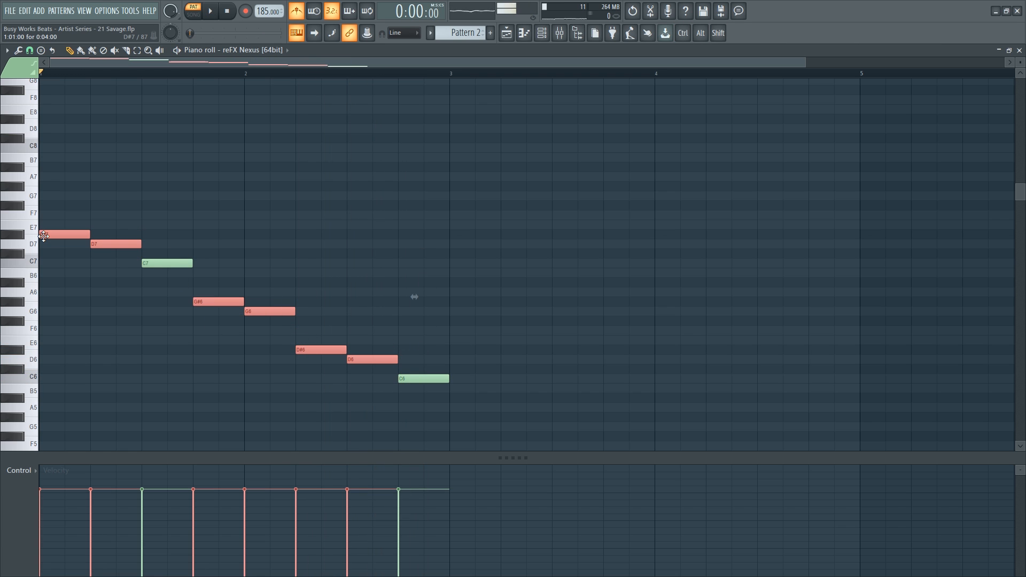
pyautogui.hotkey('ctrl', 'a')
pyautogui.press('Delete')
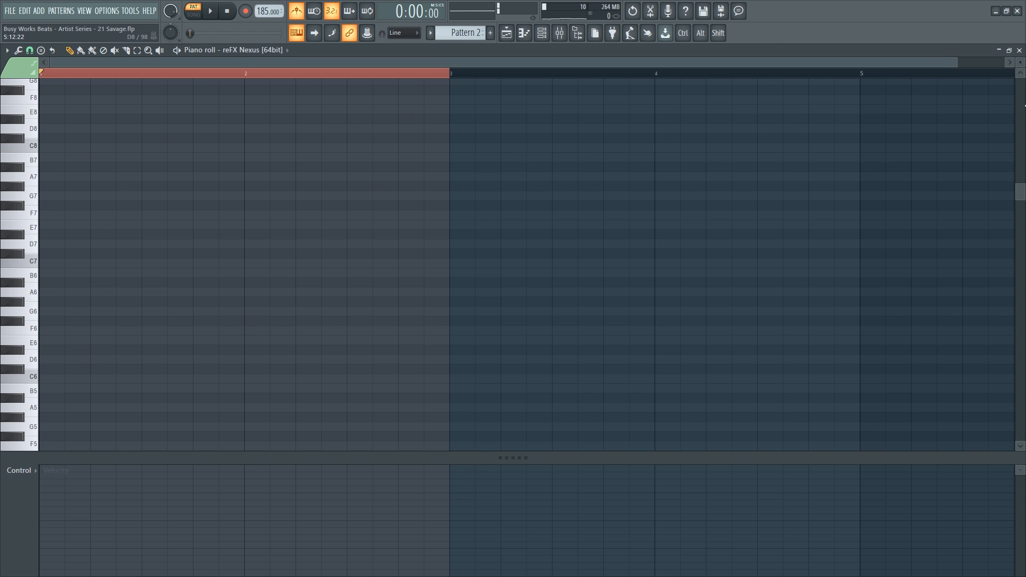
# Close the piano roll and reopen Scaler, moving its window right and down.
pyautogui.click(1018, 51)
pyautogui.click(132, 68)
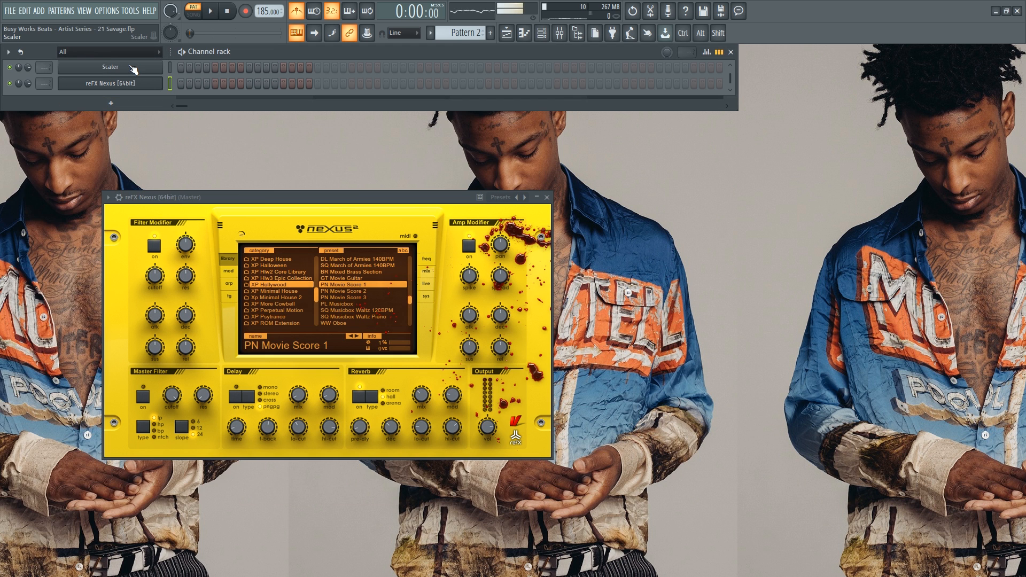
pyautogui.click(132, 68)
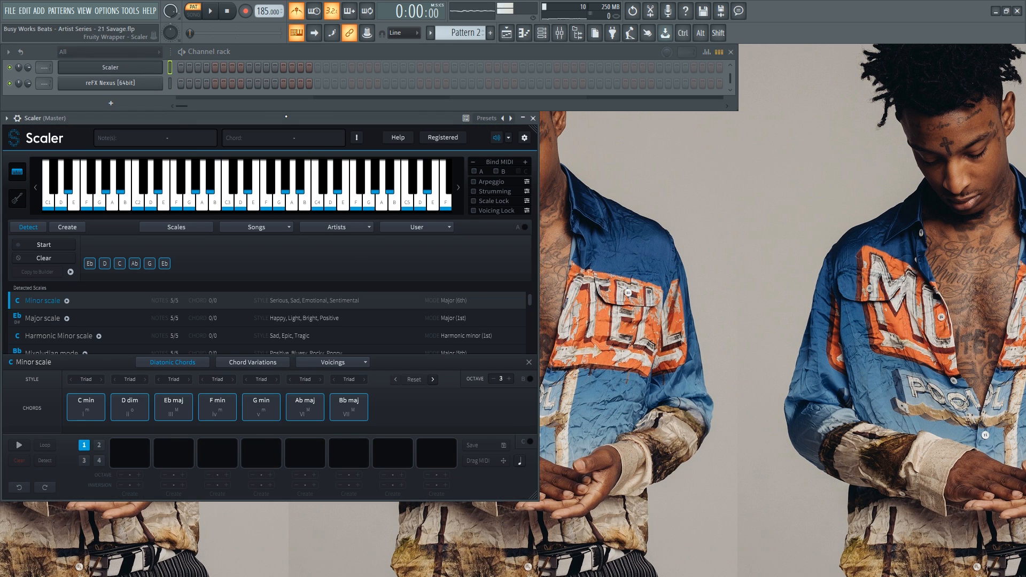
pyautogui.moveTo(286, 118); pyautogui.dragTo(333, 129)
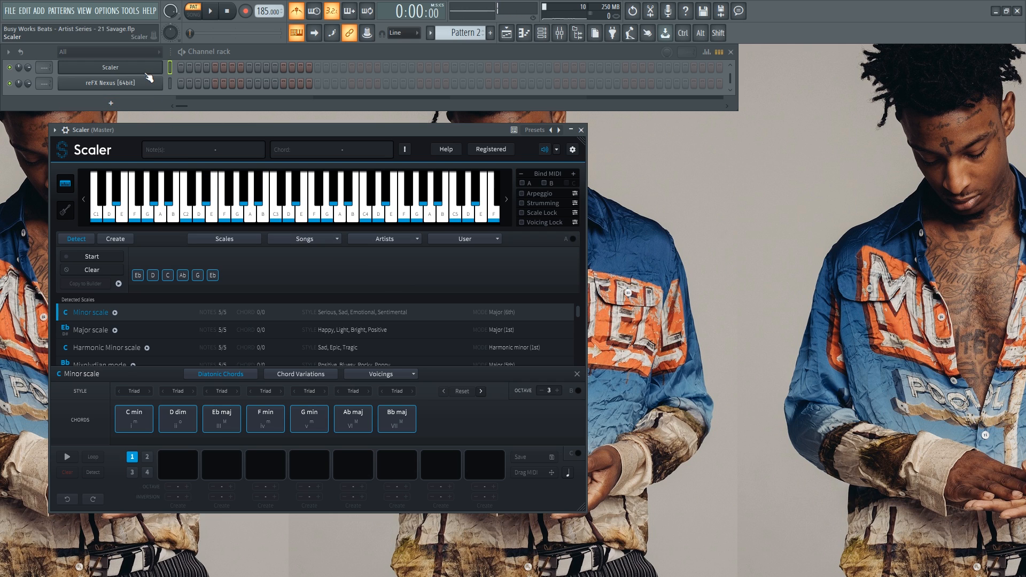
pyautogui.rightClick(120, 66)
pyautogui.rightClick(133, 81)
# In the Nexus piano roll, stack C6, D6, D#6, F6 and G6 at bar 1.
pyautogui.click(171, 87)
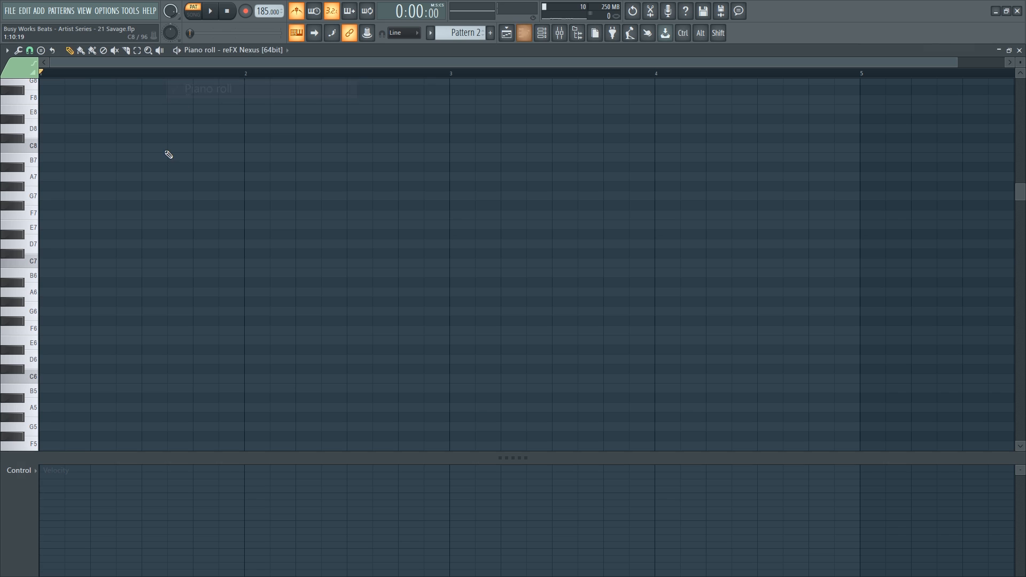
pyautogui.click(64, 379)
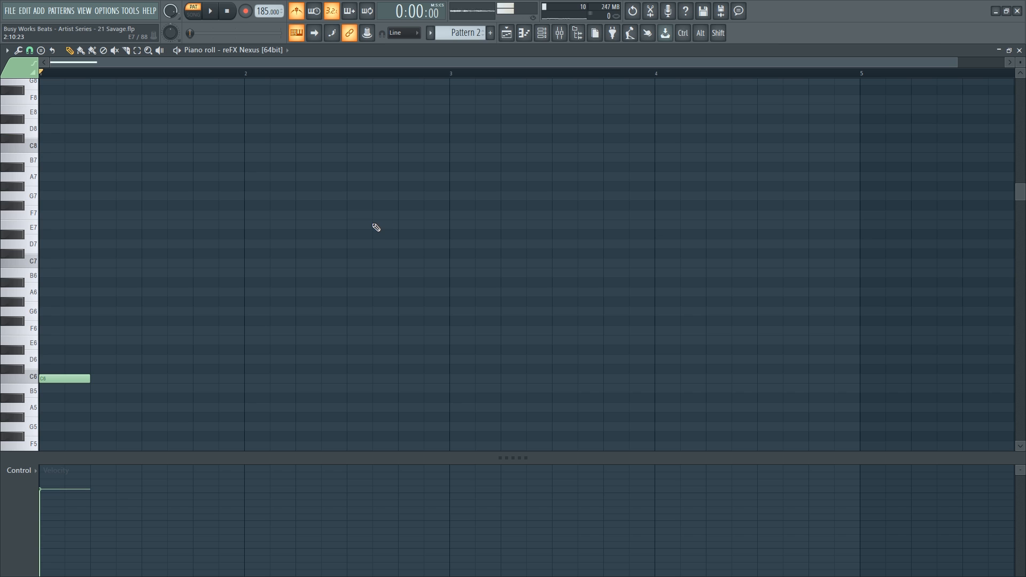
pyautogui.click(51, 360)
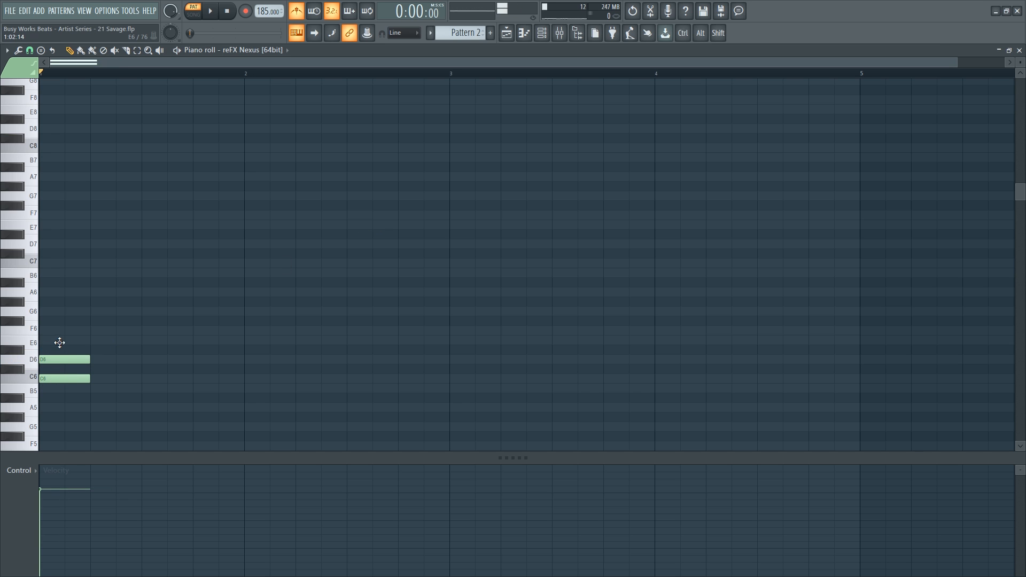
pyautogui.click(56, 349)
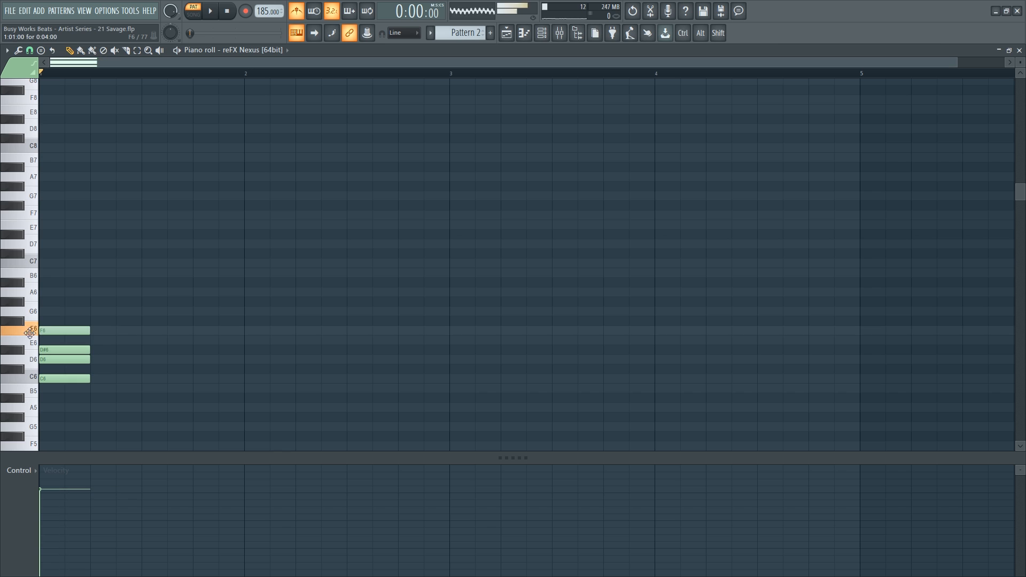
pyautogui.click(56, 330)
pyautogui.click(50, 311)
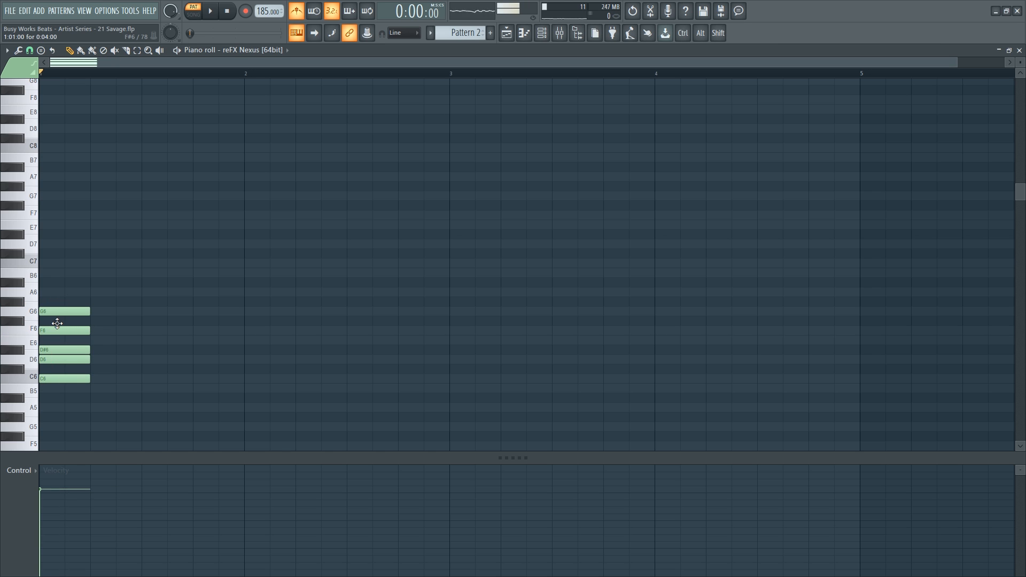
pyautogui.moveTo(57, 323)
pyautogui.mouseDown()
pyautogui.moveTo(59, 400)
pyautogui.moveTo(51, 329)
pyautogui.mouseUp()
# Top the stack with G#6, A#6 and C7, then reopen Scaler from the Channel rack.
pyautogui.moveTo(94, 300); pyautogui.dragTo(32, 303)
pyautogui.click(64, 282)
pyautogui.click(64, 263)
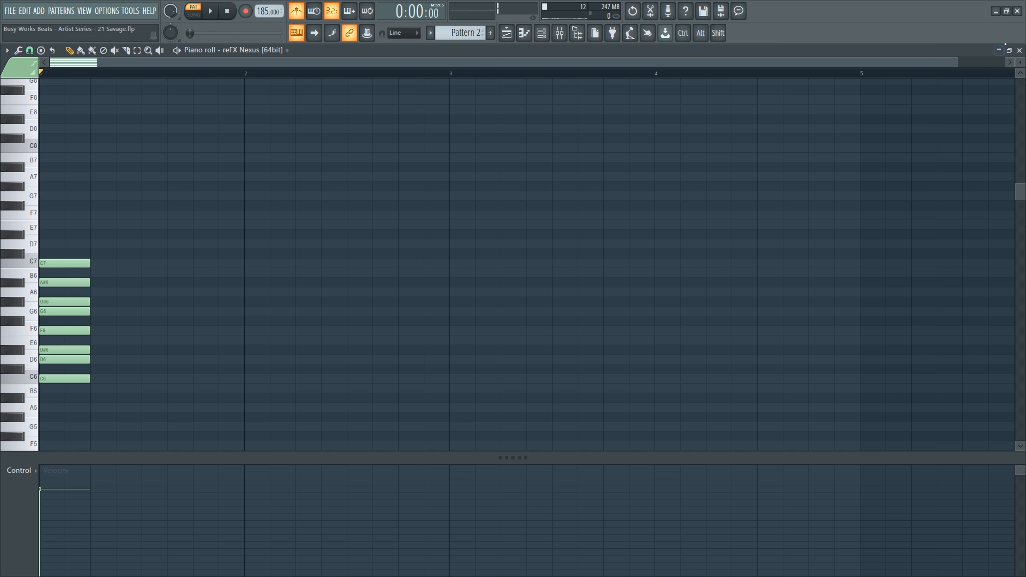
pyautogui.click(546, 37)
pyautogui.click(150, 69)
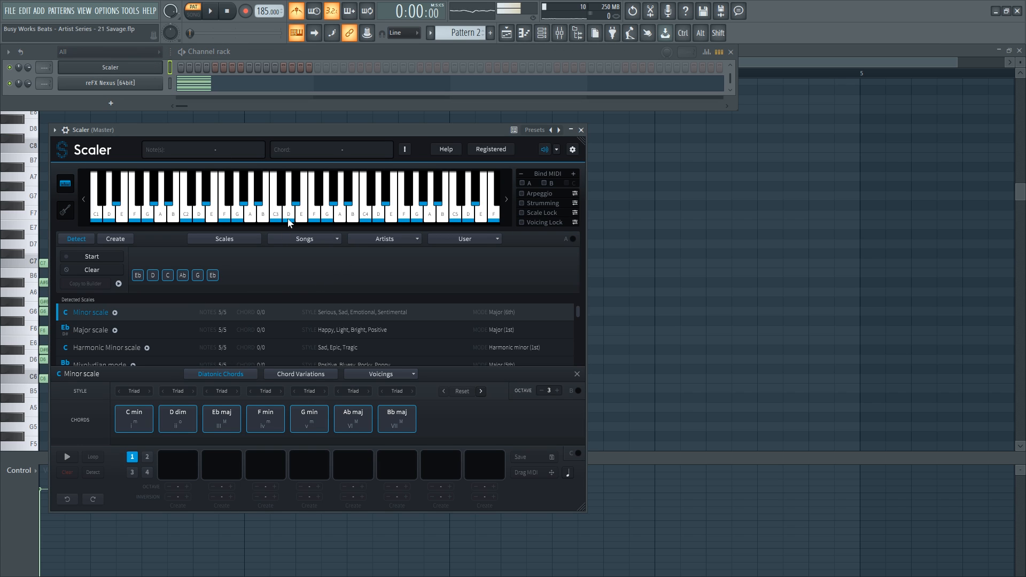
# Move Scaler aside and audition its detected notes Eb, D, Ab and G.
pyautogui.moveTo(281, 131); pyautogui.dragTo(562, 139)
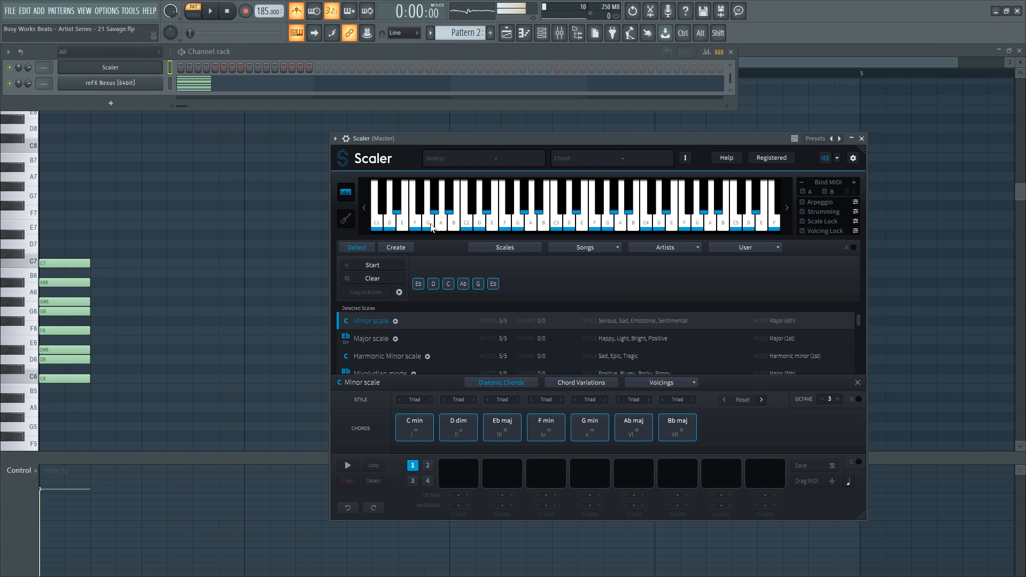
pyautogui.click(416, 284)
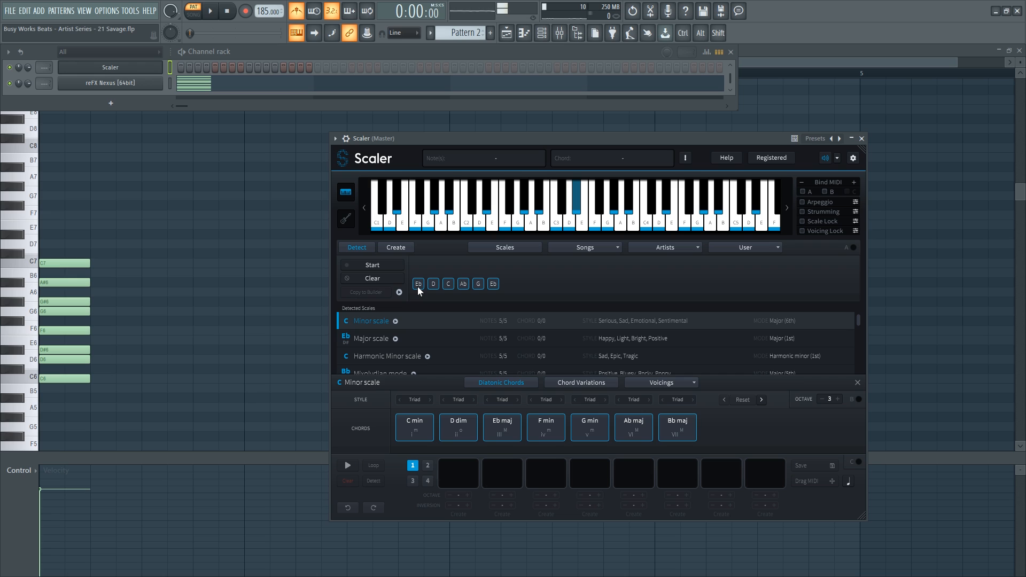
pyautogui.click(420, 286)
pyautogui.click(421, 284)
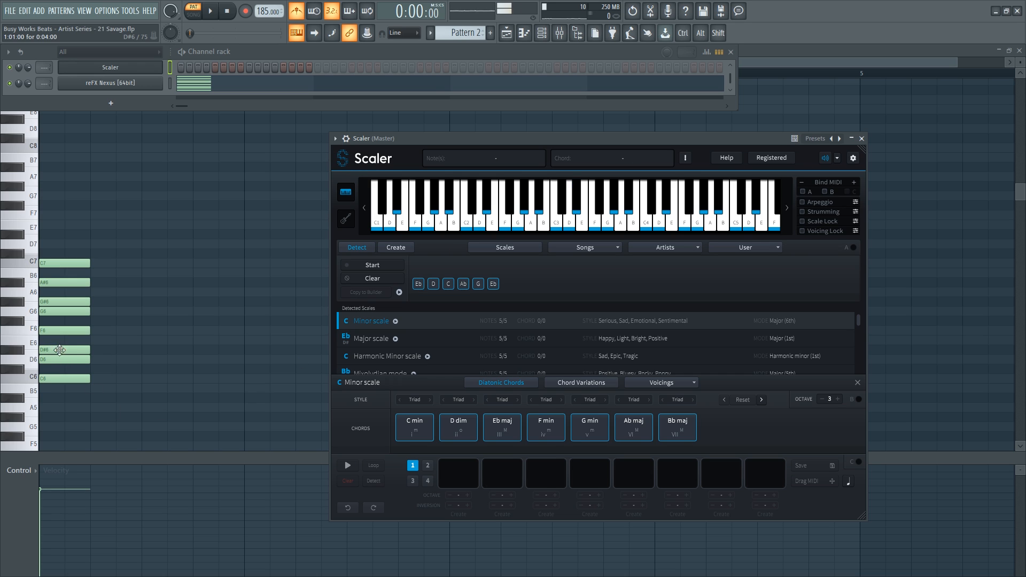
pyautogui.click(432, 286)
pyautogui.click(462, 285)
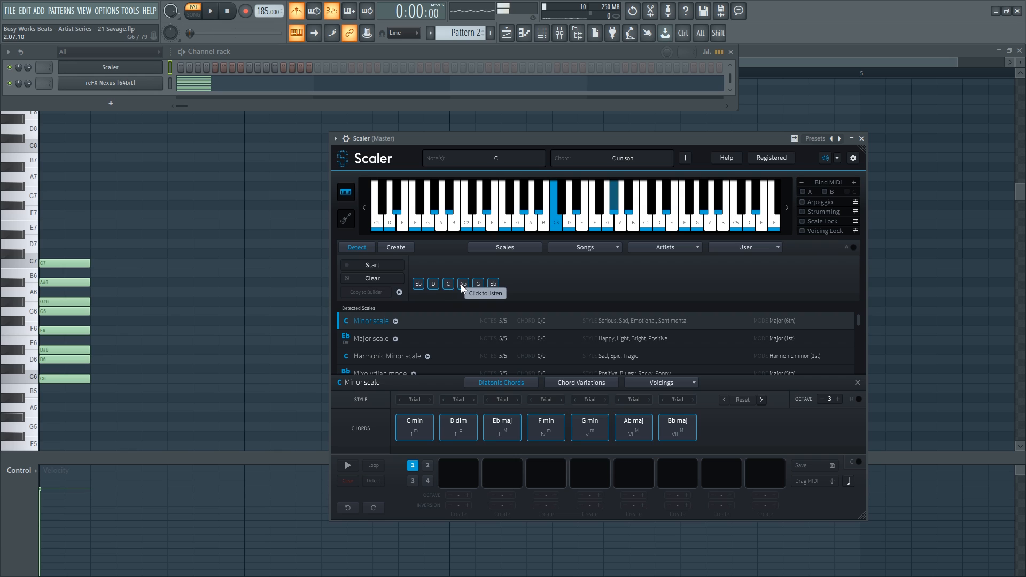
pyautogui.click(462, 284)
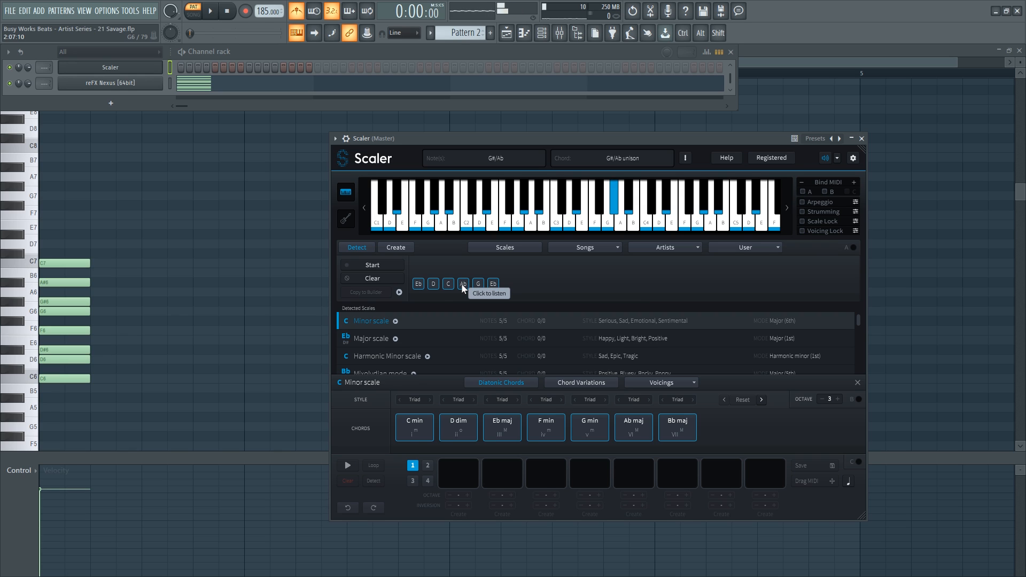
pyautogui.click(480, 285)
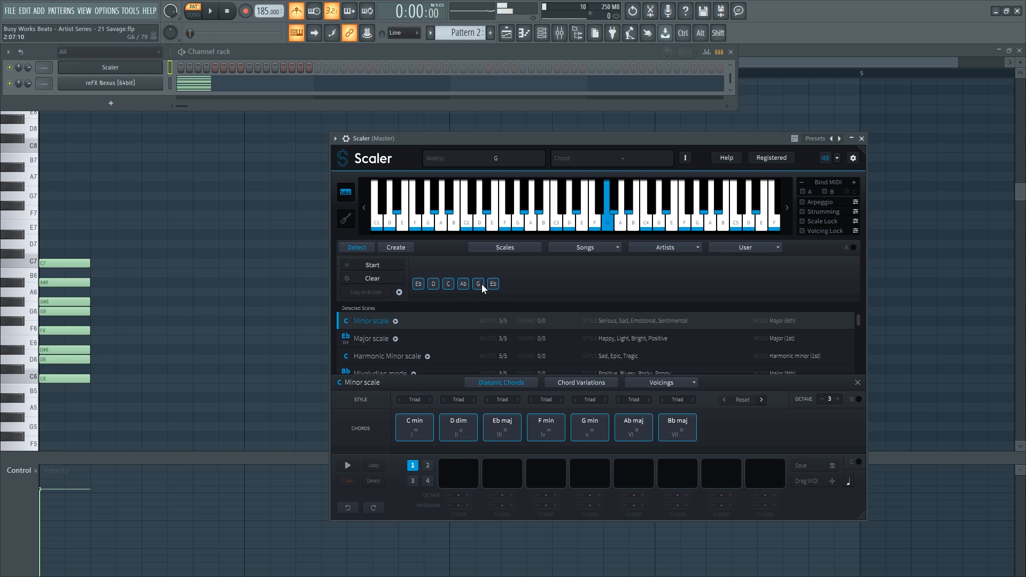
pyautogui.click(494, 284)
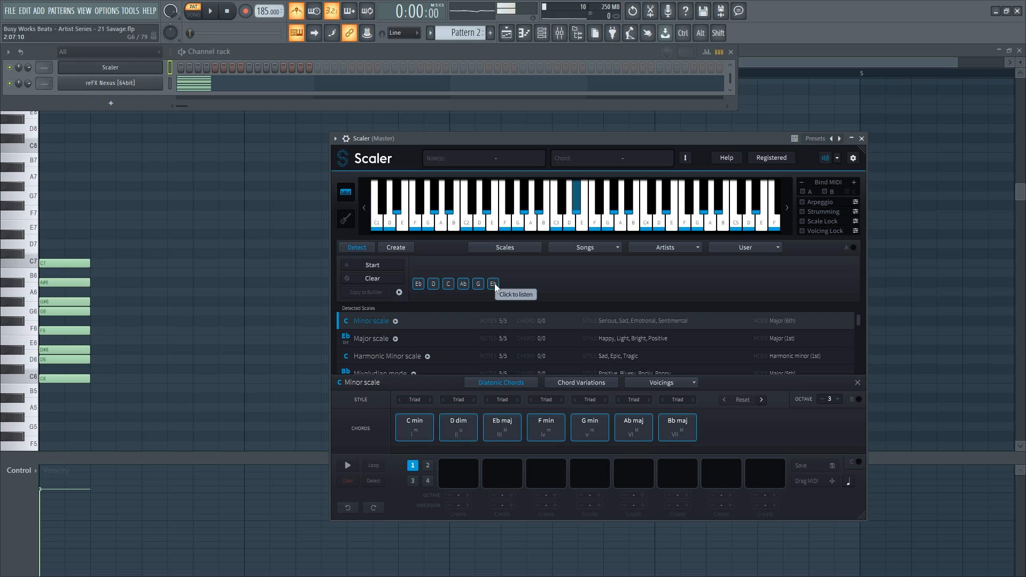
pyautogui.click(494, 284)
pyautogui.click(496, 287)
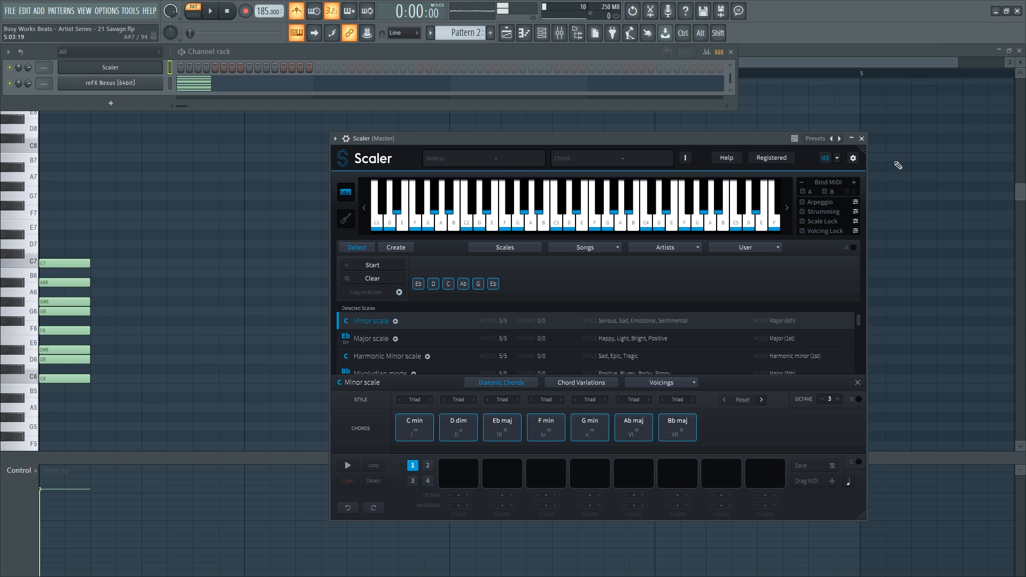
# Close Scaler, lower all notes' velocity and drag the whole stack to bar 3.
pyautogui.click(861, 139)
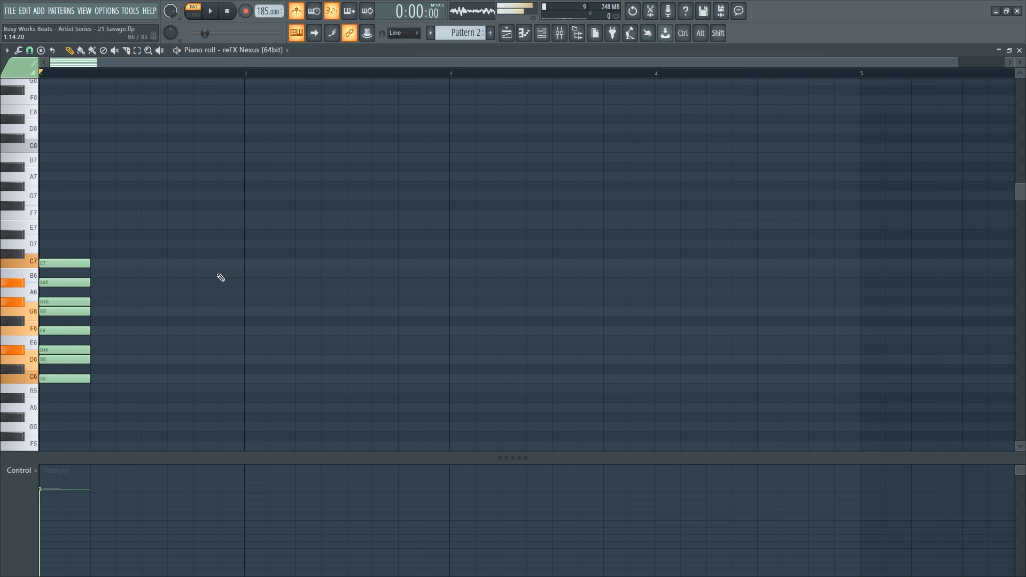
pyautogui.moveTo(111, 490); pyautogui.dragTo(43, 576)
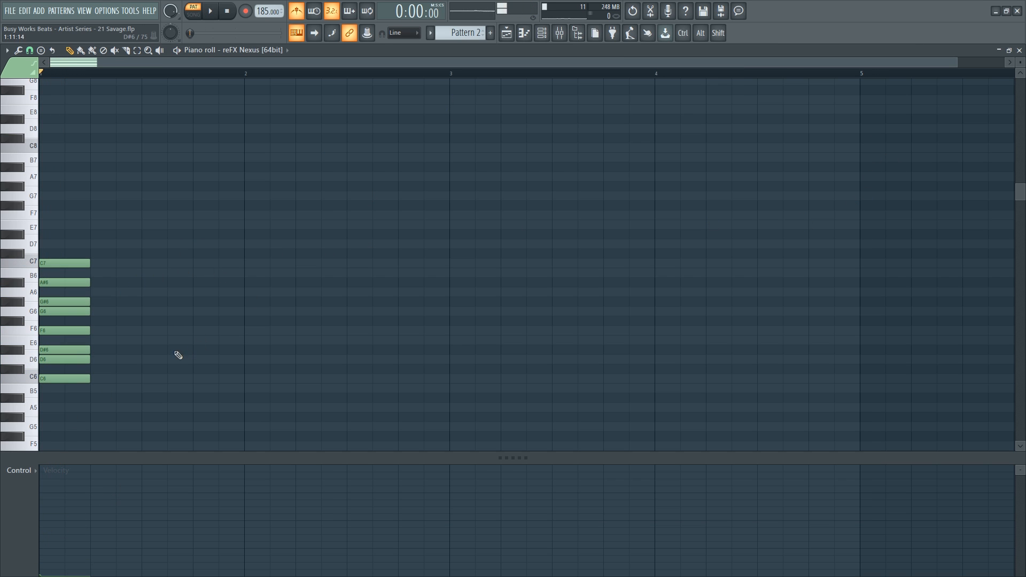
pyautogui.hotkey('ctrl', 'a')
pyautogui.moveTo(65, 270)
pyautogui.mouseDown()
pyautogui.moveTo(471, 269)
pyautogui.moveTo(515, 245)
pyautogui.moveTo(470, 171)
pyautogui.moveTo(472, 148)
pyautogui.moveTo(460, 160)
pyautogui.moveTo(498, 402)
pyautogui.moveTo(502, 139)
pyautogui.moveTo(474, 147)
pyautogui.mouseUp()
# Copy the scale an octave lower, select all notes and drag them to bar 4.
pyautogui.click(576, 197)
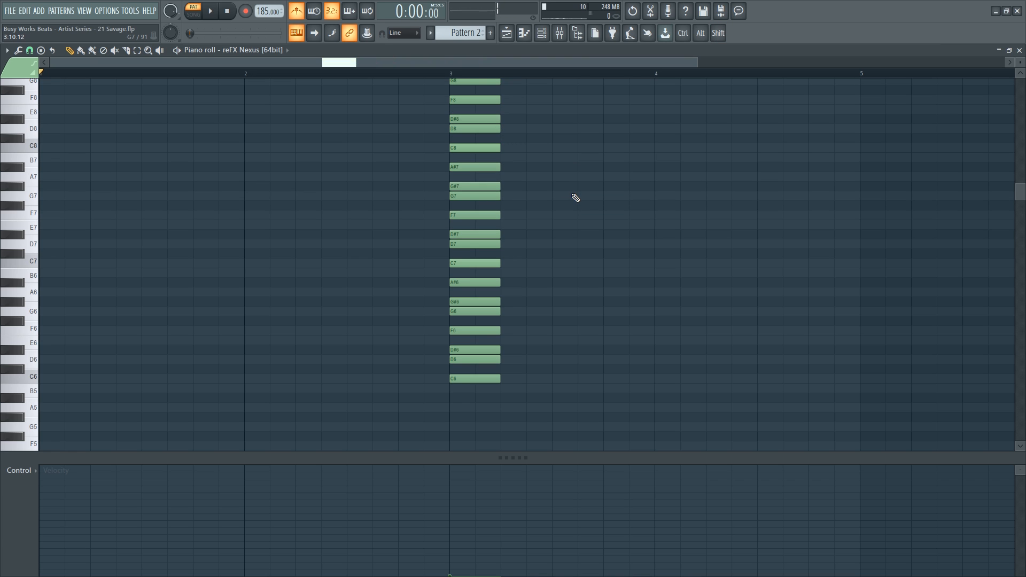
pyautogui.hotkey('ctrl', 'Down')
pyautogui.hotkey('ctrl', 'a')
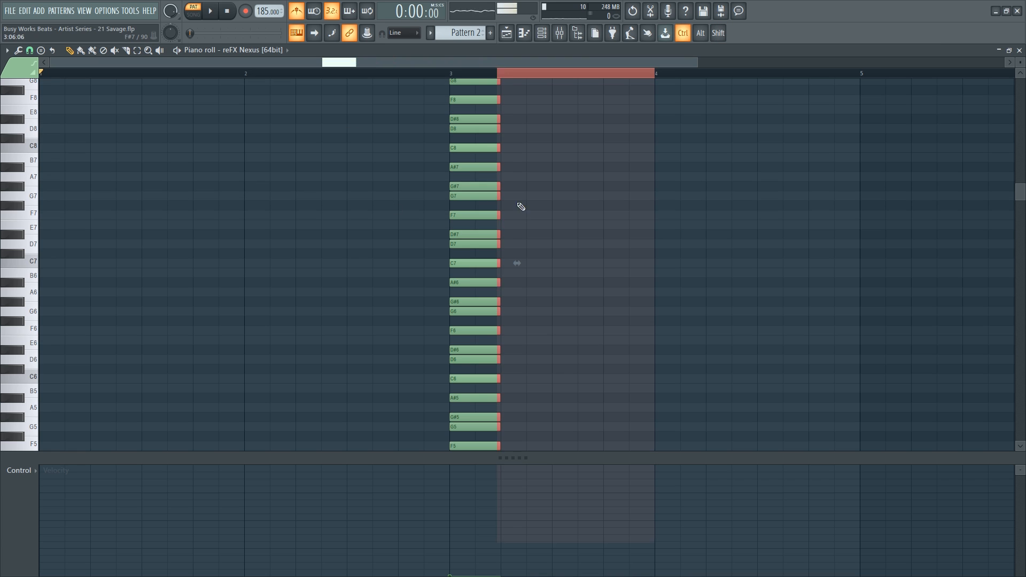
pyautogui.hotkey('ctrl', 'a')
pyautogui.scroll(-5, 470, 390)
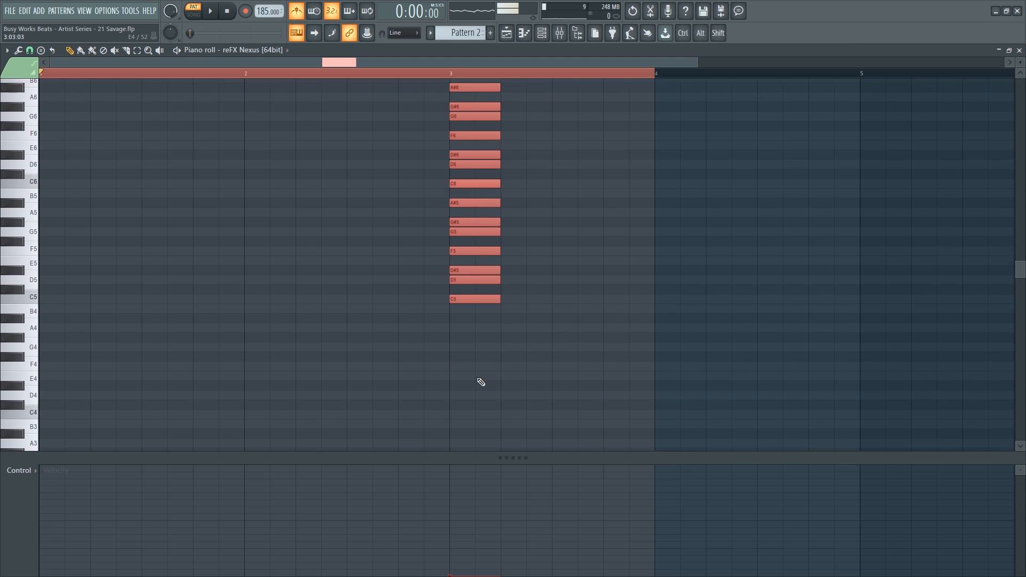
pyautogui.moveTo(465, 298); pyautogui.dragTo(664, 303)
pyautogui.scroll(2, 550, 308)
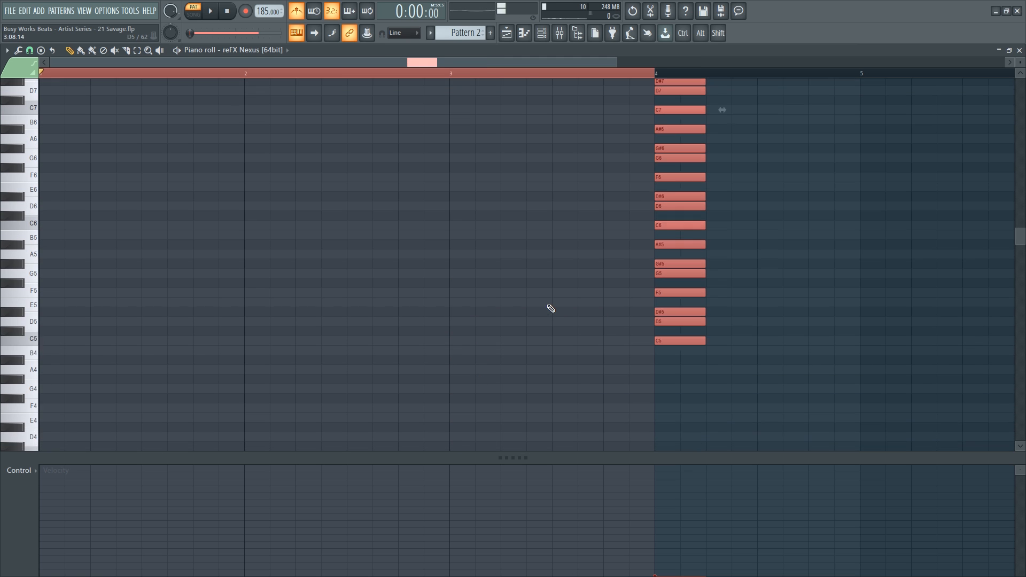
pyautogui.scroll(2, 550, 309)
# Deselect the notes and play the pattern to hear the octave-spanning scale.
pyautogui.hotkey('ctrl', 'd')
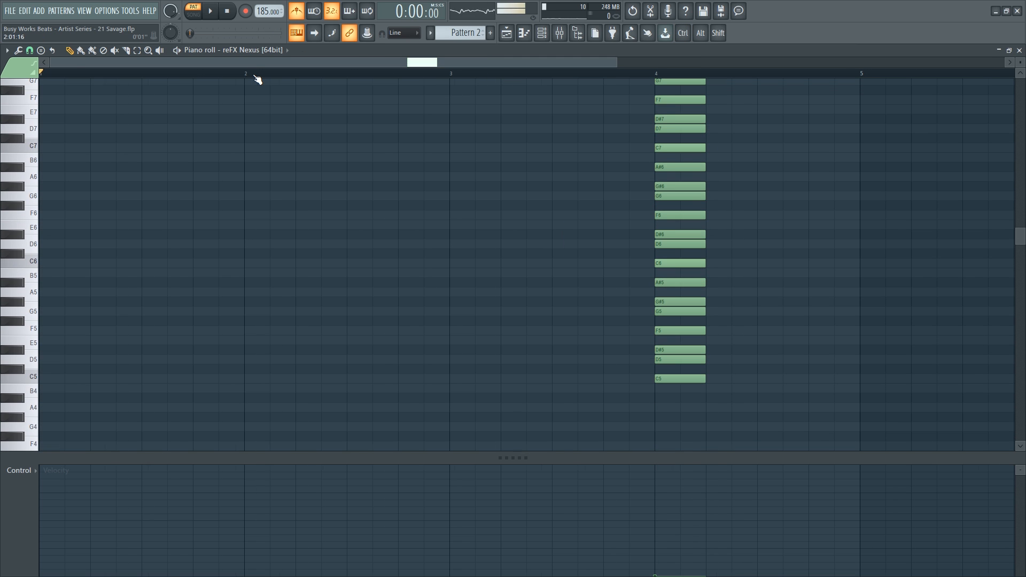
pyautogui.scroll(-2, 257, 80)
pyautogui.press('space')
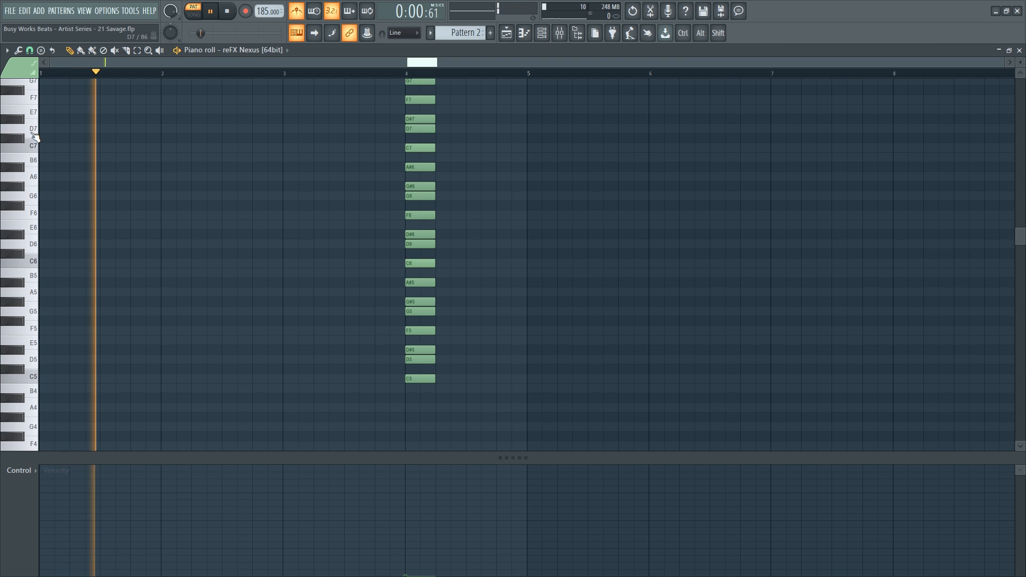
pyautogui.press('space')
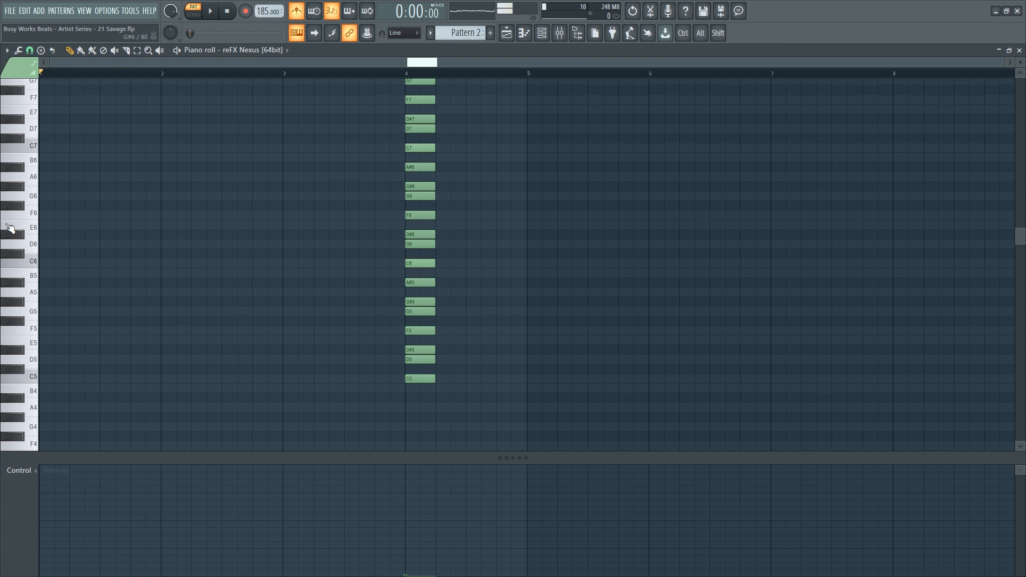
# Select the G#/G and D#/D note pairs in the scale stack.
pyautogui.scroll(4, 64, 251)
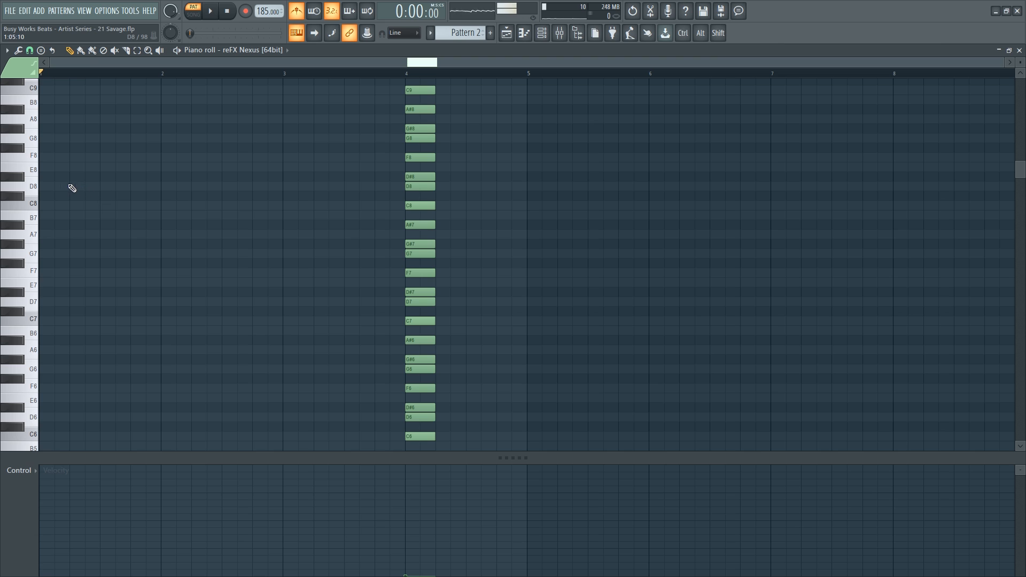
pyautogui.scroll(3, 243, 208)
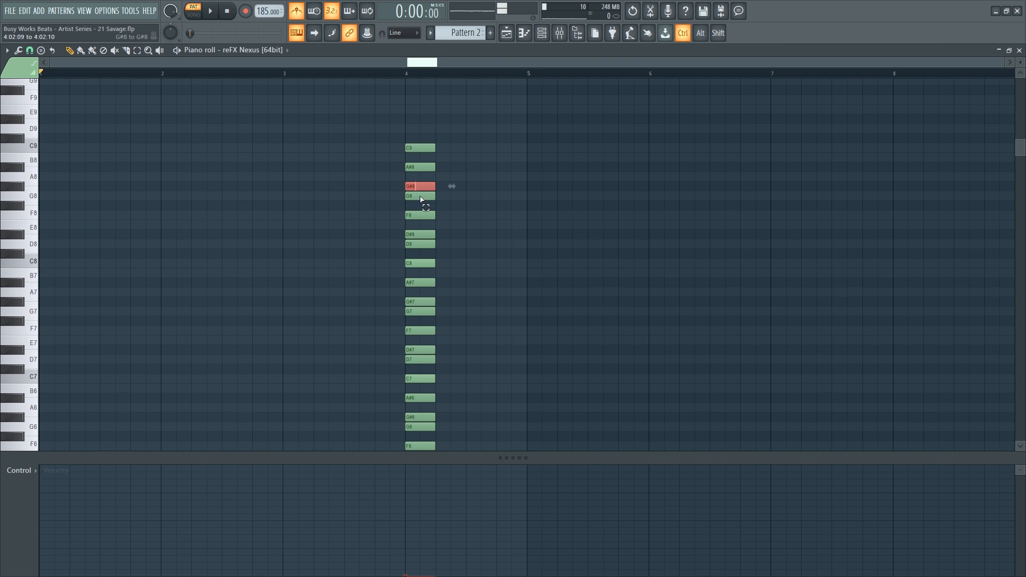
pyautogui.moveTo(423, 324); pyautogui.dragTo(423, 324)
pyautogui.scroll(-2, 452, 310)
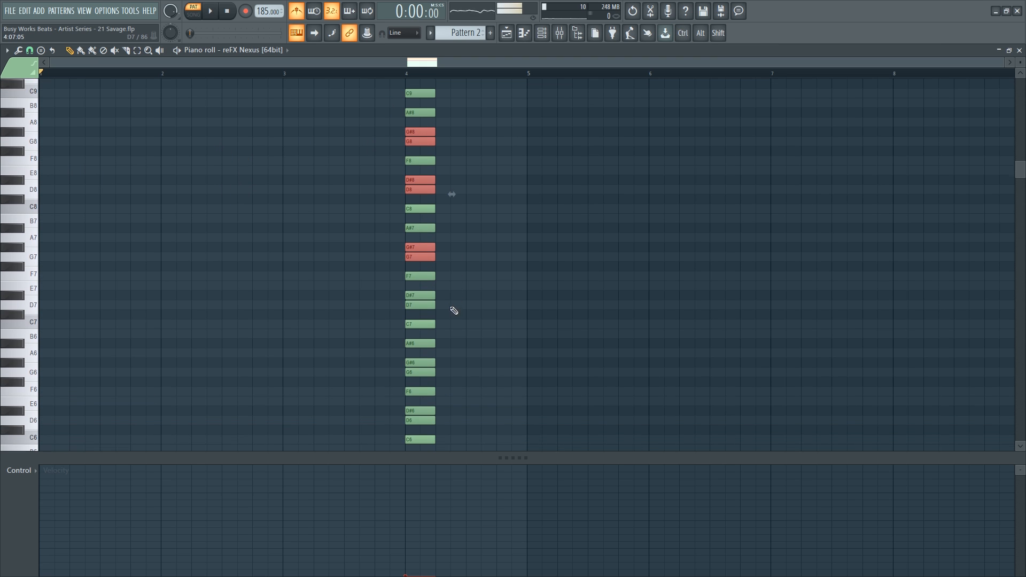
pyautogui.moveTo(420, 283); pyautogui.dragTo(428, 336)
pyautogui.scroll(-1, 441, 310)
pyautogui.scroll(-2, 448, 339)
pyautogui.scroll(3, 517, 333)
pyautogui.scroll(4, 502, 321)
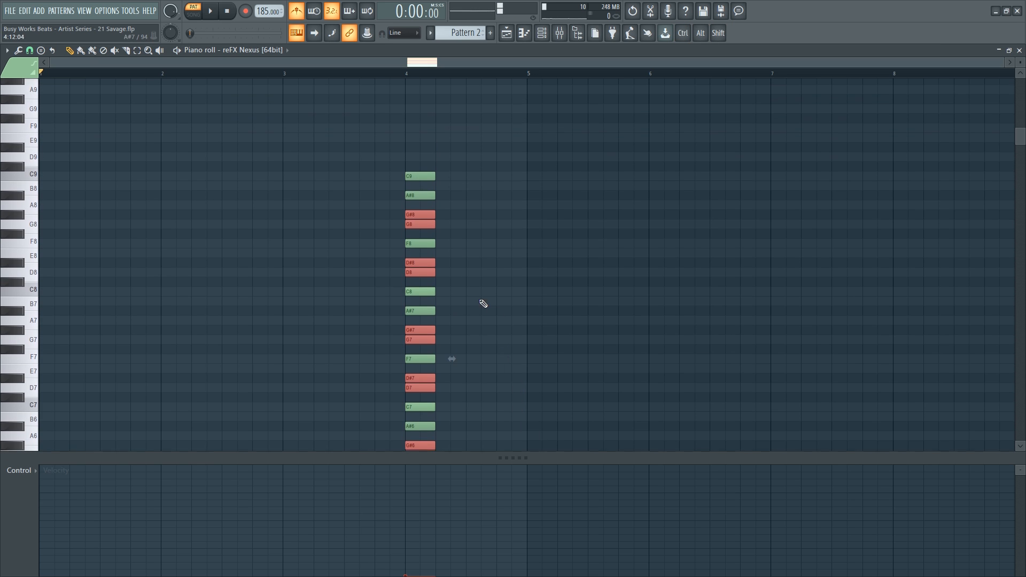
# Start the melody with a G#8 note shifted down two octaves, then add G6 and D#6.
pyautogui.click(50, 219)
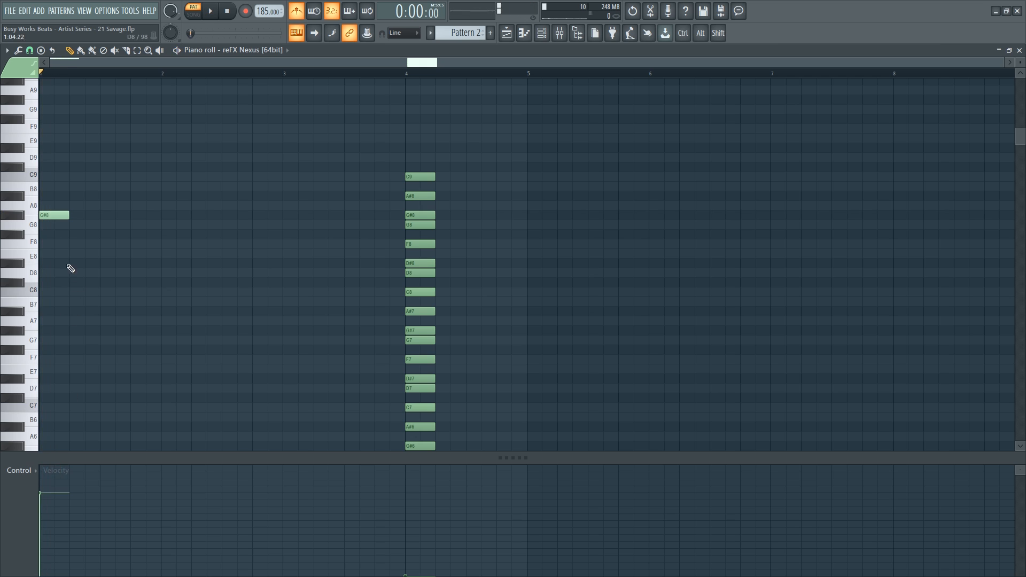
pyautogui.hotkey('ctrl', 'Down')
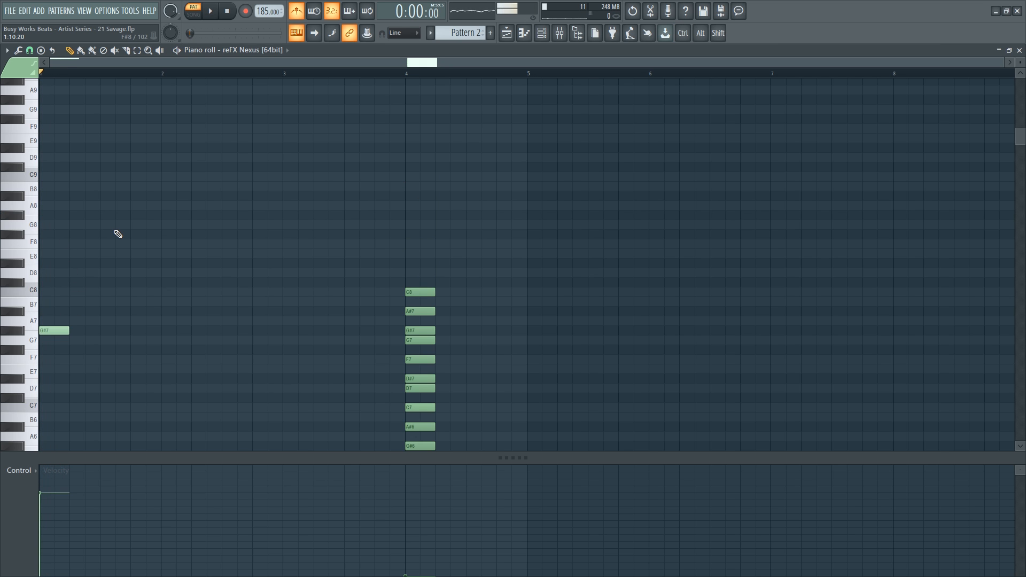
pyautogui.hotkey('ctrl', 'Down')
pyautogui.scroll(-3, 101, 241)
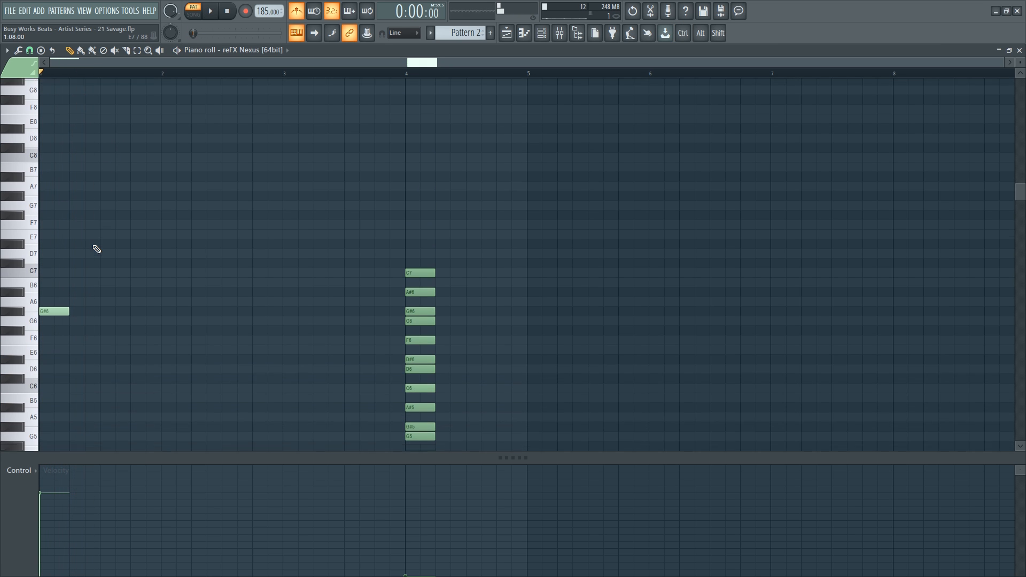
pyautogui.scroll(-1, 110, 267)
pyautogui.scroll(2, 115, 305)
pyautogui.scroll(-3, 96, 324)
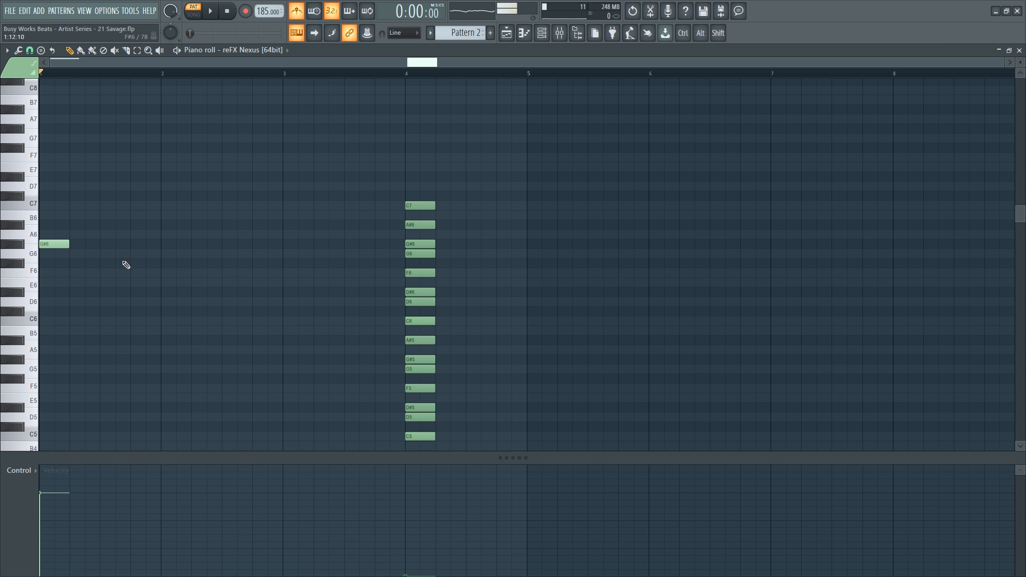
pyautogui.click(75, 254)
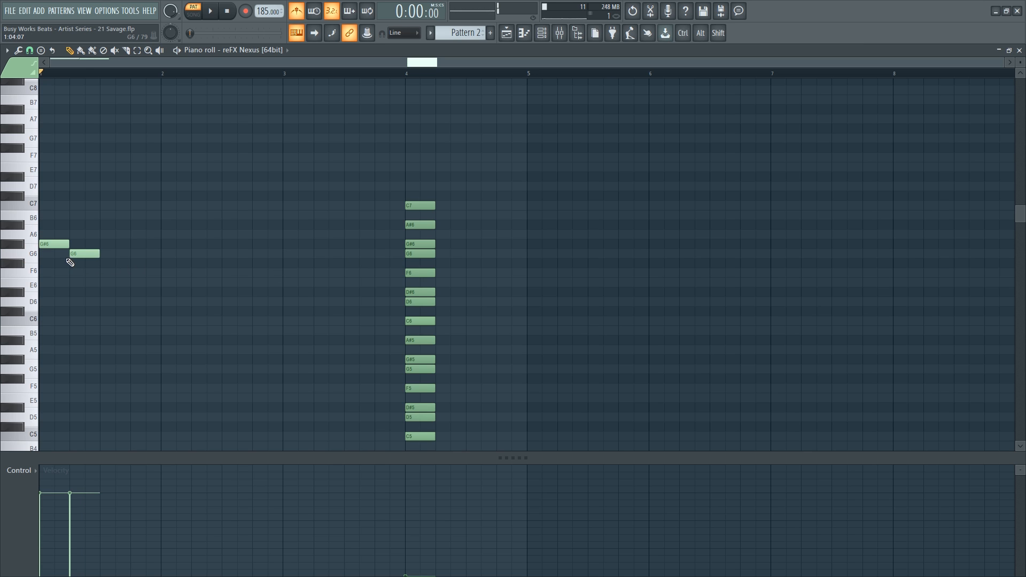
pyautogui.click(103, 302)
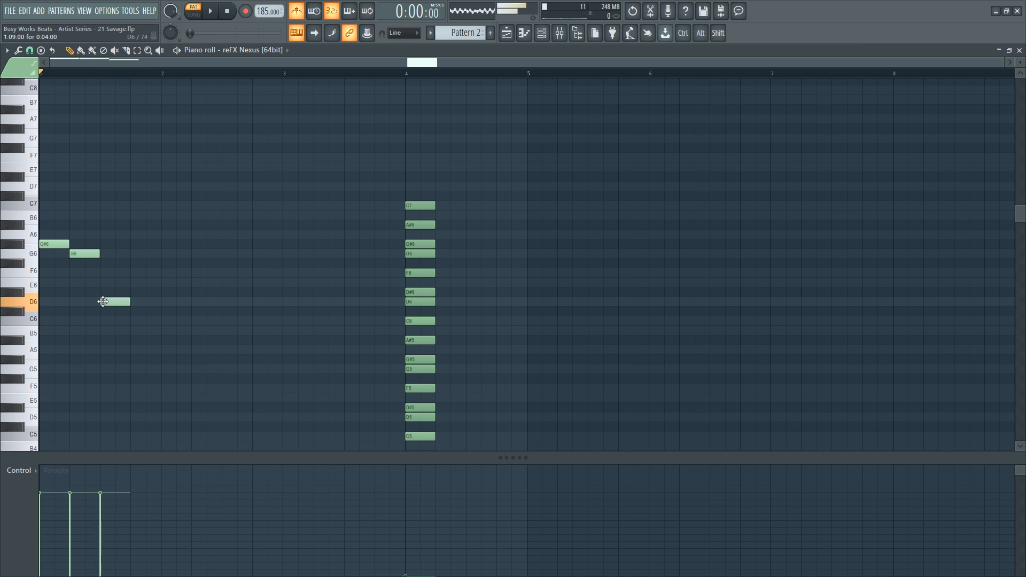
pyautogui.moveTo(103, 292); pyautogui.dragTo(126, 295)
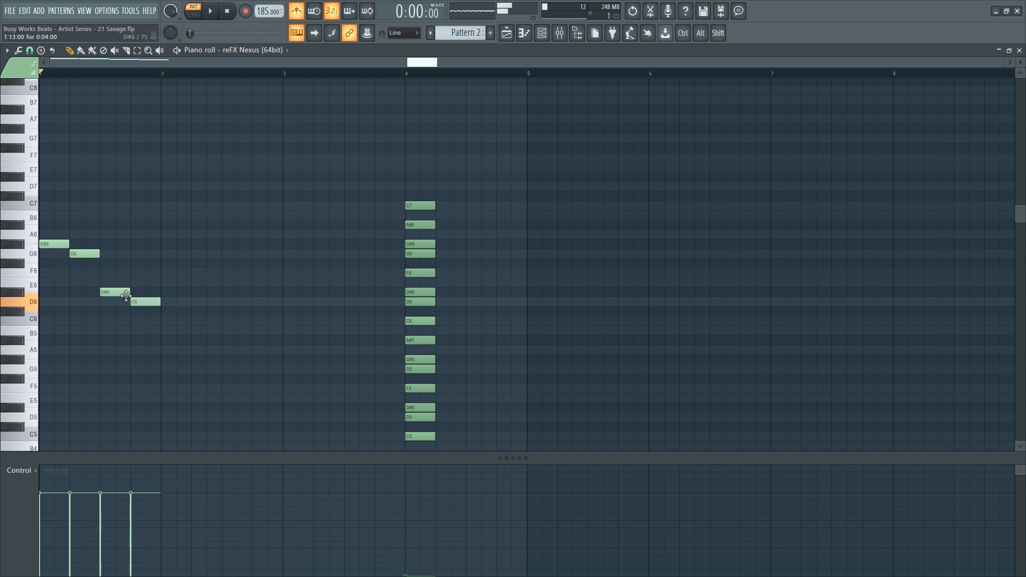
# Add G#5 and G5 notes at bar 2 and play the melody.
pyautogui.click(175, 337)
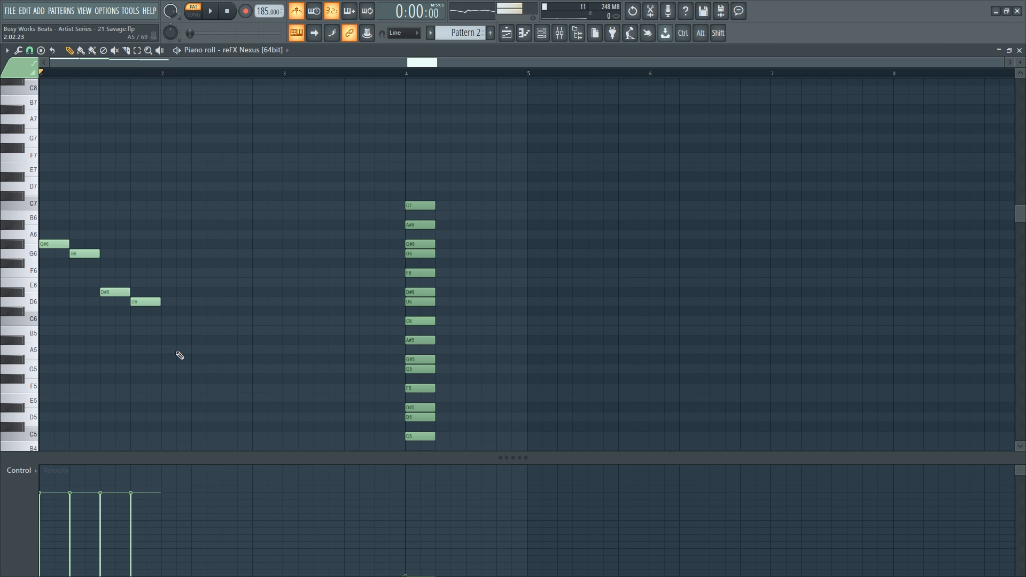
pyautogui.click(174, 359)
pyautogui.moveTo(212, 375)
pyautogui.mouseDown()
pyautogui.moveTo(185, 370)
pyautogui.moveTo(199, 365)
pyautogui.mouseUp()
pyautogui.press('space')
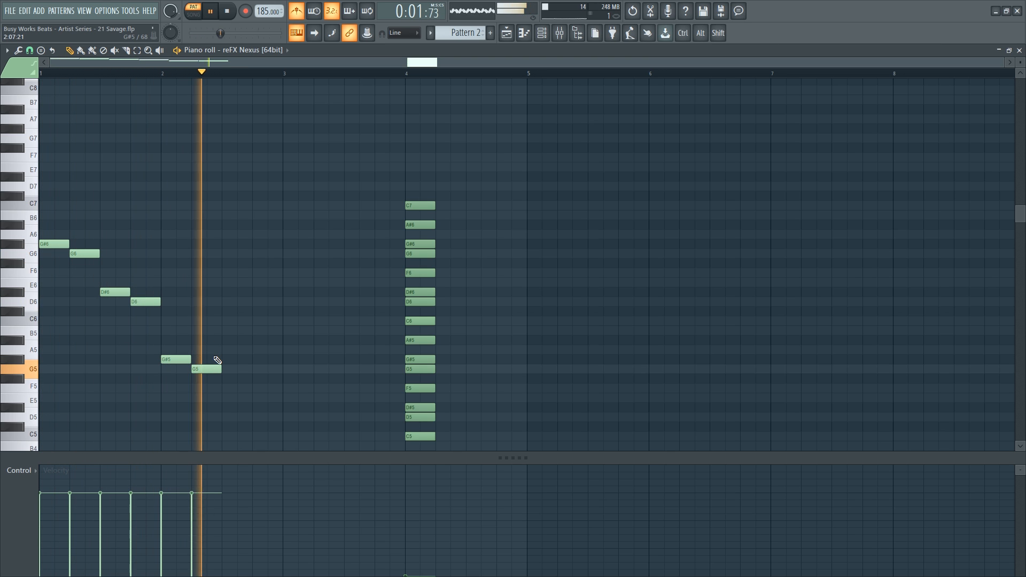
pyautogui.press('space')
# Add a closing D5 note, shift the whole melody up an octave and play it back.
pyautogui.scroll(-2, 235, 369)
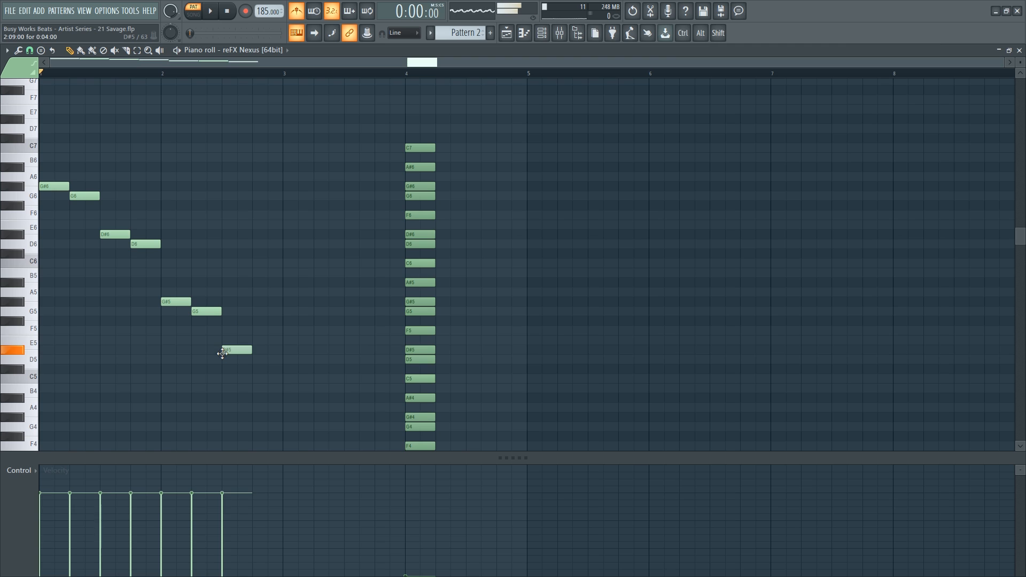
pyautogui.moveTo(250, 361)
pyautogui.mouseDown()
pyautogui.moveTo(235, 359)
pyautogui.moveTo(249, 360)
pyautogui.mouseUp()
pyautogui.press('space')
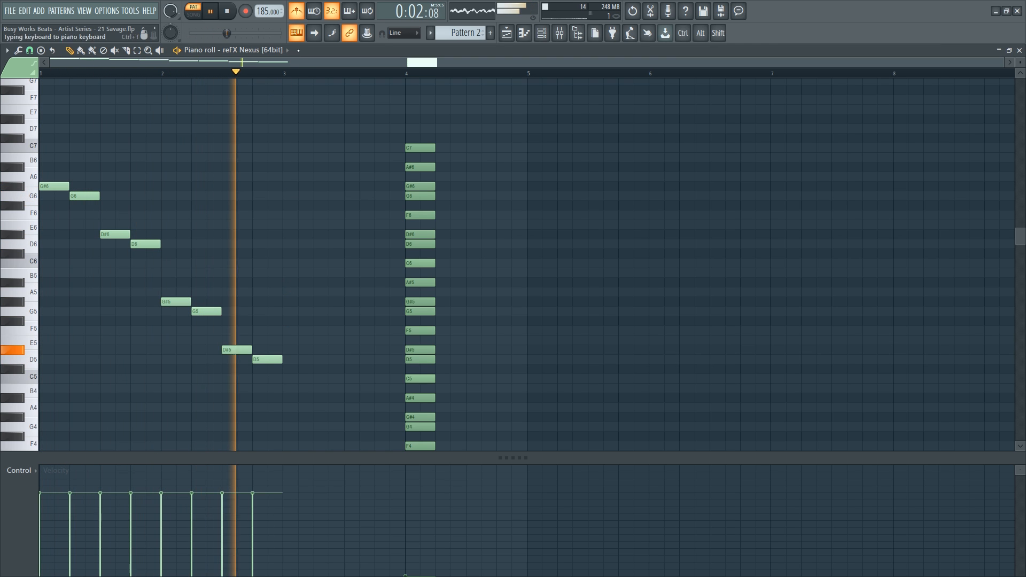
pyautogui.press('space')
pyautogui.hotkey('ctrl', 'Up')
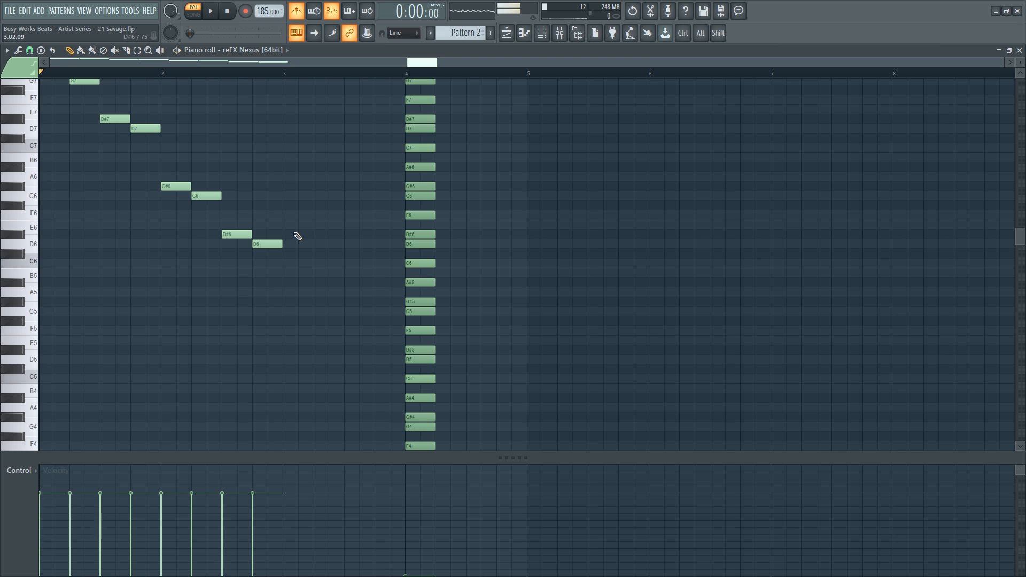
pyautogui.press('space')
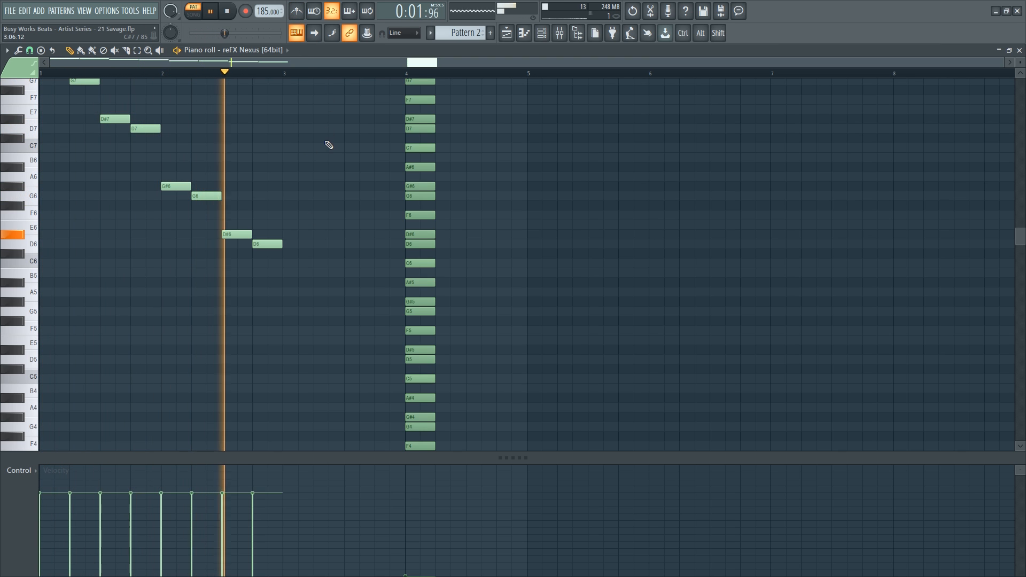
pyautogui.press('space')
pyautogui.scroll(4, 314, 286)
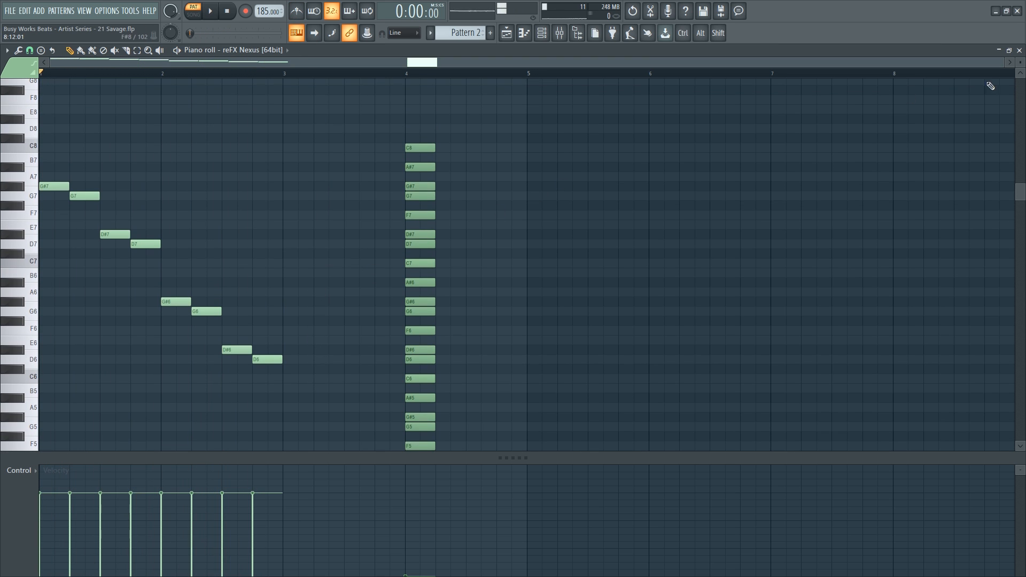
# Close the piano roll, enlarge the Channel rack and load ST True Staccato! 1 into the first Nexus.
pyautogui.click(1018, 50)
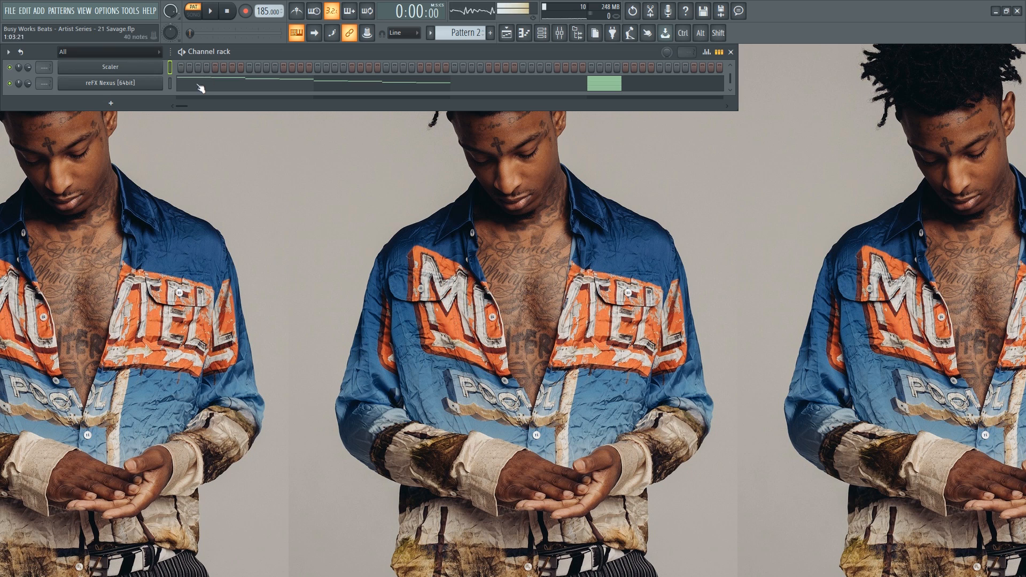
pyautogui.moveTo(168, 110); pyautogui.dragTo(184, 216)
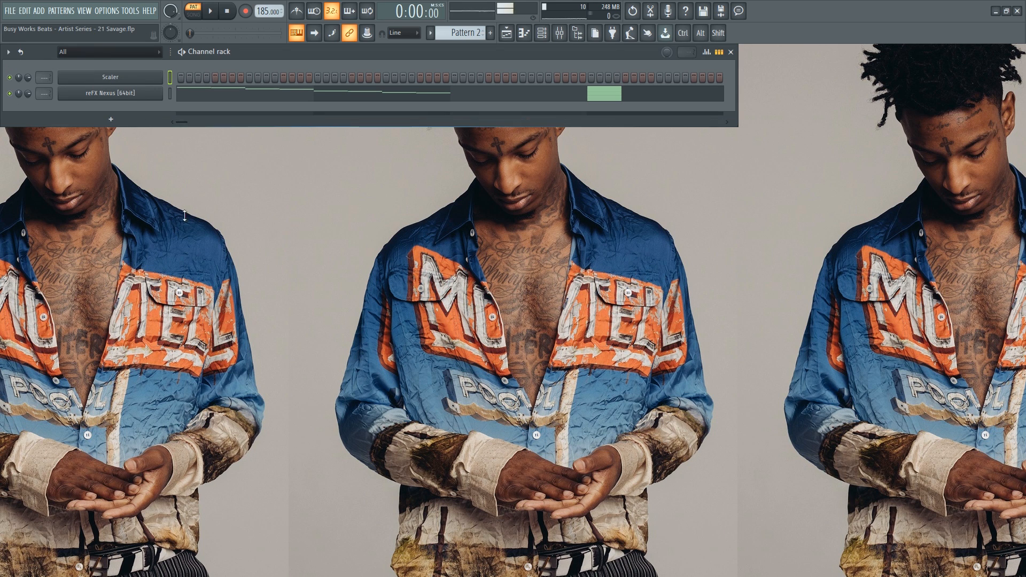
pyautogui.click(91, 96)
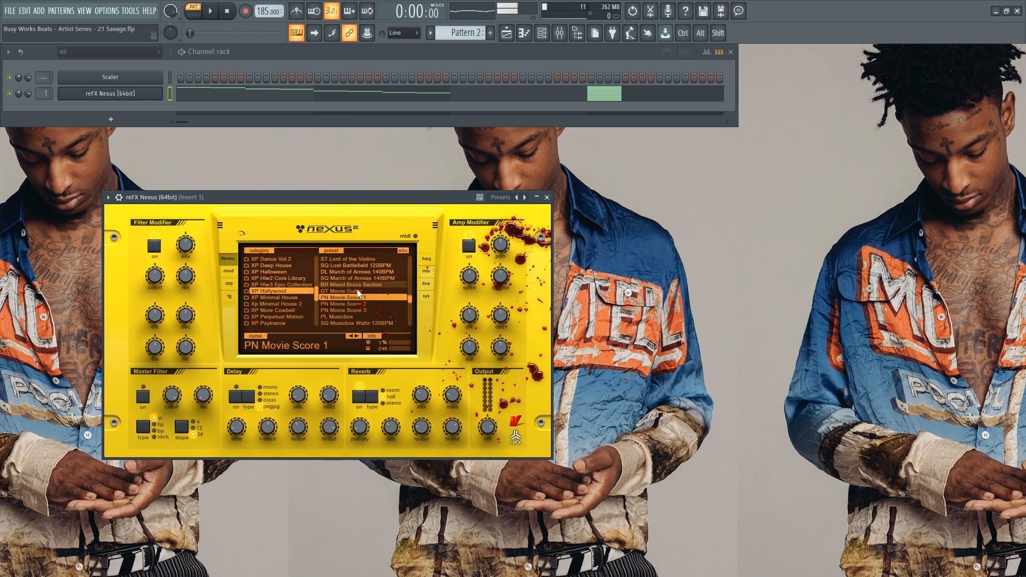
pyautogui.scroll(-5, 356, 310)
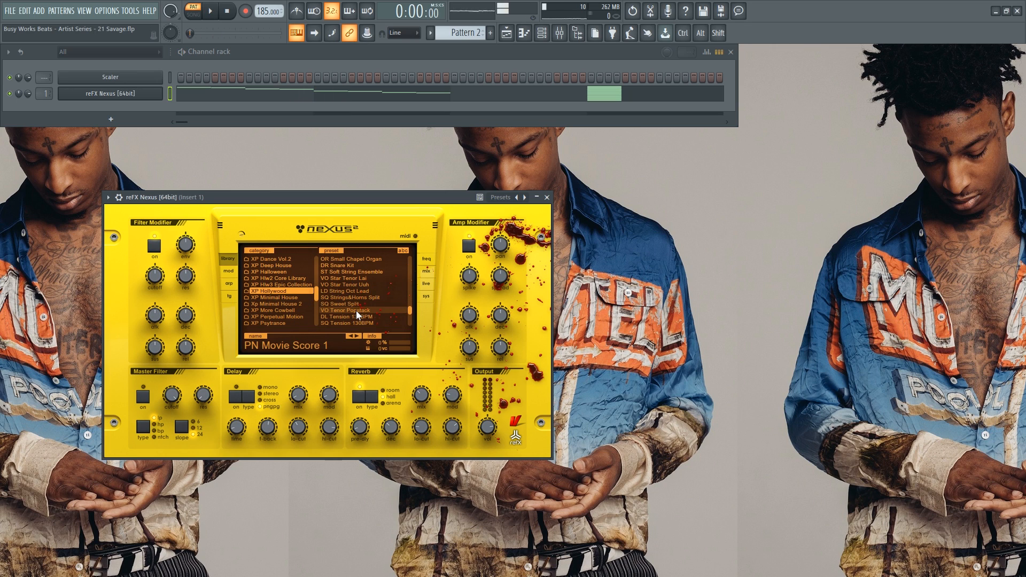
pyautogui.scroll(-4, 355, 288)
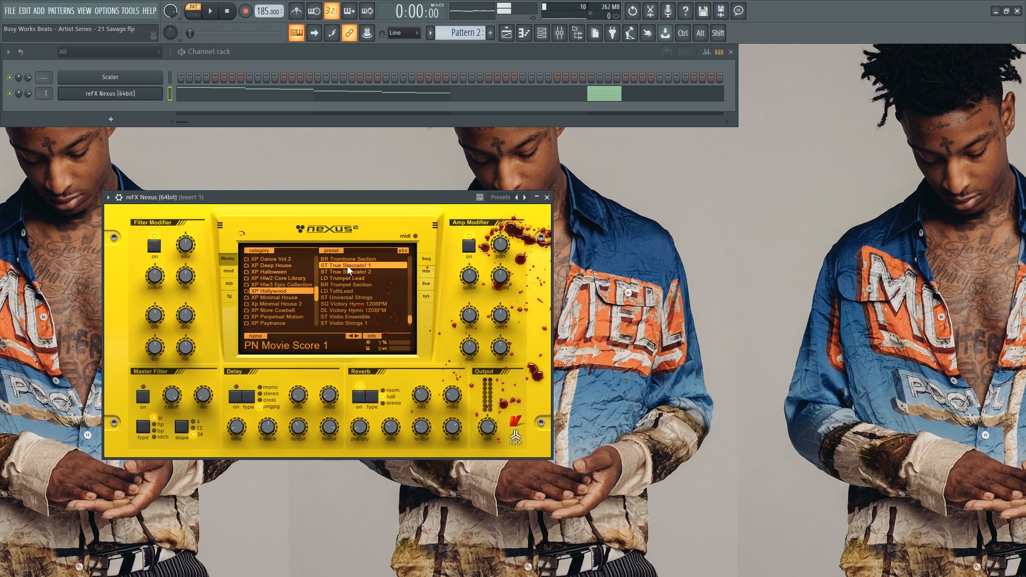
pyautogui.click(347, 266)
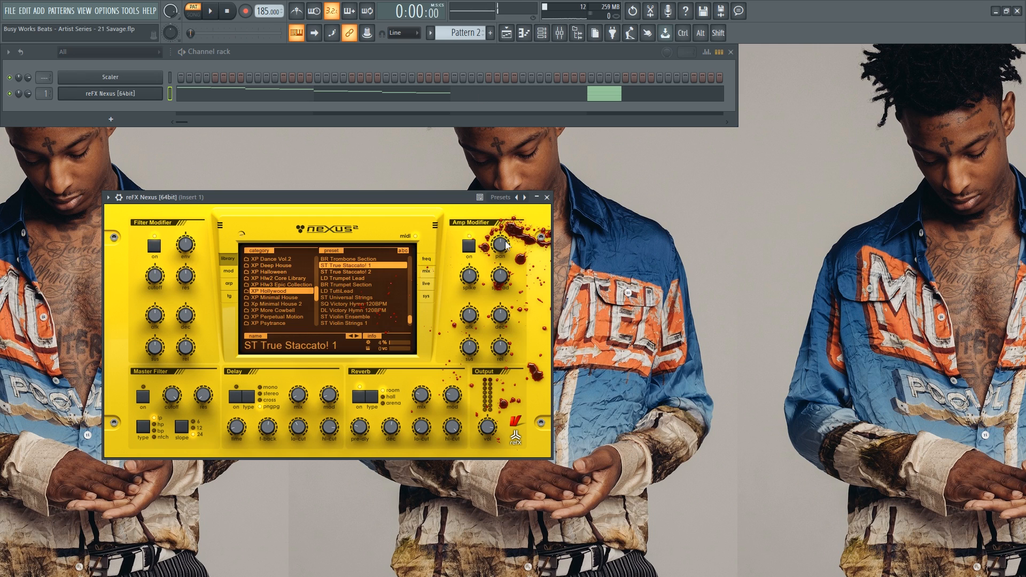
pyautogui.click(546, 198)
# In the Playlist, replace the Pattern 1 clip with Pattern 2 at bar 1 of Track 1.
pyautogui.click(513, 32)
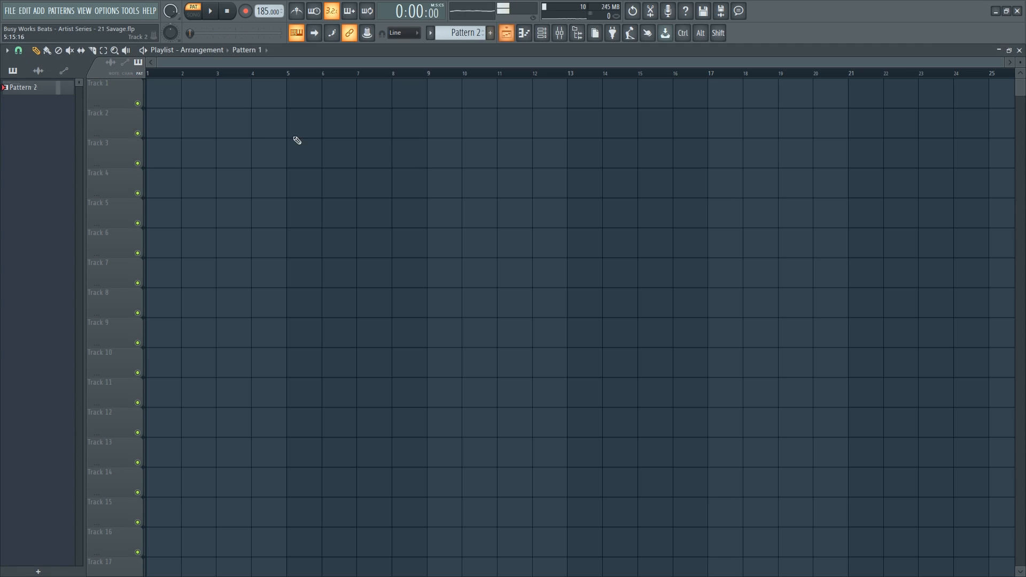
pyautogui.moveTo(204, 96); pyautogui.dragTo(170, 98)
pyautogui.rightClick(167, 99)
pyautogui.moveTo(42, 104); pyautogui.dragTo(153, 98)
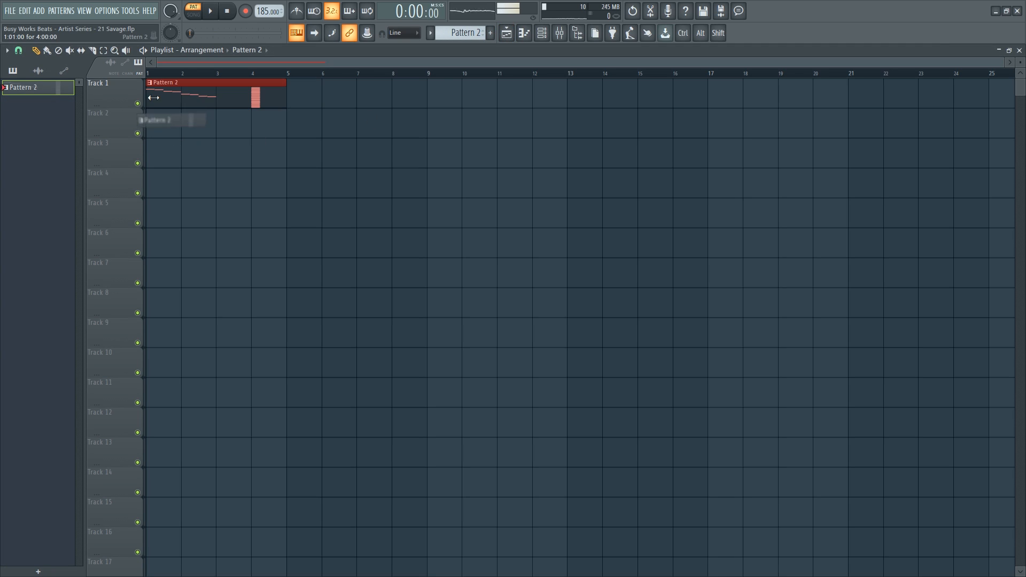
# Add a second reFX Nexus [64bit] channel and load the PN Nexus Grandpiano preset.
pyautogui.click(541, 33)
pyautogui.click(123, 120)
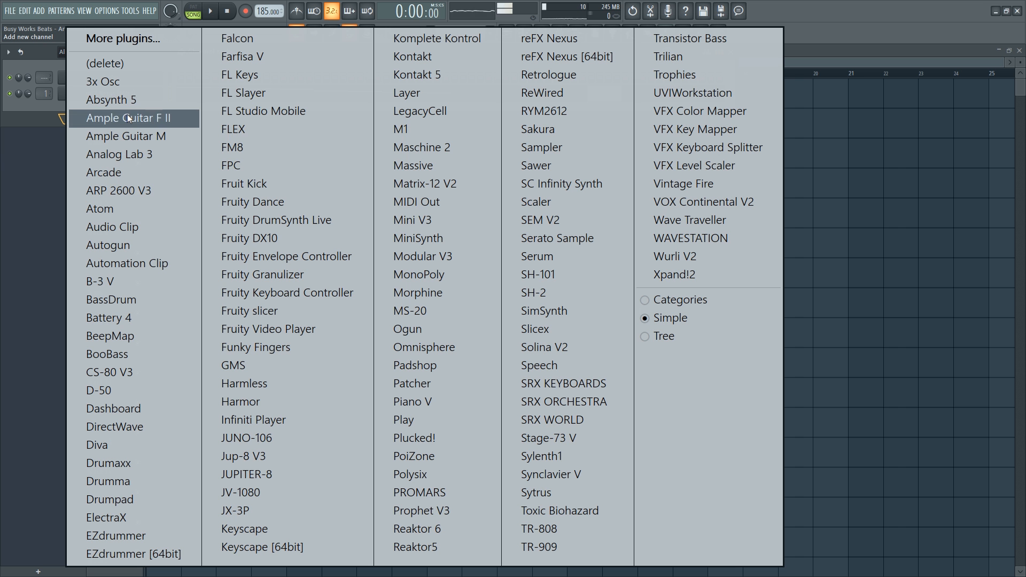
pyautogui.click(595, 56)
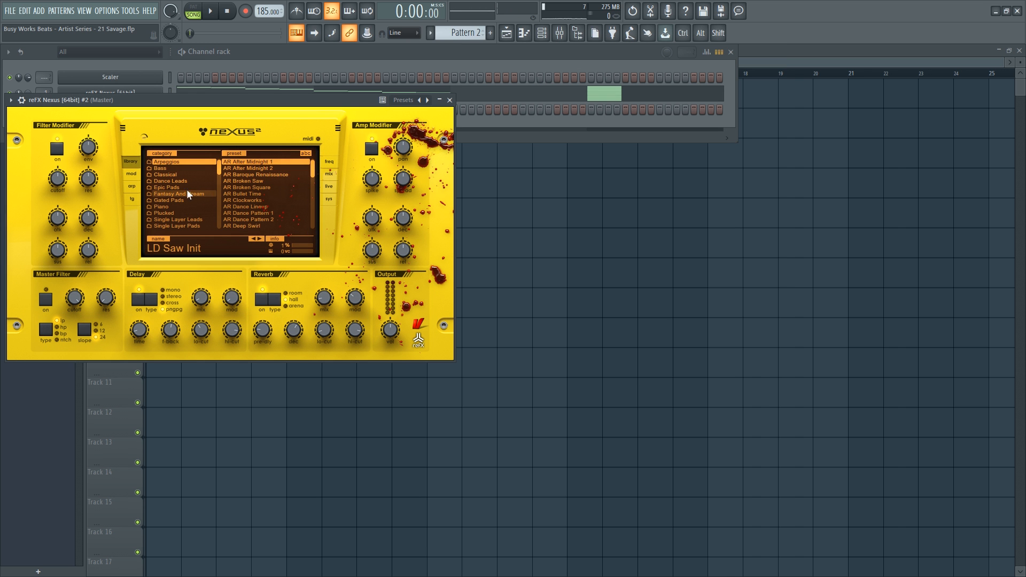
pyautogui.scroll(-1, 202, 213)
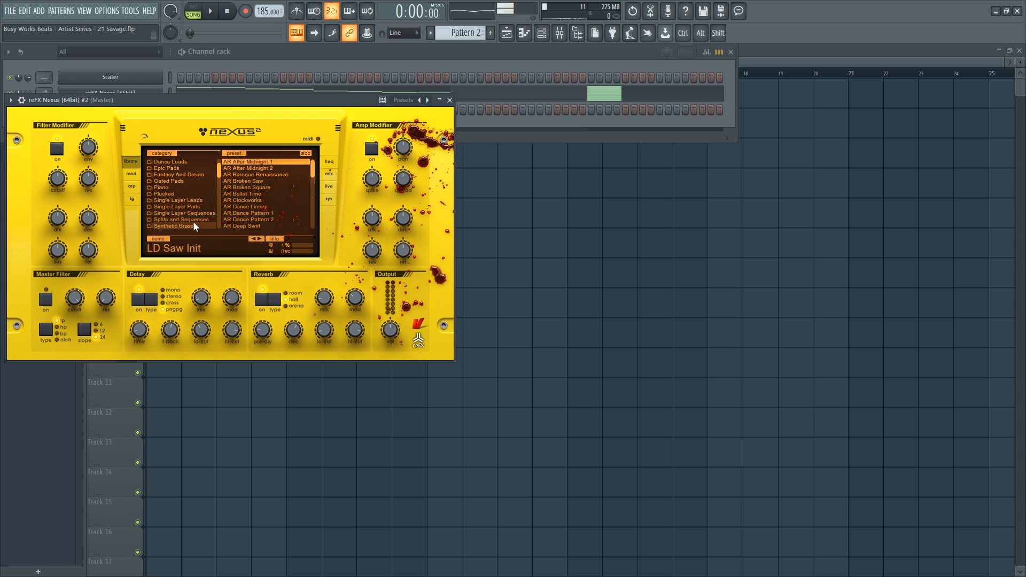
pyautogui.click(187, 188)
pyautogui.scroll(-3, 259, 189)
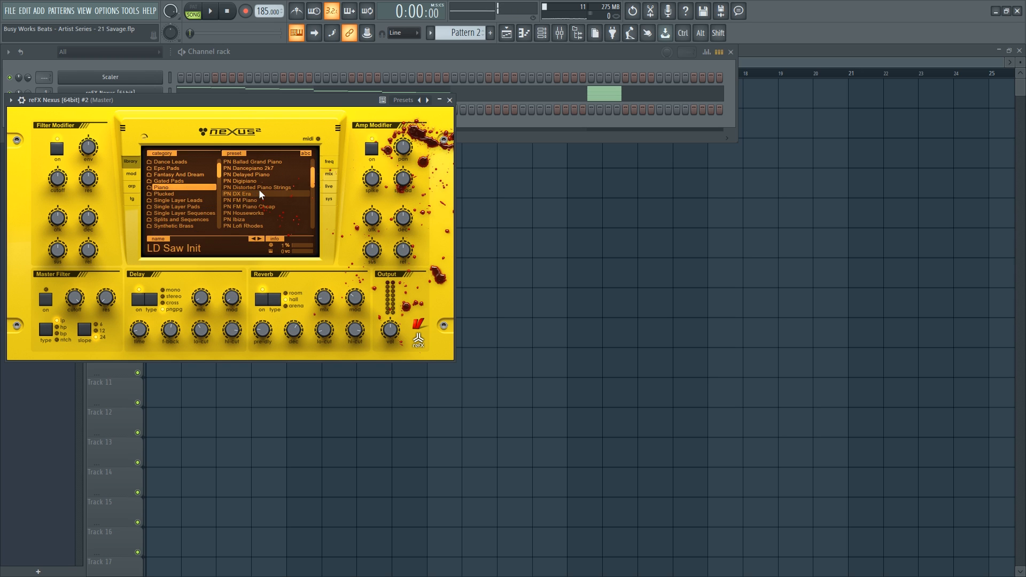
pyautogui.click(277, 212)
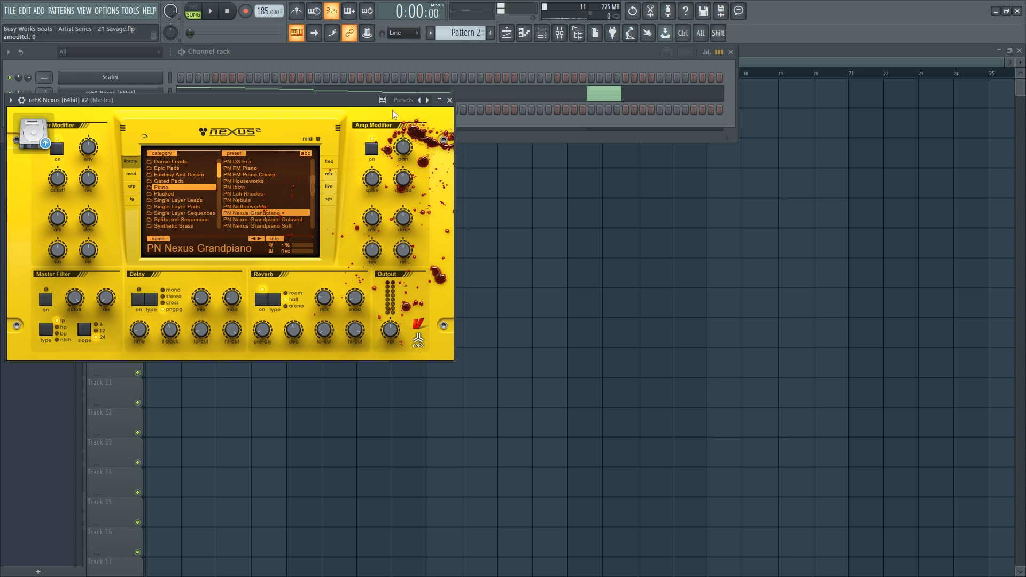
# Paste the copied melody into the reFX Nexus #2 channel and check its piano roll.
pyautogui.hotkey('ctrl', 'c')
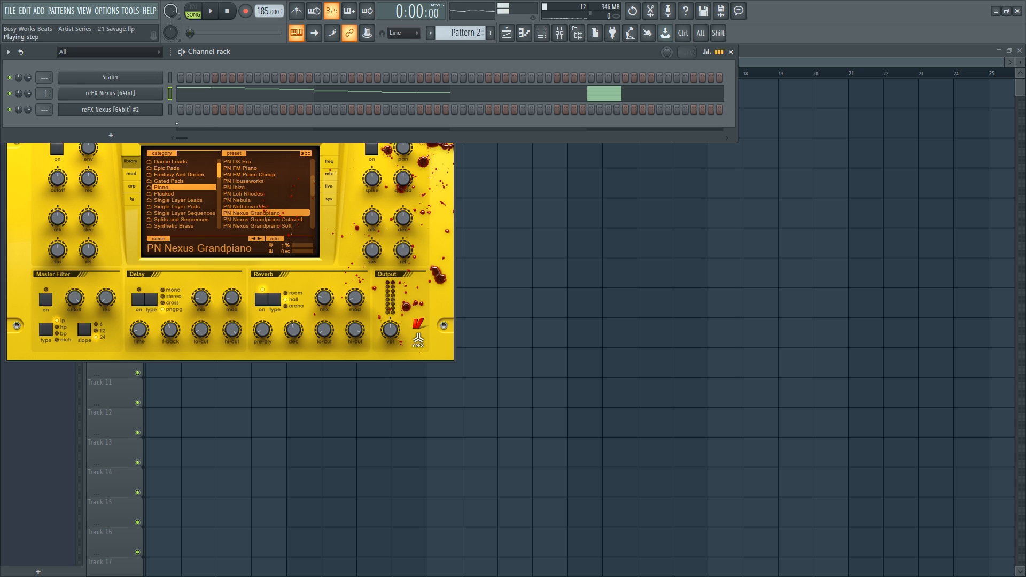
pyautogui.click(170, 110)
pyautogui.scroll(1, 460, 33)
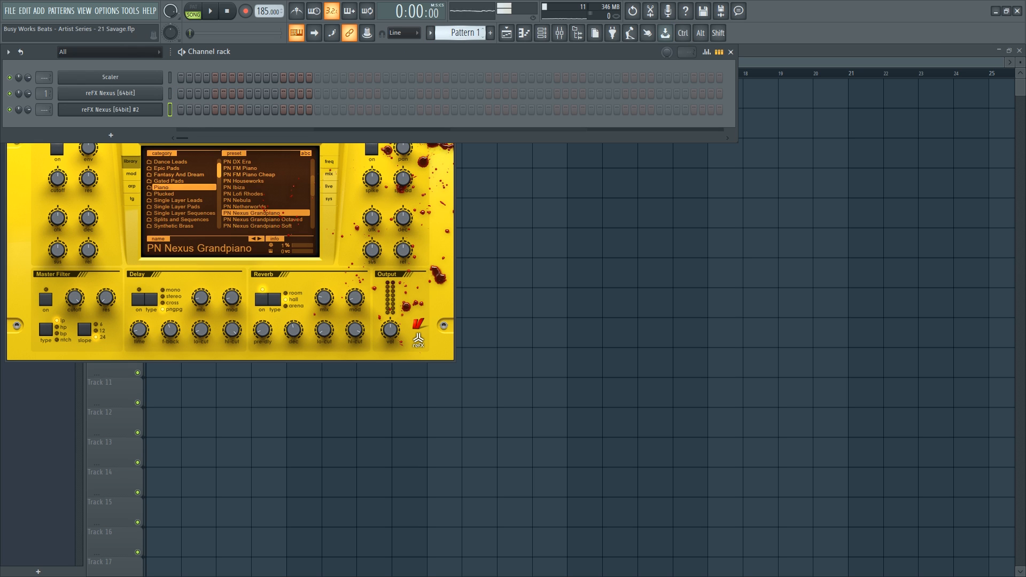
pyautogui.hotkey('ctrl', 'v')
pyautogui.click(188, 114)
pyautogui.moveTo(376, 114); pyautogui.dragTo(456, 402)
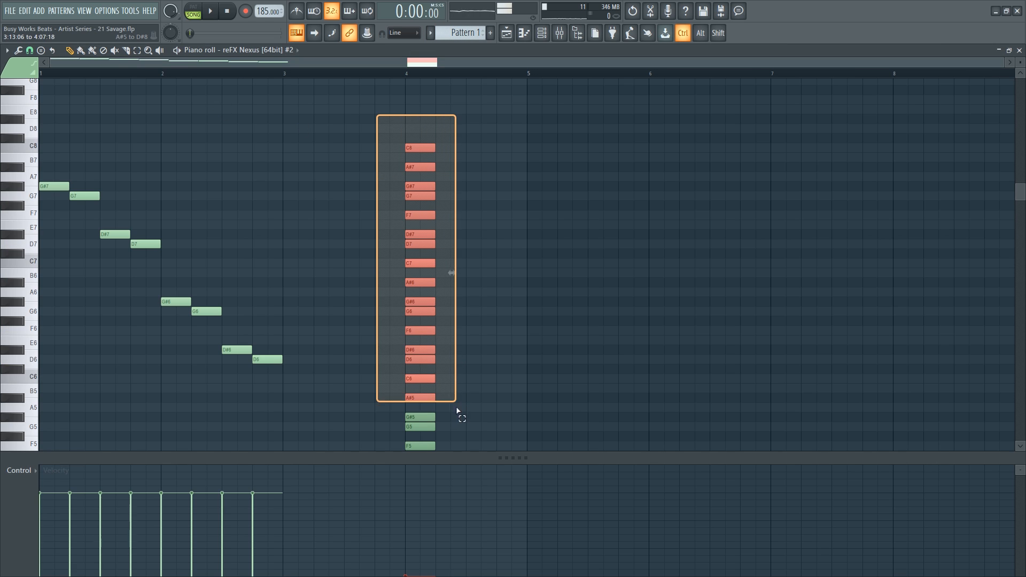
pyautogui.rightClick(307, 220)
pyautogui.click(1019, 50)
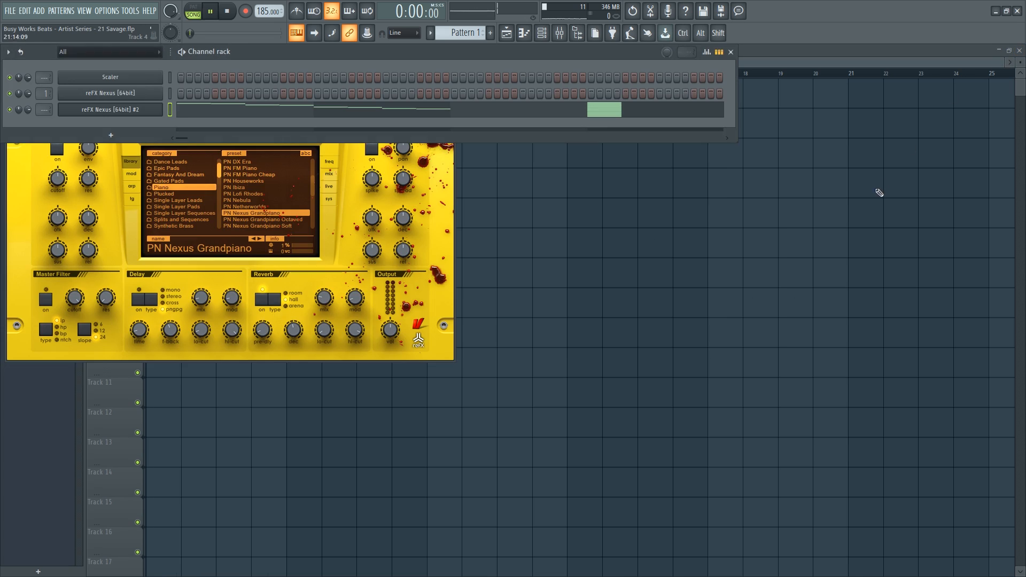
# Paint a Pattern 1 clip on Track 2 and trim both clips to end at bar 3.
pyautogui.rightClick(879, 193)
pyautogui.press('space')
pyautogui.press('space')
pyautogui.click(149, 116)
pyautogui.moveTo(282, 125); pyautogui.dragTo(213, 120)
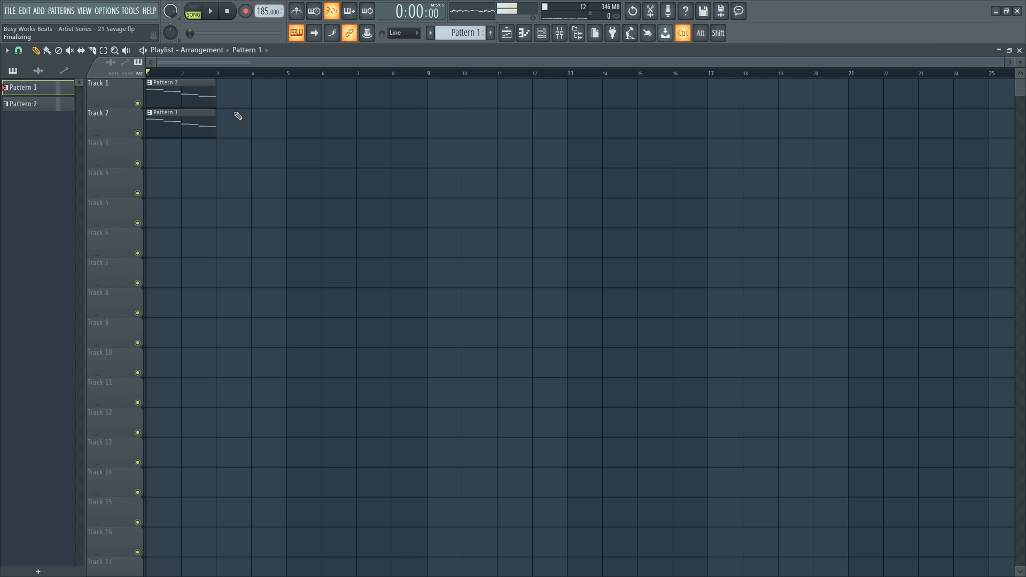
# Play the arrangement, copy the clips further along, then delete Track 1's clips.
pyautogui.press('space')
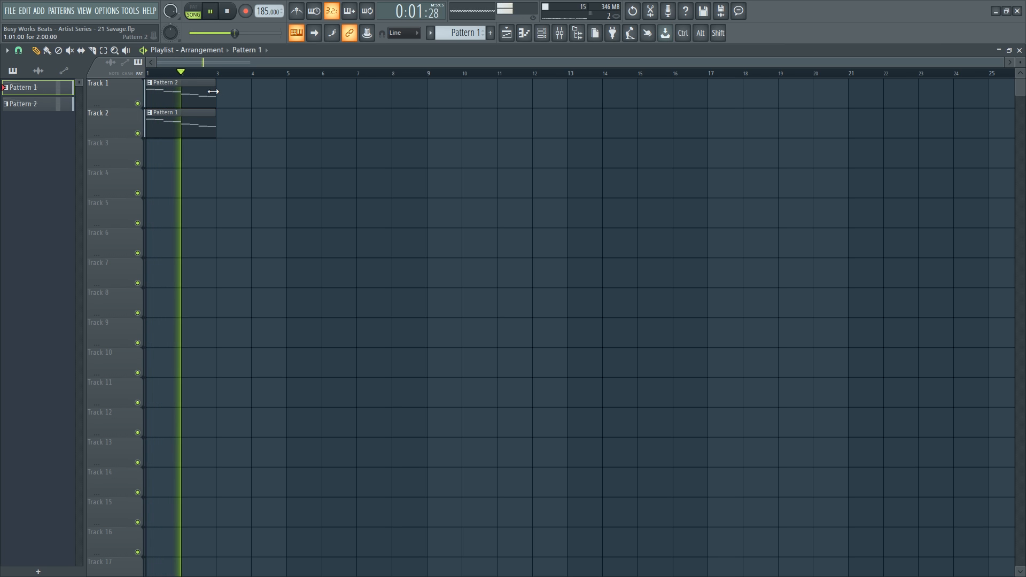
pyautogui.press('space')
pyautogui.moveTo(219, 155); pyautogui.dragTo(159, 102)
pyautogui.moveTo(179, 100); pyautogui.dragTo(201, 87)
pyautogui.moveTo(283, 94); pyautogui.dragTo(185, 83)
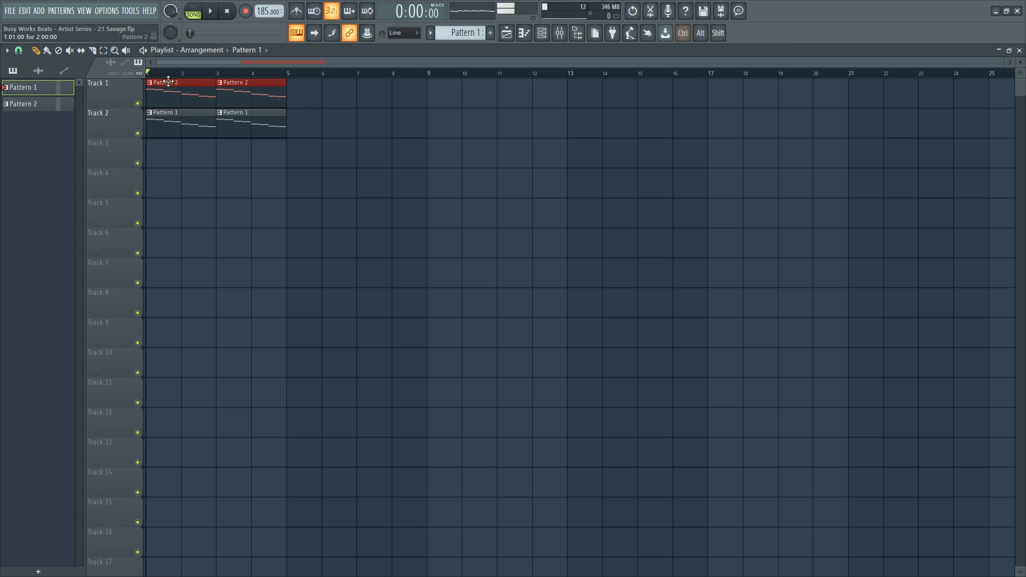
pyautogui.rightClick(185, 90)
# Duplicate Track 2's Pattern 1 clips with Ctrl+B and Ctrl+D to fill bars 1–17.
pyautogui.press('space')
pyautogui.moveTo(300, 129); pyautogui.dragTo(183, 119)
pyautogui.hotkey('ctrl', 'b')
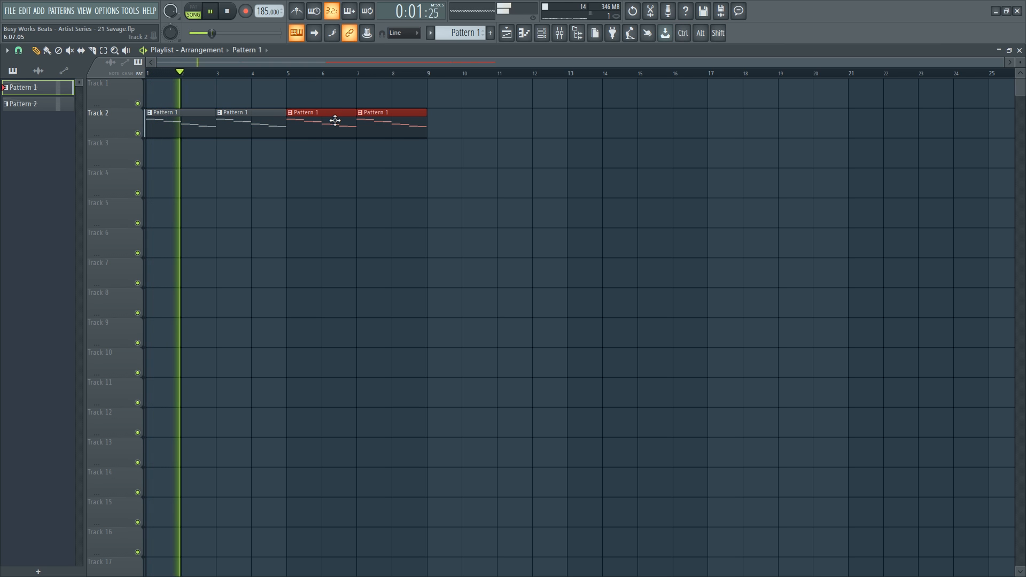
pyautogui.moveTo(397, 134); pyautogui.dragTo(449, 124)
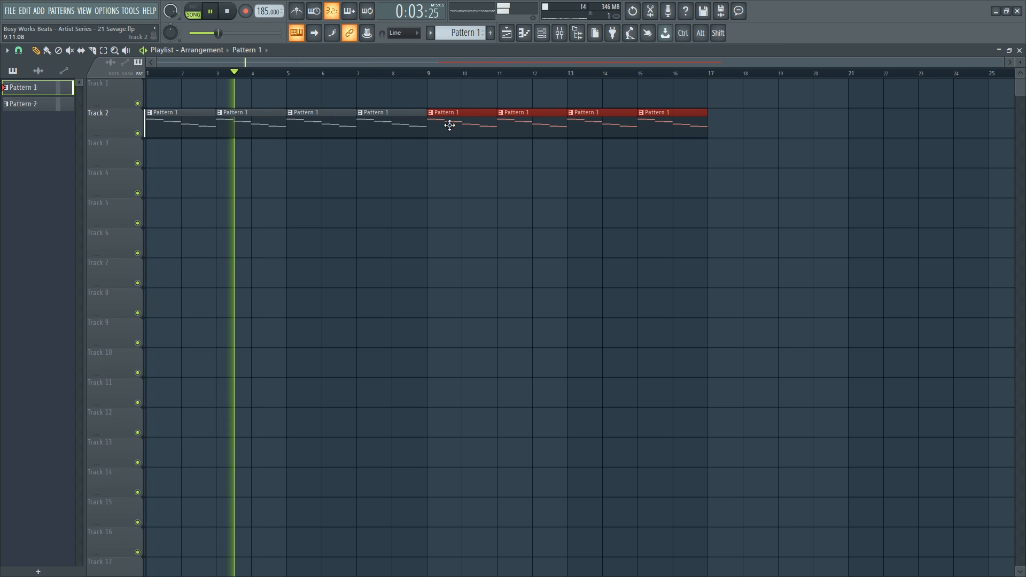
pyautogui.hotkey('ctrl', 'd')
pyautogui.click(560, 34)
# Load Fruity Parametric EQ 2 into slot 1 of mixer Insert 2.
pyautogui.press('space')
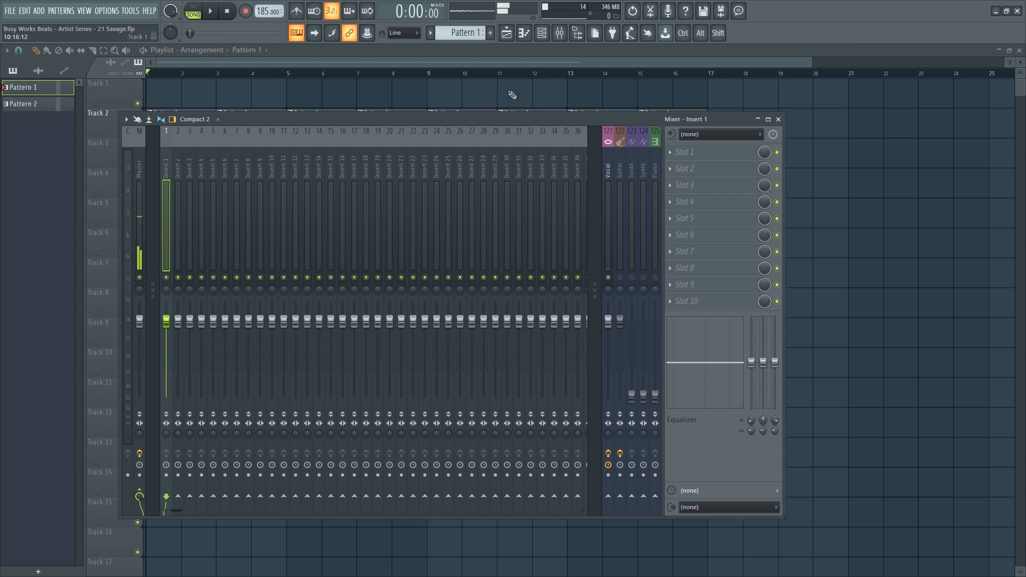
pyautogui.click(558, 32)
pyautogui.click(541, 32)
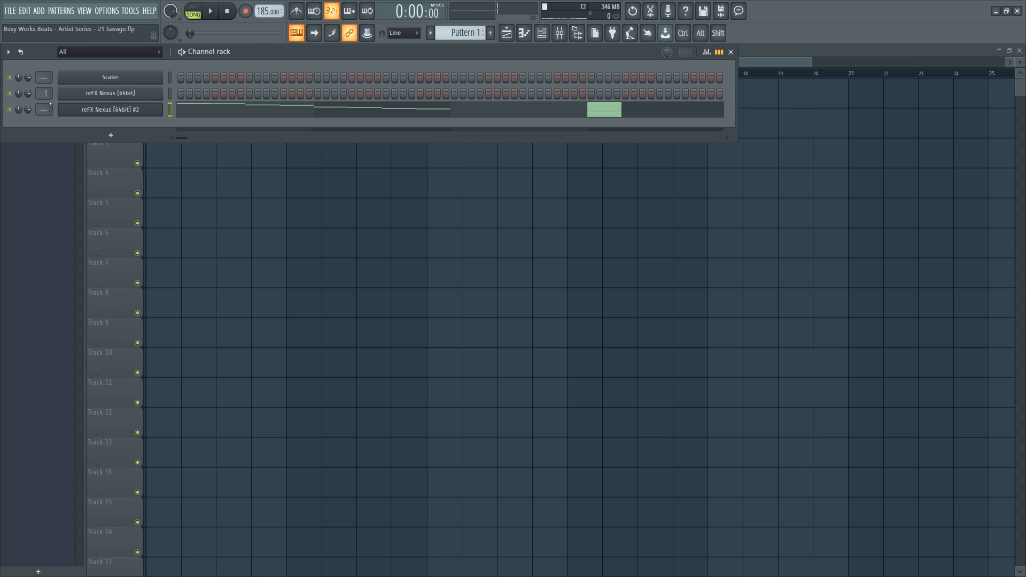
pyautogui.click(559, 32)
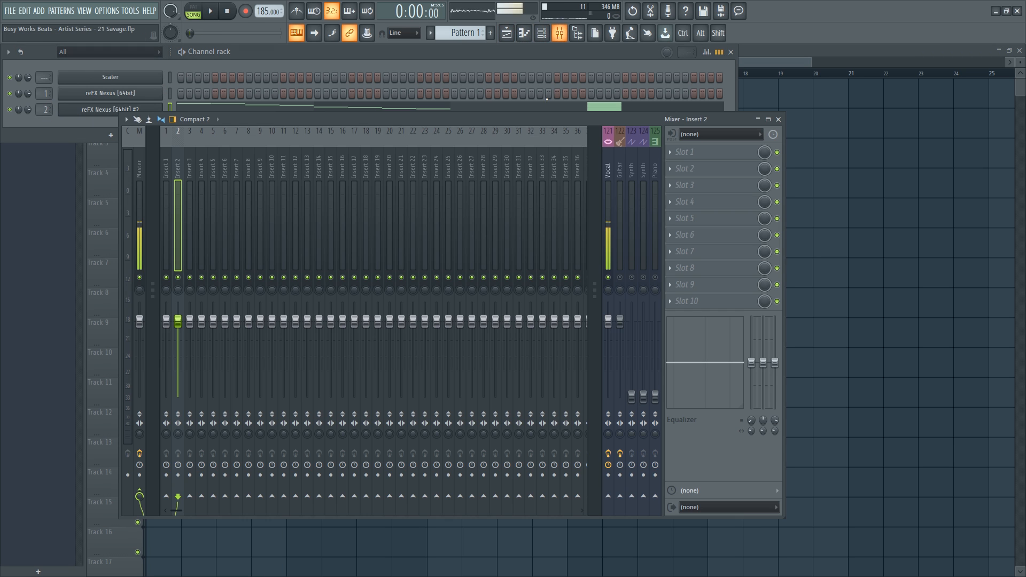
pyautogui.click(697, 171)
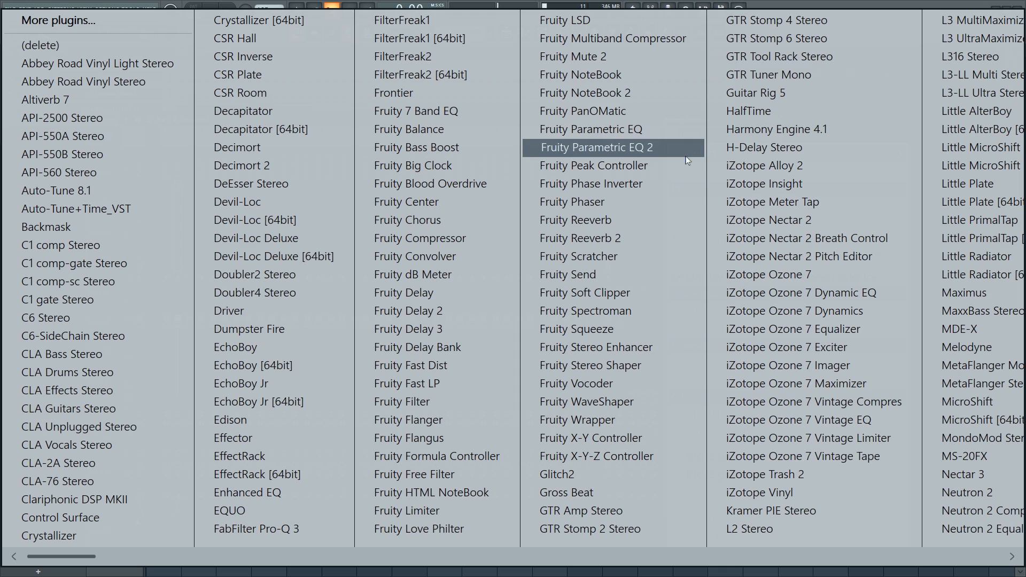
pyautogui.click(637, 151)
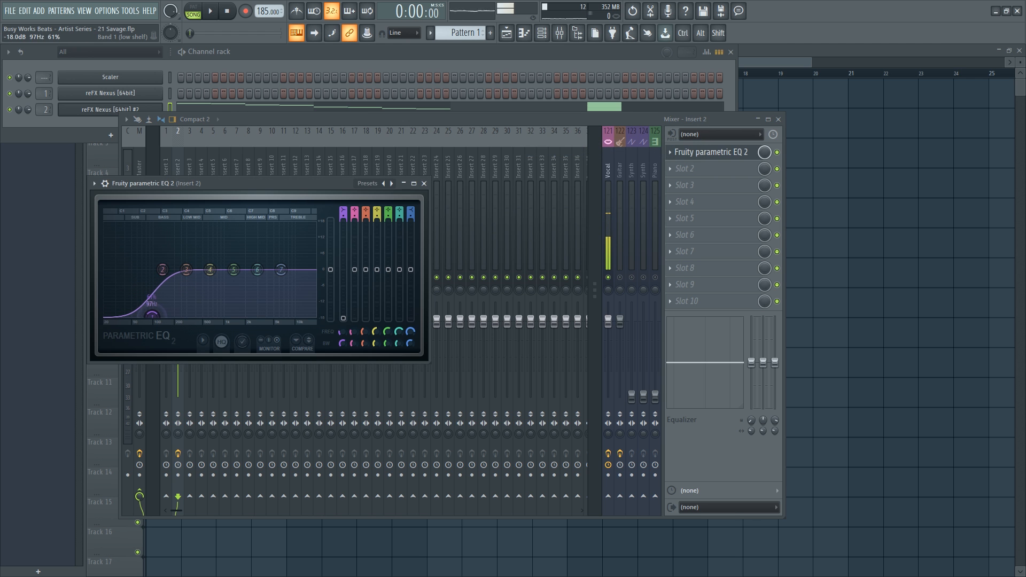
# Raise the EQ's low band from 107 Hz to about 124 Hz while playing back.
pyautogui.press('space')
pyautogui.moveTo(154, 316); pyautogui.dragTo(159, 316)
pyautogui.click(424, 183)
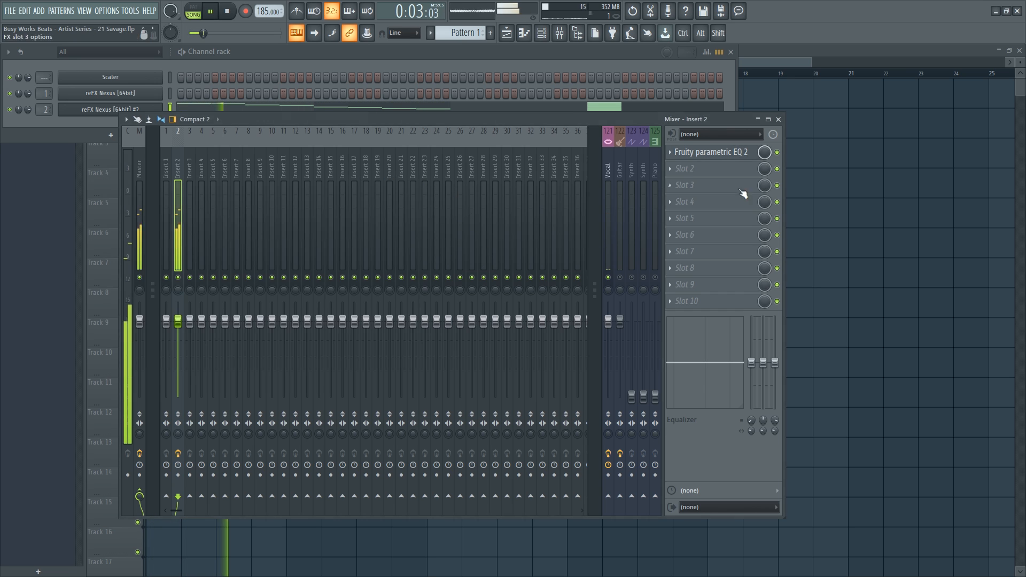
pyautogui.press('F5')
pyautogui.click(559, 33)
pyautogui.press('space')
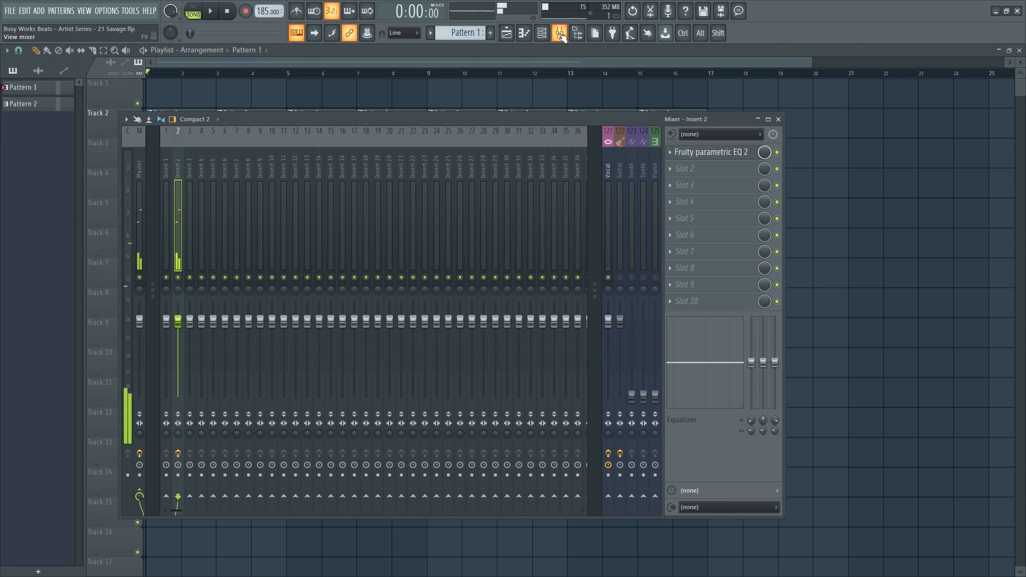
pyautogui.press('space')
pyautogui.click(541, 33)
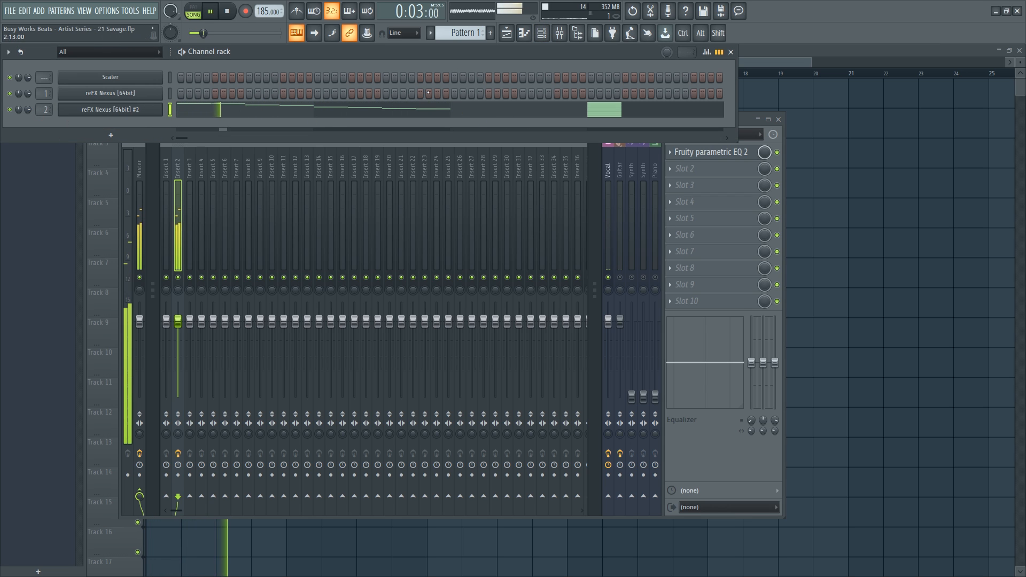
# Load the PN Dancepiano 2k7 preset into the second reFX Nexus.
pyautogui.scroll(-1, 461, 32)
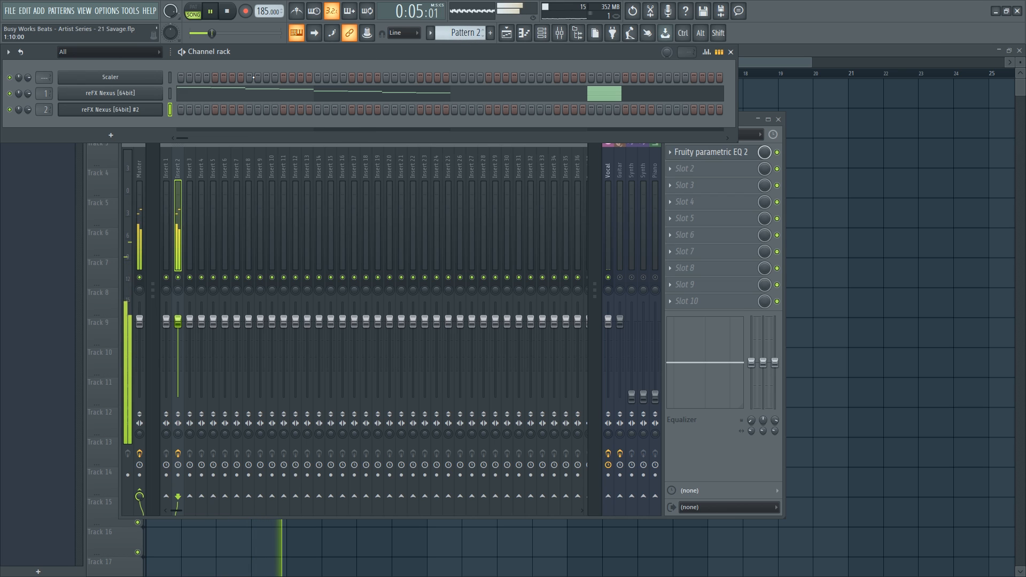
pyautogui.press('space')
pyautogui.click(133, 109)
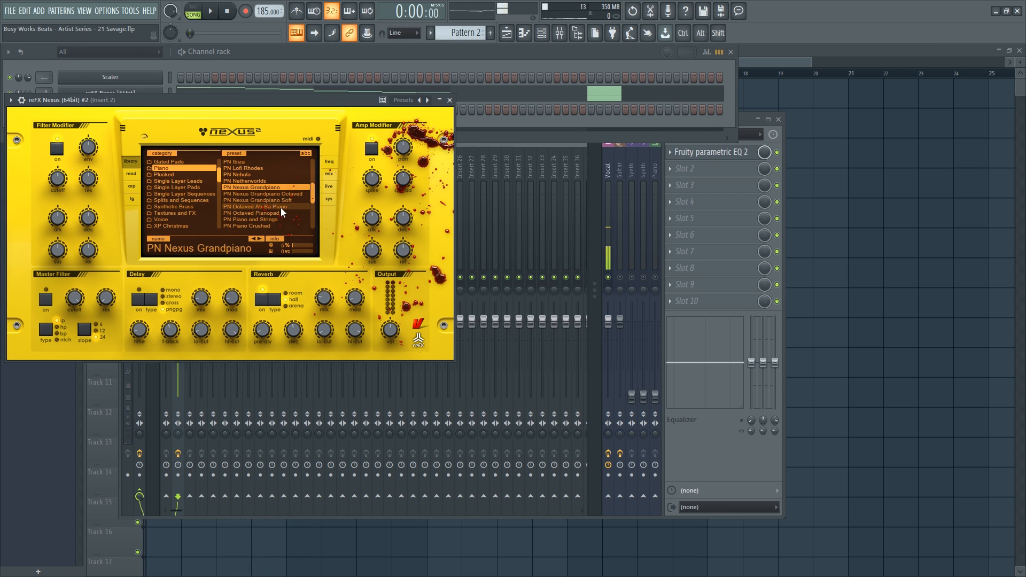
pyautogui.scroll(4, 280, 207)
pyautogui.click(270, 194)
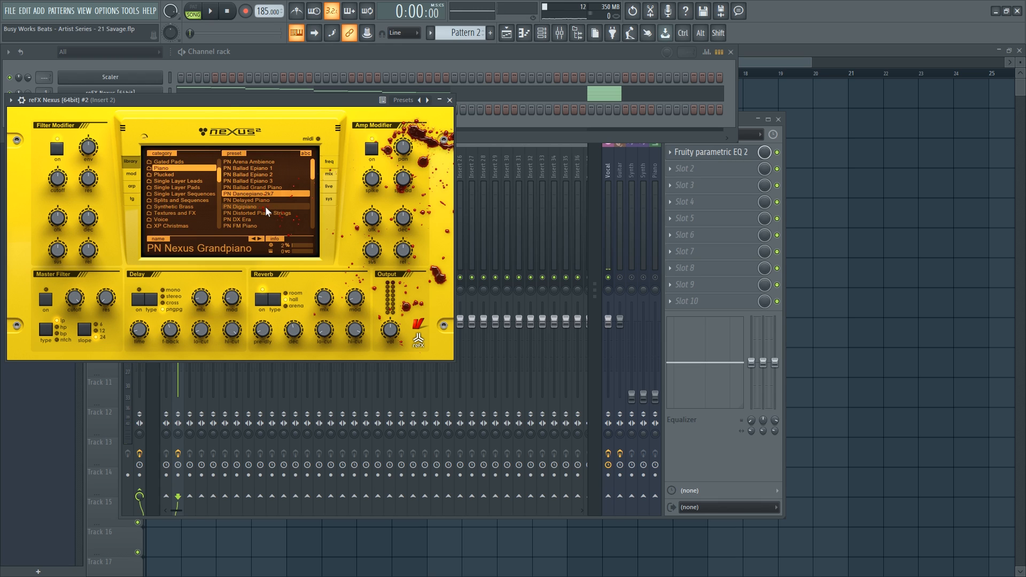
pyautogui.doubleClick(260, 194)
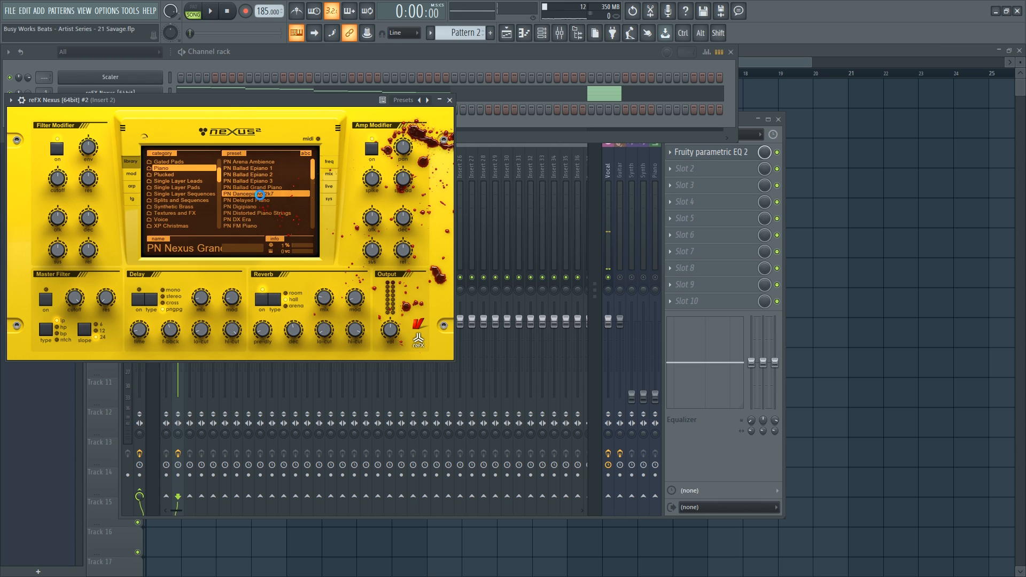
# Audition the piano with Nexus delay and reverb switched off, then back on.
pyautogui.press('space')
pyautogui.click(138, 299)
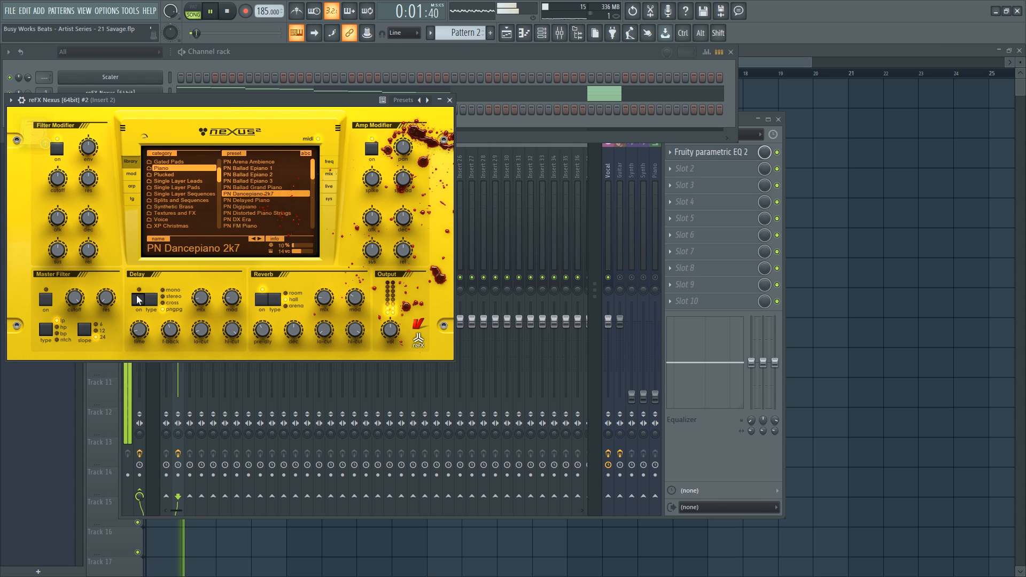
pyautogui.click(260, 299)
pyautogui.click(138, 299)
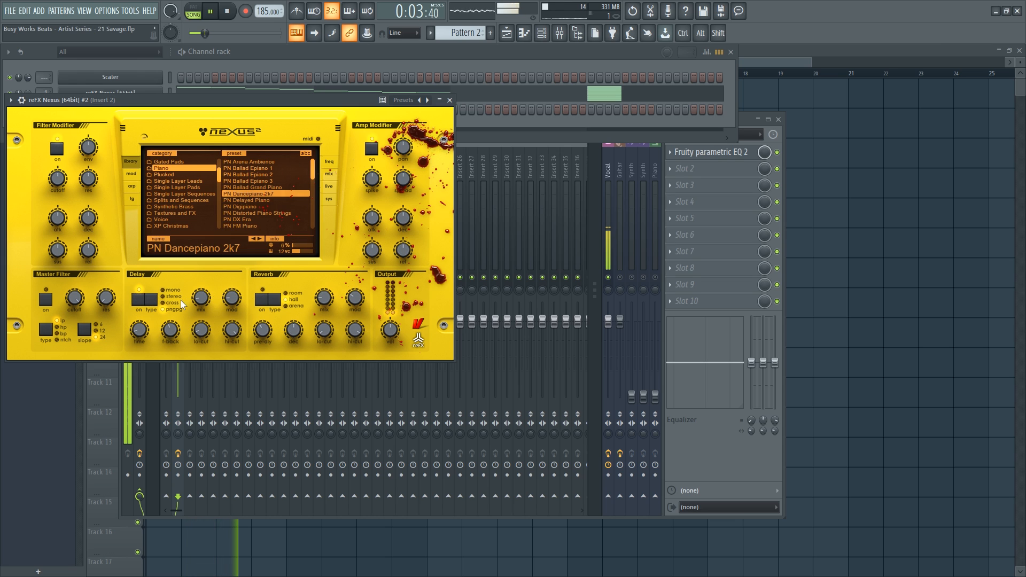
pyautogui.click(262, 299)
pyautogui.click(450, 101)
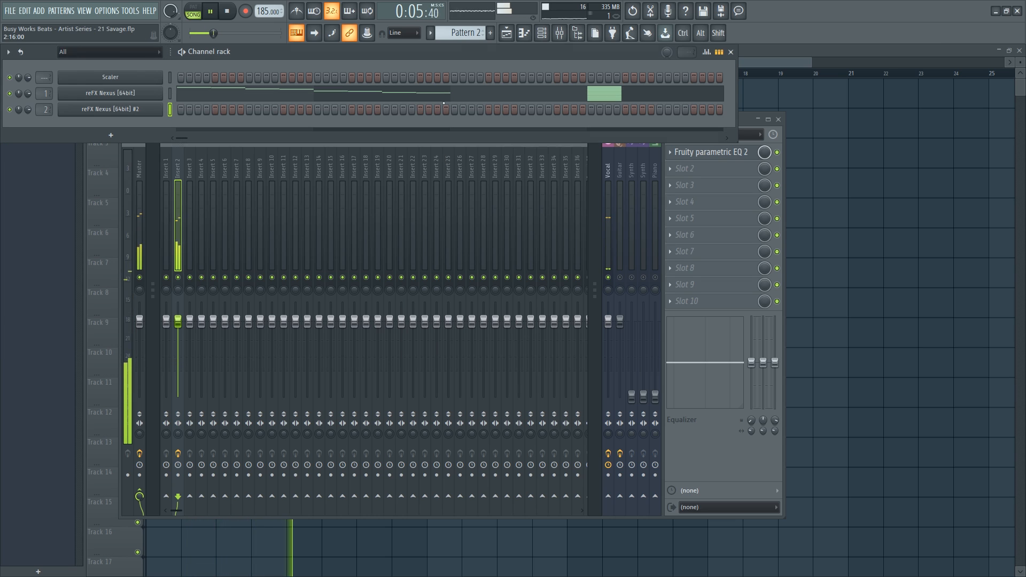
# Hide the mixer and channel rack and bring up the sample browser.
pyautogui.press('F12')
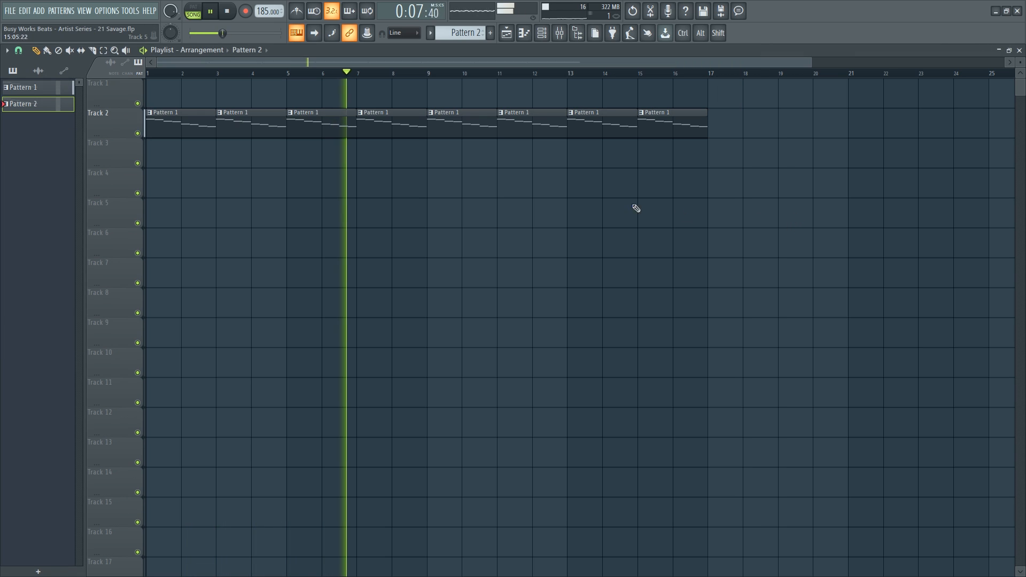
pyautogui.press('space')
pyautogui.press('F6')
pyautogui.press('space')
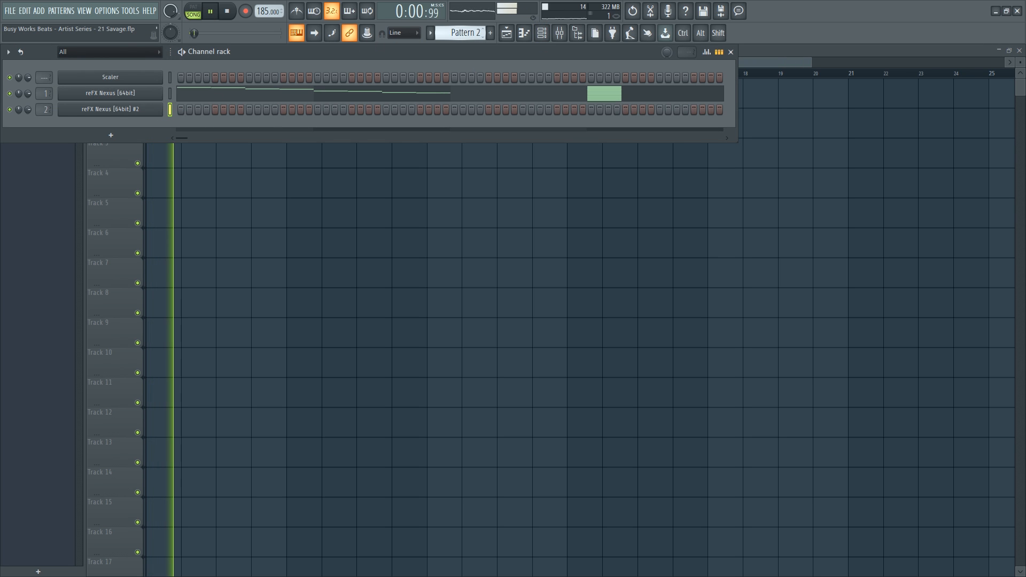
pyautogui.scroll(1, 464, 36)
pyautogui.press('F6')
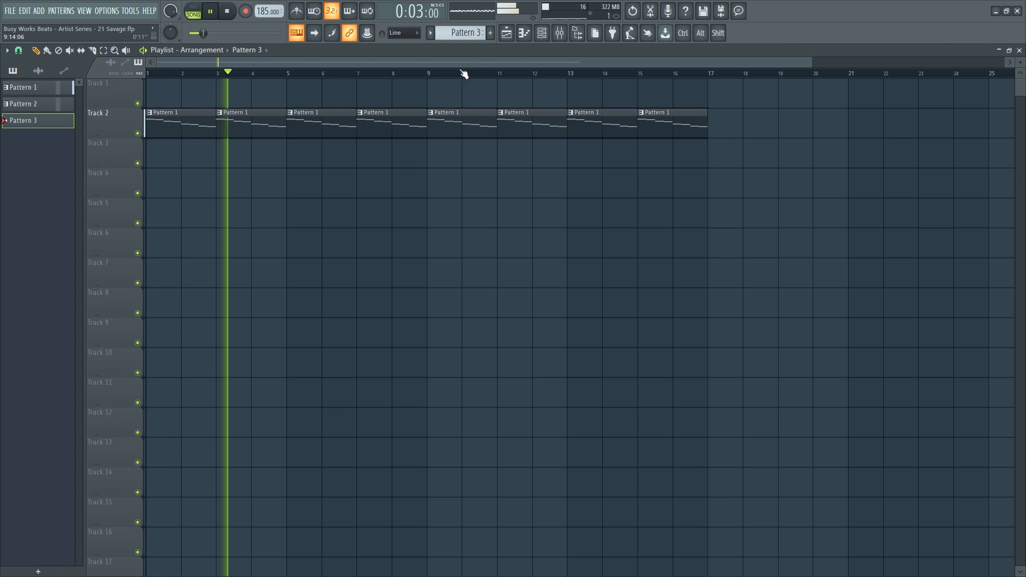
pyautogui.click(577, 32)
pyautogui.press('space')
pyautogui.press('space')
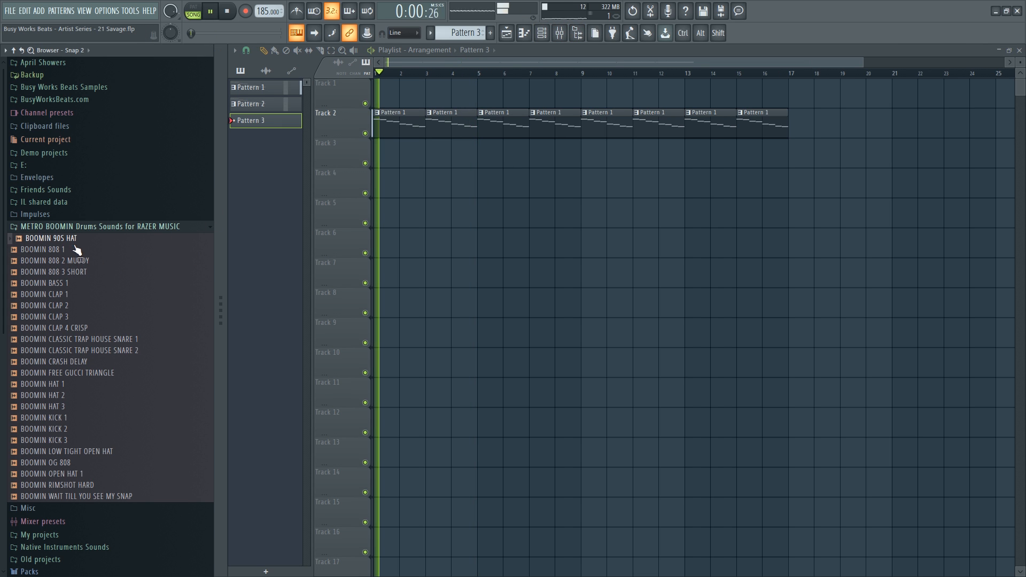
# Audition the BOOMIN 808, bass, clap and Classic Trap House snare samples.
pyautogui.click(69, 250)
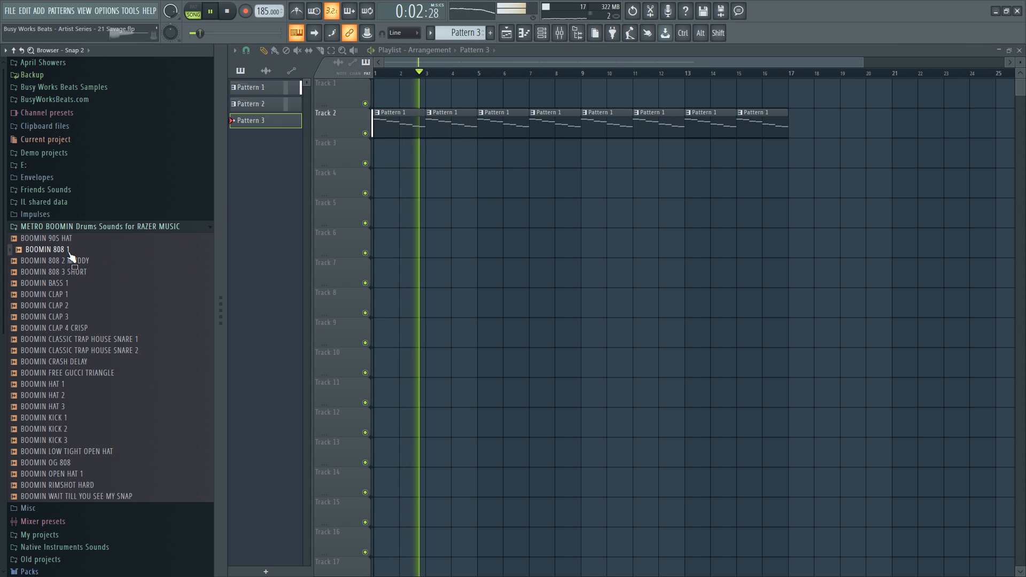
pyautogui.click(76, 261)
pyautogui.click(81, 272)
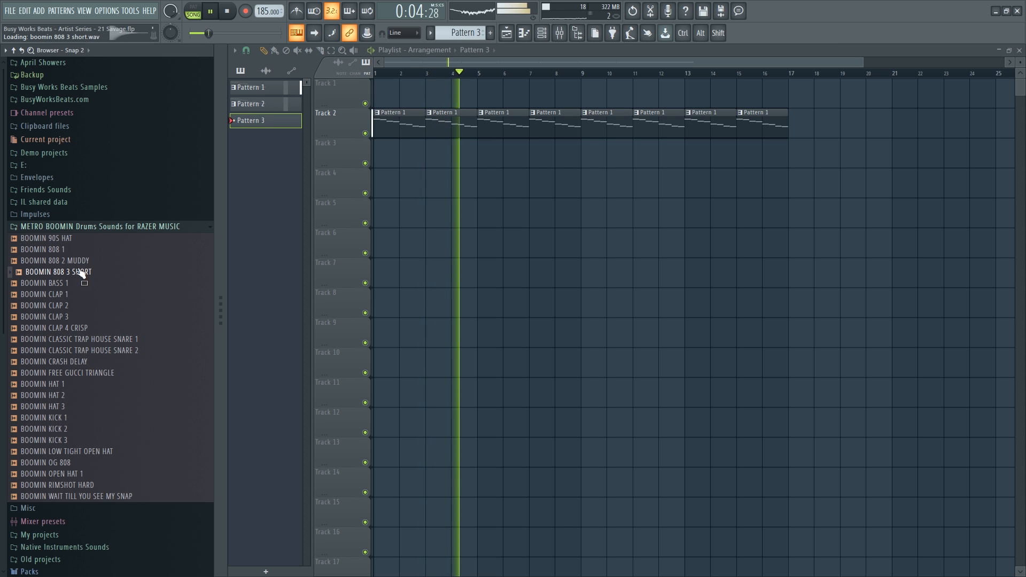
pyautogui.click(76, 261)
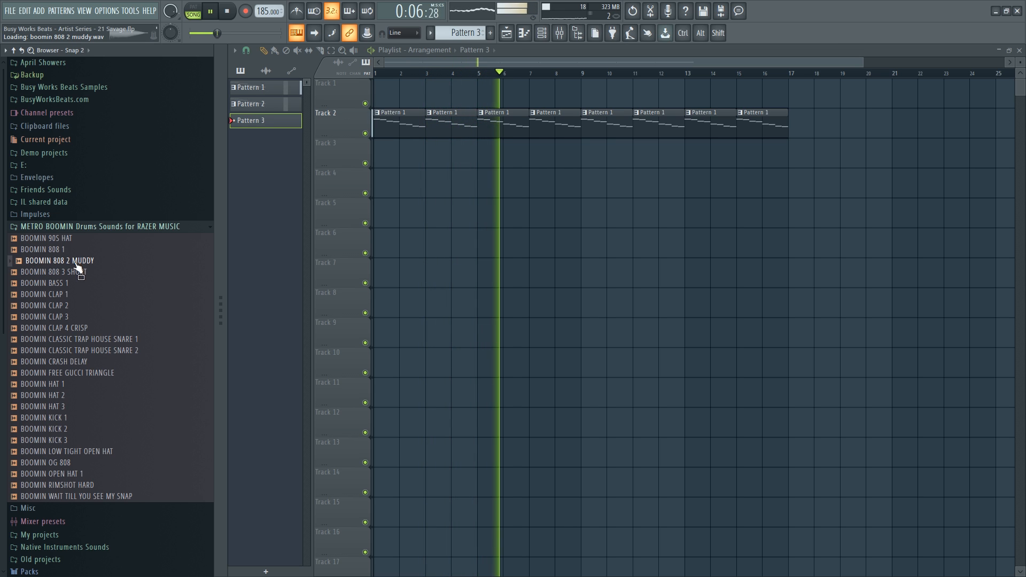
pyautogui.click(75, 283)
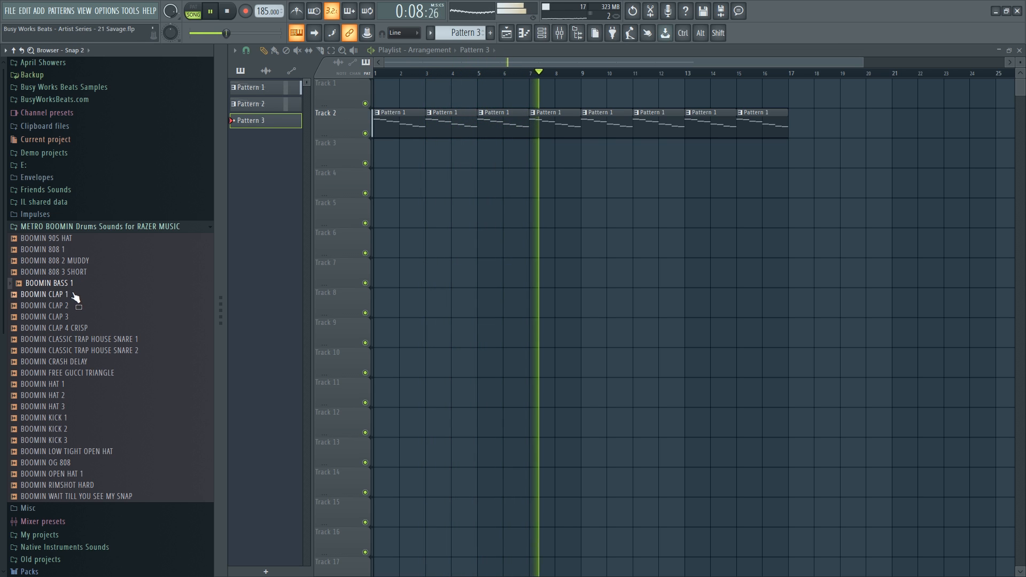
pyautogui.click(76, 305)
pyautogui.click(81, 317)
pyautogui.click(83, 328)
pyautogui.click(88, 339)
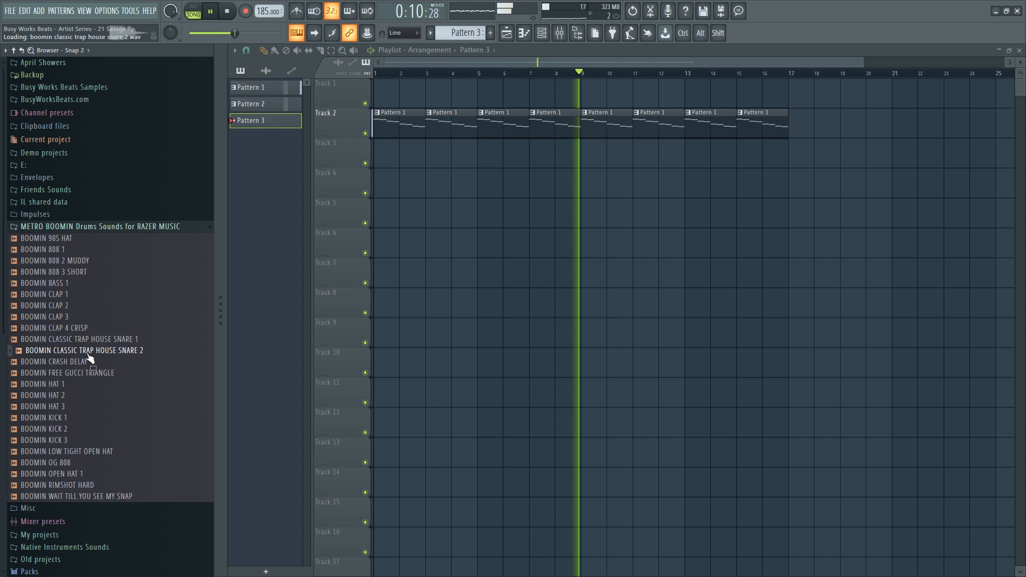
pyautogui.click(91, 351)
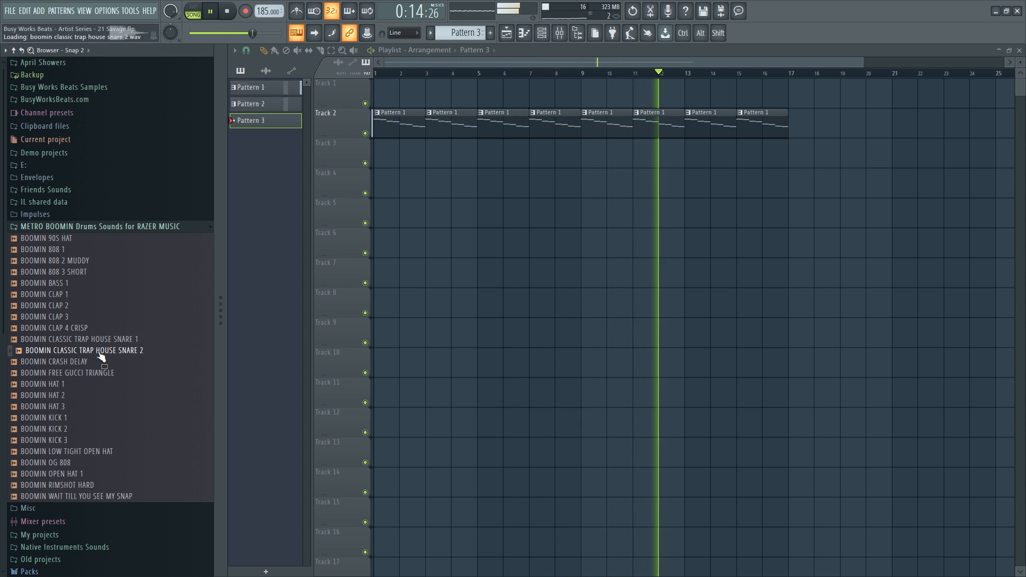
# Load the Classic Trap House snare, BOOMIN CRASH DELAY and BOOMIN HAT 1 into new channels.
pyautogui.rightClick(92, 357)
pyautogui.click(128, 369)
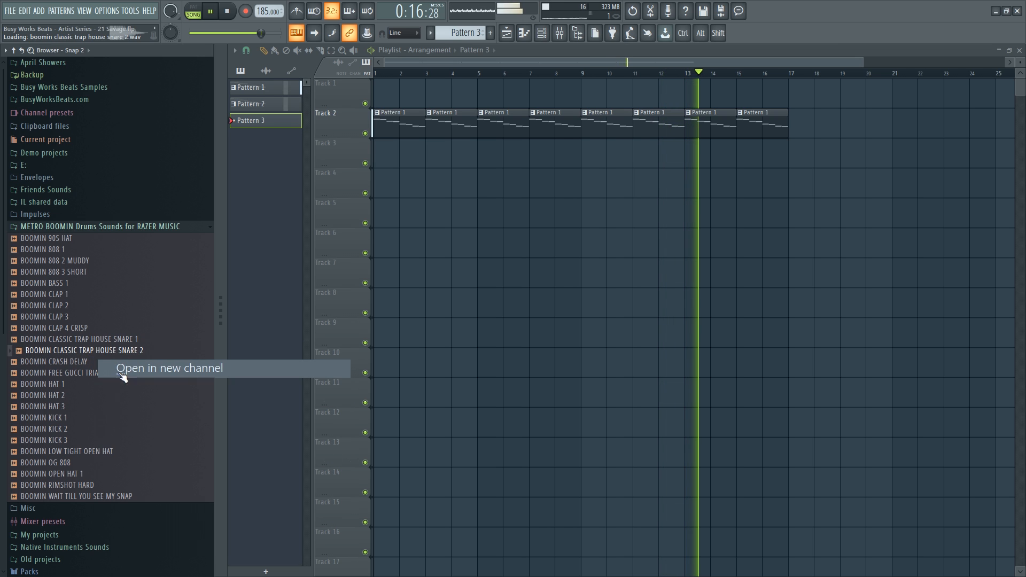
pyautogui.rightClick(92, 362)
pyautogui.click(93, 381)
pyautogui.click(91, 384)
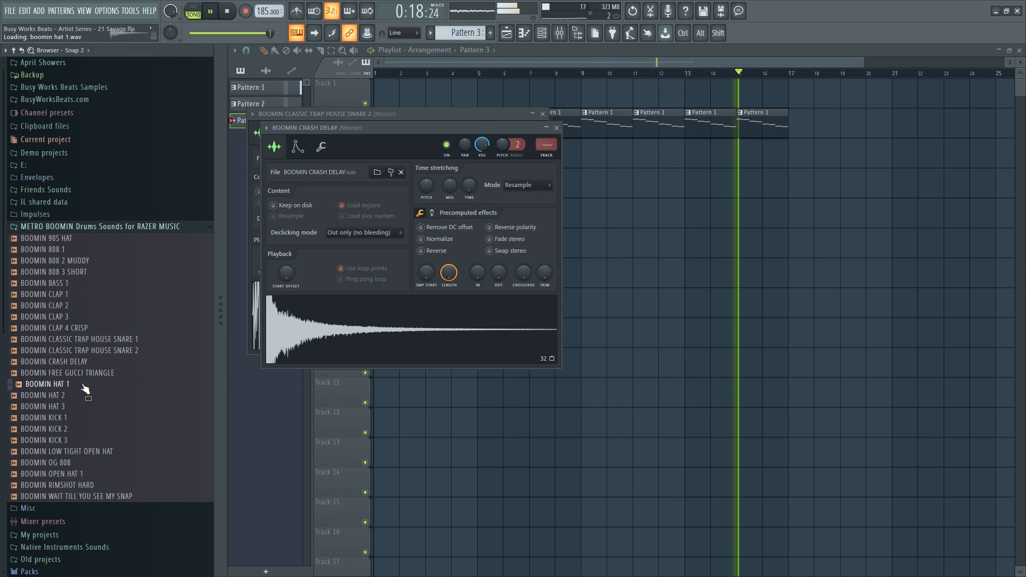
pyautogui.rightClick(98, 385)
pyautogui.click(100, 380)
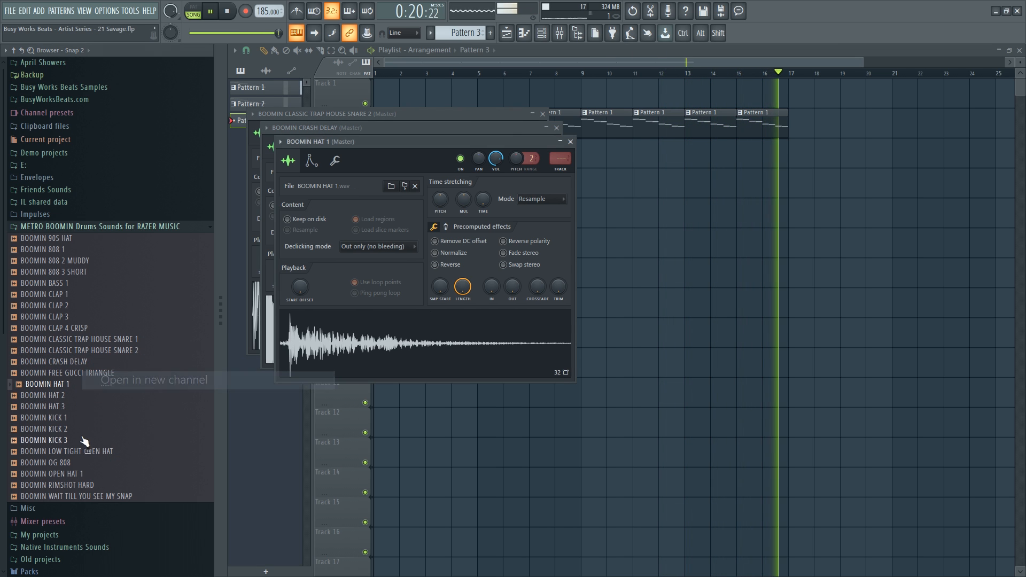
# Load BOOMIN OG 808, BOOMIN RIMSHOT HARD and BOOMIN CLAP 1 into new channels.
pyautogui.click(90, 462)
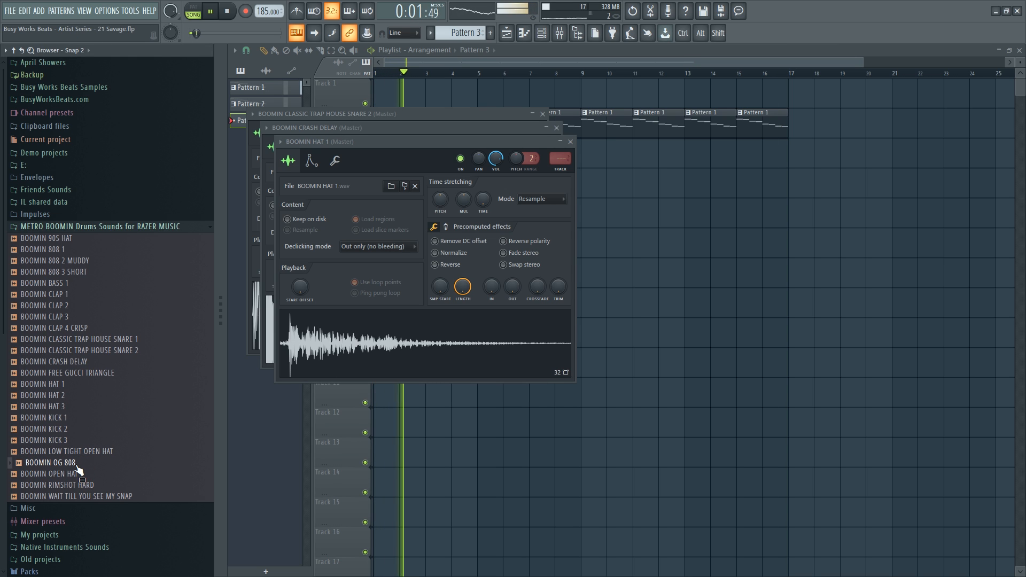
pyautogui.rightClick(90, 463)
pyautogui.click(123, 380)
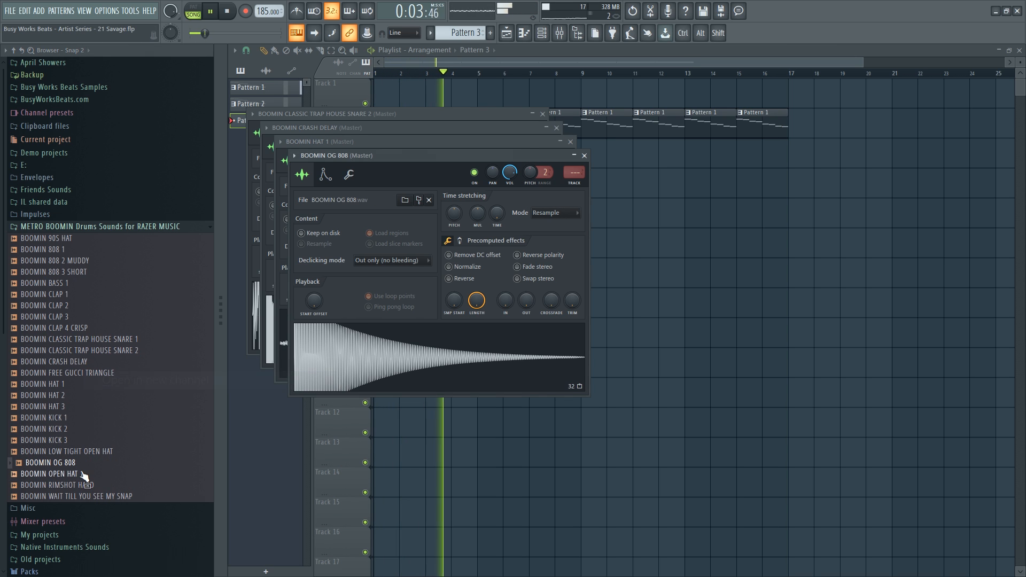
pyautogui.click(91, 485)
pyautogui.rightClick(92, 486)
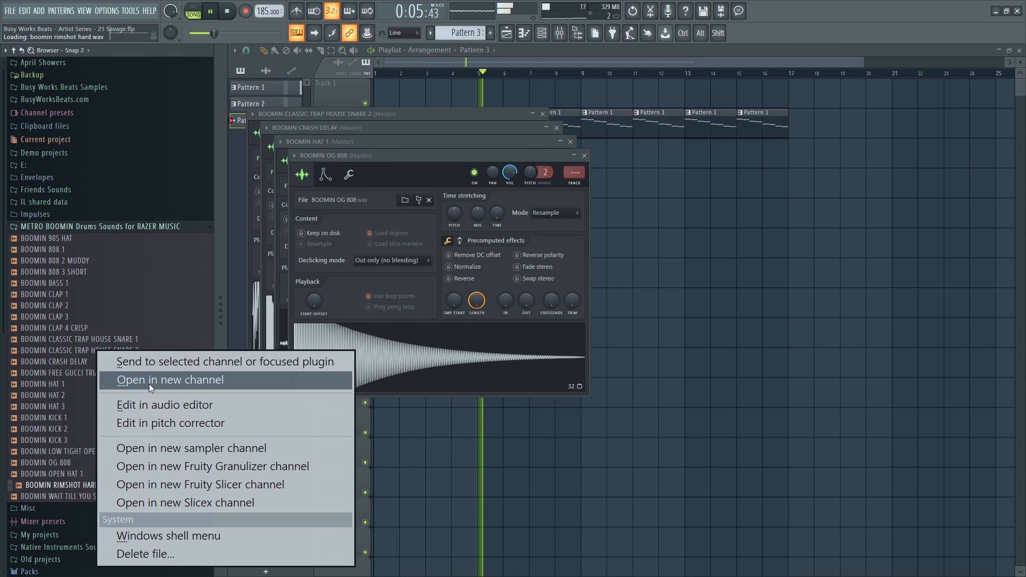
pyautogui.click(128, 380)
pyautogui.click(74, 294)
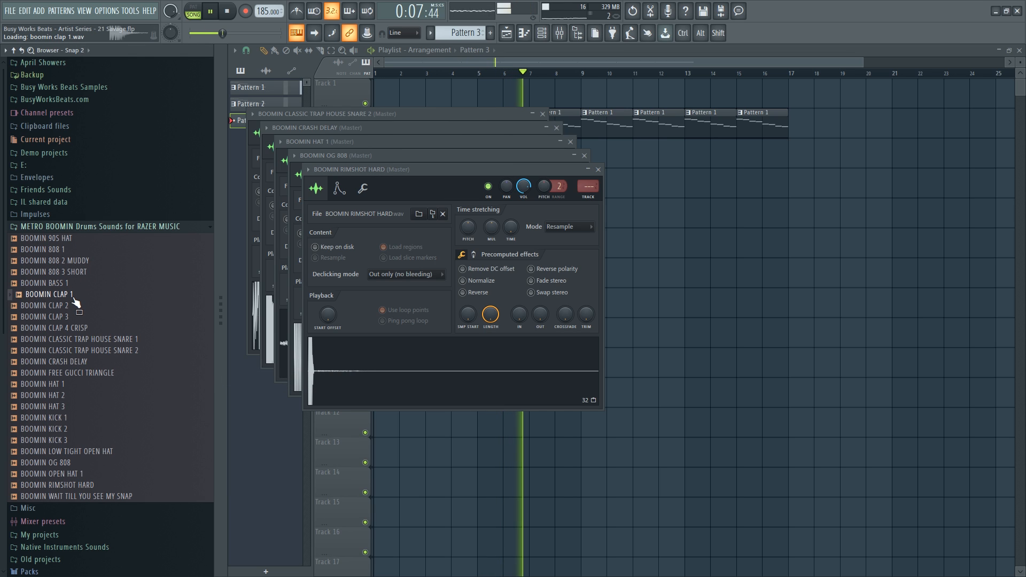
pyautogui.press('space')
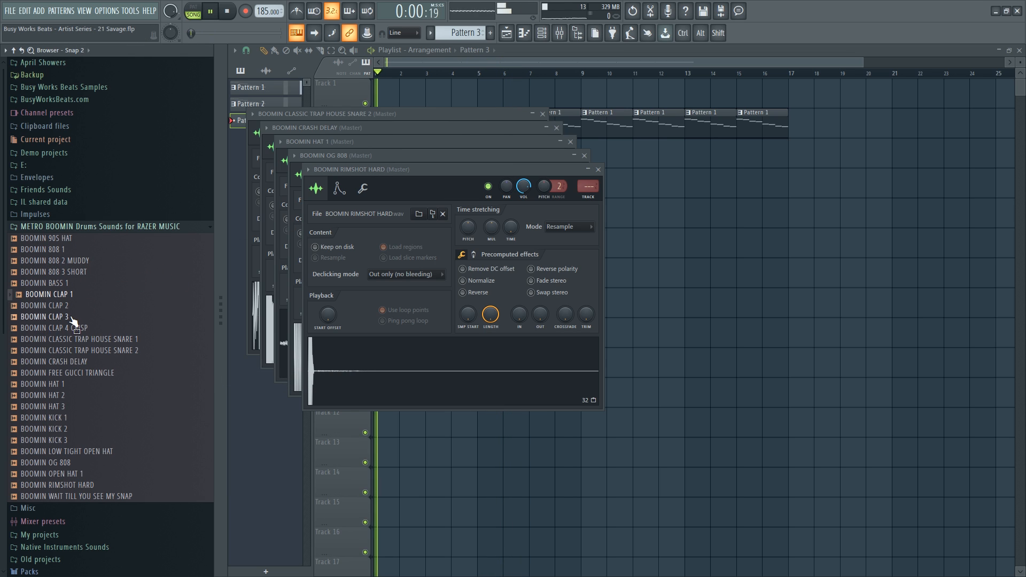
pyautogui.rightClick(69, 294)
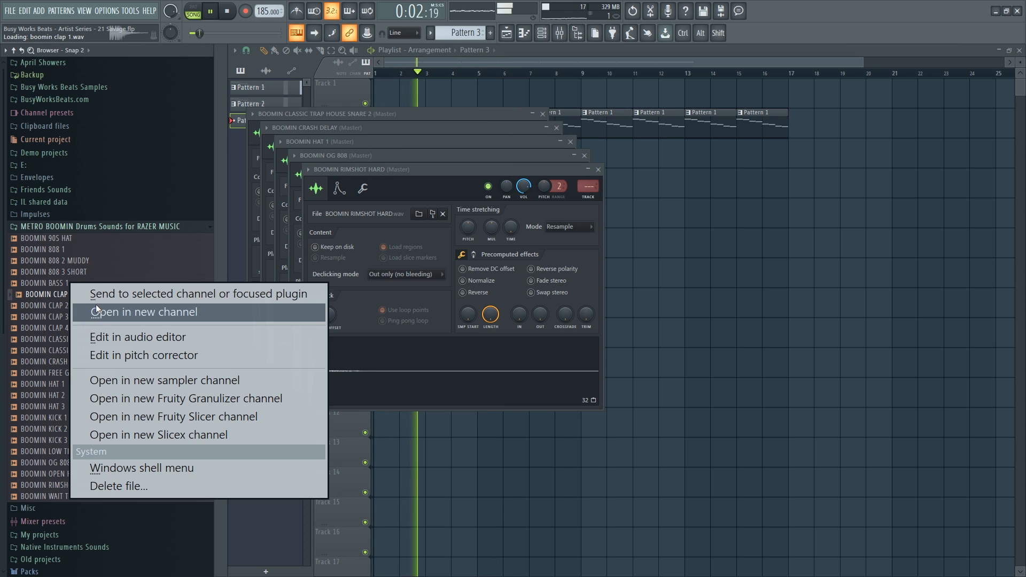
pyautogui.click(96, 311)
# Compare BOOMIN KICK 1–3 and load BOOMIN KICK 1 into a new channel.
pyautogui.click(72, 417)
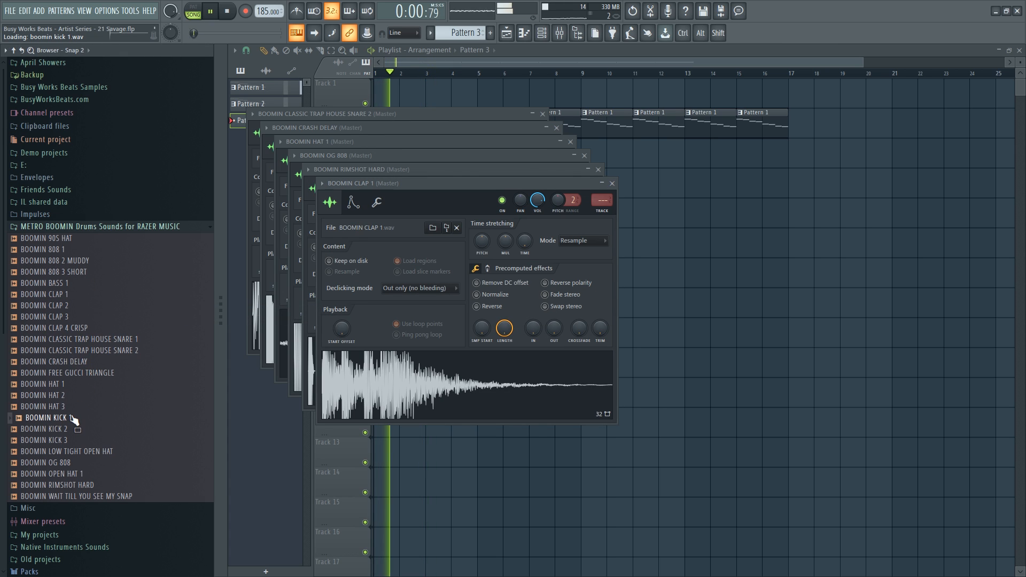
pyautogui.click(75, 429)
pyautogui.click(75, 440)
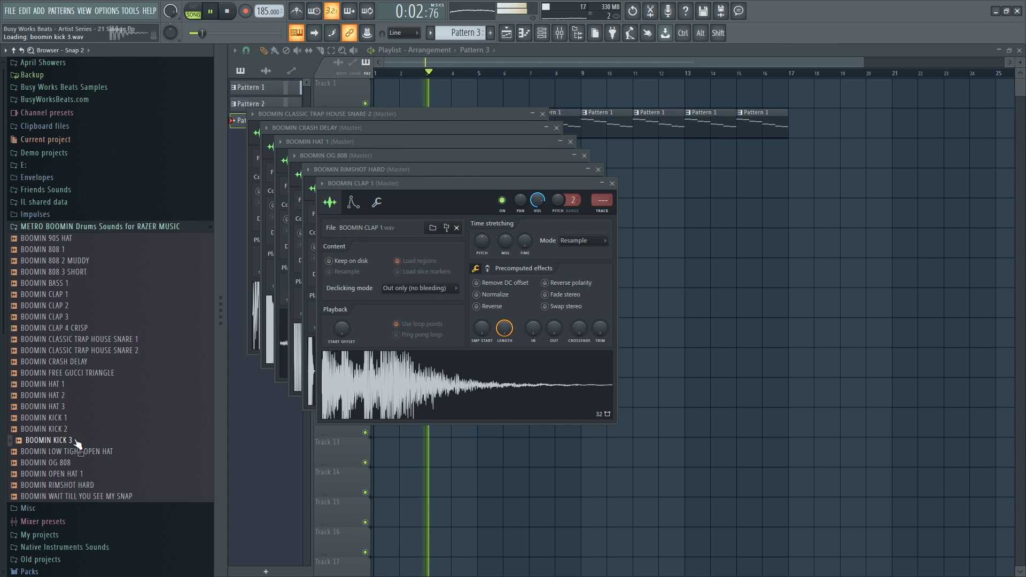
pyautogui.click(73, 418)
pyautogui.rightClick(70, 417)
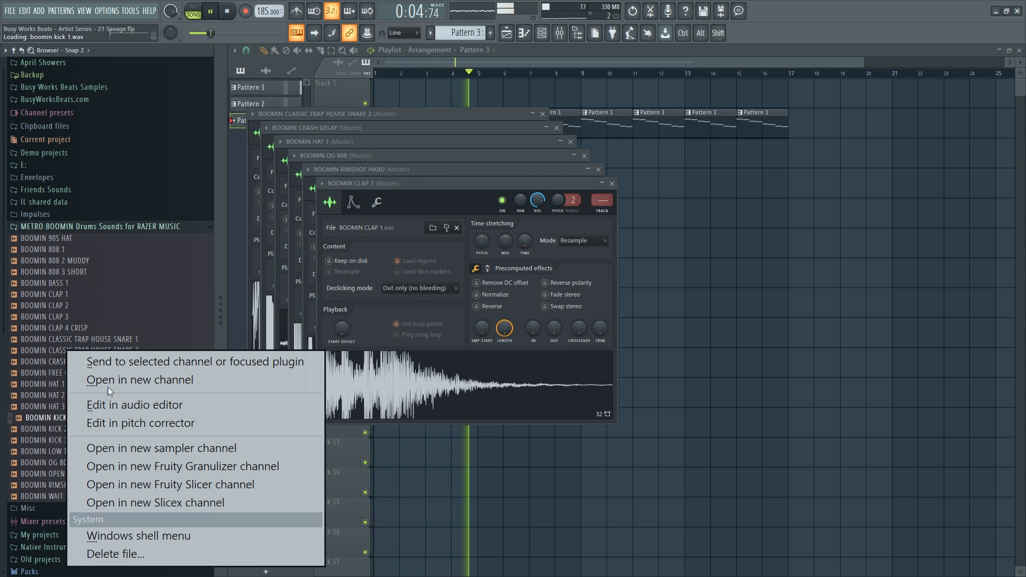
pyautogui.click(109, 381)
pyautogui.press('space')
pyautogui.click(542, 33)
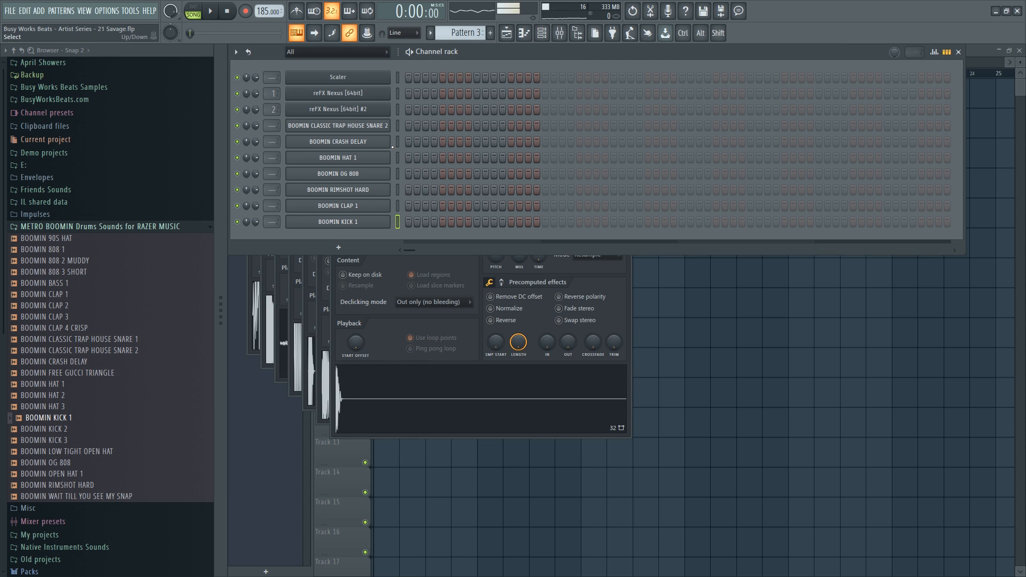
# Route the selected drum channels to mixer inserts starting at Insert 3.
pyautogui.click(566, 39)
pyautogui.rightClick(418, 171)
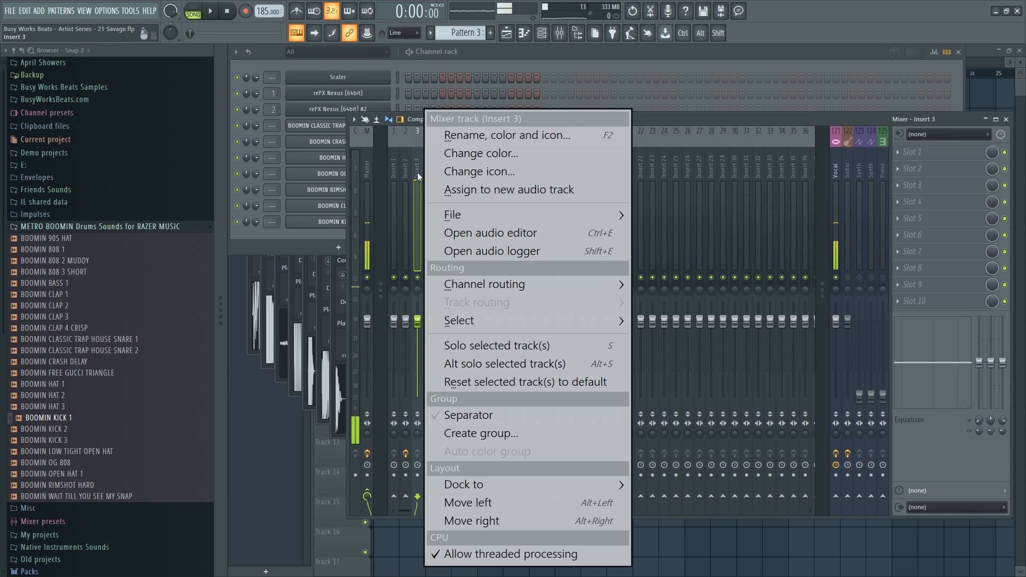
pyautogui.moveTo(489, 278)
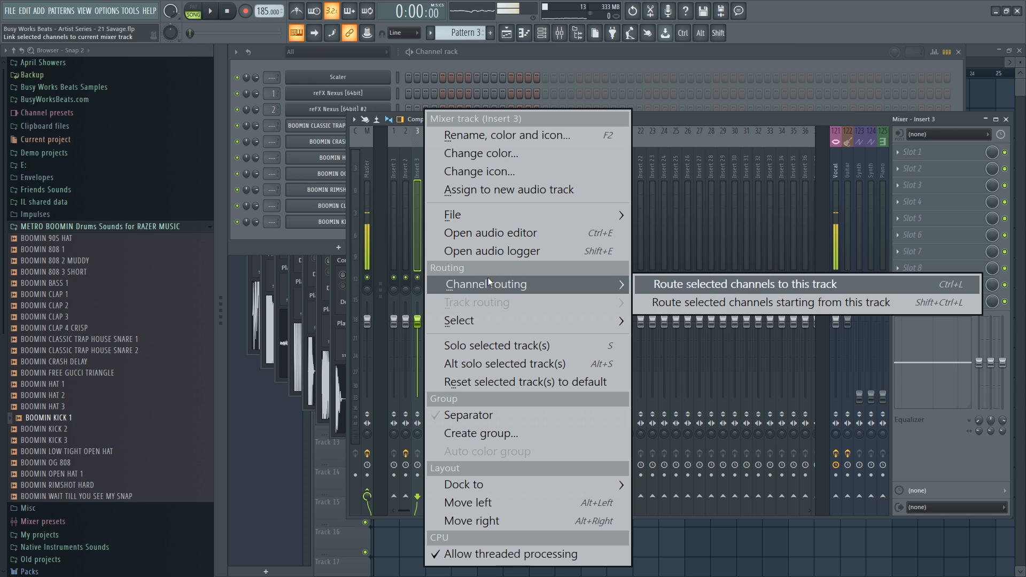
pyautogui.click(710, 303)
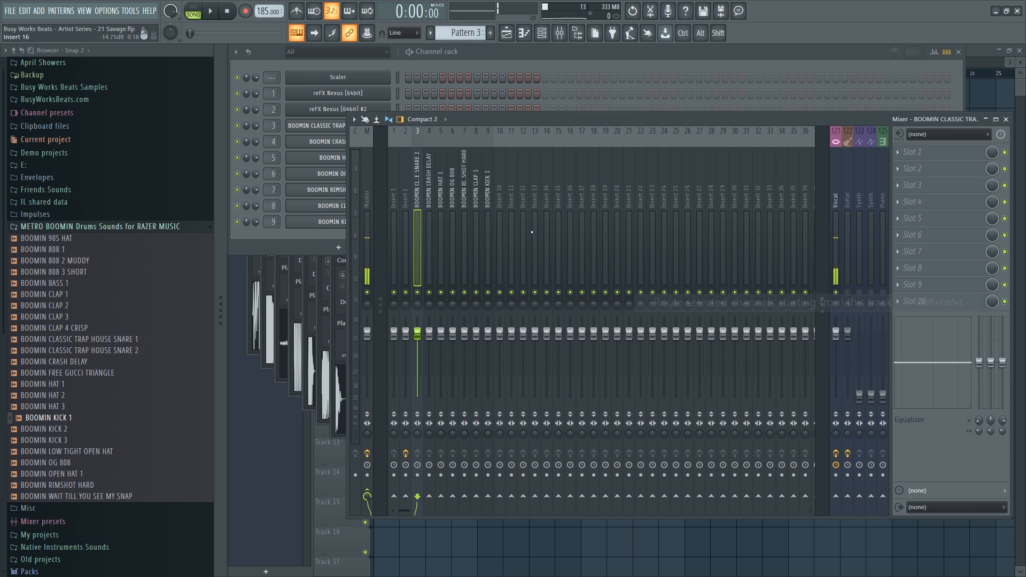
pyautogui.click(471, 59)
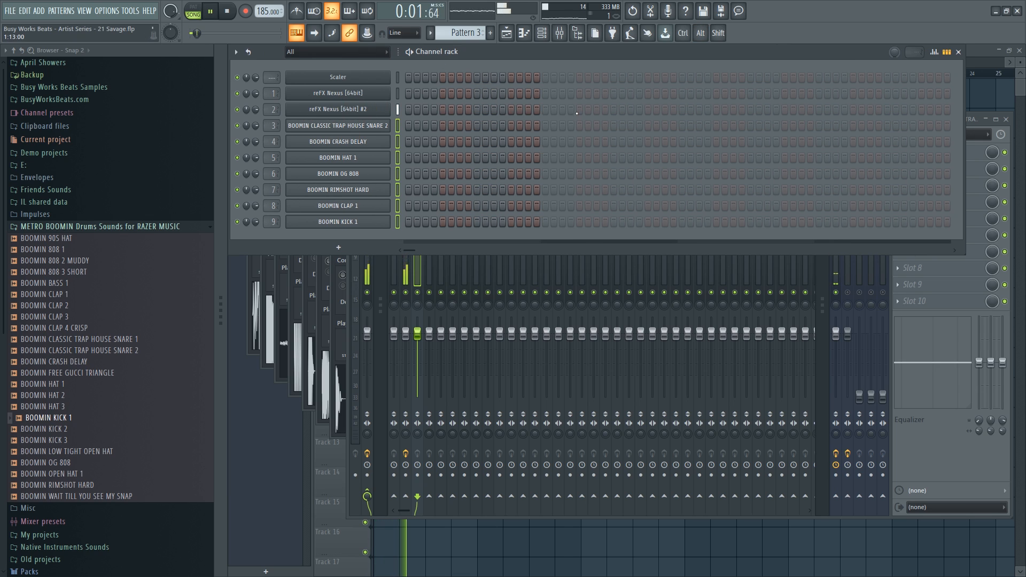
pyautogui.rightClick(607, 543)
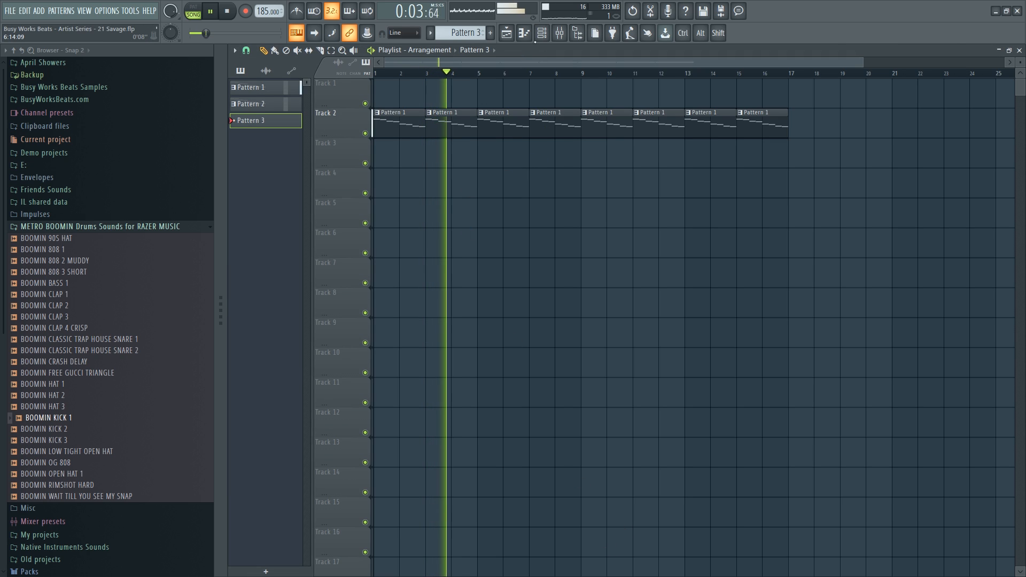
# Add a clap hit to the new Pattern 4 in the channel rack.
pyautogui.click(542, 36)
pyautogui.scroll(1, 464, 33)
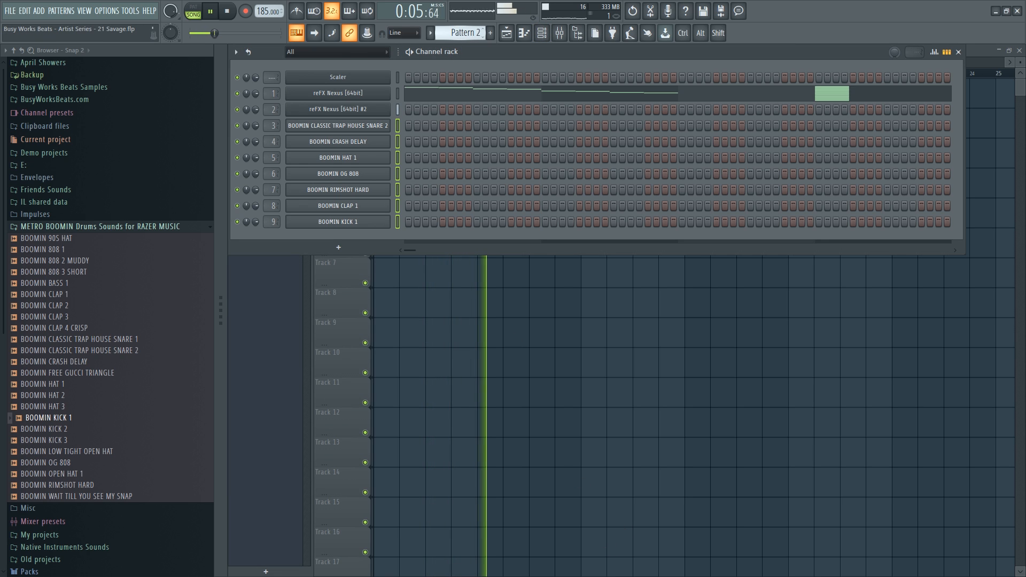
pyautogui.scroll(-2, 463, 33)
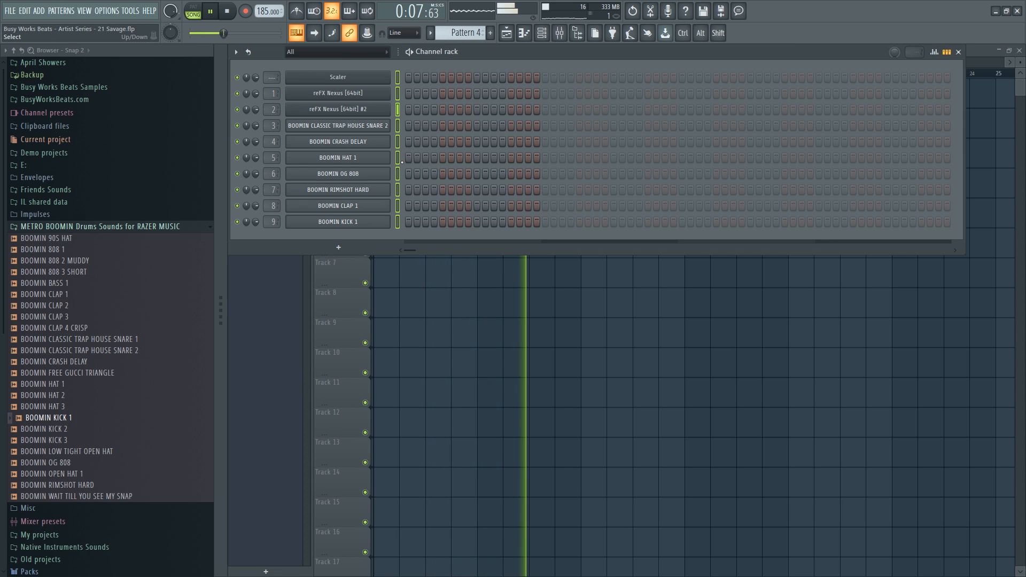
pyautogui.press('space')
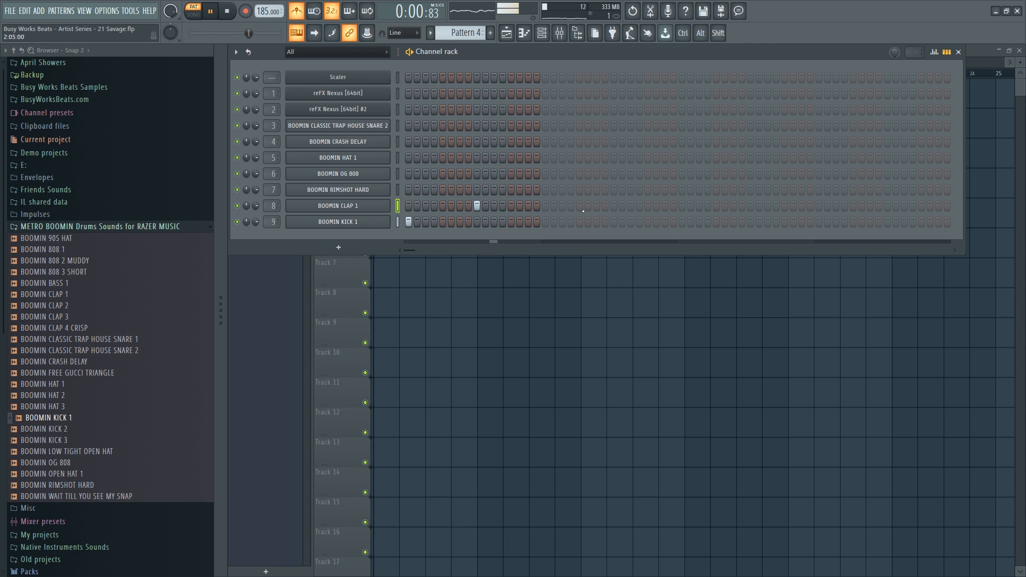
pyautogui.press('space')
pyautogui.click(614, 205)
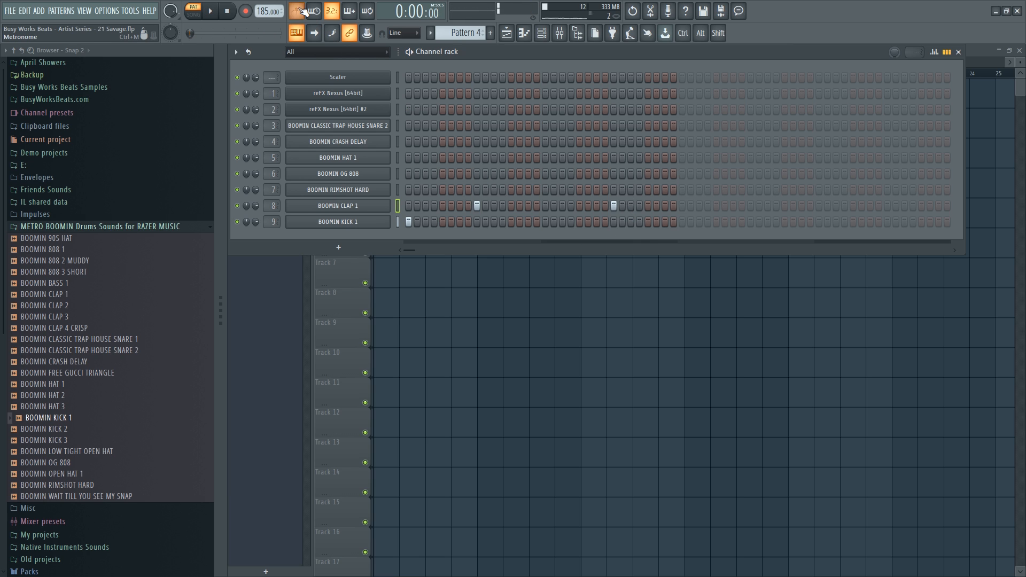
# Place a Pattern 4 clip at bar 1 of Track 3 in the Playlist.
pyautogui.click(483, 305)
pyautogui.click(391, 161)
pyautogui.moveTo(414, 160); pyautogui.dragTo(385, 158)
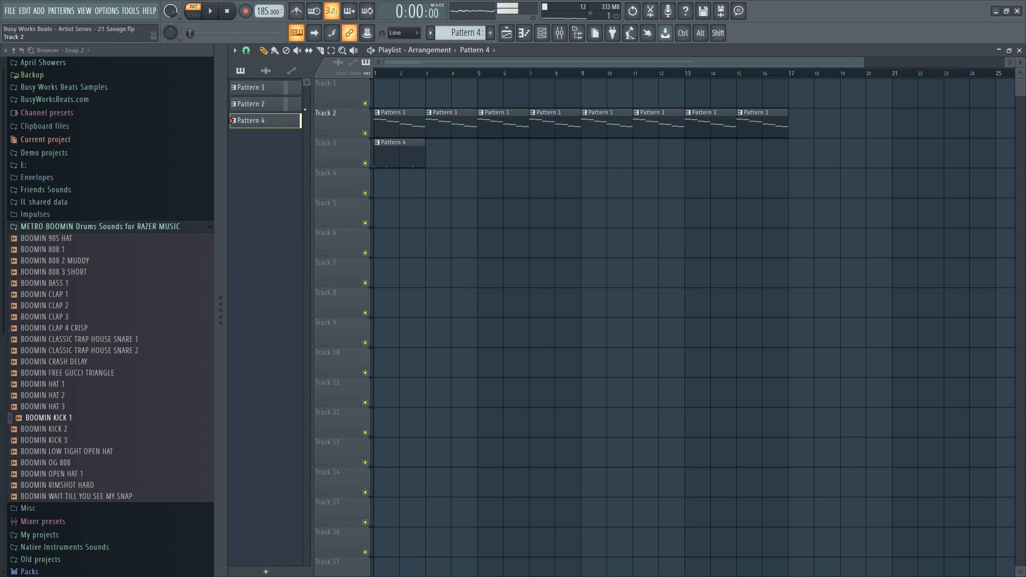
pyautogui.press('space')
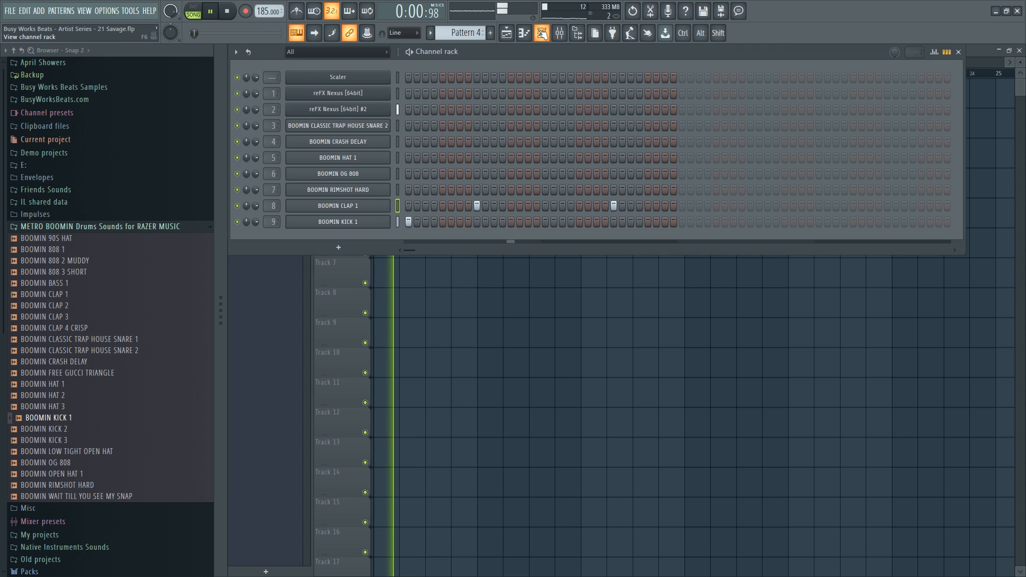
# Program BOOMIN KICK 1 steps across the bar plus another clap hit.
pyautogui.press('F6')
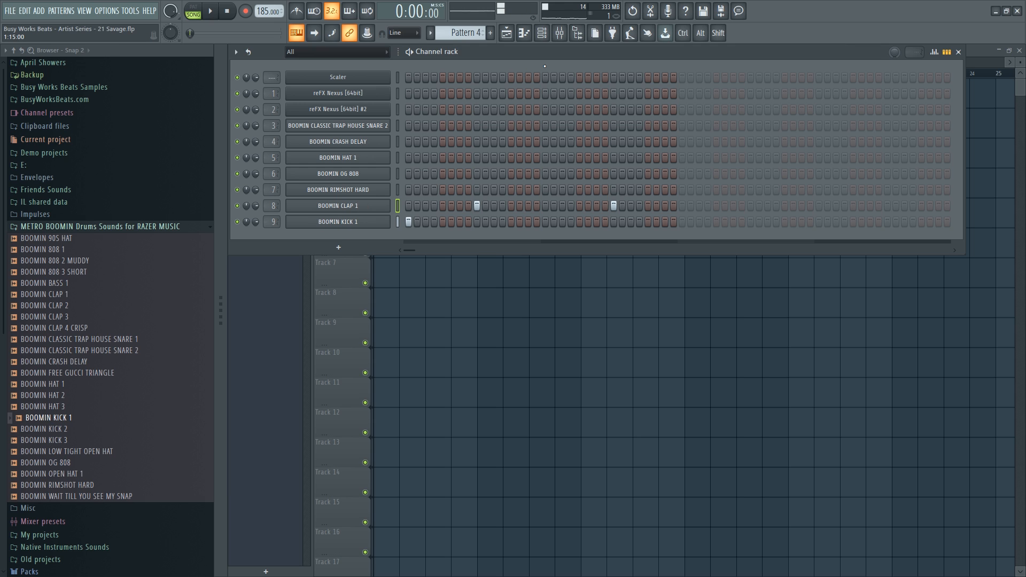
pyautogui.press('space')
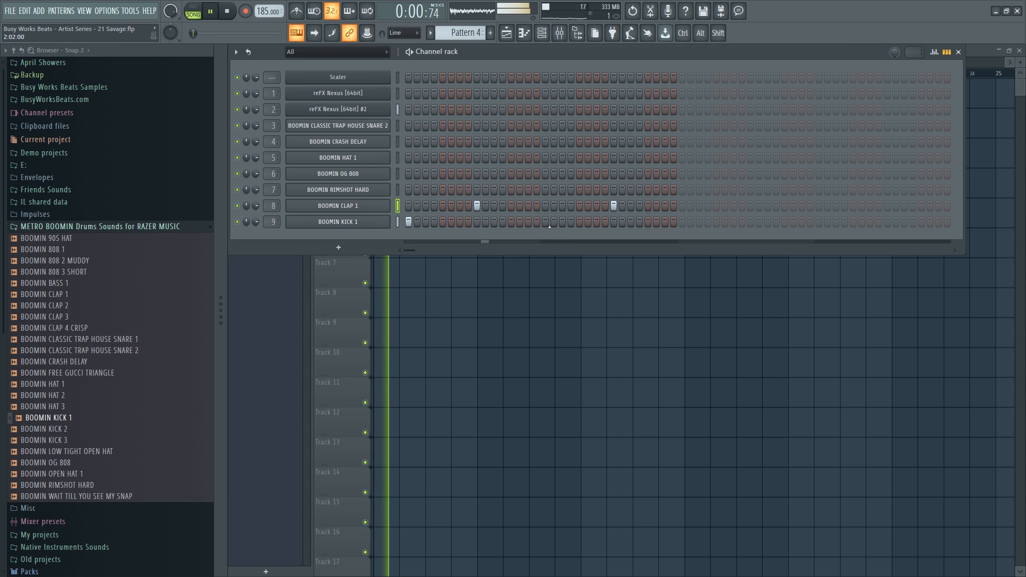
pyautogui.click(511, 222)
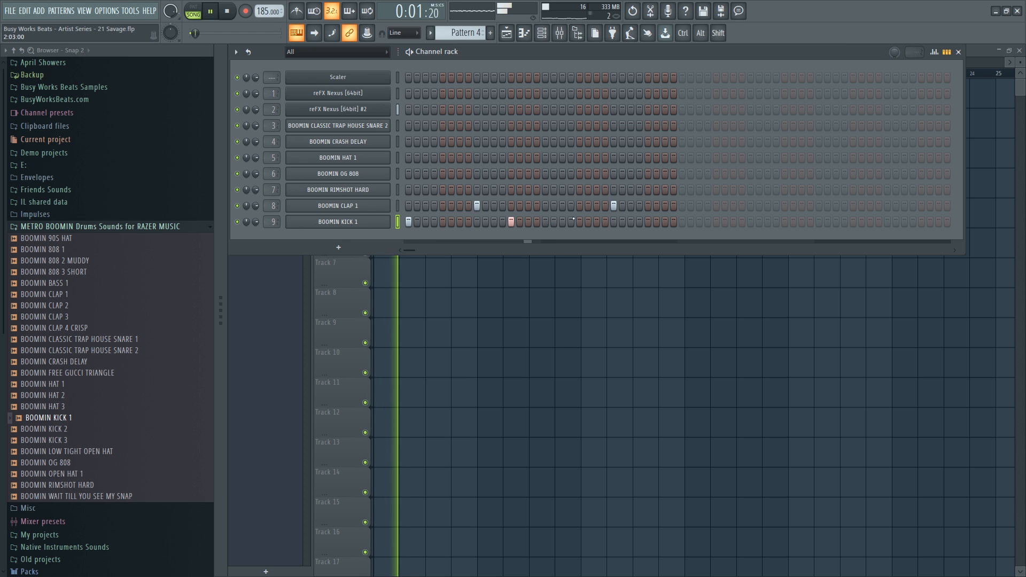
pyautogui.click(682, 222)
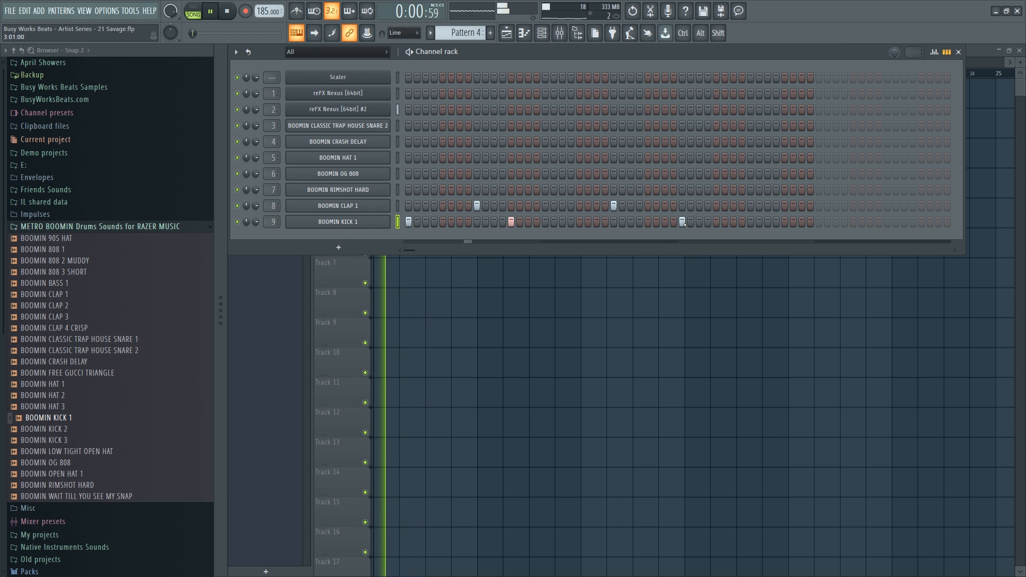
pyautogui.click(733, 222)
pyautogui.click(750, 206)
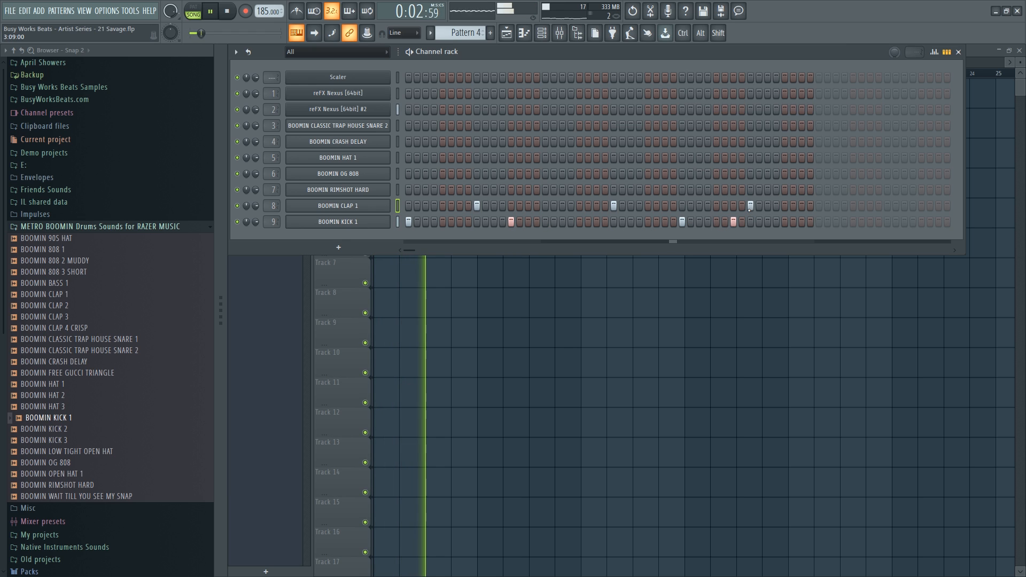
pyautogui.click(827, 221)
pyautogui.click(792, 222)
pyautogui.click(784, 222)
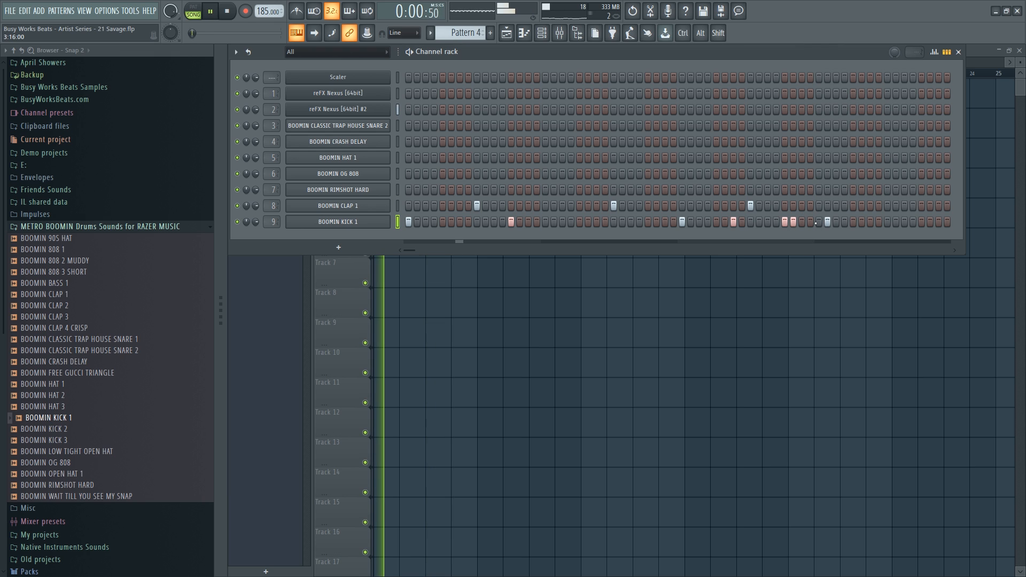
# Remove two stray kick steps and add final kick and clap hits near the end.
pyautogui.rightClick(793, 221)
pyautogui.rightClick(827, 221)
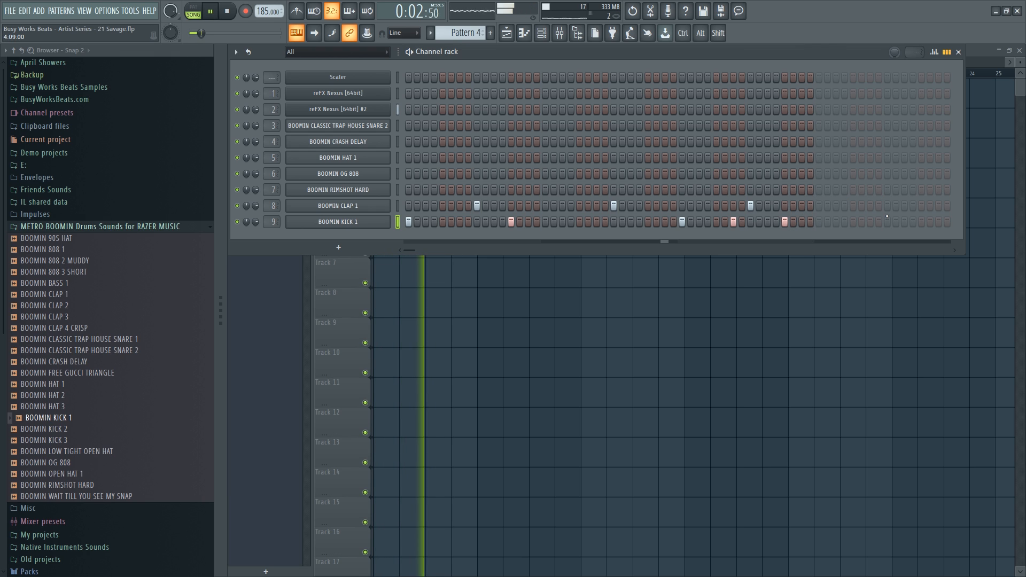
pyautogui.click(887, 205)
pyautogui.click(887, 221)
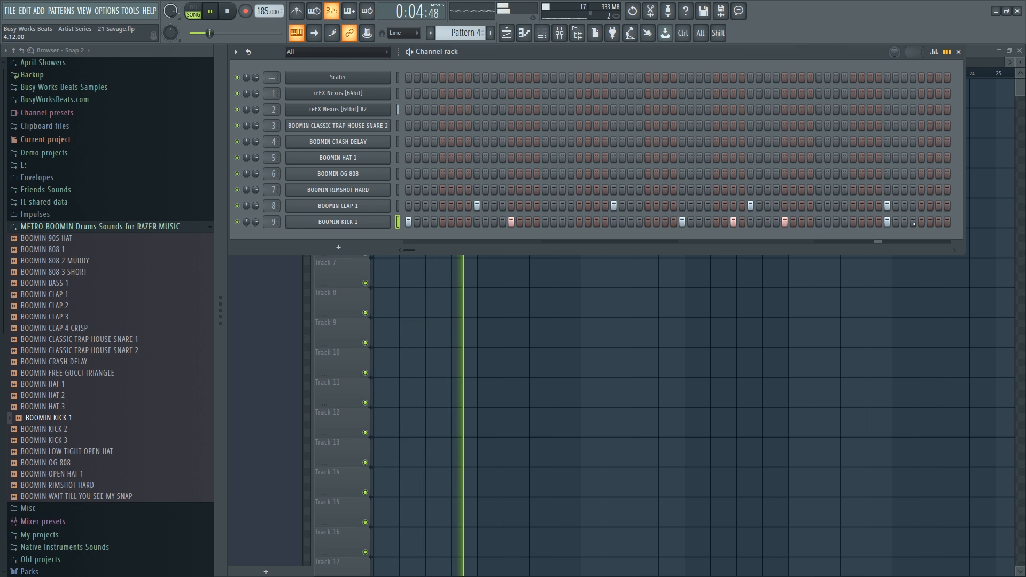
pyautogui.click(921, 222)
pyautogui.press('space')
# Load Fruity Soft Clipper into Slot 1 of the BOOMIN KICK 1 mixer track and audition it.
pyautogui.click(342, 221)
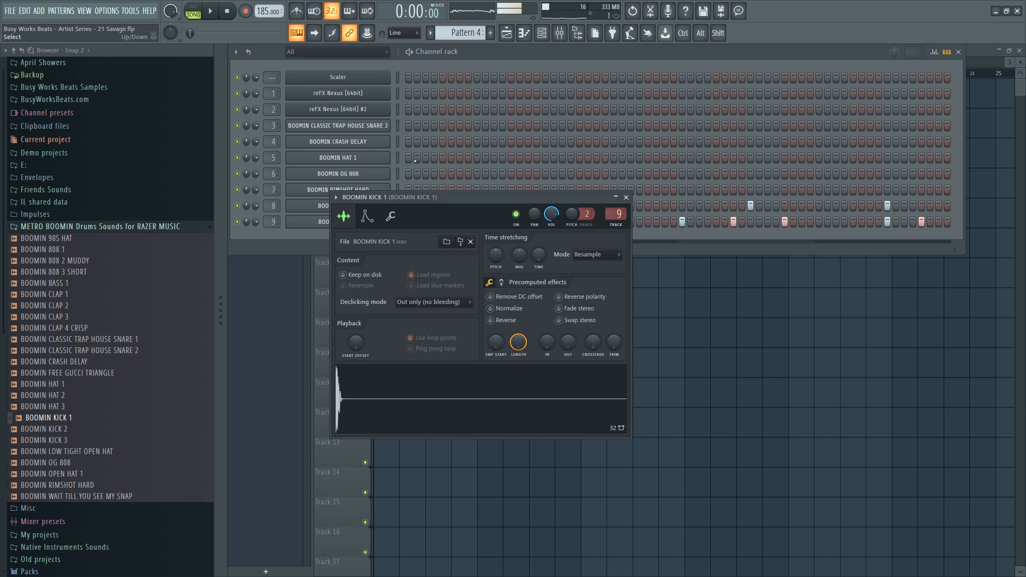
pyautogui.click(560, 35)
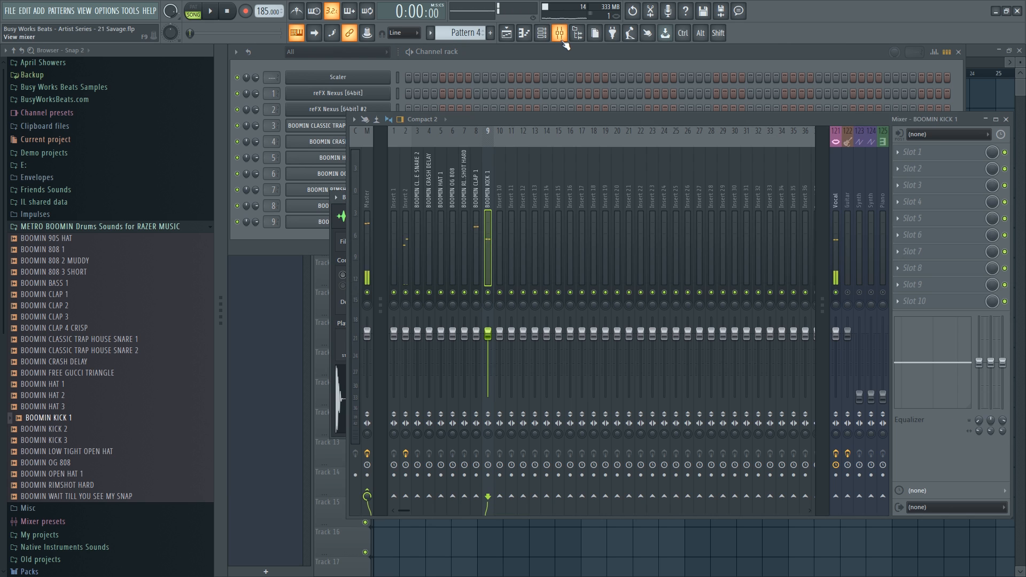
pyautogui.click(928, 158)
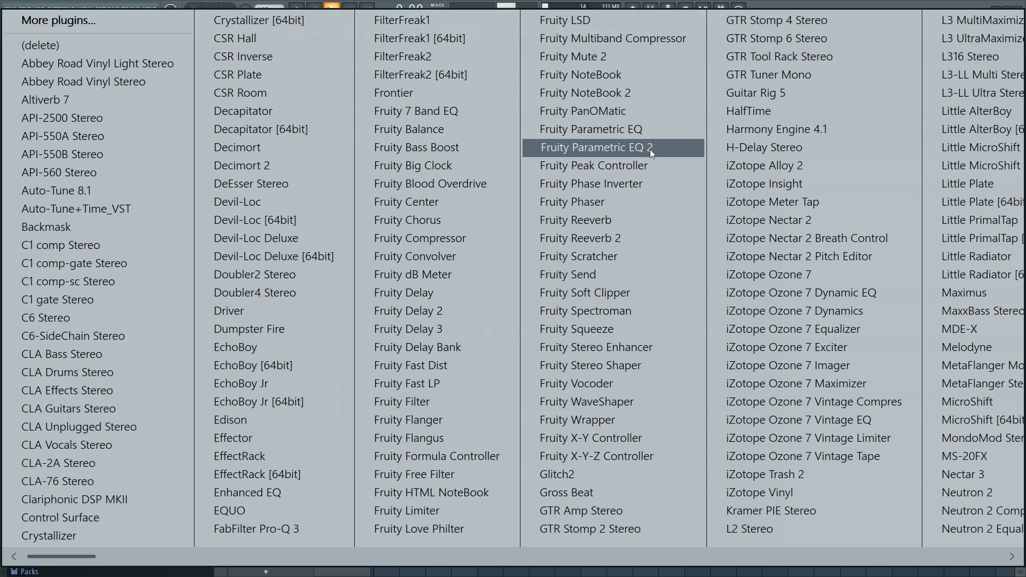
pyautogui.click(625, 293)
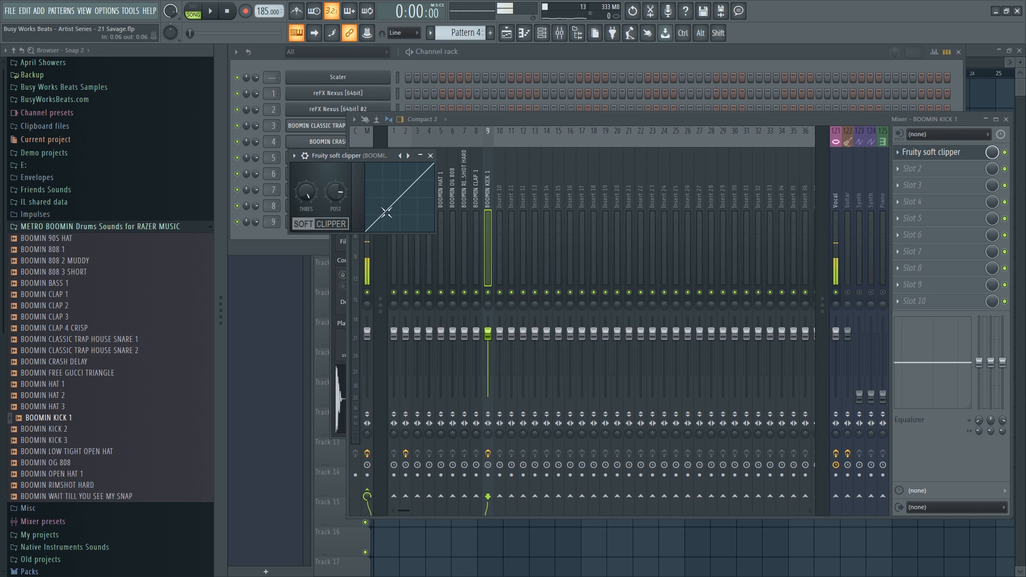
pyautogui.click(438, 64)
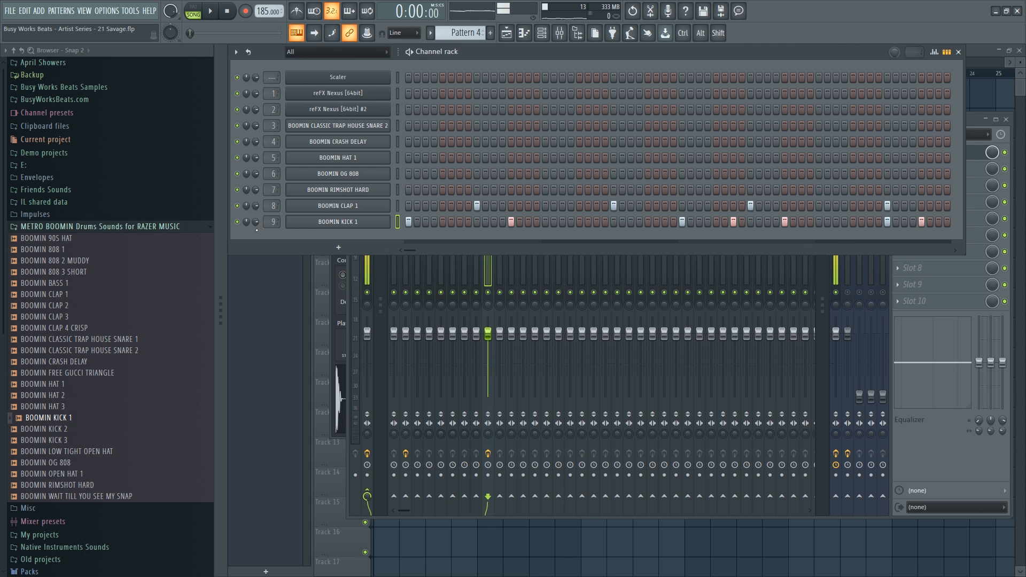
pyautogui.press('space')
# Lower the Insert 2 fader to 78% and reset the Insert 3 volume to default.
pyautogui.click(342, 221)
pyautogui.click(390, 217)
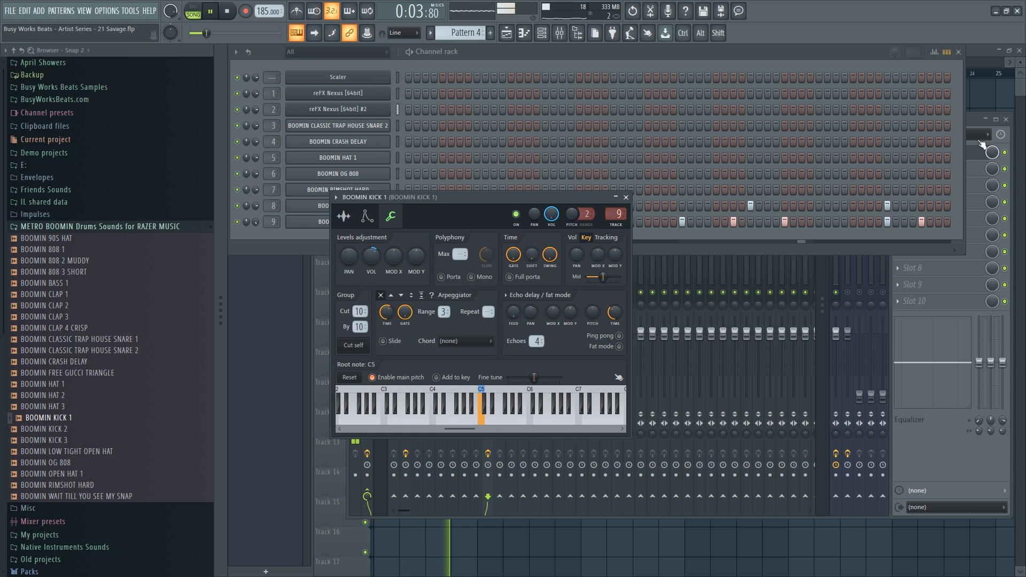
pyautogui.click(975, 120)
pyautogui.press('space')
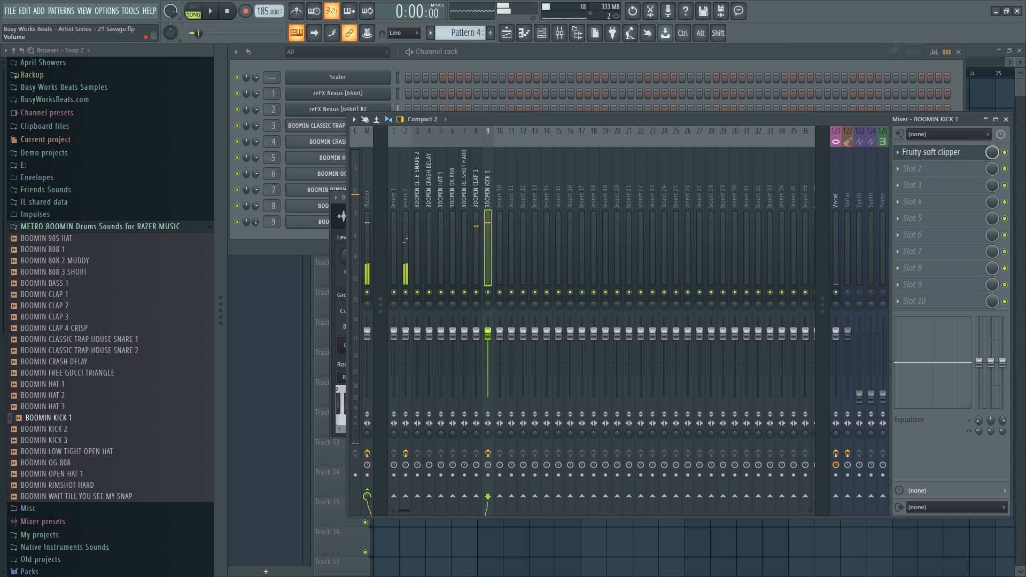
pyautogui.moveTo(405, 334); pyautogui.dragTo(405, 341)
pyautogui.press('space')
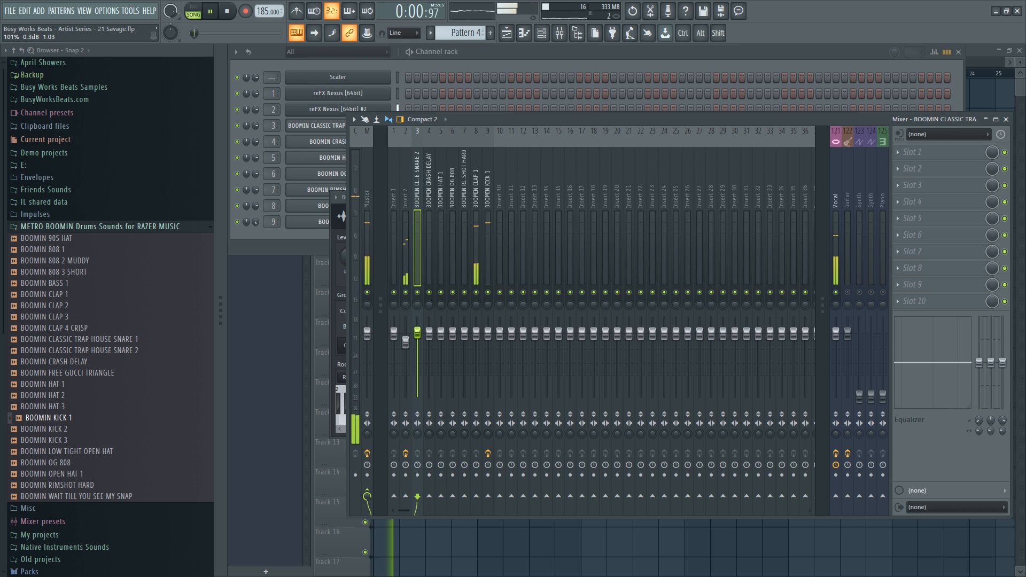
pyautogui.rightClick(417, 330)
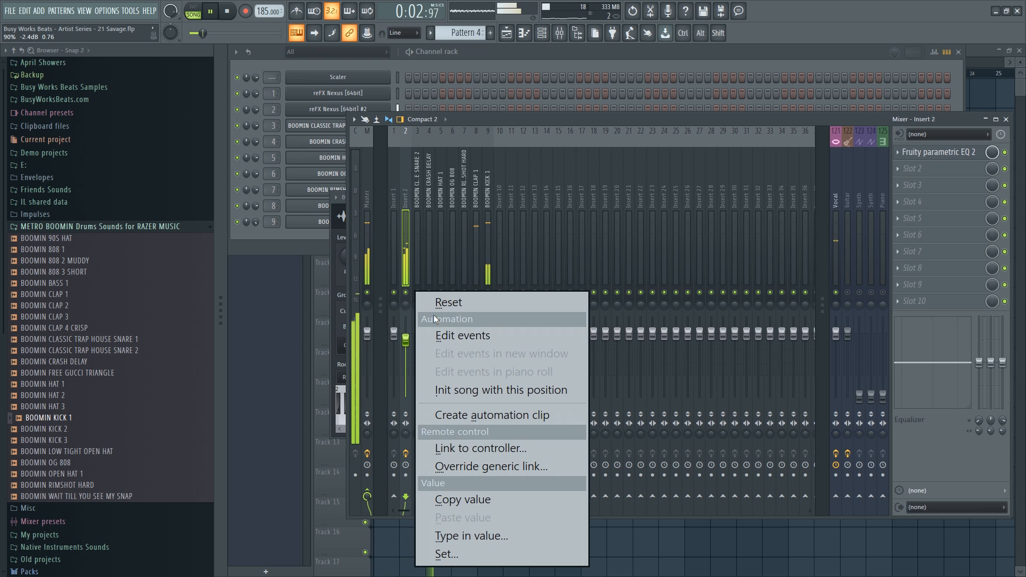
pyautogui.click(427, 298)
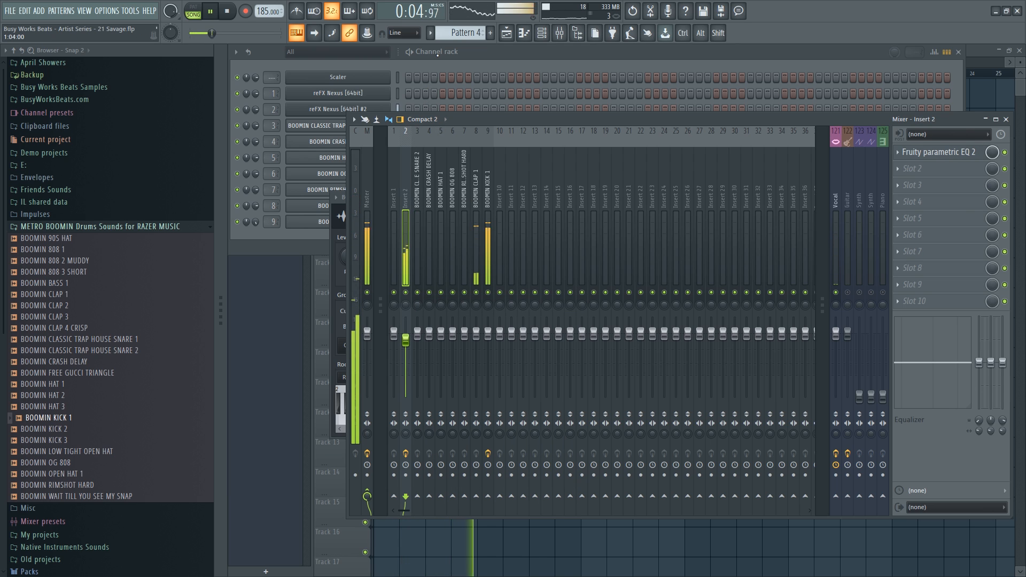
pyautogui.press('space')
pyautogui.press('F6')
# Browse the second Nexus's XP Hollywood category and audition the PN Forest Theme preset.
pyautogui.click(368, 110)
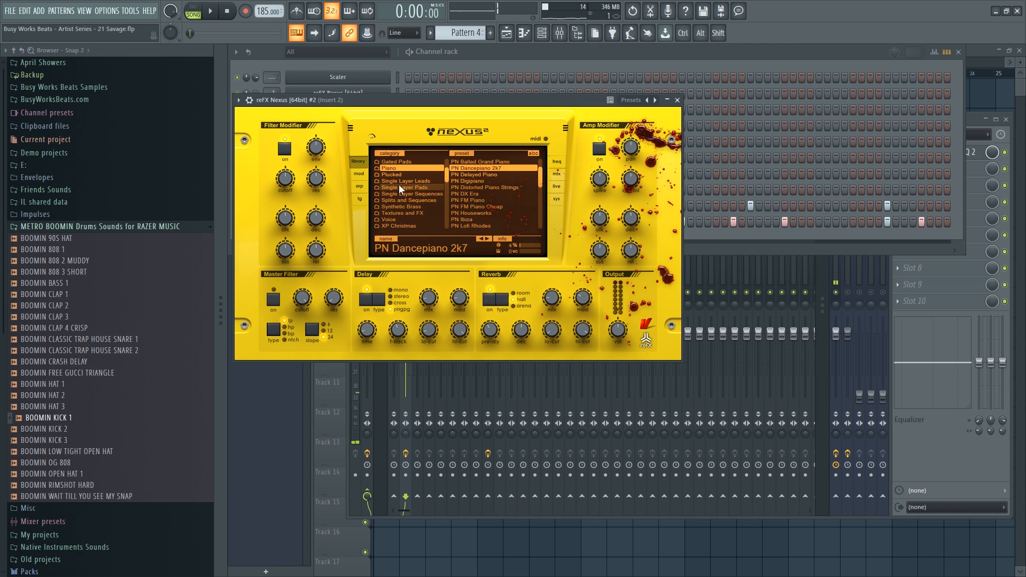
pyautogui.scroll(-5, 418, 198)
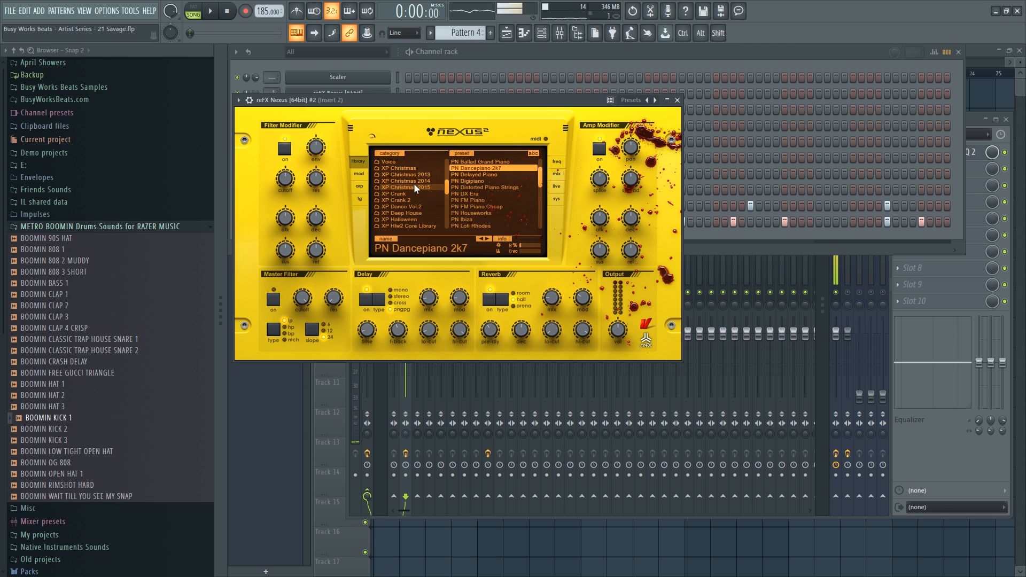
pyautogui.click(418, 181)
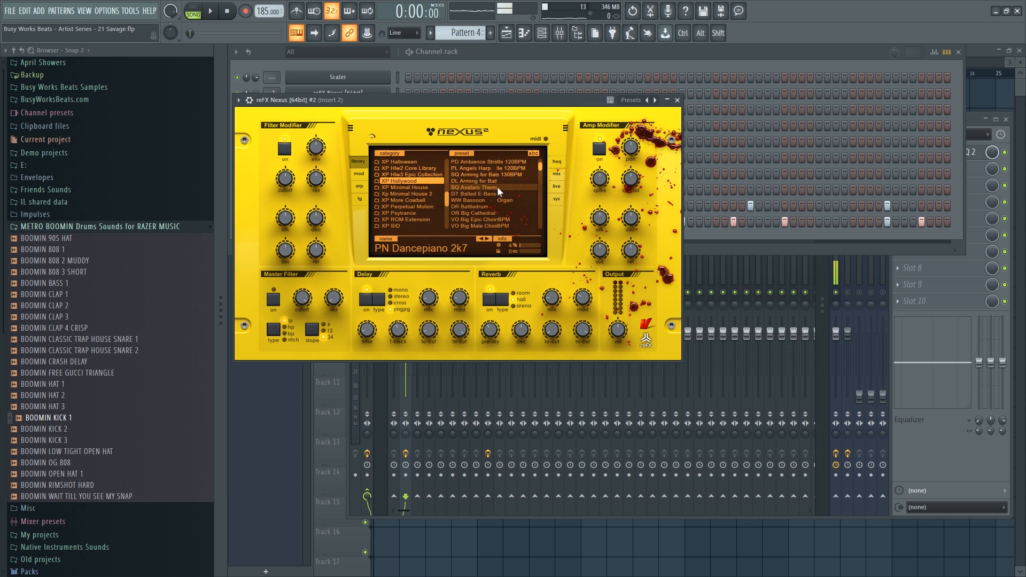
pyautogui.scroll(-5, 497, 187)
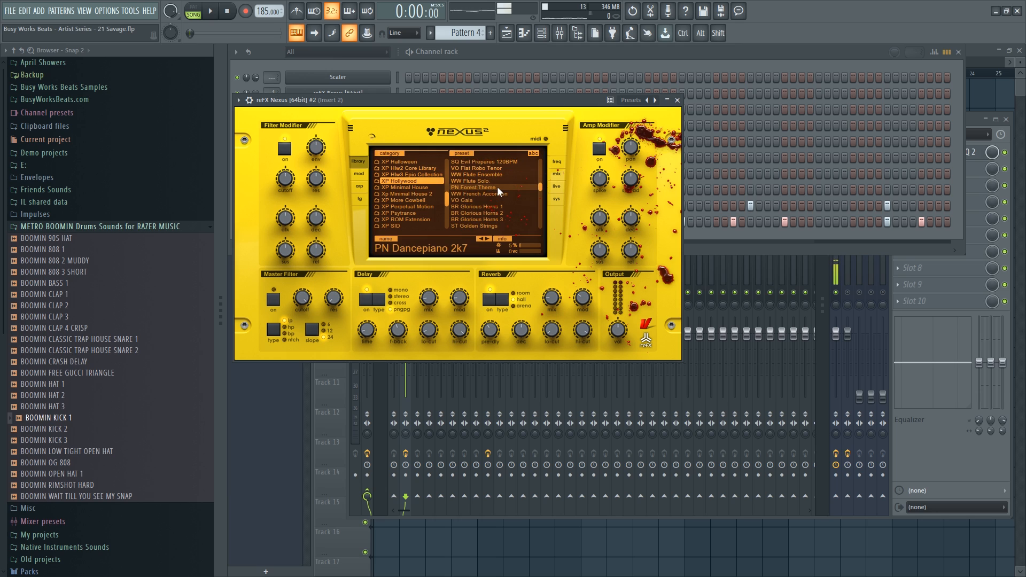
pyautogui.click(498, 187)
pyautogui.scroll(-5, 498, 187)
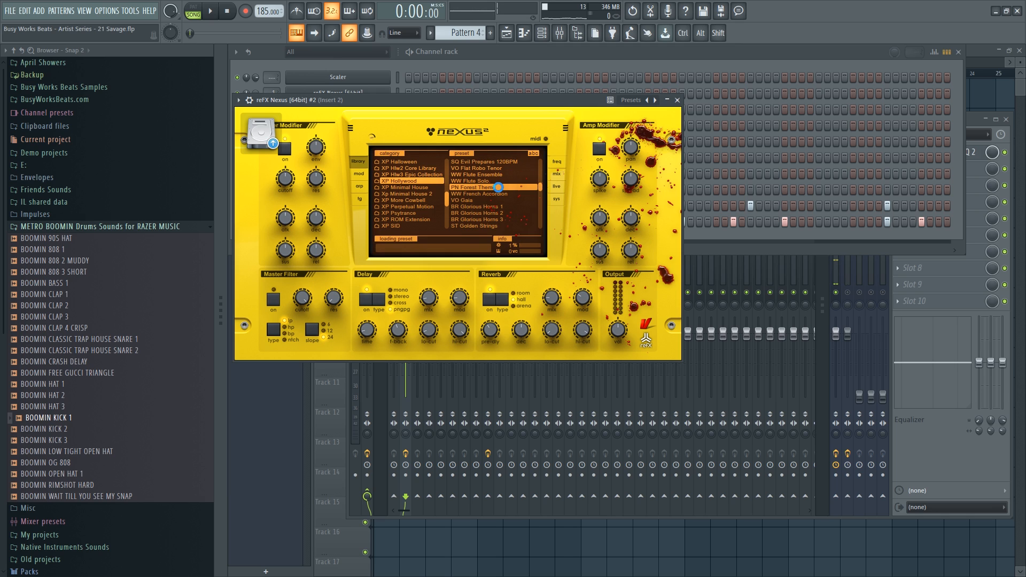
pyautogui.press('space')
# Switch the second Nexus to PN Movie Score 1 and play the beat with it.
pyautogui.scroll(-5, 498, 188)
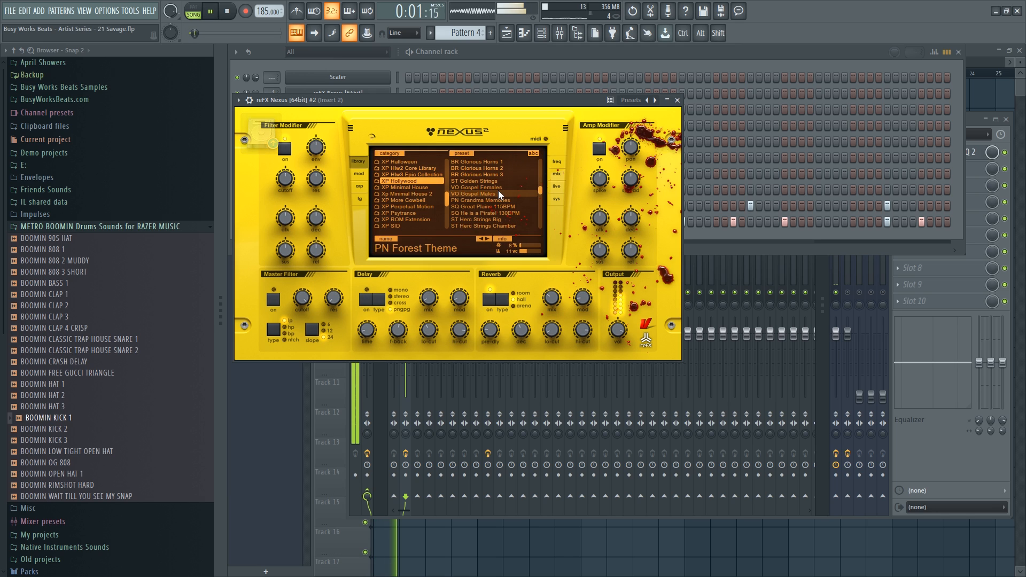
pyautogui.press('space')
pyautogui.scroll(-12, 498, 192)
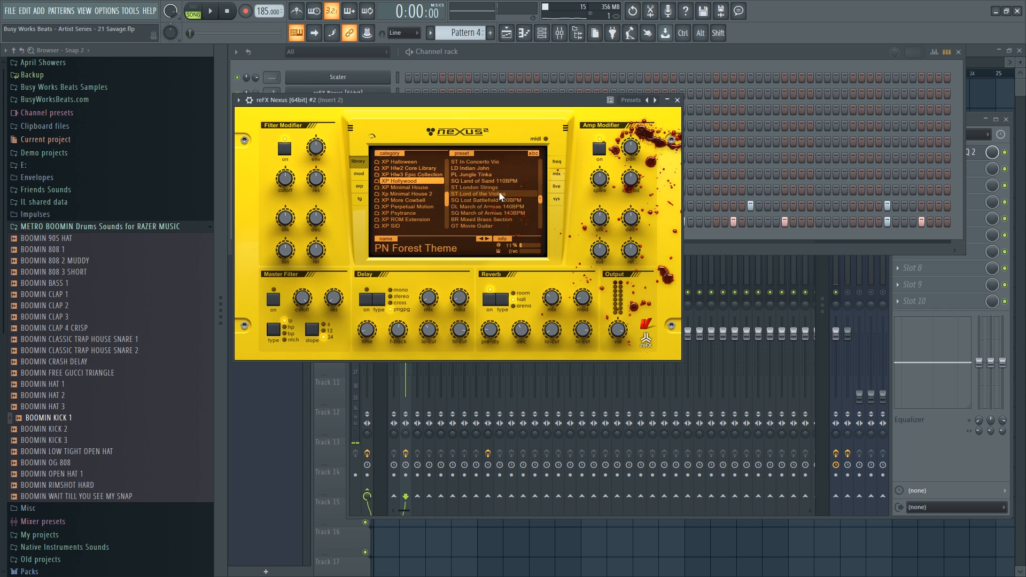
pyautogui.click(491, 175)
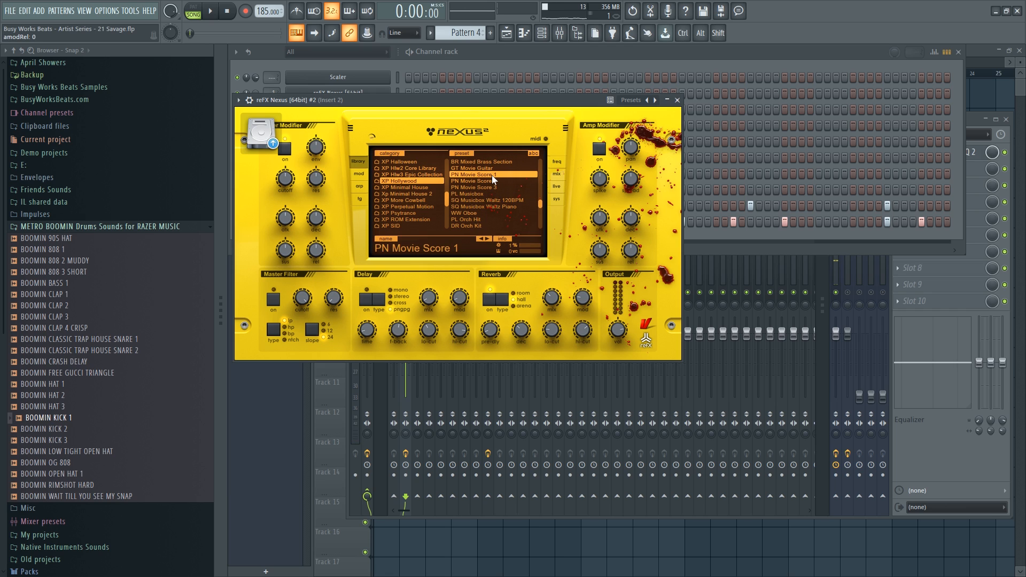
pyautogui.press('space')
pyautogui.moveTo(425, 299)
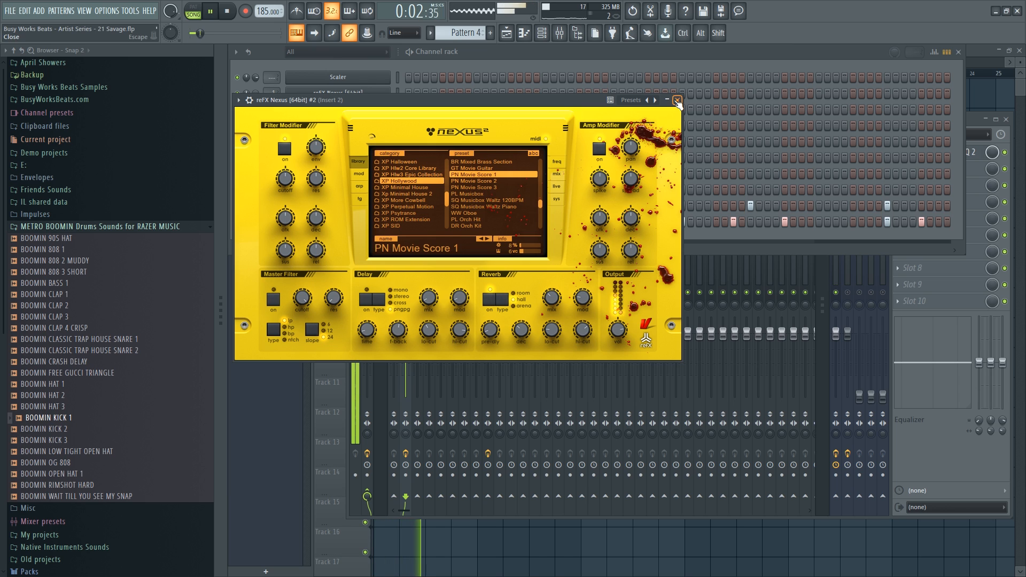
pyautogui.click(977, 117)
# Reset band 5 of the Insert 2 Parametric EQ 2 to flat and raise the low shelf to 355 Hz.
pyautogui.click(958, 156)
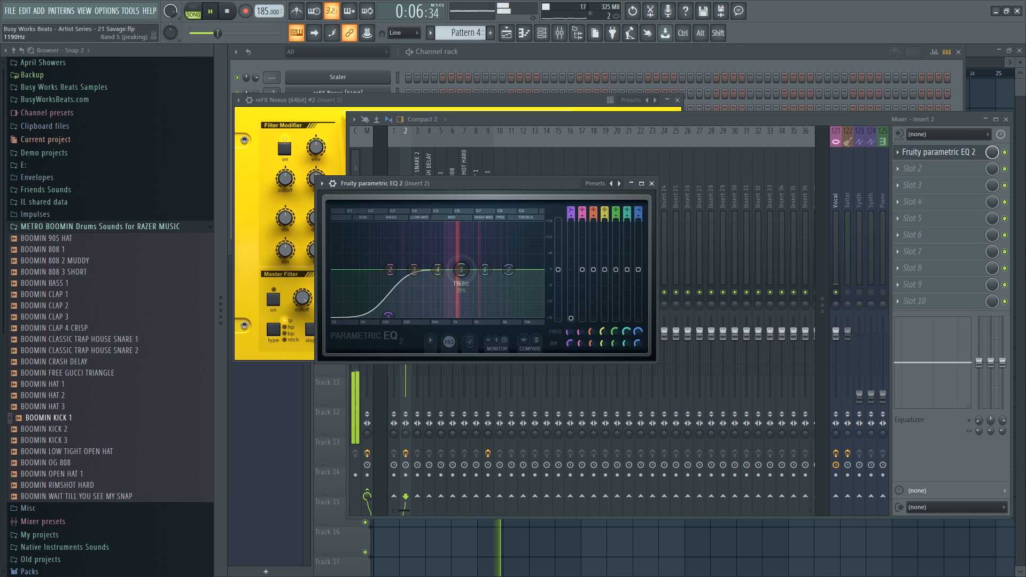
pyautogui.moveTo(460, 269)
pyautogui.mouseDown()
pyautogui.moveTo(446, 245)
pyautogui.moveTo(457, 265)
pyautogui.mouseUp()
pyautogui.rightClick(457, 268)
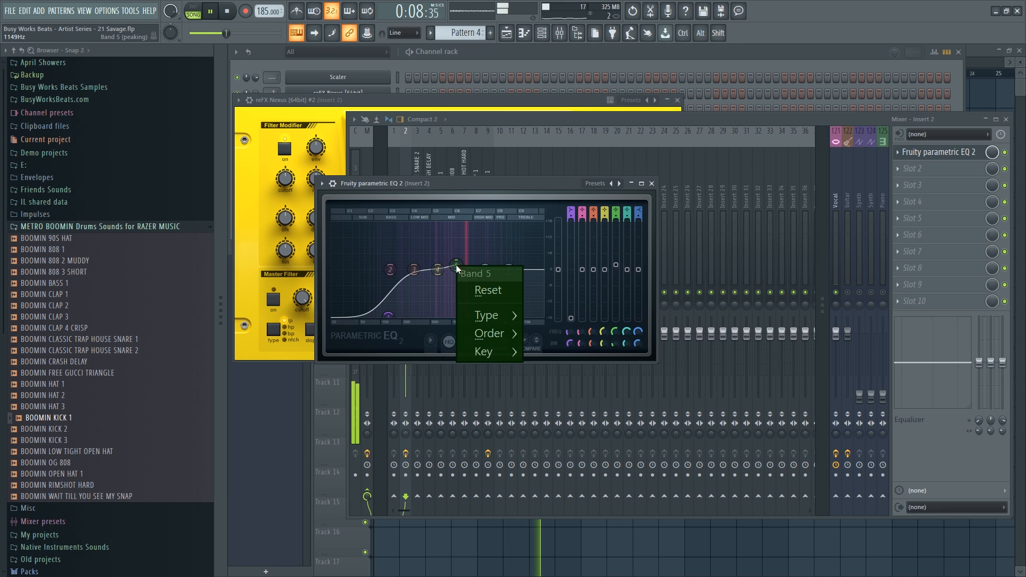
pyautogui.click(487, 290)
pyautogui.moveTo(388, 316); pyautogui.dragTo(429, 315)
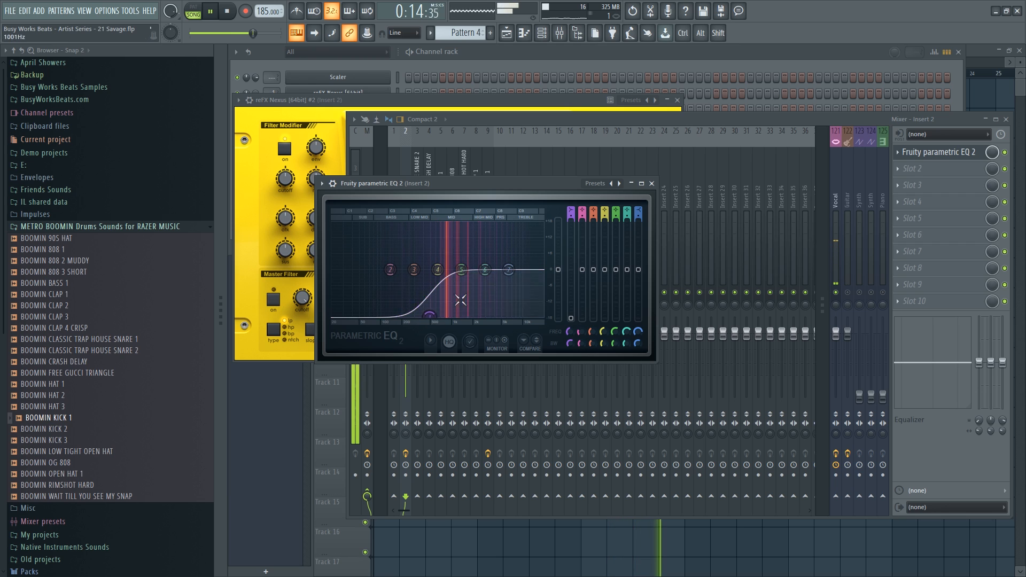
pyautogui.press('space')
pyautogui.click(652, 183)
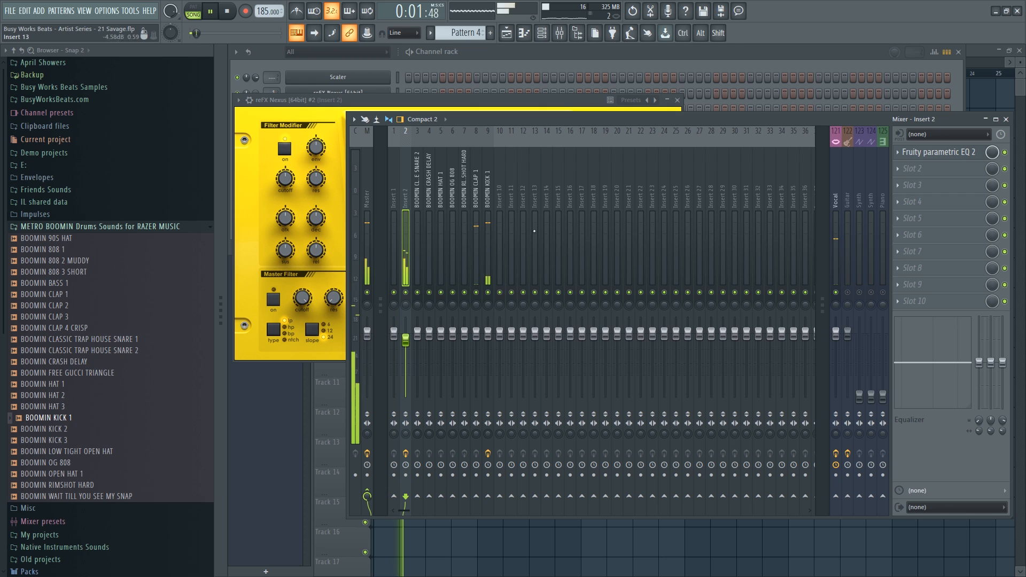
# Reopen the second Nexus channel's miscellaneous settings, then open the BOOMIN CLAP 1 sampler settings.
pyautogui.press('space')
pyautogui.click(422, 58)
pyautogui.click(355, 110)
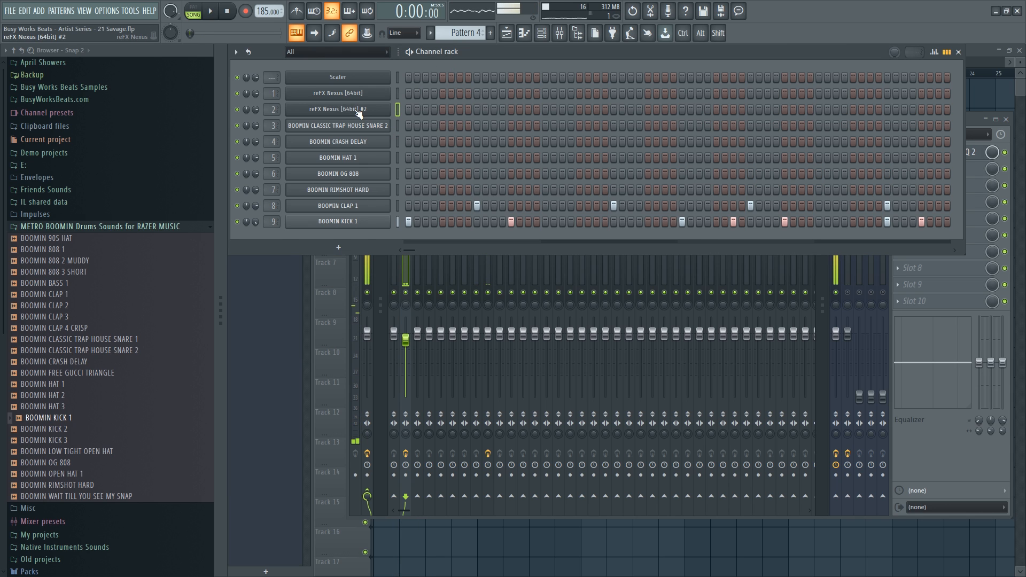
pyautogui.click(355, 109)
pyautogui.click(248, 100)
pyautogui.click(293, 119)
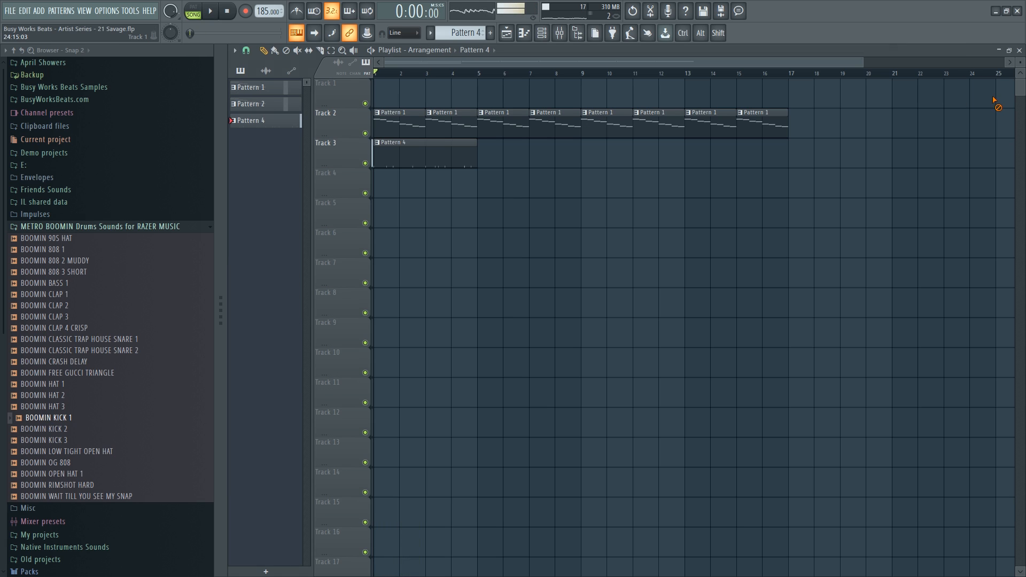
pyautogui.press('space')
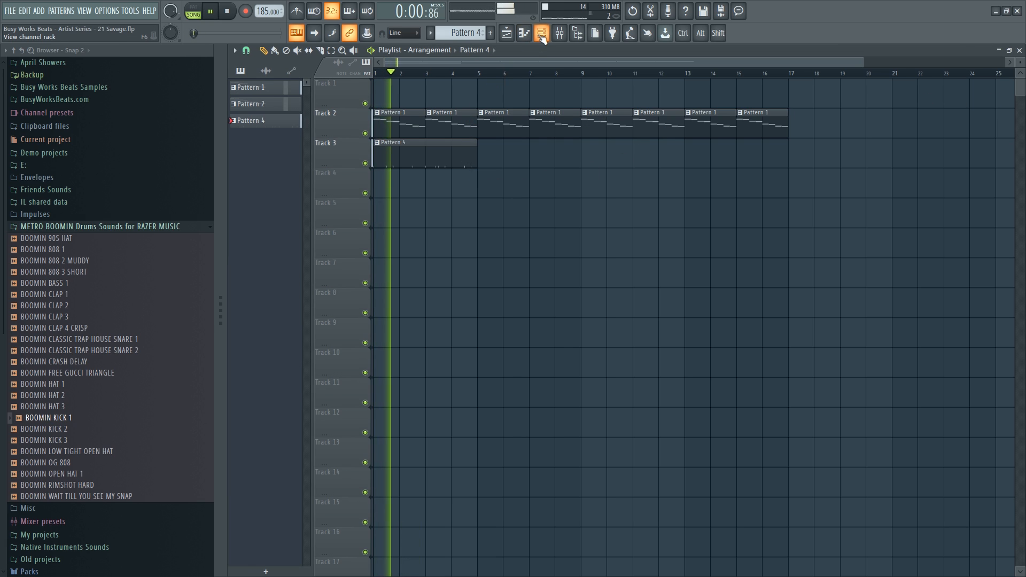
pyautogui.press('F6')
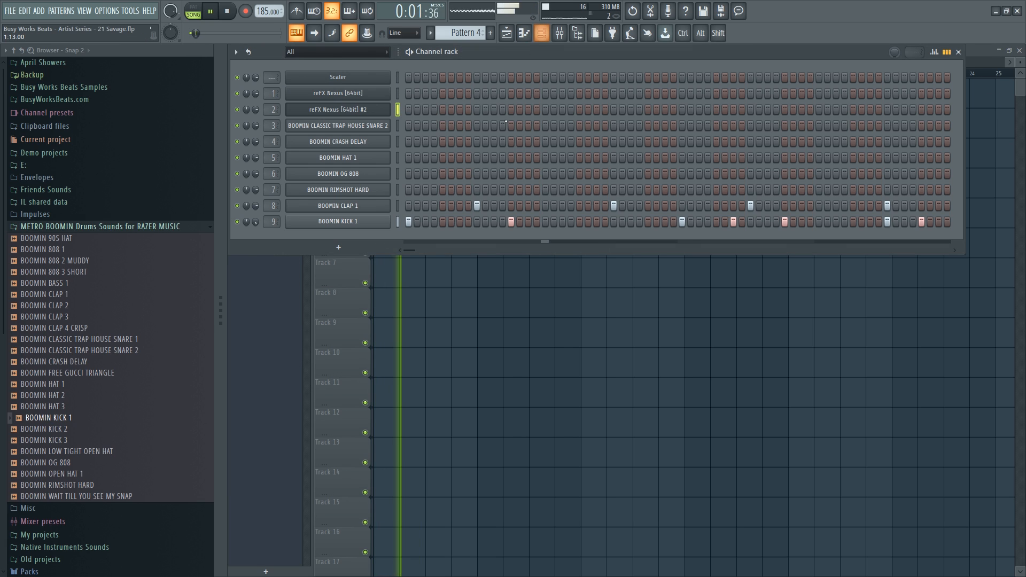
pyautogui.click(377, 206)
# Load Fruity Parametric EQ 2 on the BOOMIN CLAP 1 insert with band 1 as a ~100 Hz high pass.
pyautogui.click(558, 34)
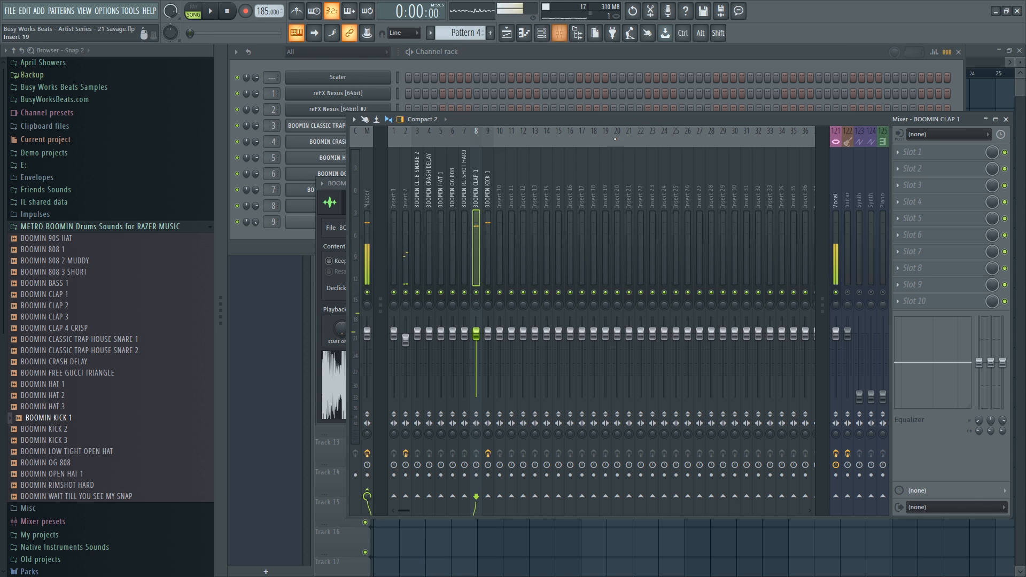
pyautogui.click(902, 154)
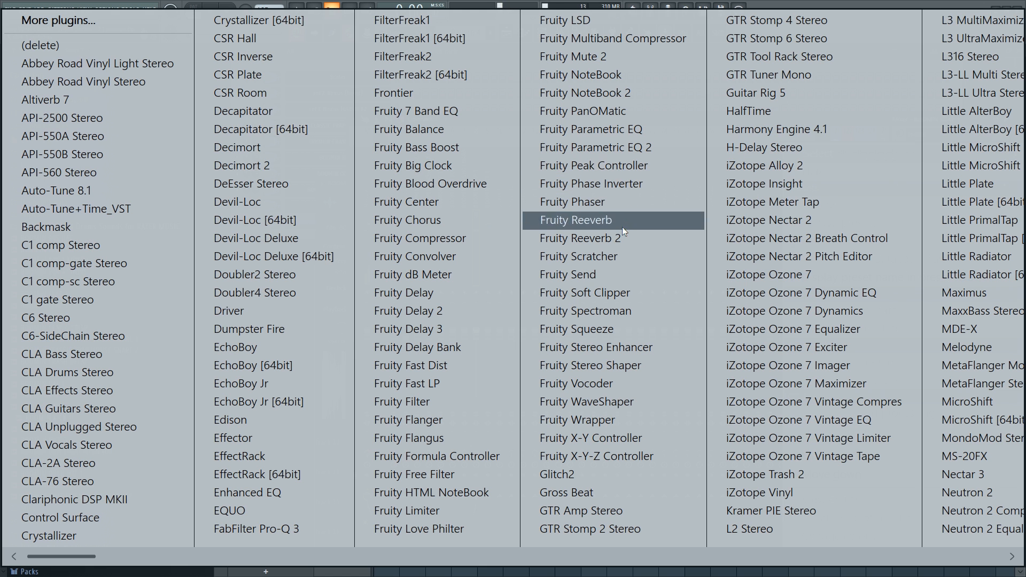
pyautogui.click(634, 143)
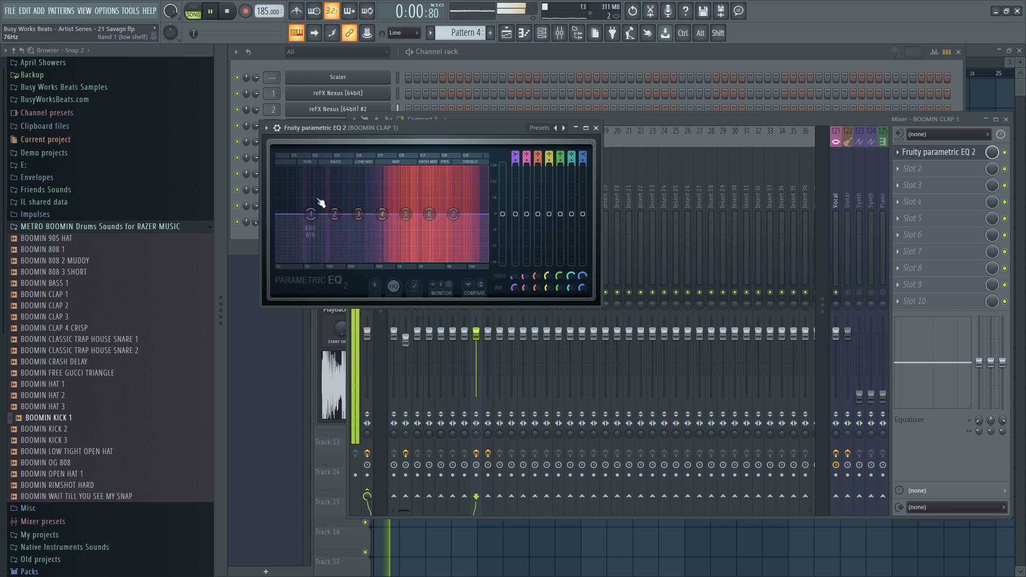
pyautogui.moveTo(311, 214)
pyautogui.mouseDown()
pyautogui.moveTo(307, 227)
pyautogui.moveTo(318, 226)
pyautogui.mouseUp()
pyautogui.click(515, 157)
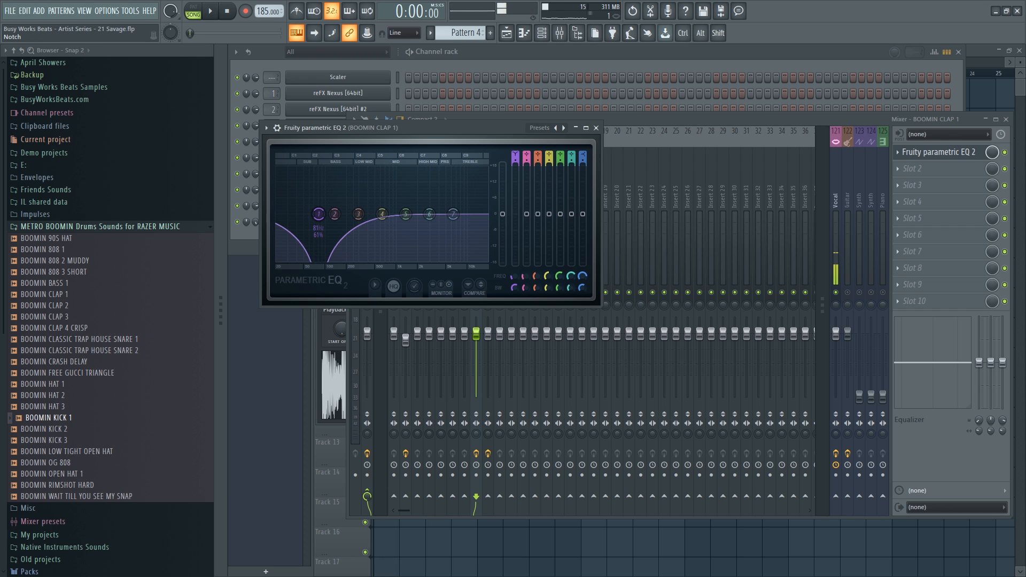
pyautogui.moveTo(318, 214); pyautogui.dragTo(357, 214)
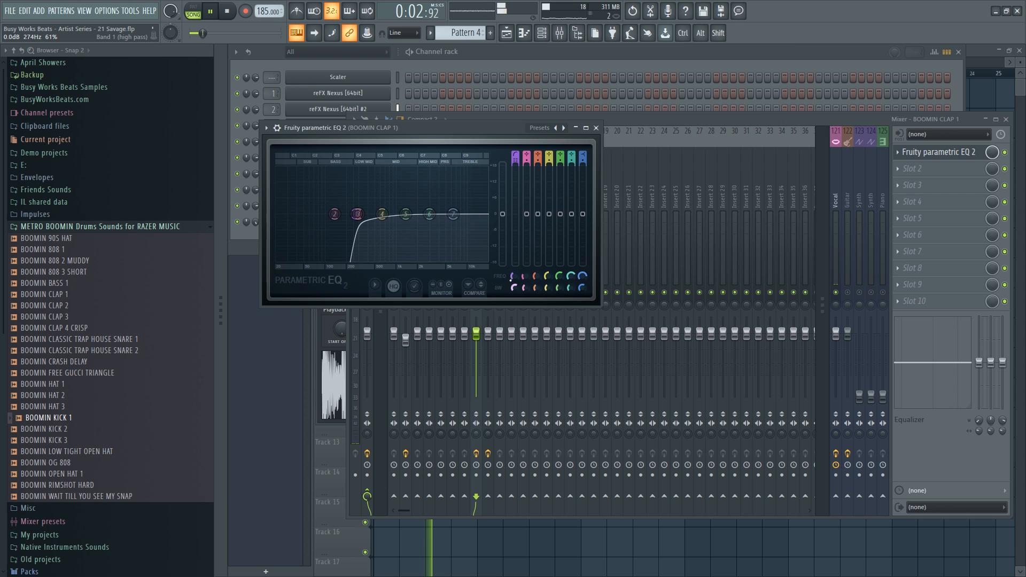
pyautogui.moveTo(357, 214); pyautogui.dragTo(334, 214)
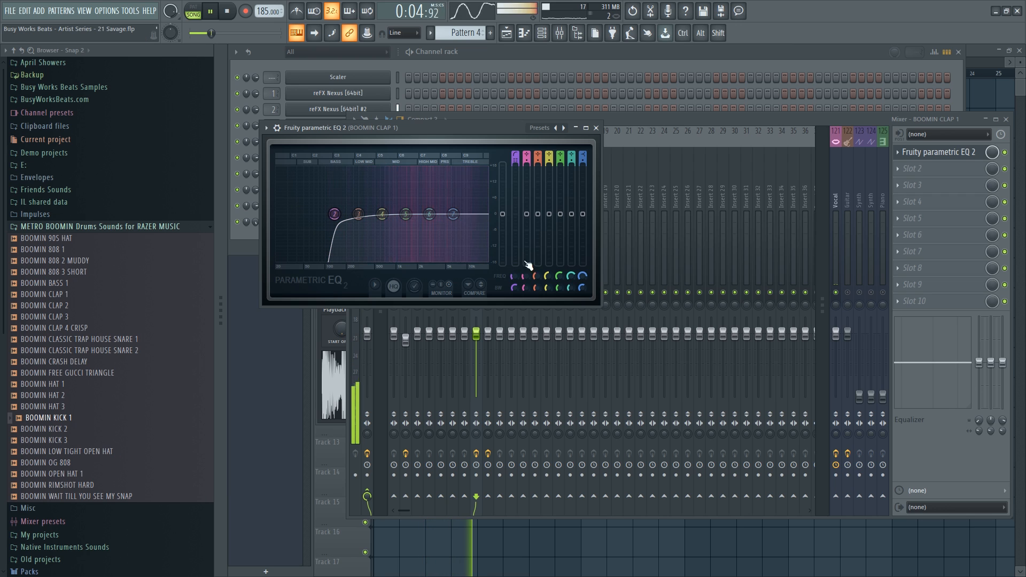
pyautogui.click(596, 128)
pyautogui.click(428, 63)
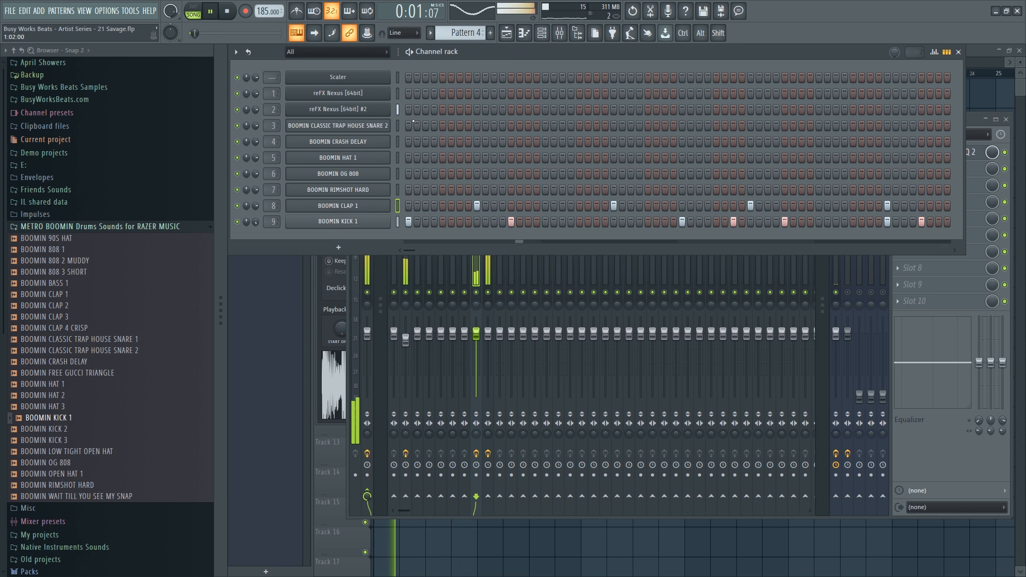
# In Pattern 3, fill the BOOMIN HAT 1 row on every fourth step.
pyautogui.click(397, 158)
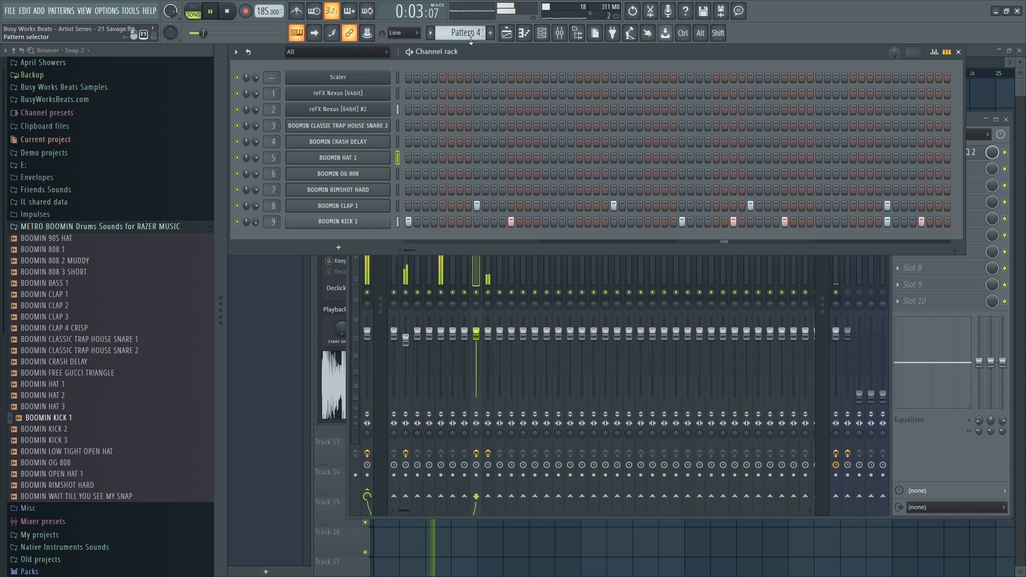
pyautogui.moveTo(470, 39)
pyautogui.mouseDown()
pyautogui.moveTo(471, 54)
pyautogui.moveTo(471, 28)
pyautogui.mouseUp()
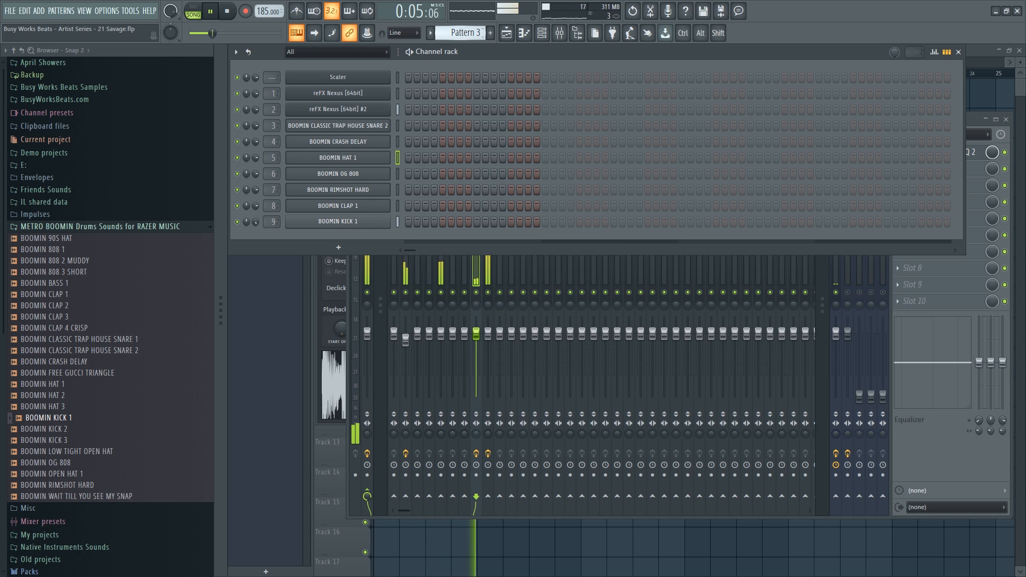
pyautogui.rightClick(339, 155)
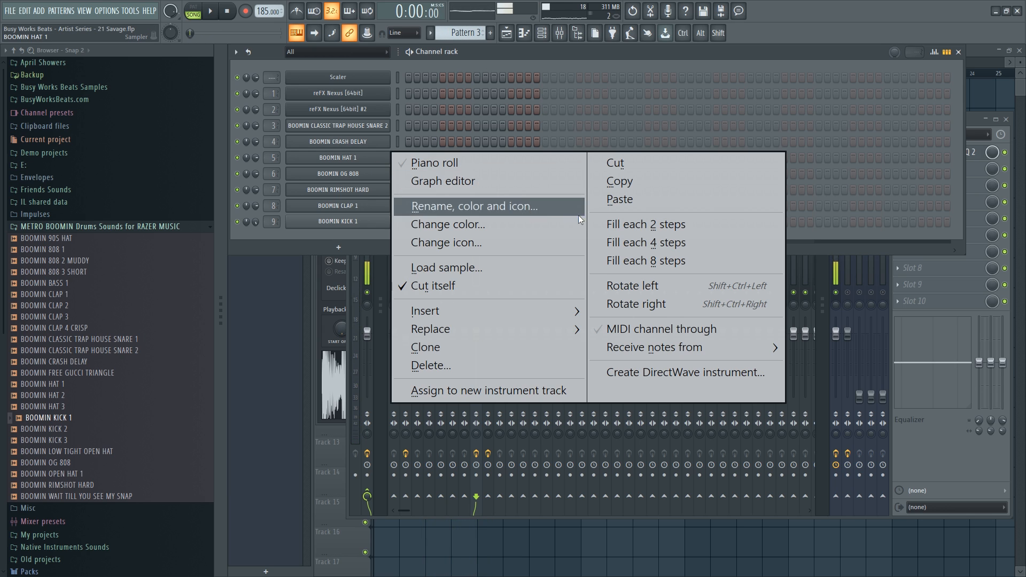
pyautogui.click(620, 243)
# Paint Pattern 3 clips along Track 4 from bar 1 to bar 17.
pyautogui.press('F5')
pyautogui.click(372, 188)
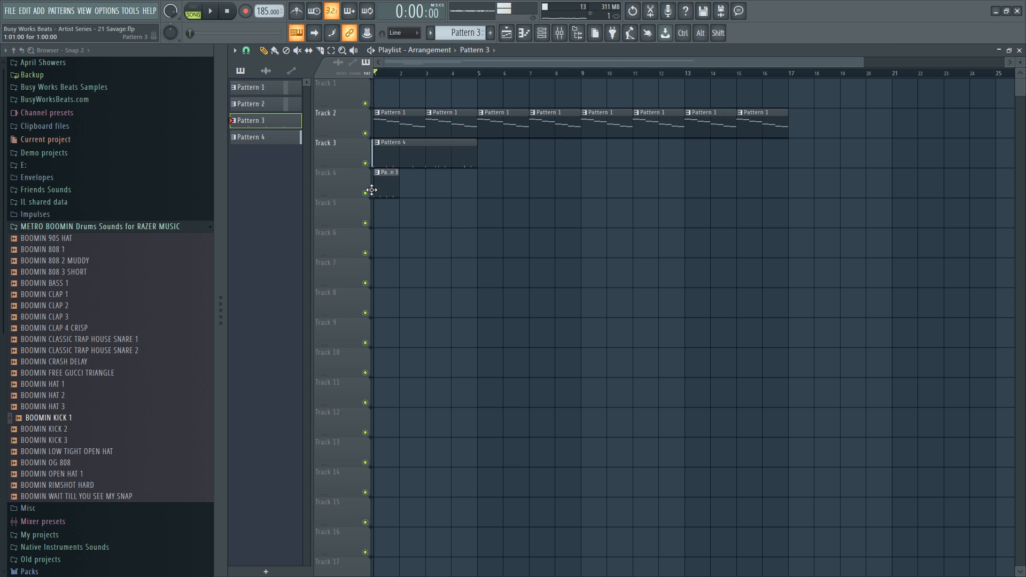
pyautogui.click(274, 50)
pyautogui.moveTo(427, 184); pyautogui.dragTo(753, 180)
pyautogui.press('F6')
pyautogui.press('space')
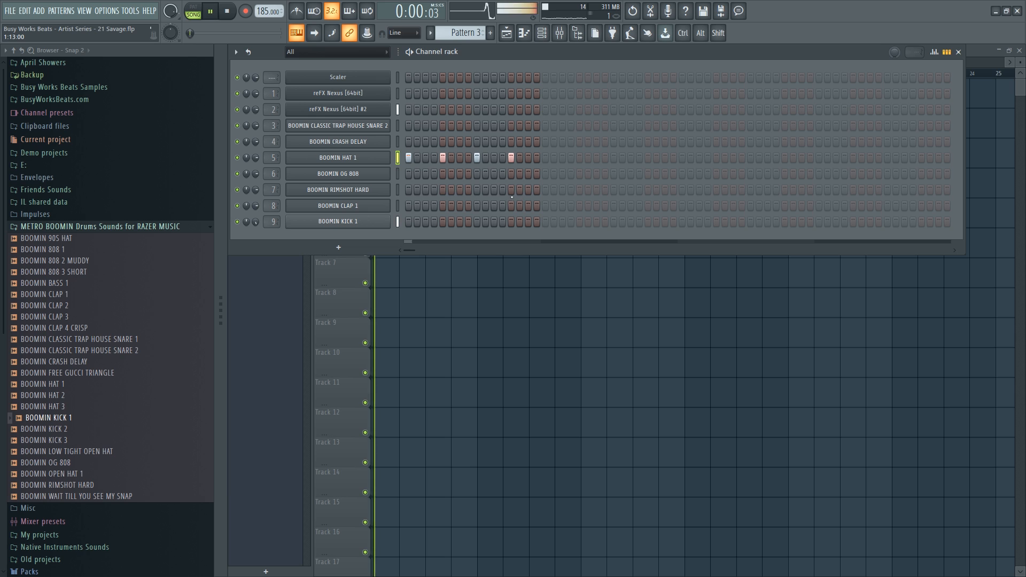
pyautogui.press('space')
# Refill the BOOMIN HAT 1 row on every second step and play back the hi-hats.
pyautogui.rightClick(366, 160)
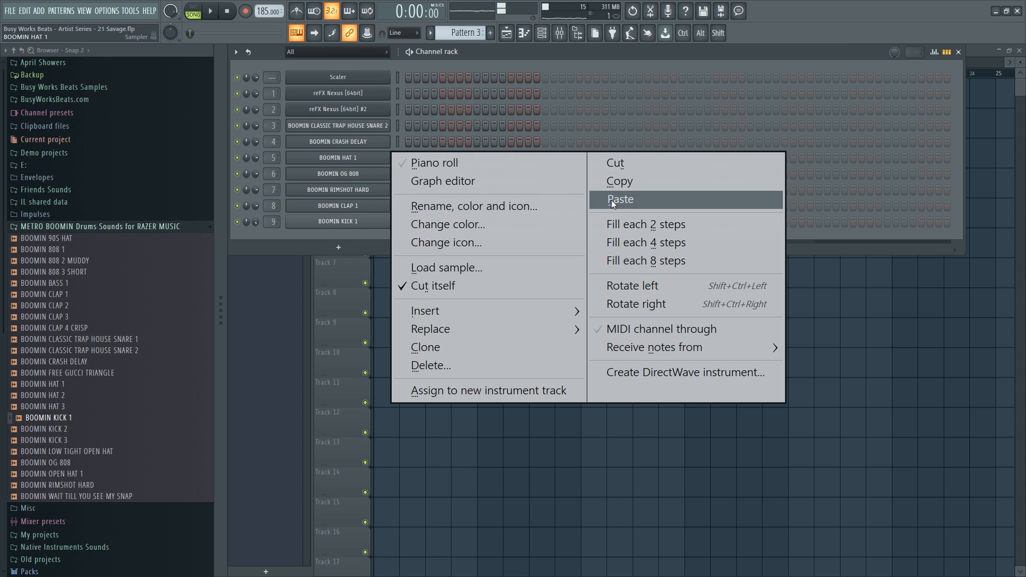
pyautogui.click(654, 226)
pyautogui.press('space')
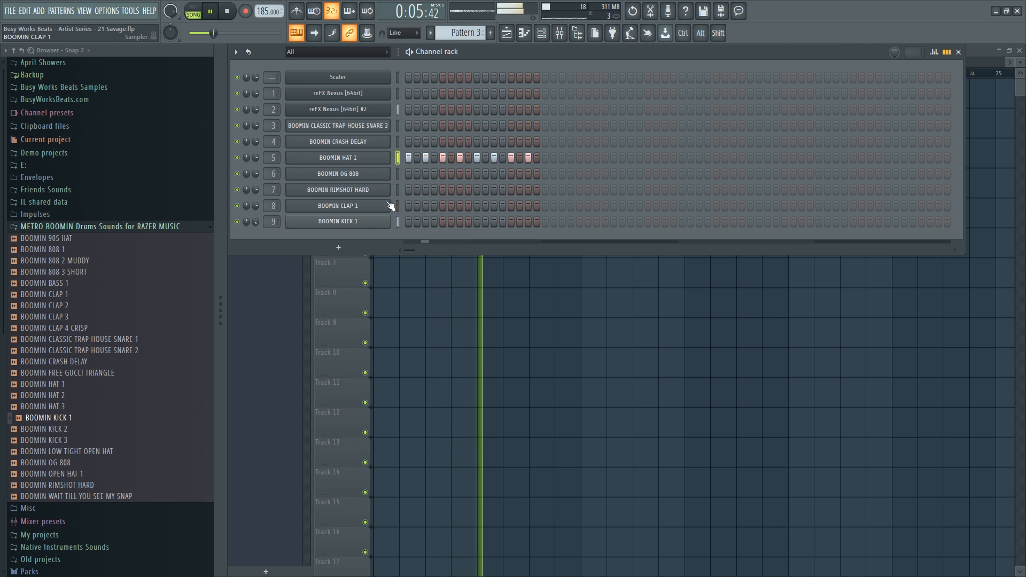
pyautogui.moveTo(462, 34); pyautogui.dragTo(462, 28)
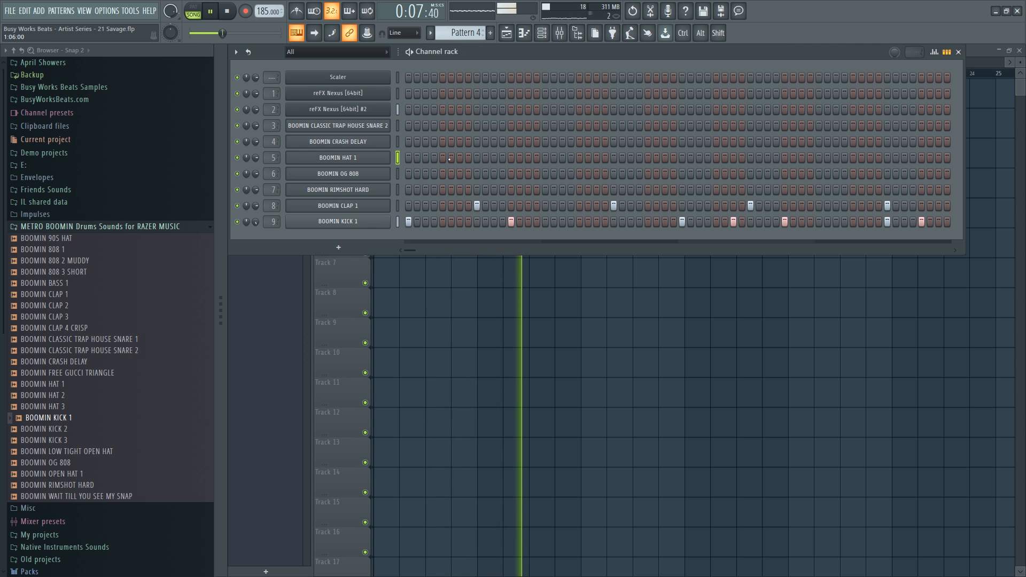
# Place Pattern 4 clips on Track 3 at bars 5, 9 and 13.
pyautogui.press('space')
pyautogui.rightClick(500, 361)
pyautogui.press('space')
pyautogui.click(506, 161)
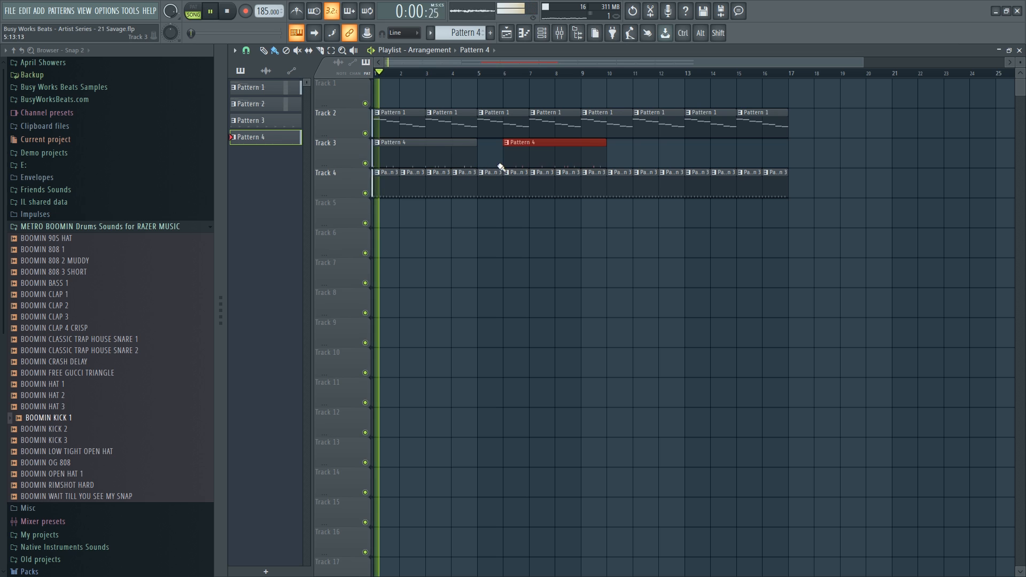
pyautogui.moveTo(541, 158); pyautogui.dragTo(515, 158)
pyautogui.click(639, 160)
pyautogui.moveTo(686, 156); pyautogui.dragTo(636, 157)
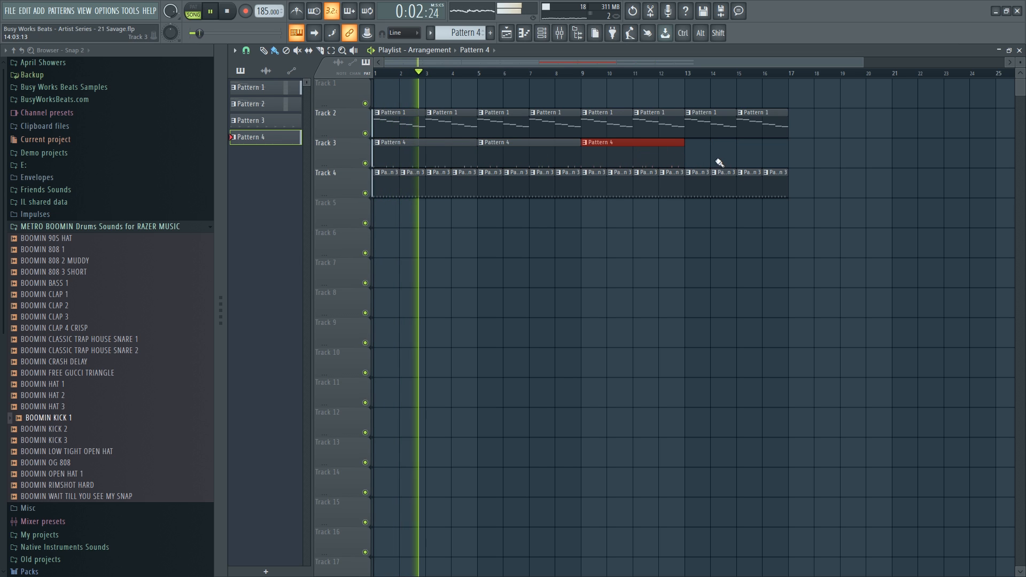
pyautogui.click(719, 160)
pyautogui.moveTo(752, 158); pyautogui.dragTo(725, 157)
pyautogui.click(542, 37)
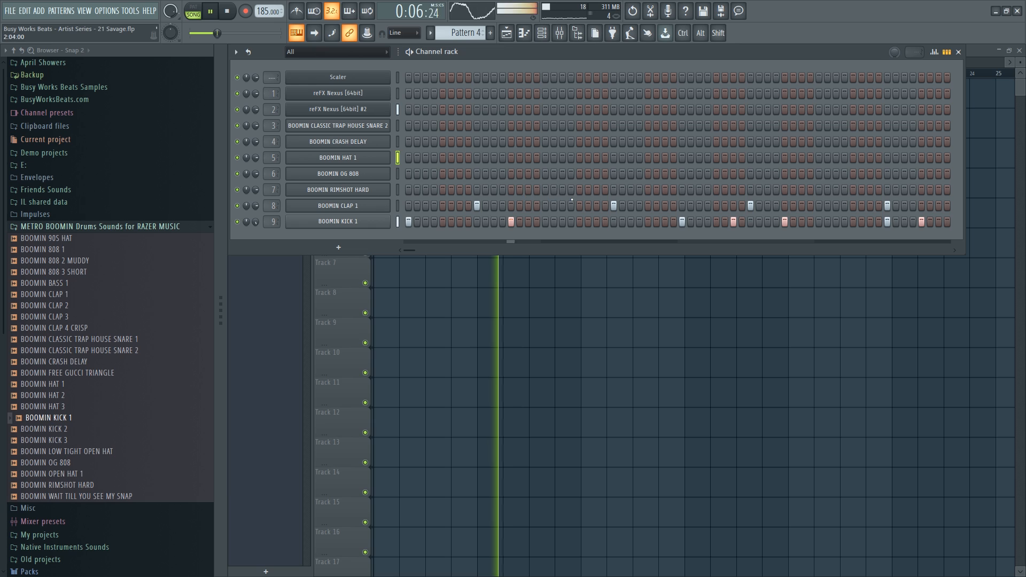
# Add a single rimshot hit to Pattern 4 and set the rimshot channel volume to 53%.
pyautogui.click(656, 190)
pyautogui.click(657, 190)
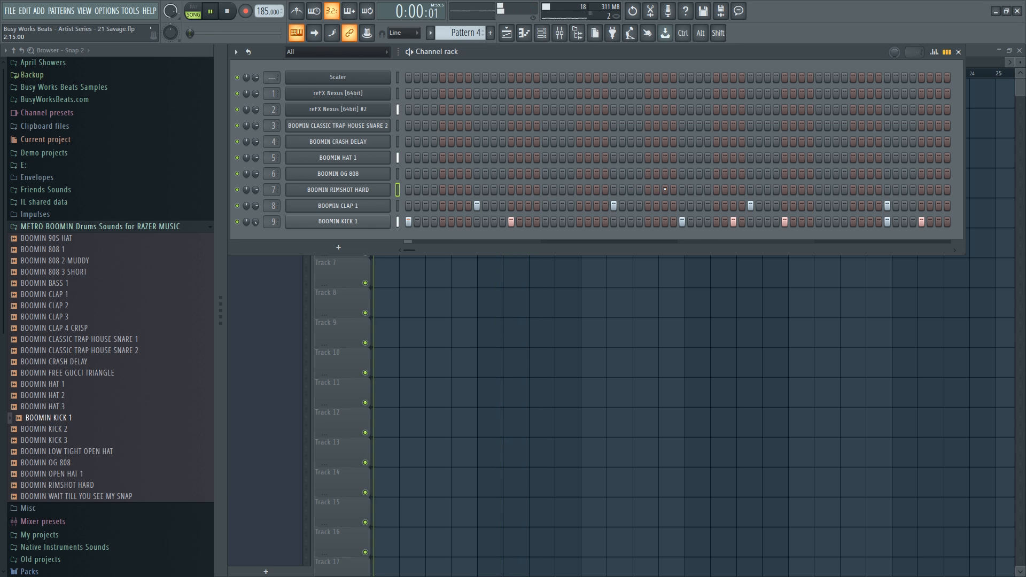
pyautogui.click(664, 190)
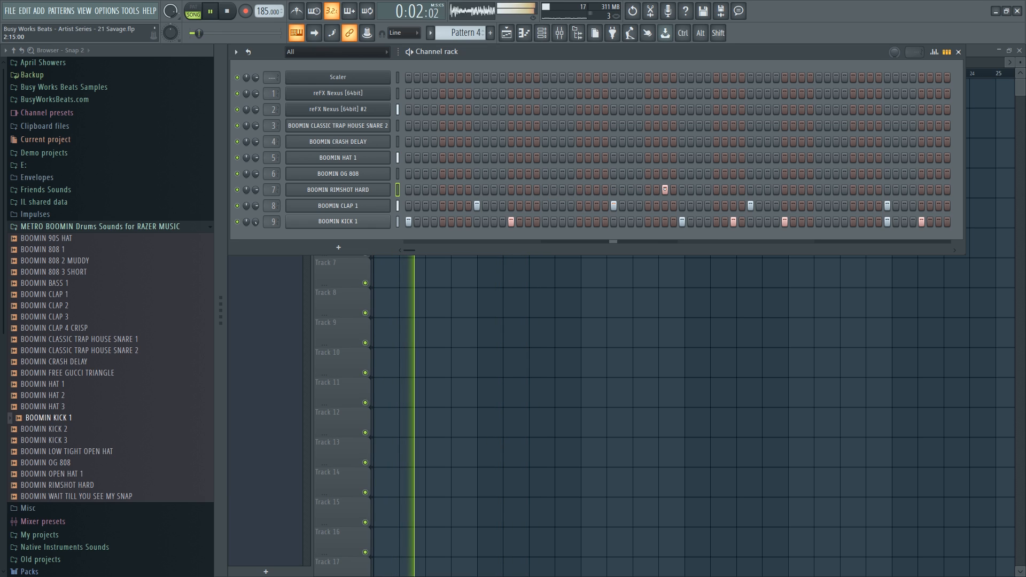
pyautogui.moveTo(255, 189); pyautogui.dragTo(255, 203)
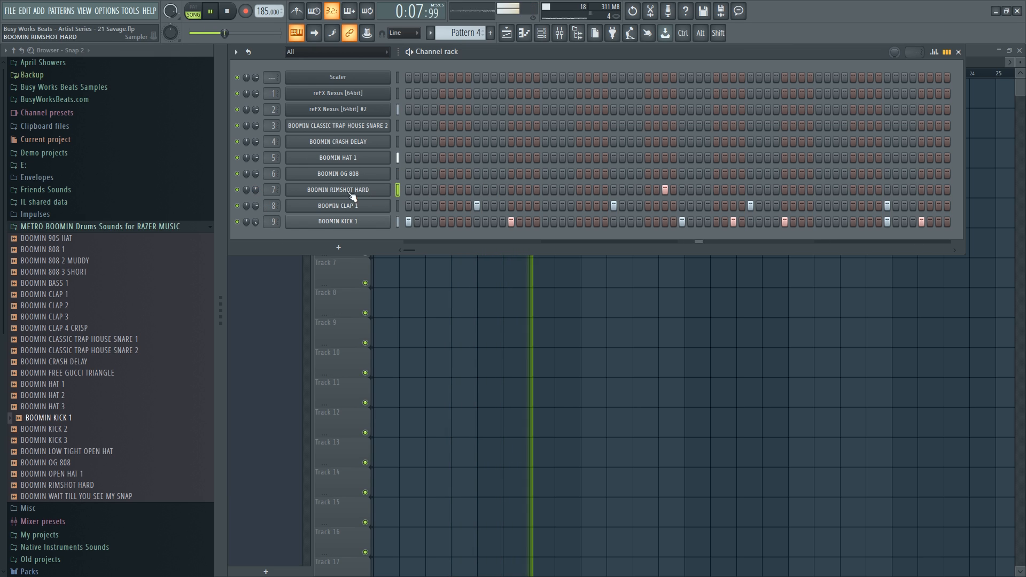
pyautogui.click(355, 159)
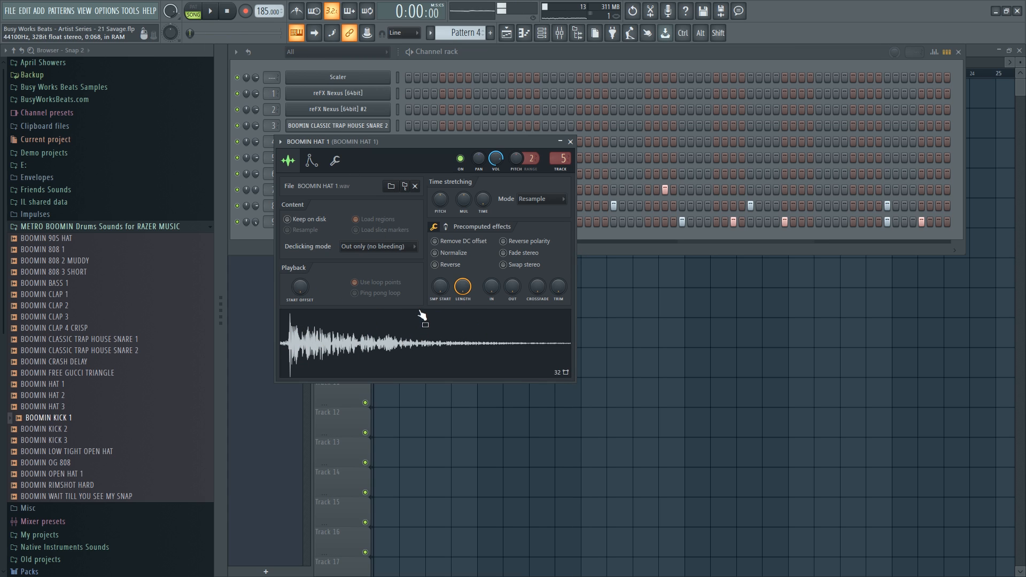
pyautogui.click(576, 141)
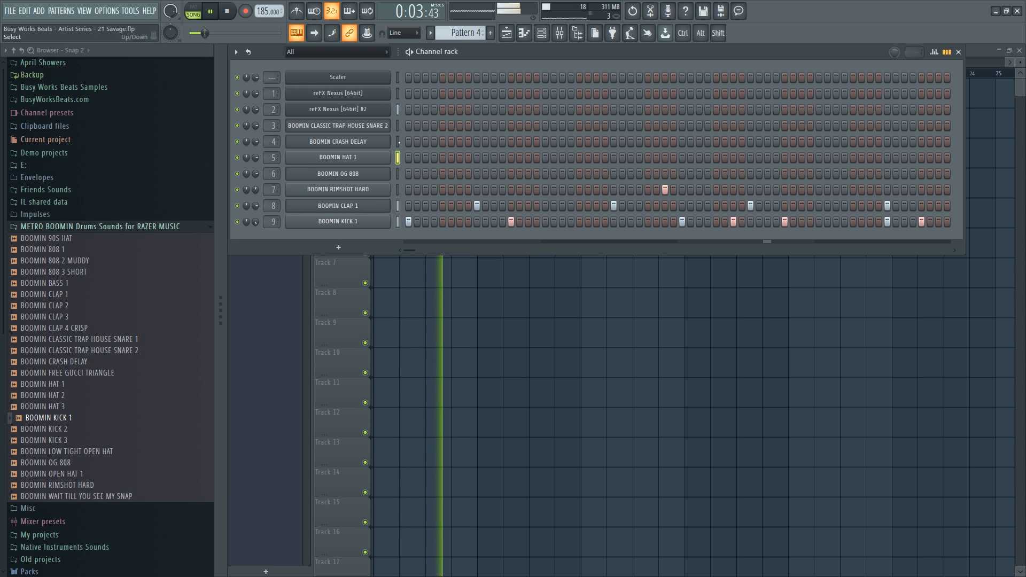
# Place Pattern 5 clips on Track 5 at bars 5, 9 and 13.
pyautogui.scroll(-1, 473, 33)
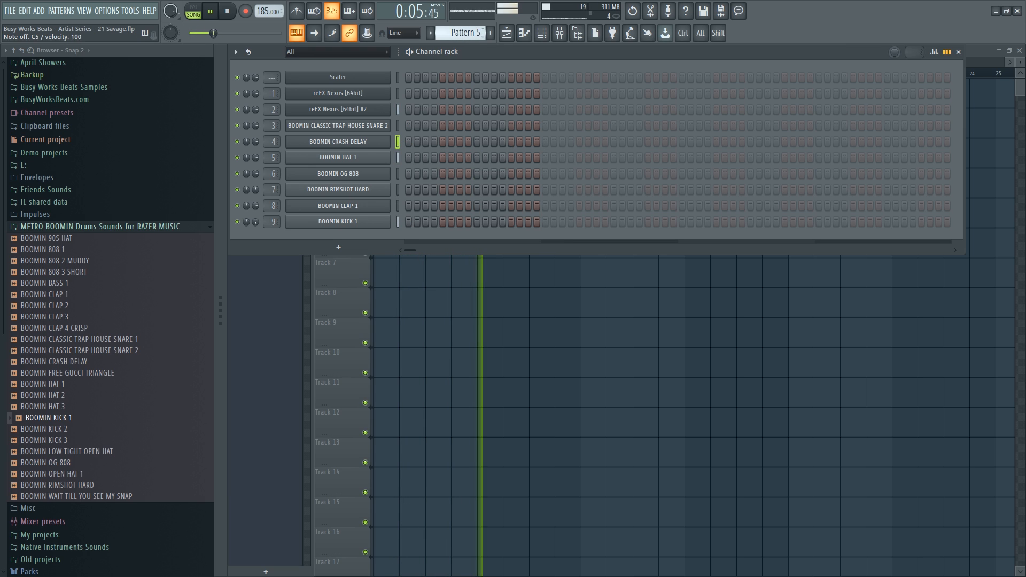
pyautogui.press('space')
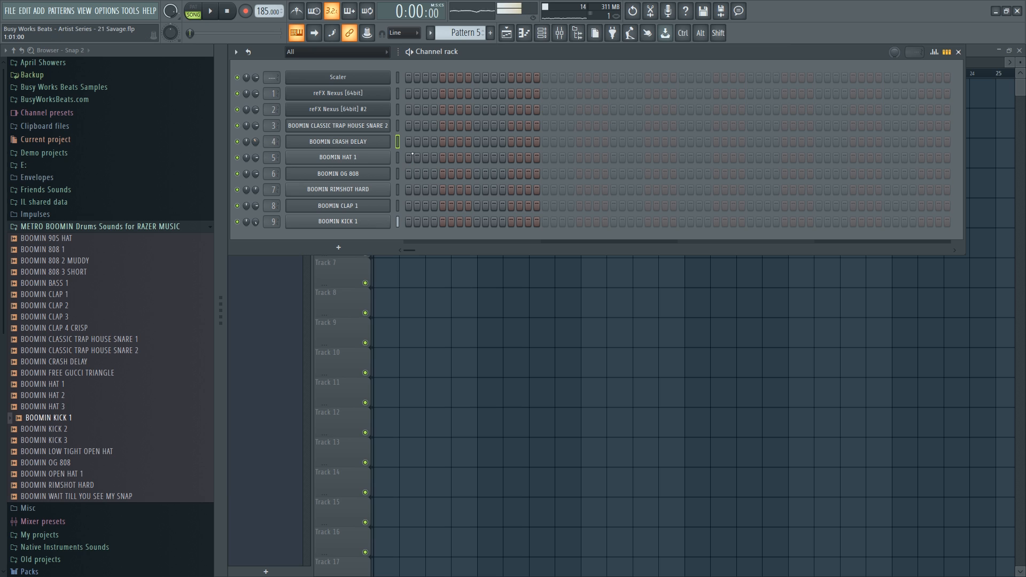
pyautogui.press('F6')
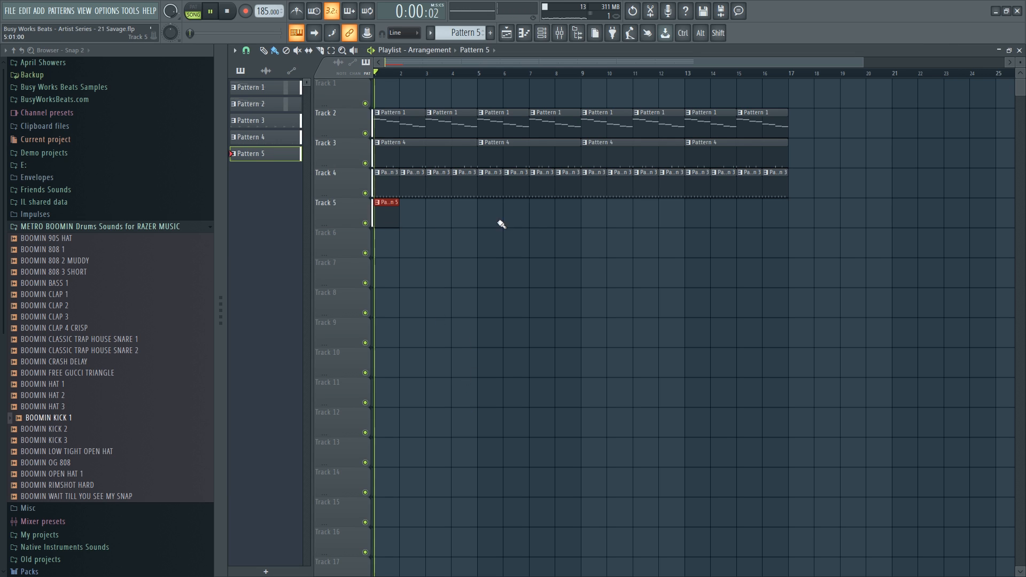
pyautogui.click(480, 214)
pyautogui.click(593, 214)
pyautogui.click(692, 214)
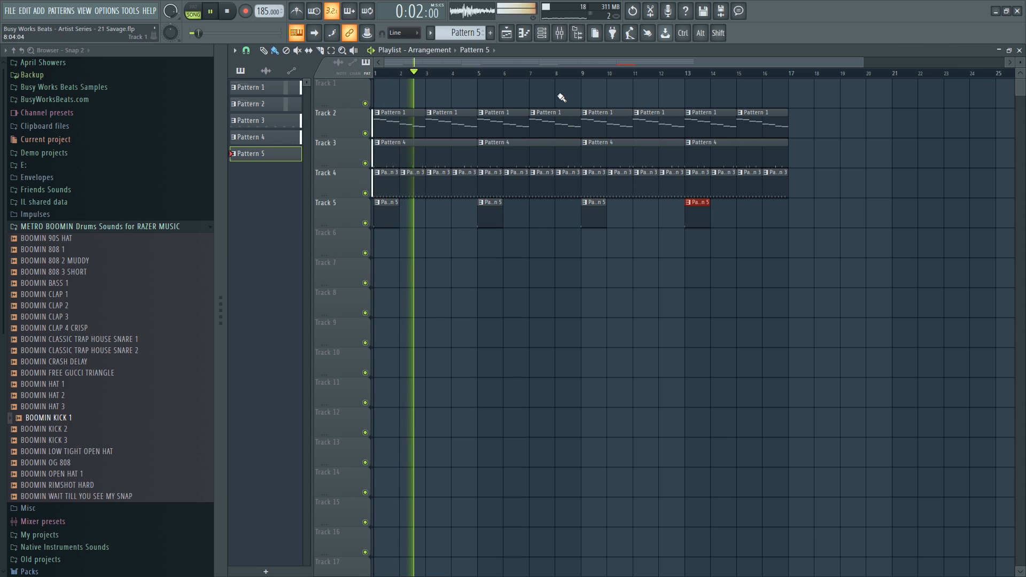
pyautogui.press('F6')
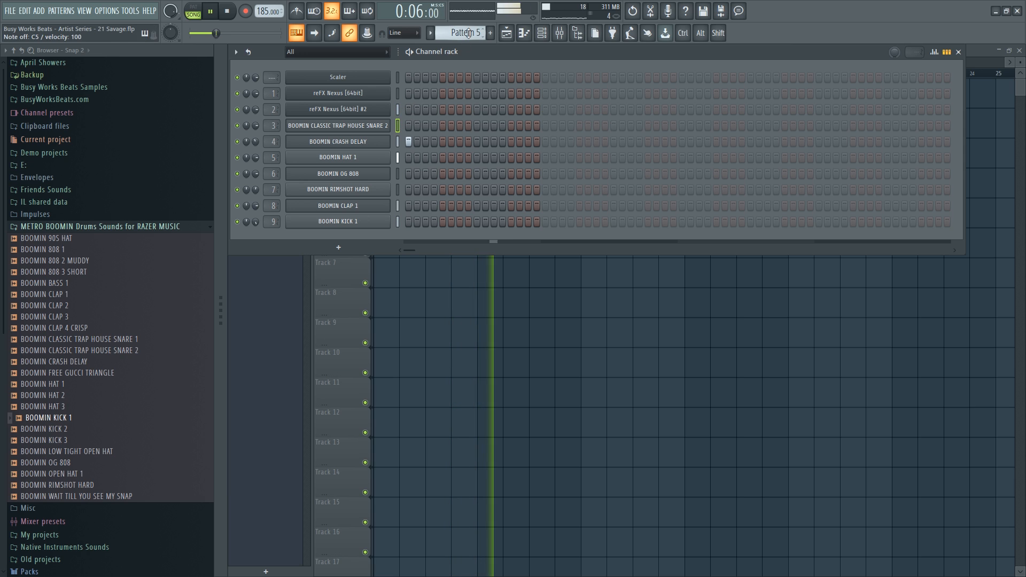
# Give the snare 2 sample a fade-out of about a quarter in its sampler settings.
pyautogui.click(383, 123)
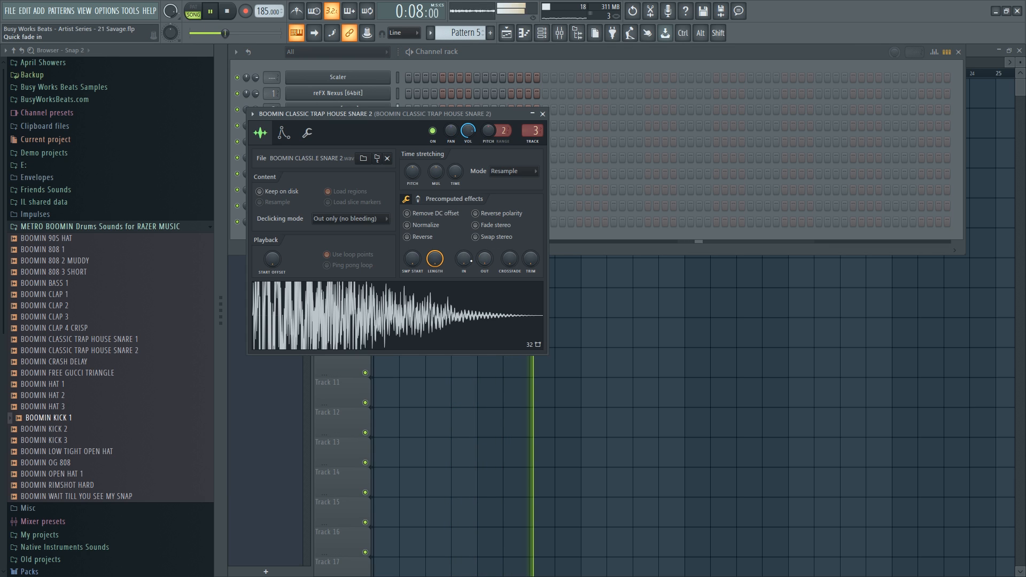
pyautogui.moveTo(485, 259); pyautogui.dragTo(484, 226)
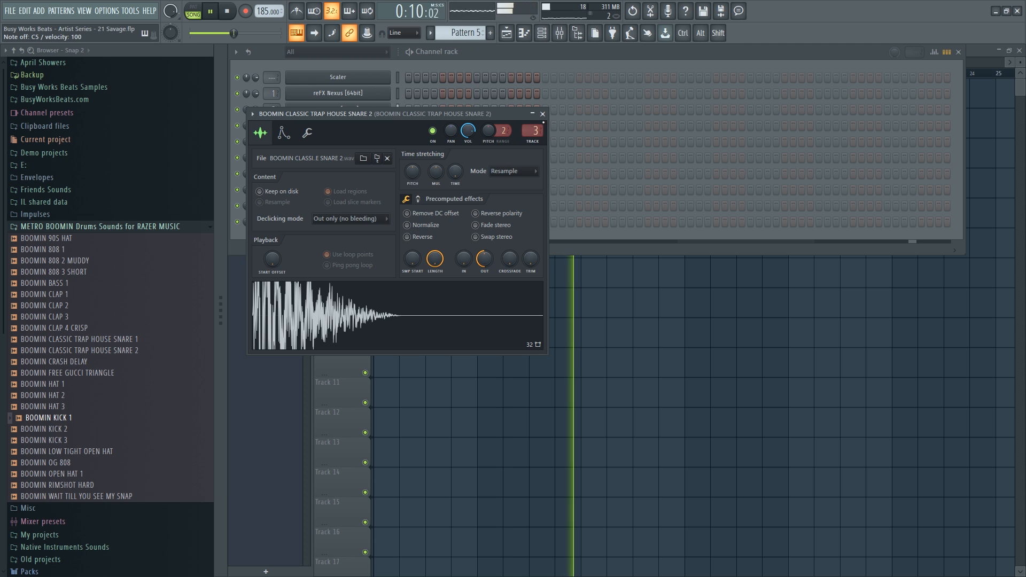
pyautogui.click(543, 114)
pyautogui.click(369, 125)
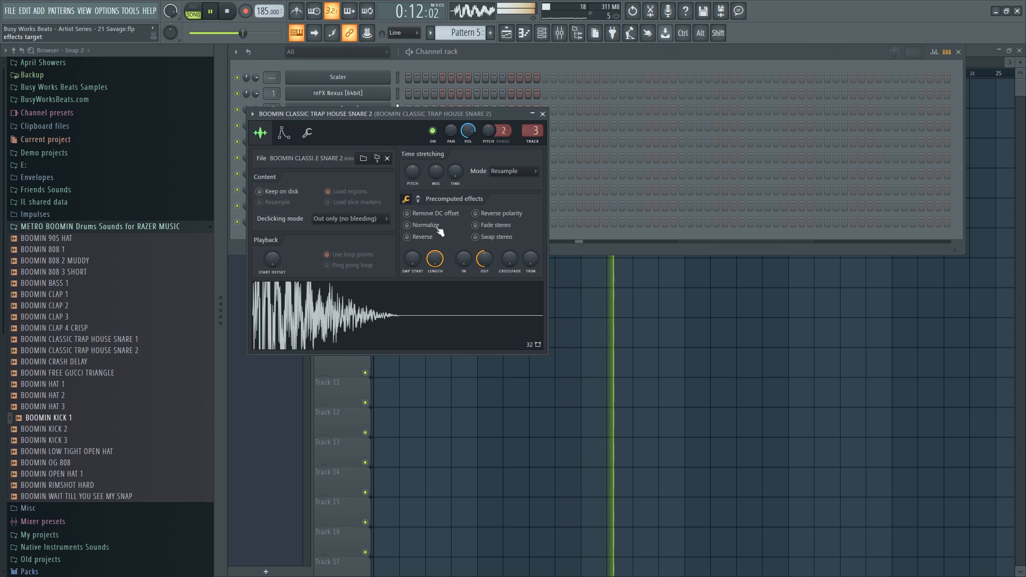
pyautogui.moveTo(485, 259); pyautogui.dragTo(484, 275)
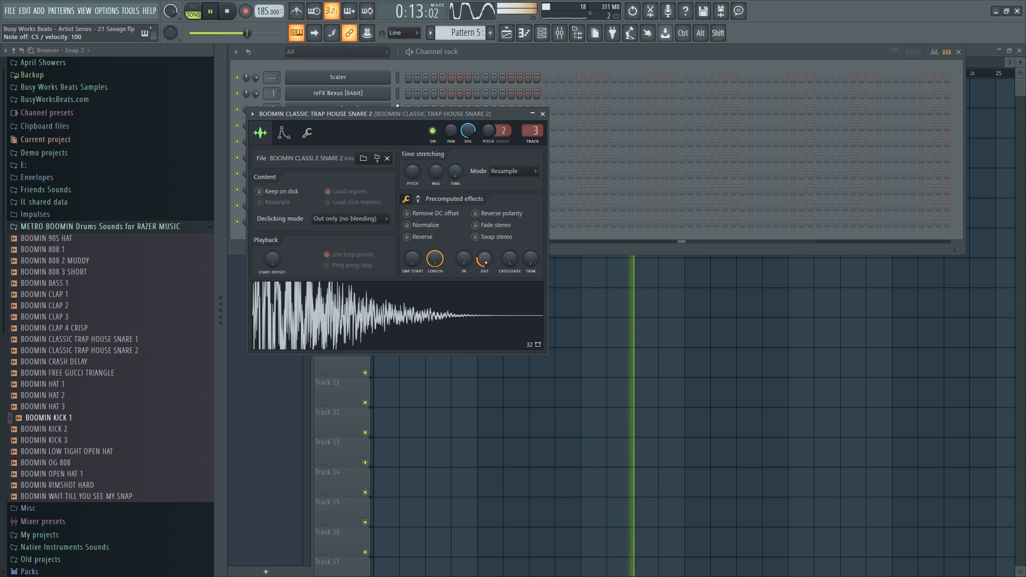
pyautogui.click(543, 114)
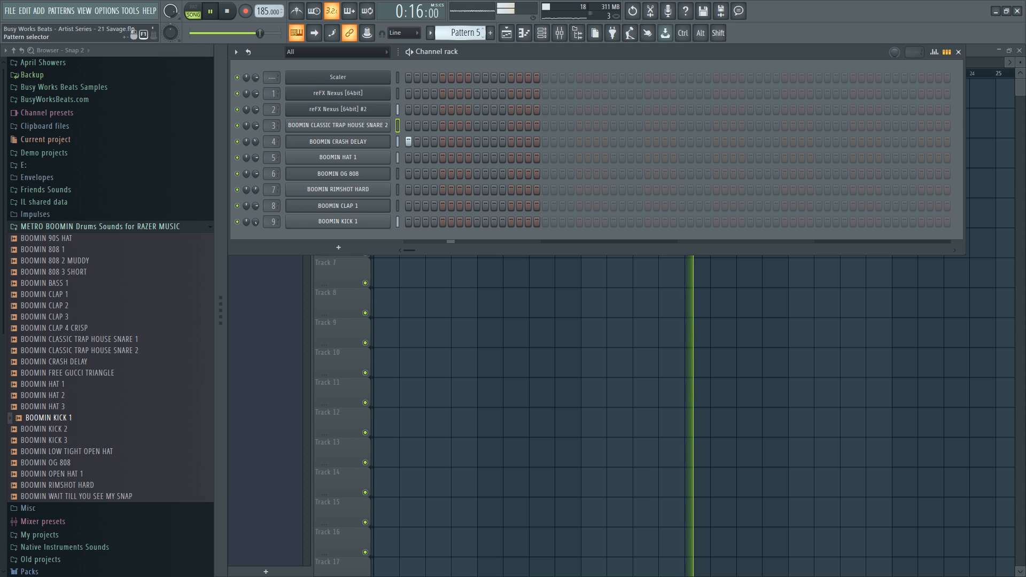
# Add five hits across the bar in Pattern 4's CLASSIC TRAP HOUSE SNARE 2 row.
pyautogui.scroll(1, 462, 35)
pyautogui.press('space')
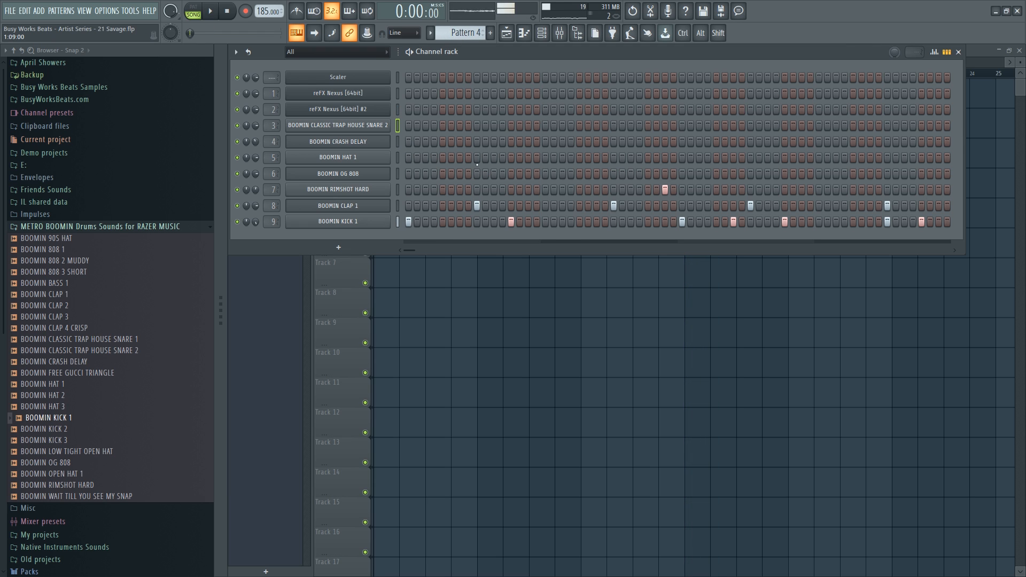
pyautogui.click(562, 126)
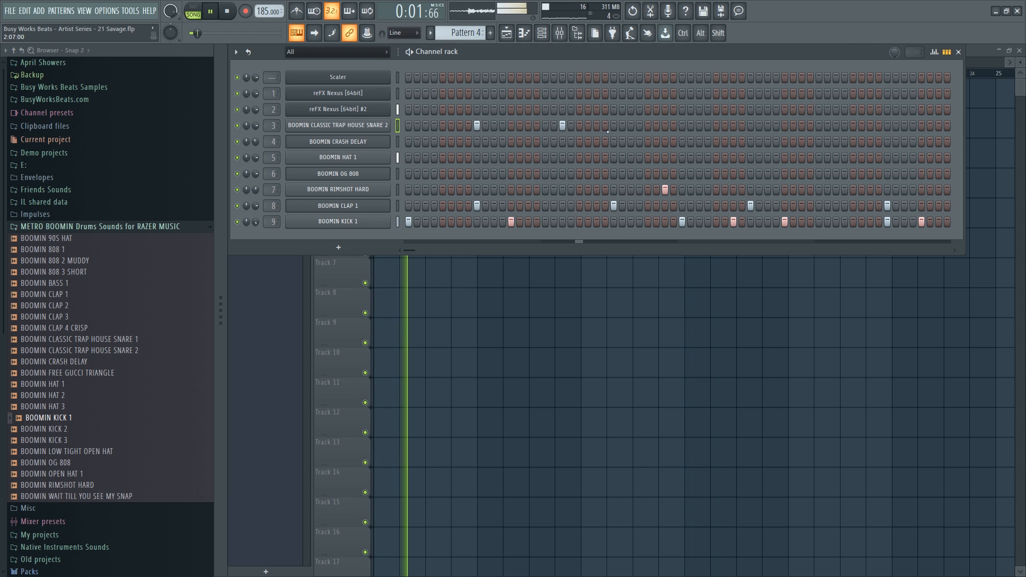
pyautogui.click(615, 125)
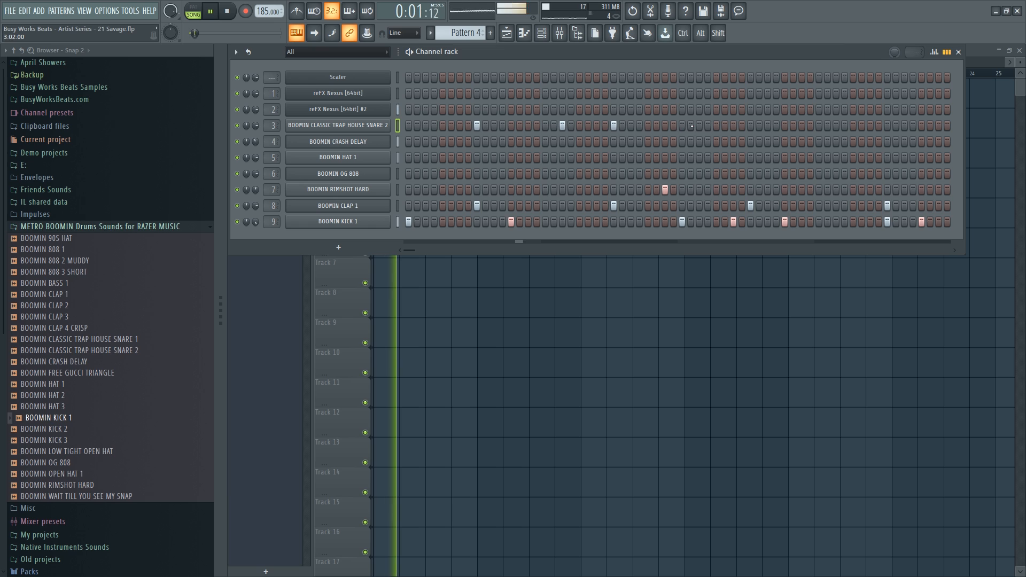
pyautogui.click(750, 126)
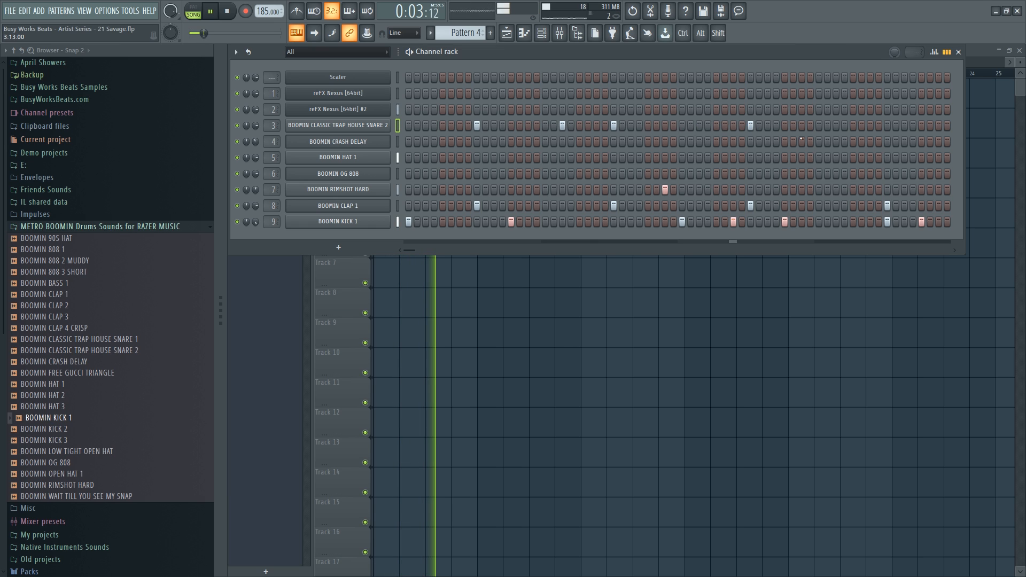
pyautogui.click(836, 125)
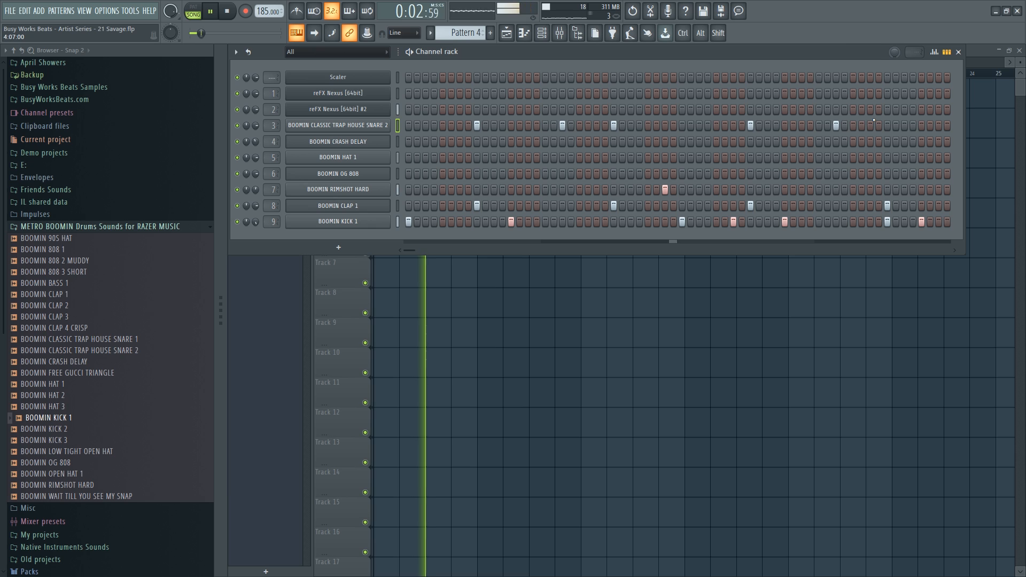
pyautogui.click(887, 125)
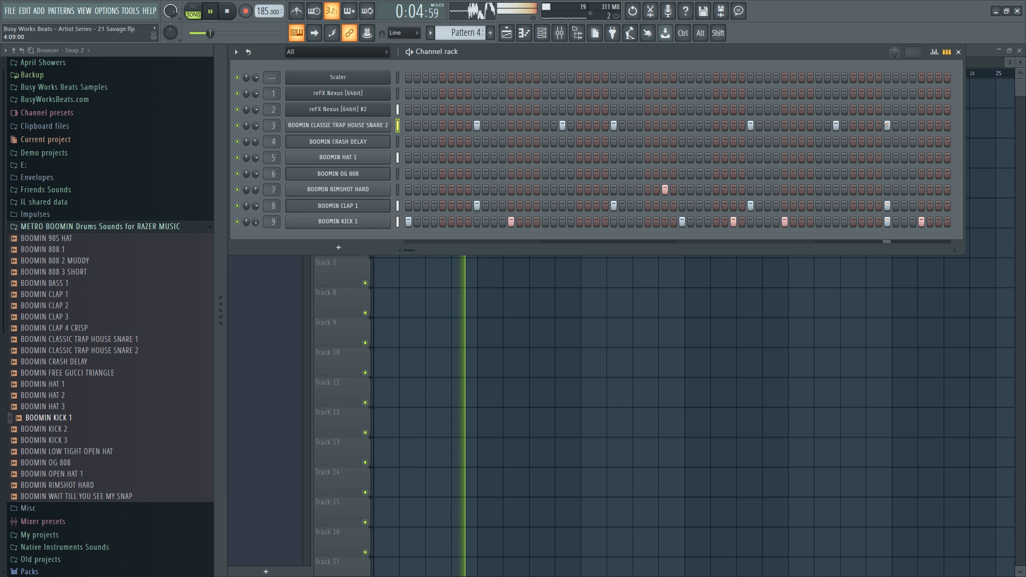
# Clone Pattern 4 into Pattern 5 and replace the Track 3 clip at bar 13 with it.
pyautogui.press('F6')
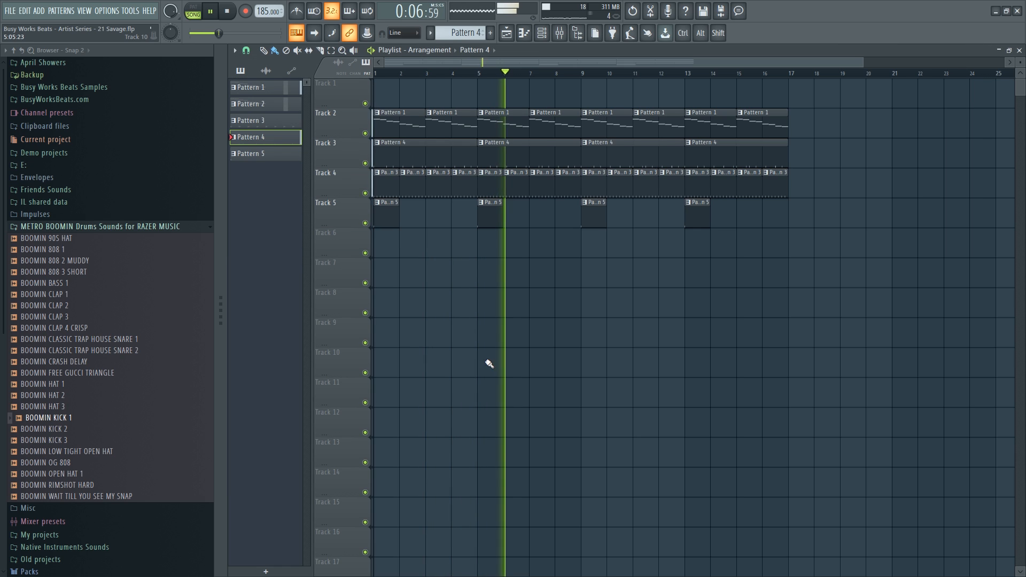
pyautogui.click(543, 38)
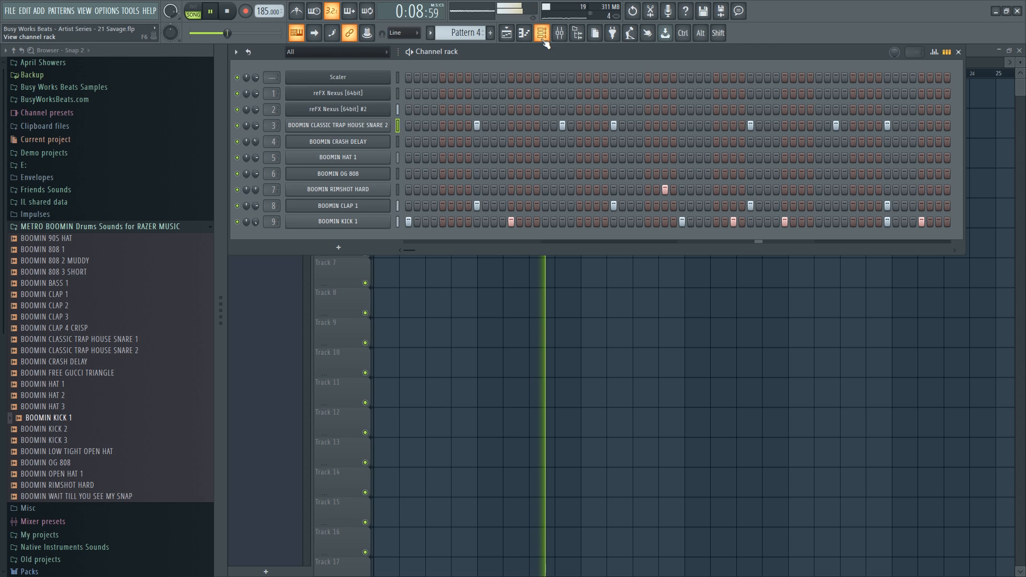
pyautogui.click(438, 37)
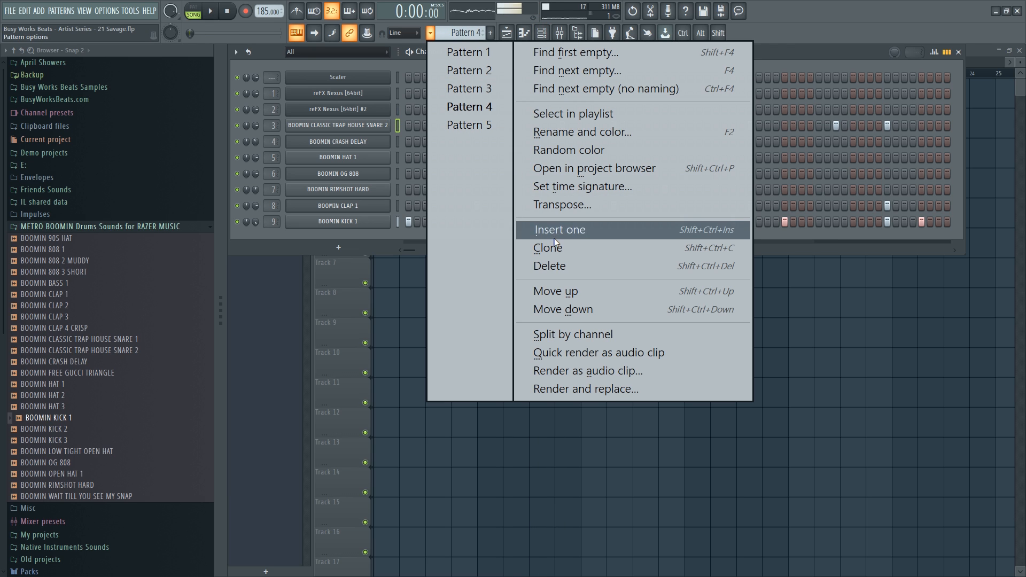
pyautogui.click(534, 328)
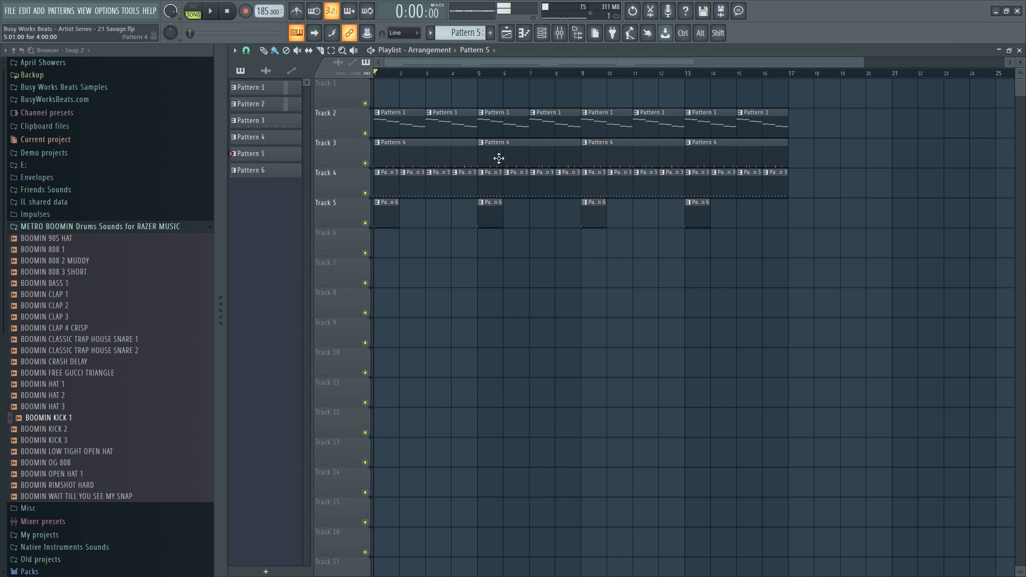
pyautogui.rightClick(686, 154)
pyautogui.click(694, 155)
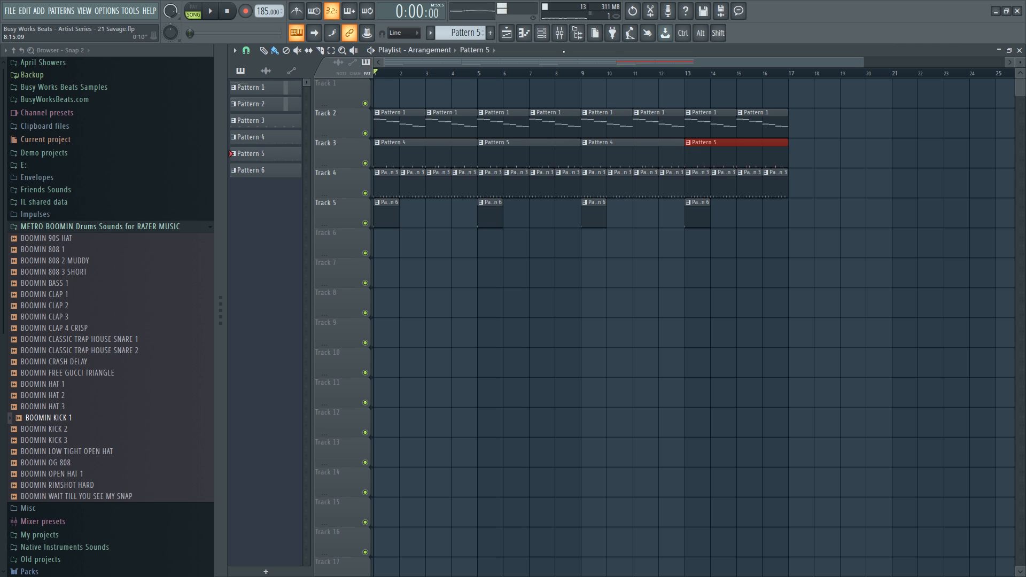
pyautogui.click(544, 32)
# Loop bars 5–8 to audition Pattern 5, then clear the loop and play the whole song.
pyautogui.rightClick(474, 384)
pyautogui.press('space')
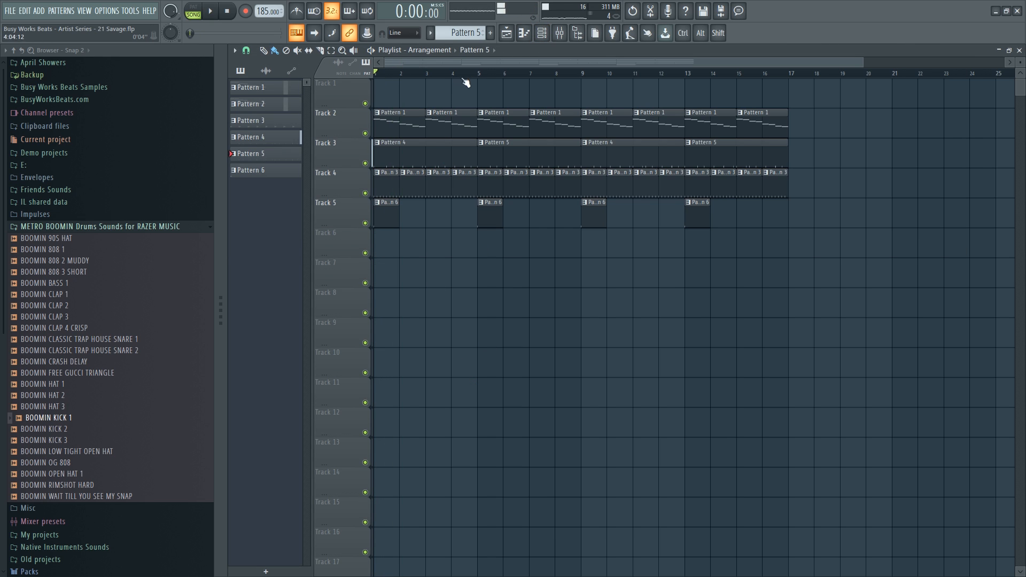
pyautogui.moveTo(478, 72); pyautogui.dragTo(579, 85)
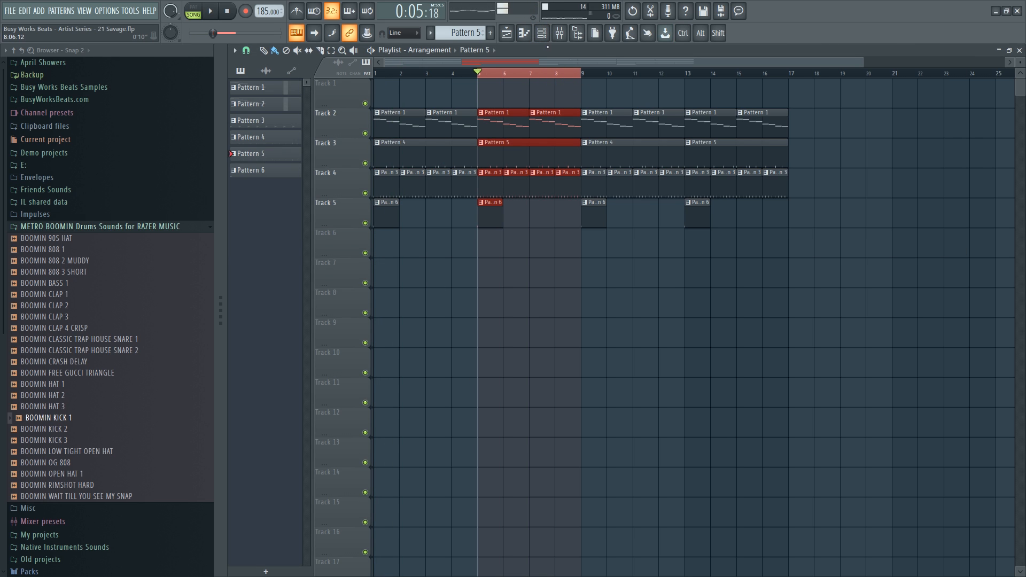
pyautogui.press('space')
pyautogui.click(542, 34)
pyautogui.press('space')
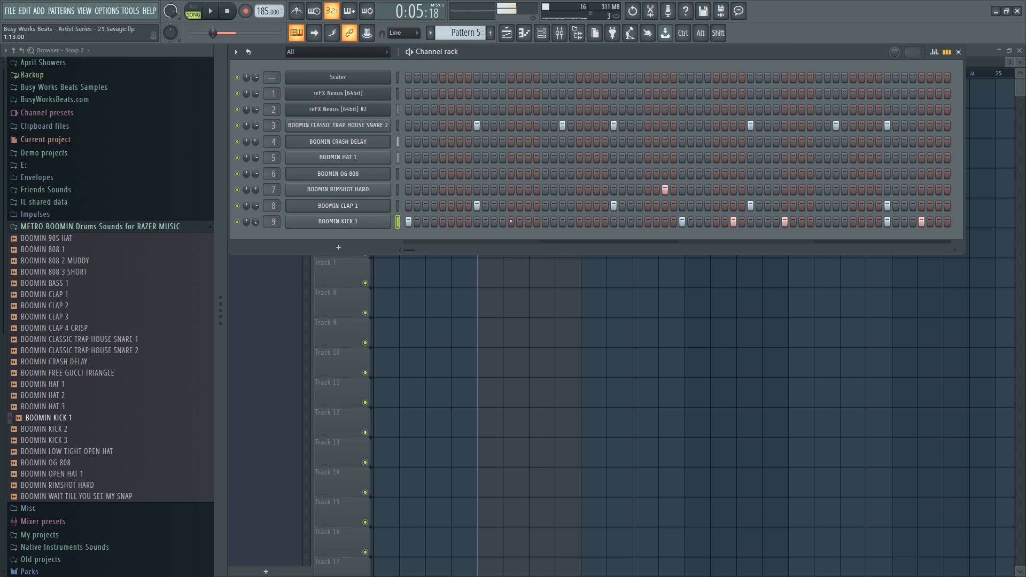
pyautogui.press('space')
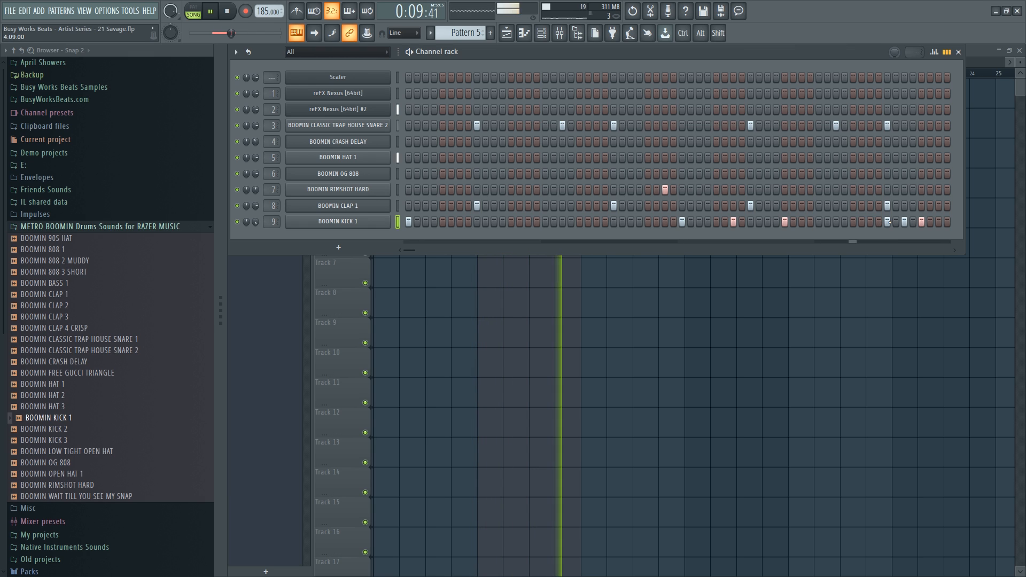
pyautogui.press('F6')
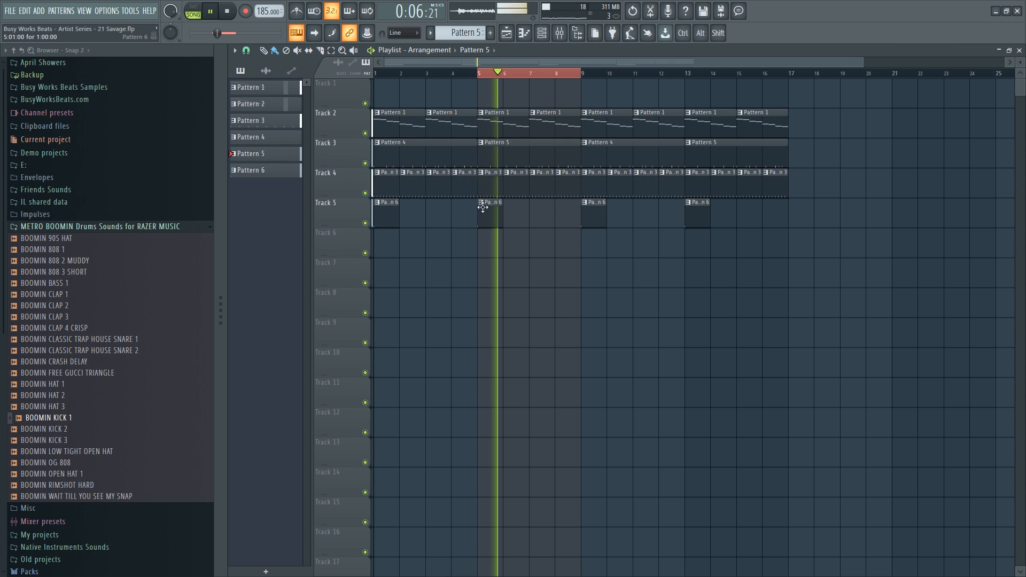
pyautogui.press('space')
pyautogui.click(489, 76)
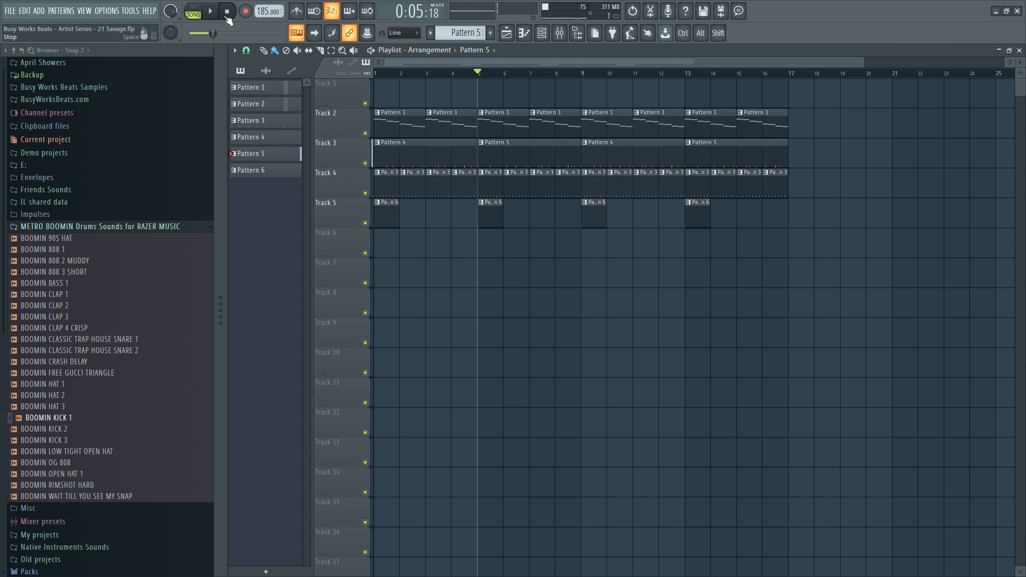
pyautogui.press('space')
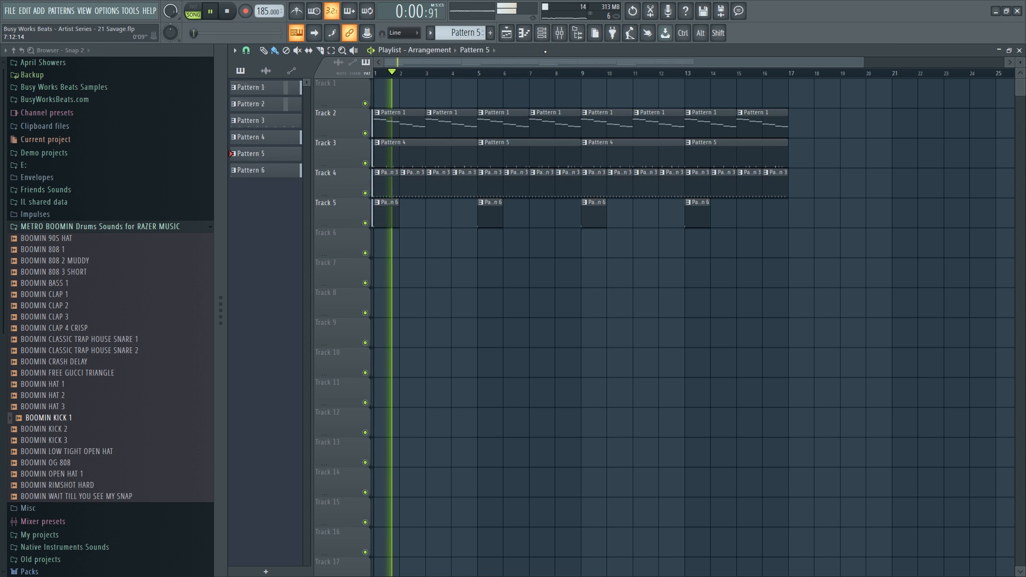
pyautogui.press('F6')
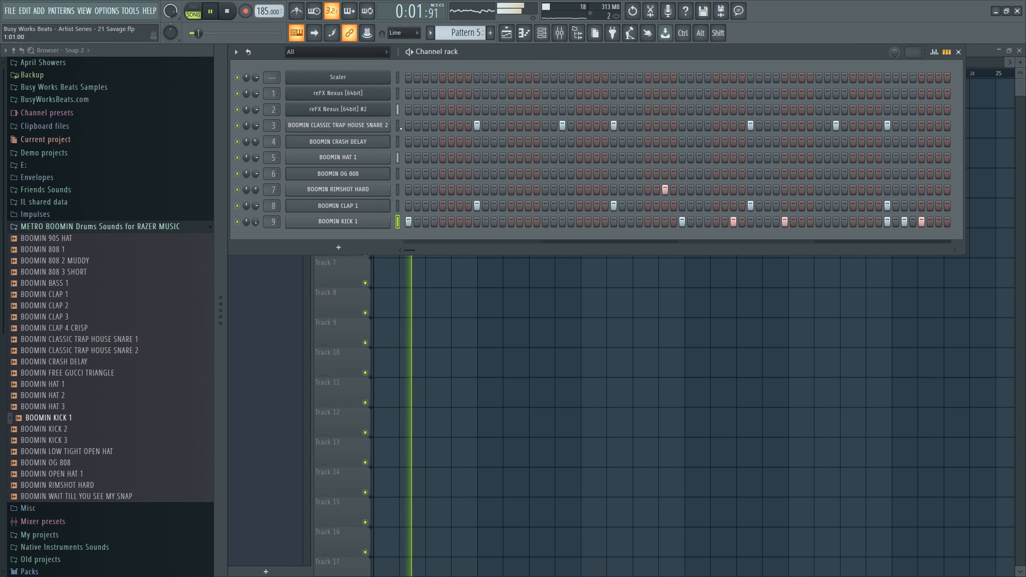
pyautogui.click(382, 173)
pyautogui.click(325, 174)
pyautogui.click(333, 198)
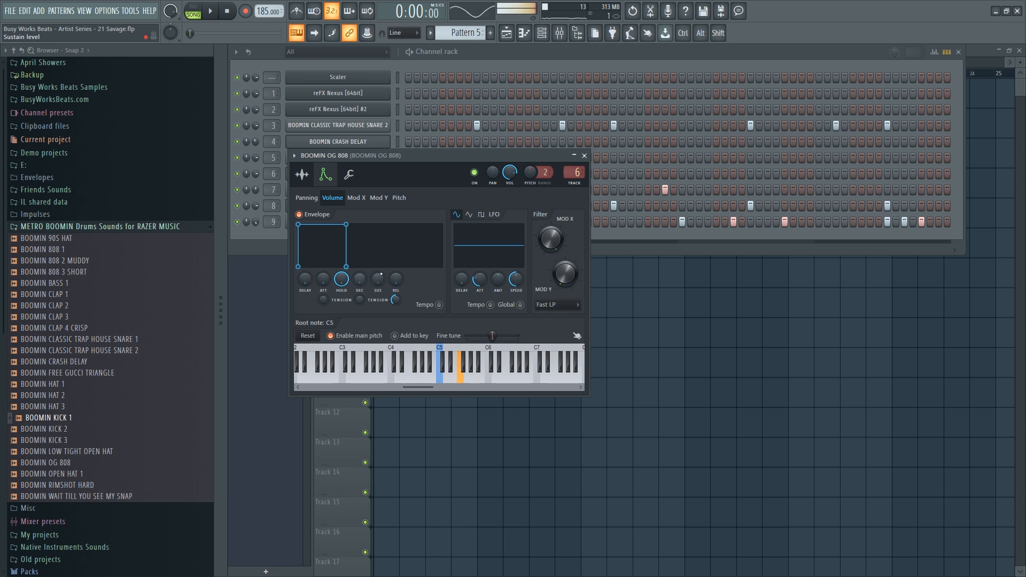
pyautogui.click(584, 156)
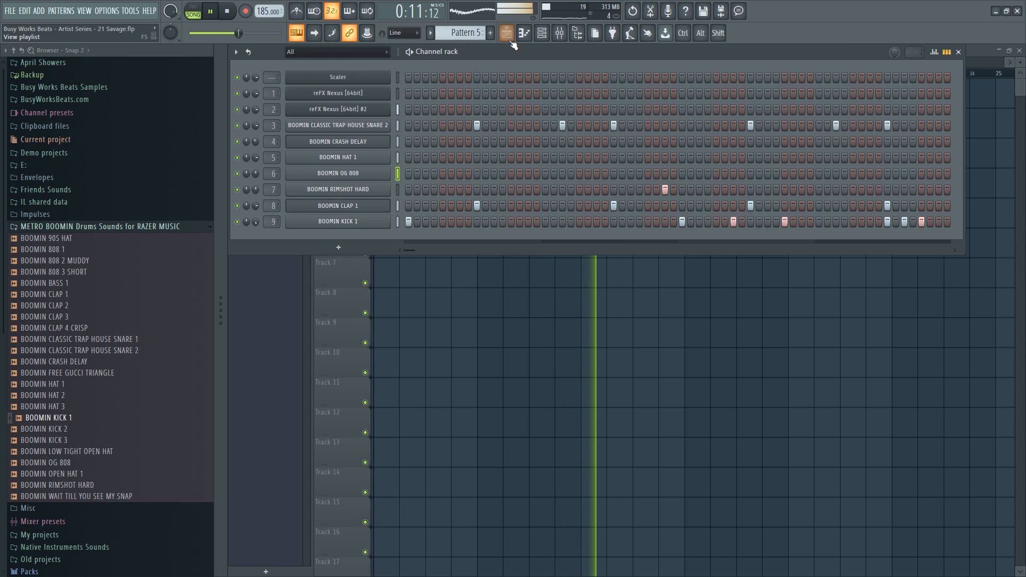
# Switch to empty Pattern 7, stop playback, and arm recording for notes and automation.
pyautogui.moveTo(466, 33); pyautogui.dragTo(466, 23)
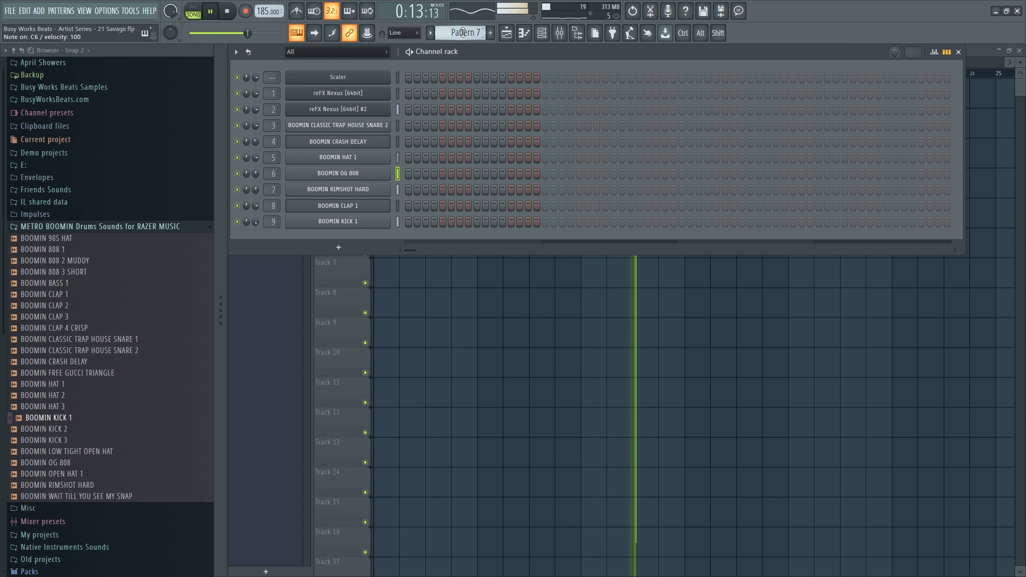
pyautogui.click(227, 13)
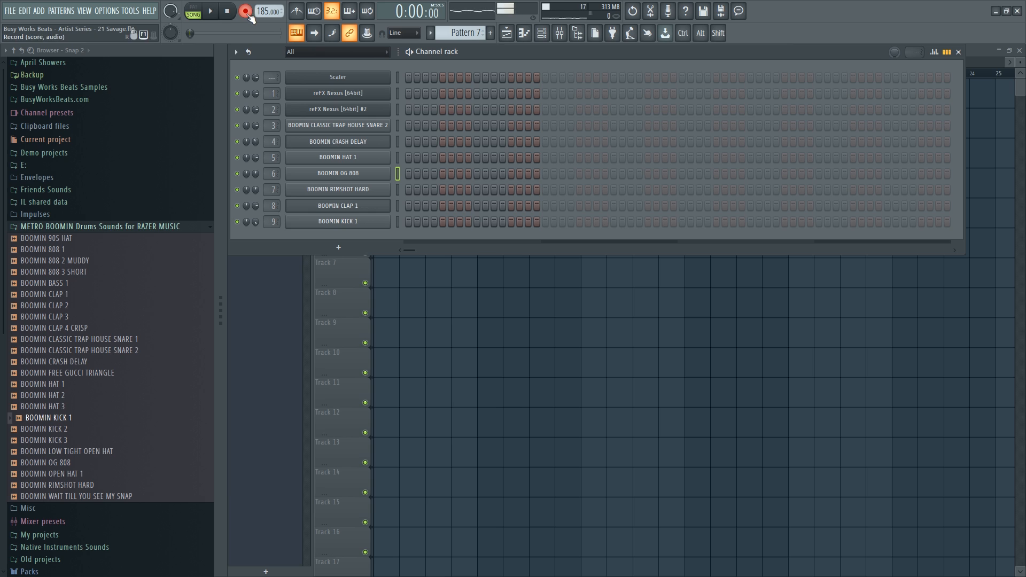
pyautogui.click(247, 14)
pyautogui.click(543, 411)
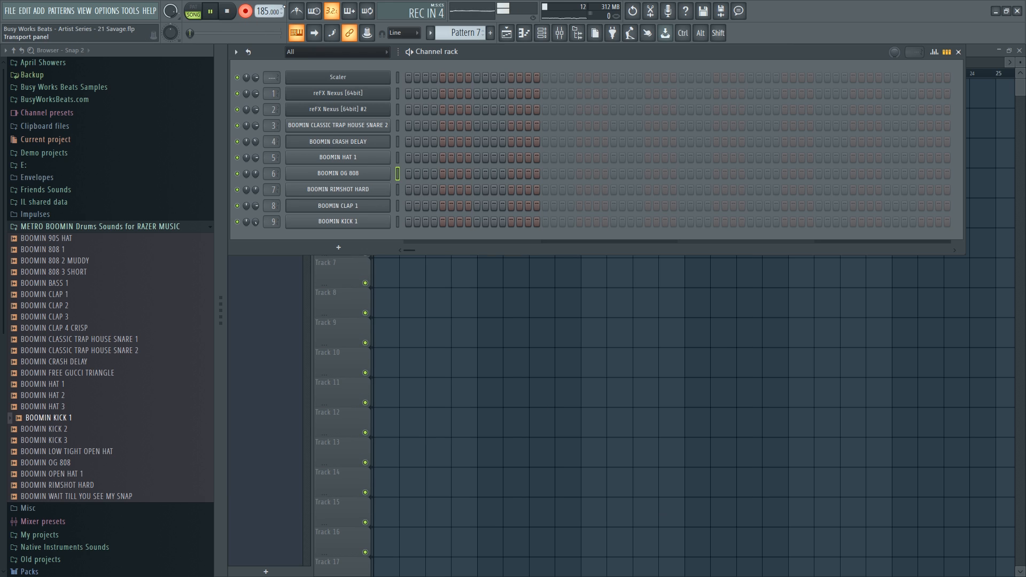
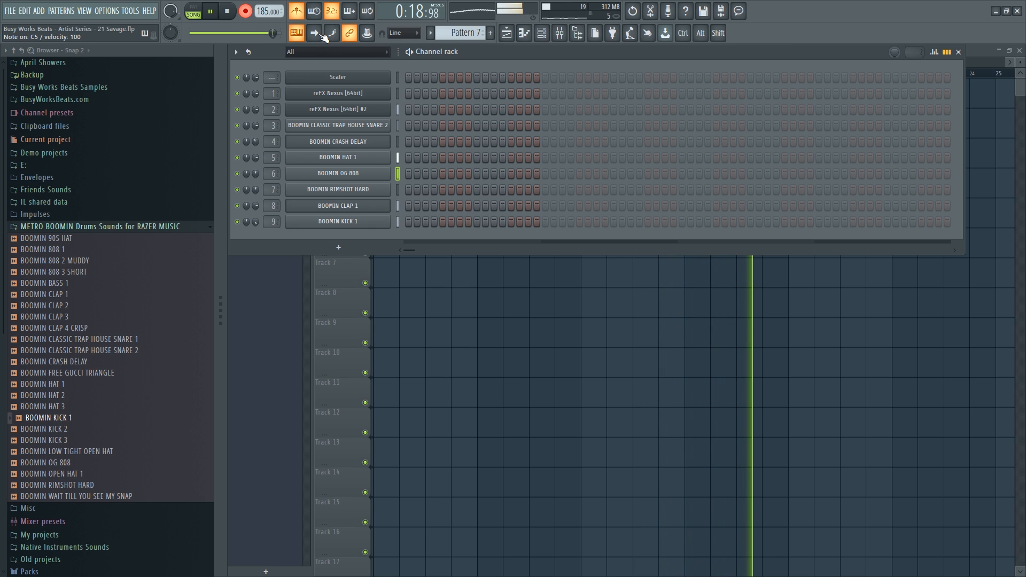
# Open the BOOMIN OG 808 piano roll and play back its notes.
pyautogui.press('space')
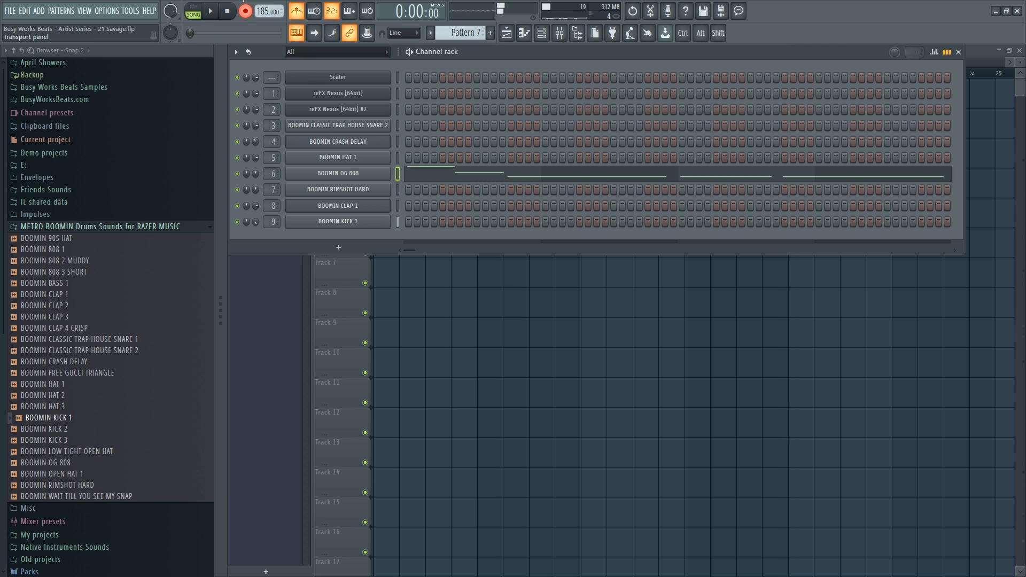
pyautogui.click(427, 172)
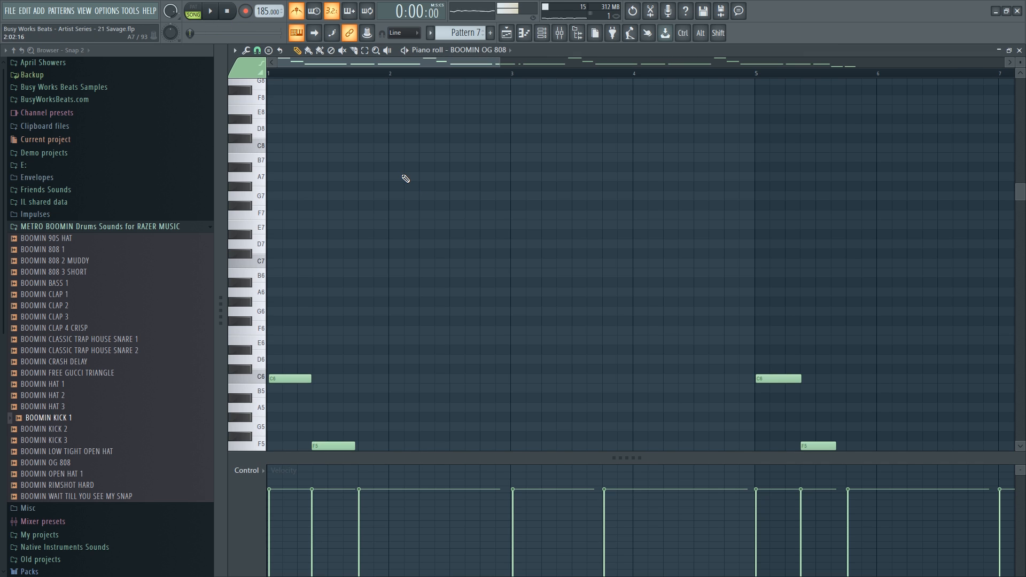
pyautogui.press('space')
pyautogui.scroll(-7, 415, 214)
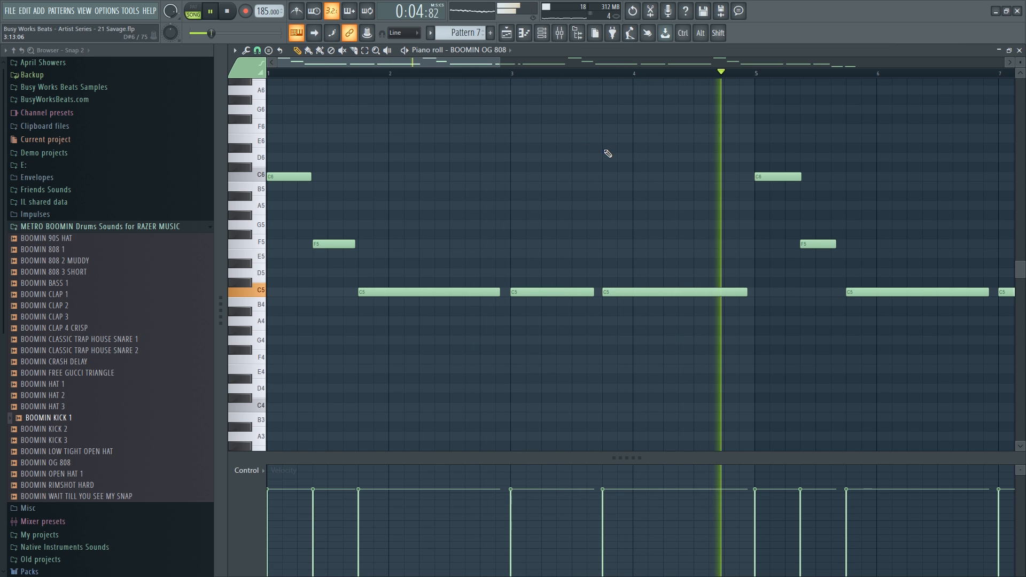
pyautogui.scroll(-3, 608, 81)
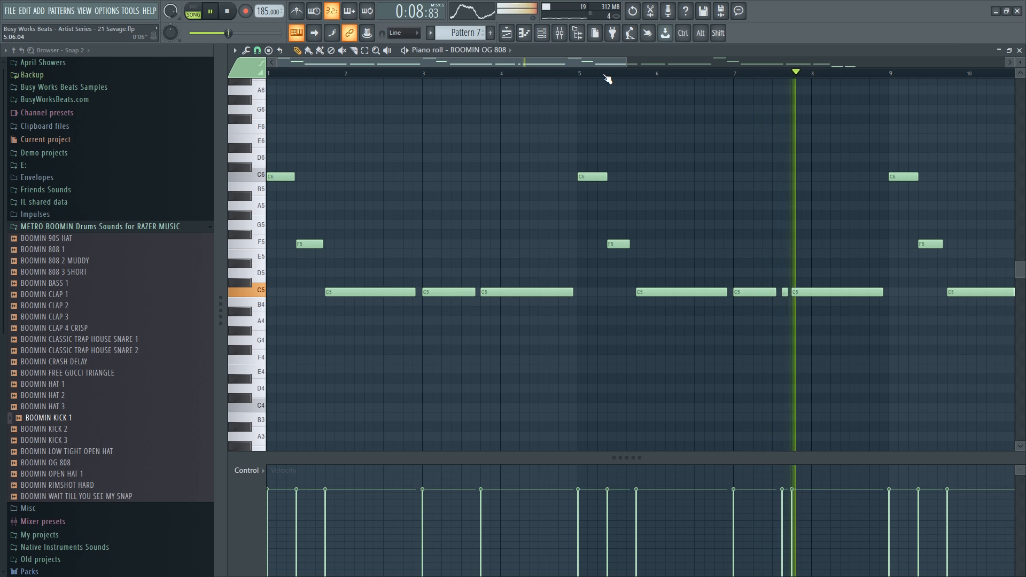
pyautogui.press('space')
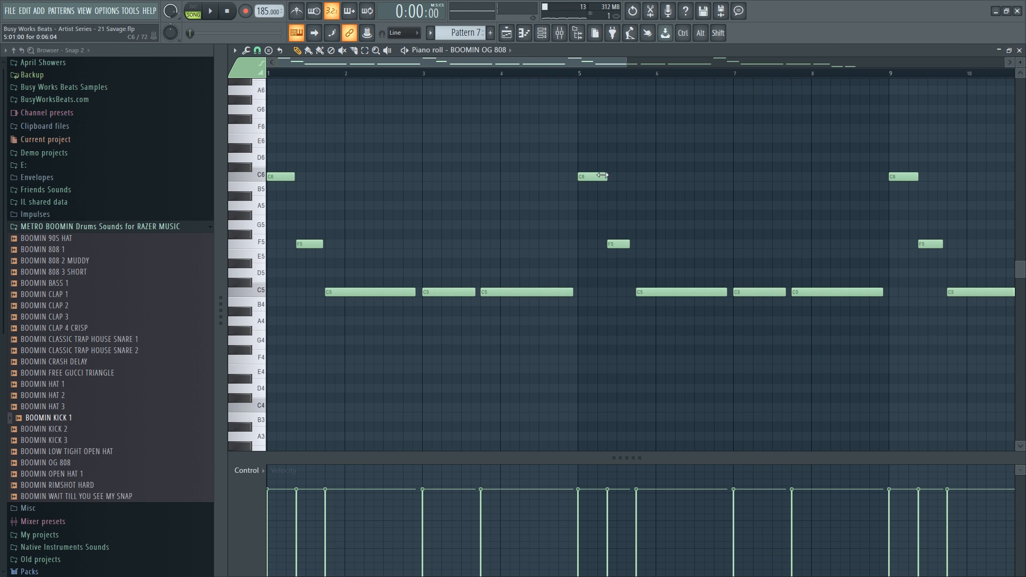
# Check the 808's channel settings and the Mixer, then close the 808 piano roll.
pyautogui.click(541, 33)
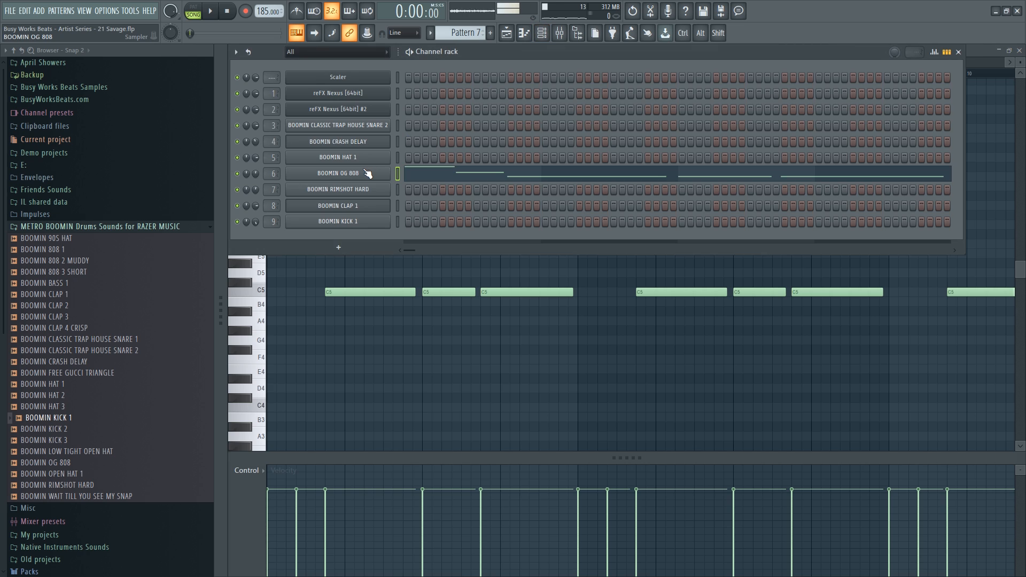
pyautogui.click(368, 174)
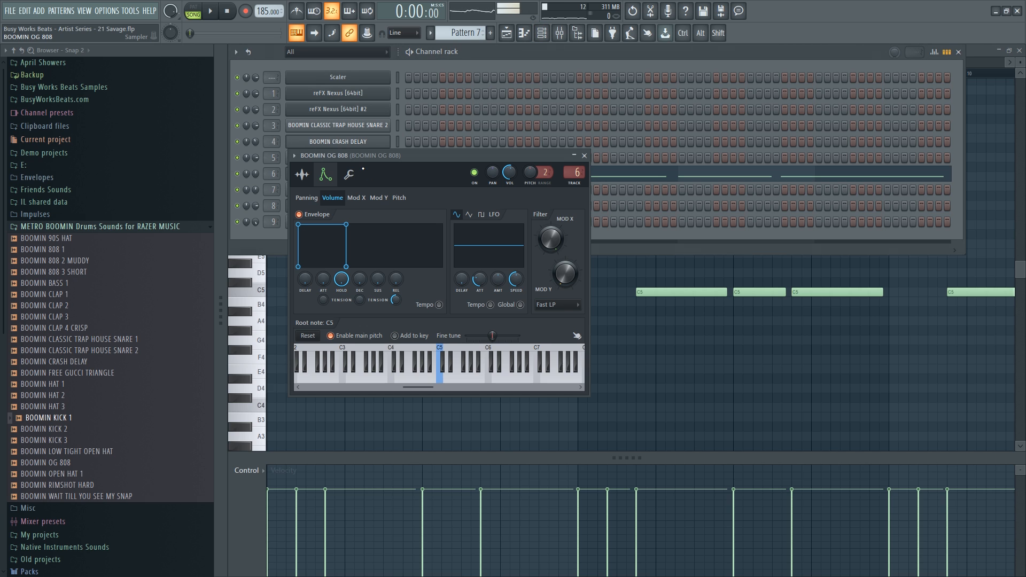
pyautogui.click(636, 364)
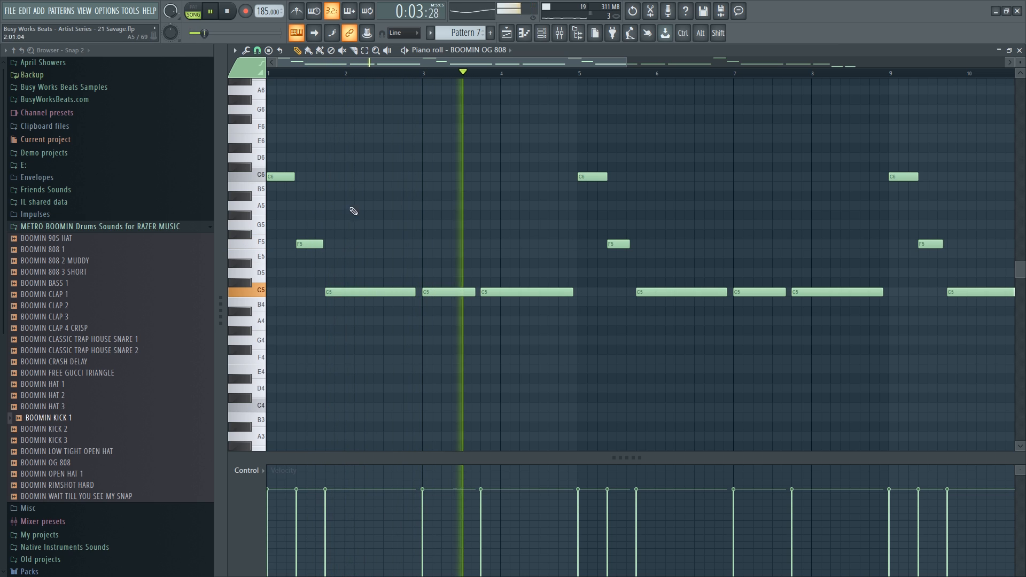
pyautogui.press('space')
pyautogui.press('space')
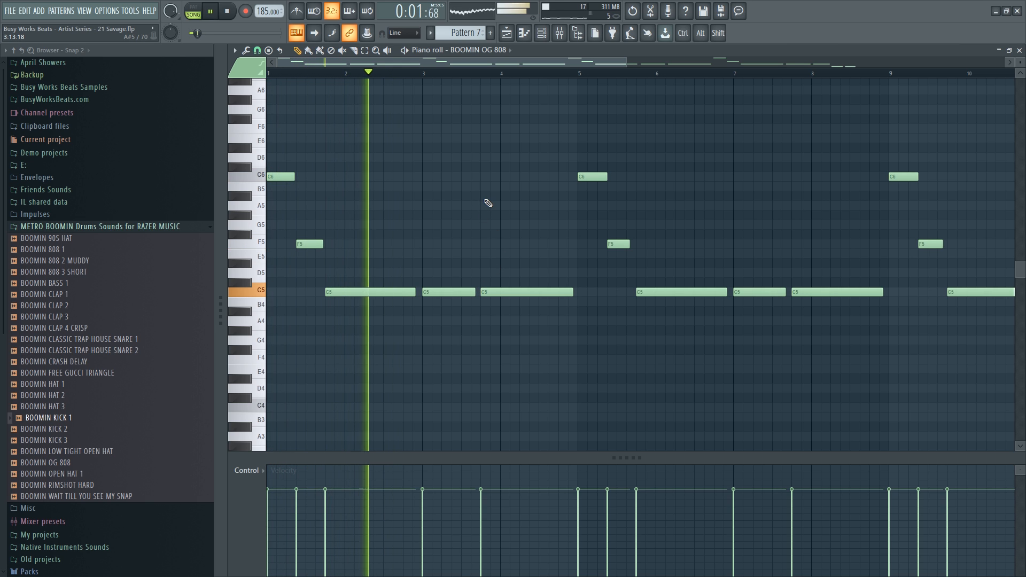
pyautogui.click(559, 33)
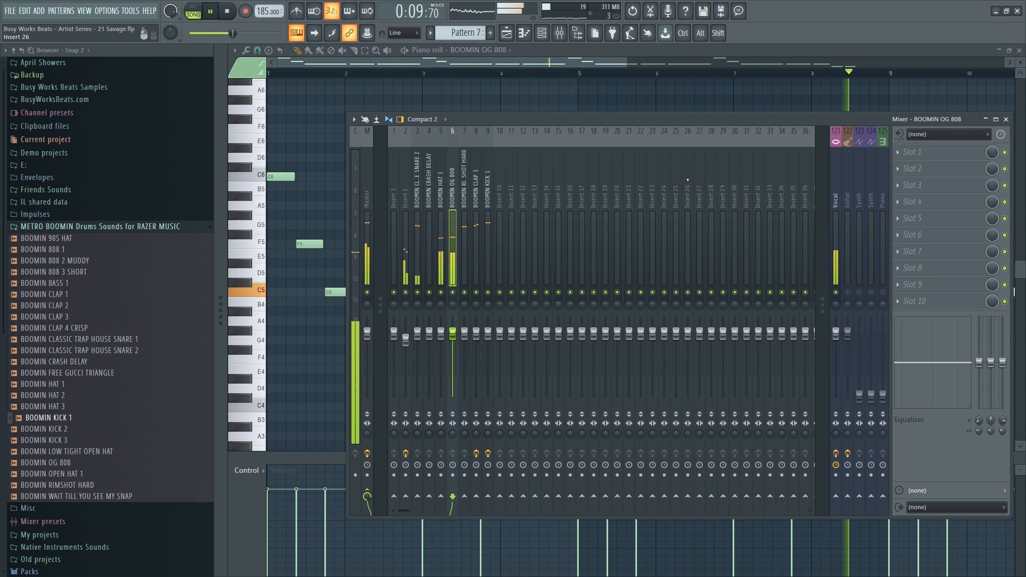
pyautogui.press('F9')
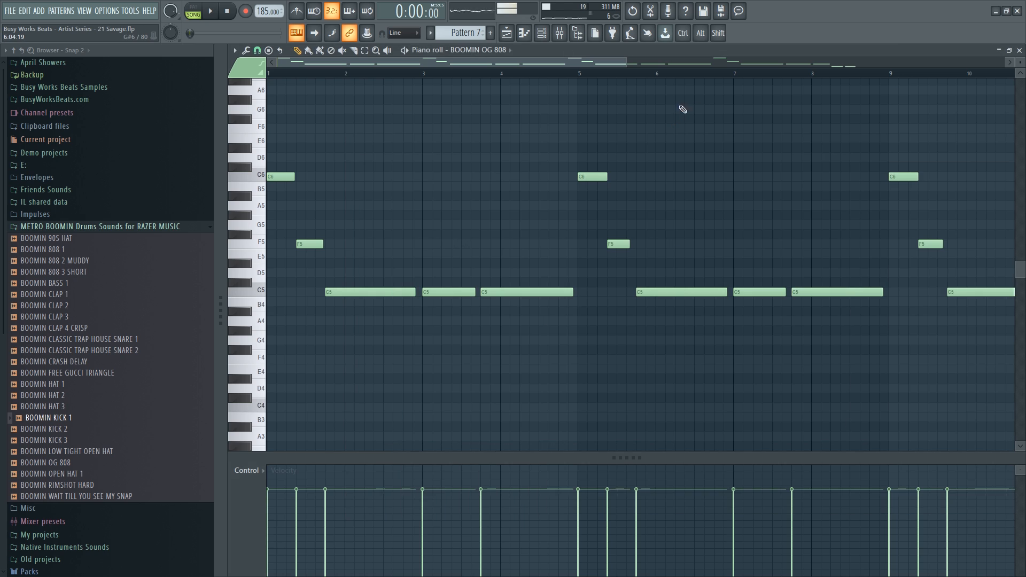
pyautogui.click(1019, 52)
pyautogui.rightClick(991, 86)
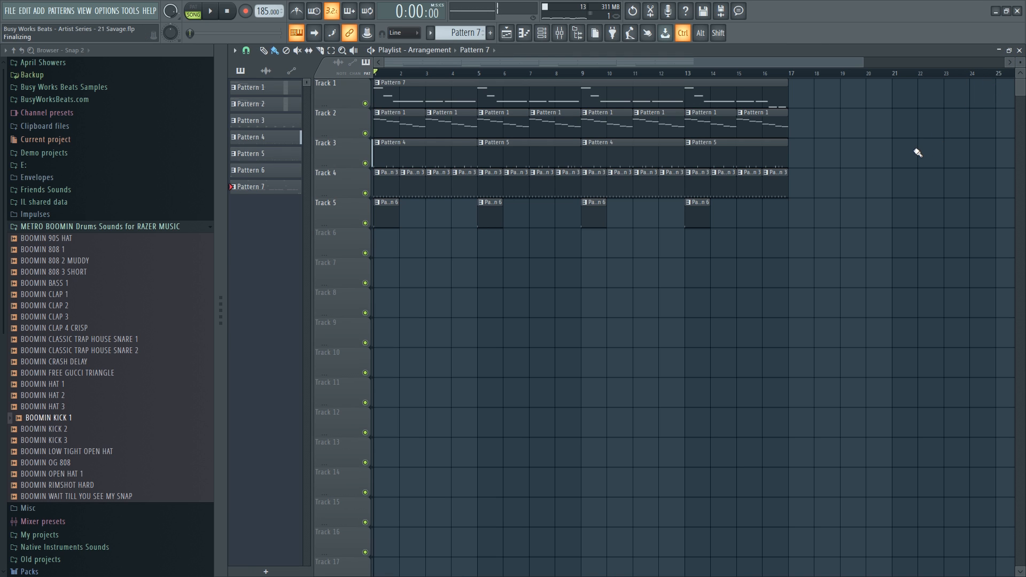
# Duplicate all arrangement clips into bars 17–32 and save the project.
pyautogui.press('space')
pyautogui.scroll(-2, 467, 83)
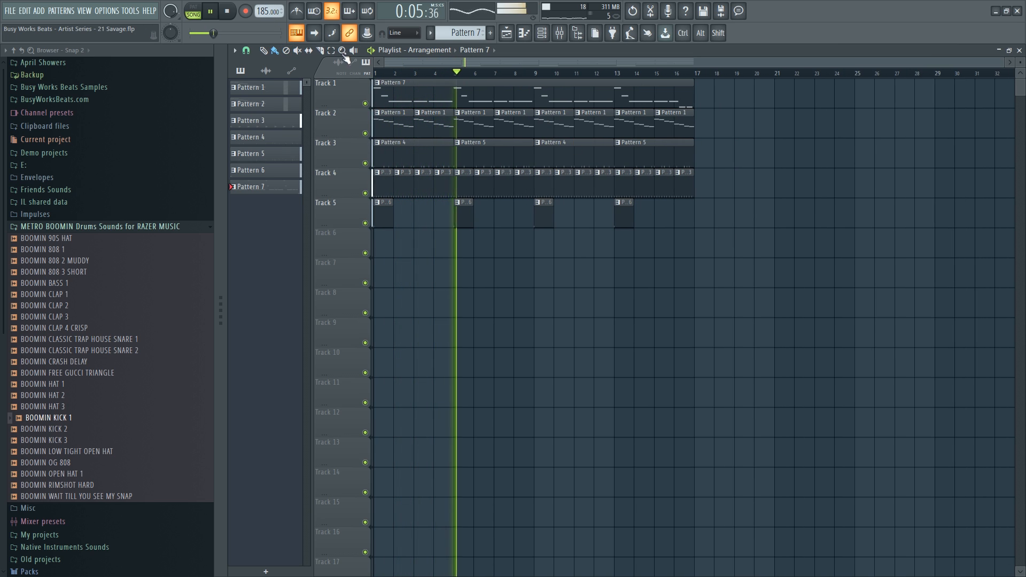
pyautogui.click(541, 33)
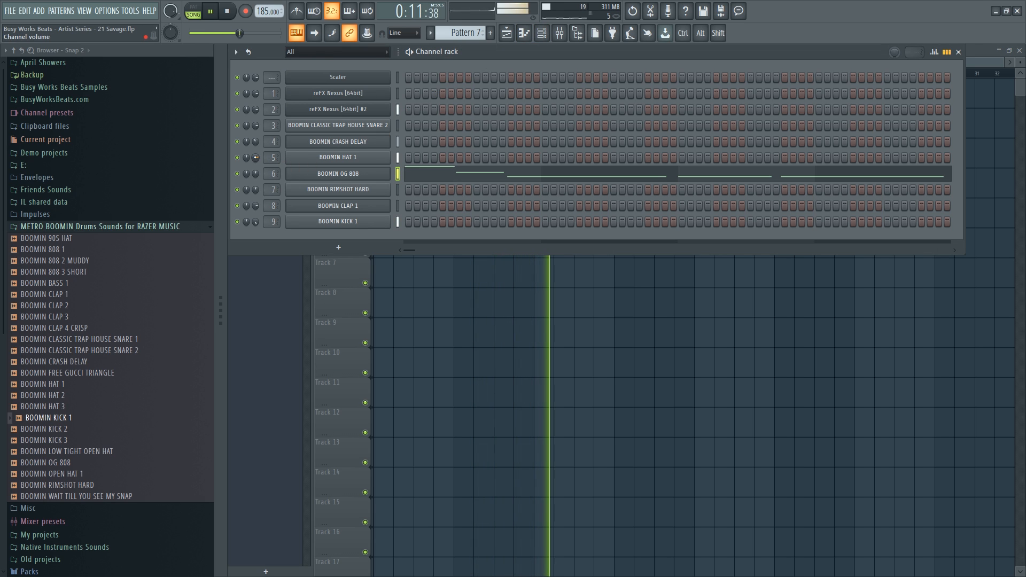
pyautogui.click(462, 321)
pyautogui.moveTo(768, 287); pyautogui.dragTo(361, 79)
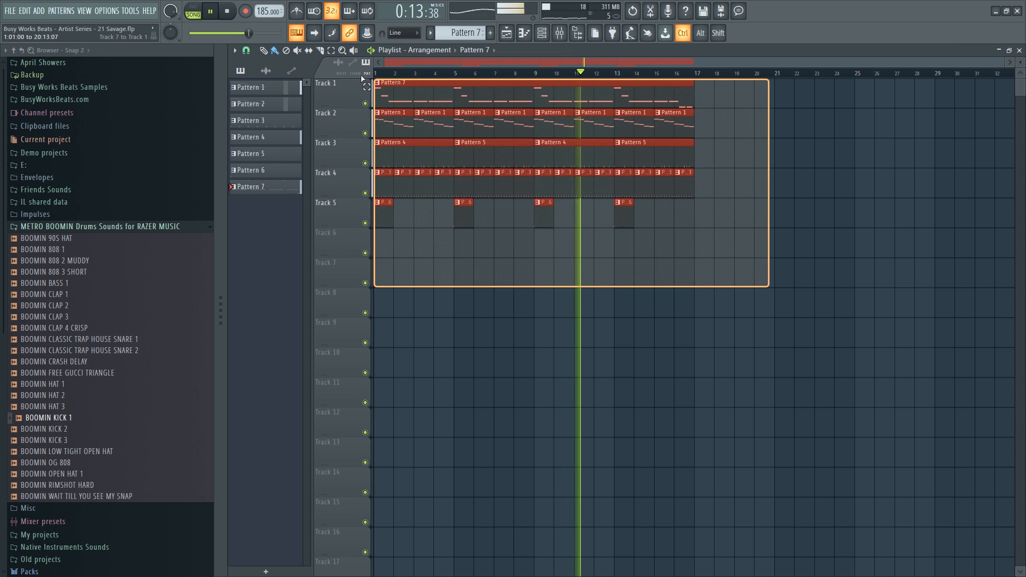
pyautogui.hotkey('ctrl', 'b')
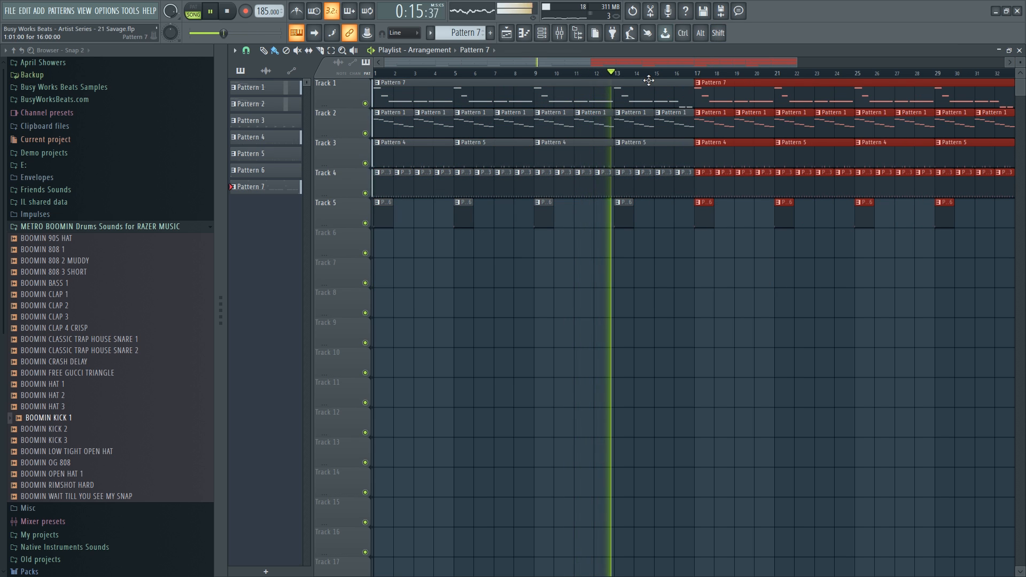
pyautogui.scroll(-3, 649, 80)
pyautogui.keyDown('ctrl'); pyautogui.click(647, 279); pyautogui.keyUp('ctrl')
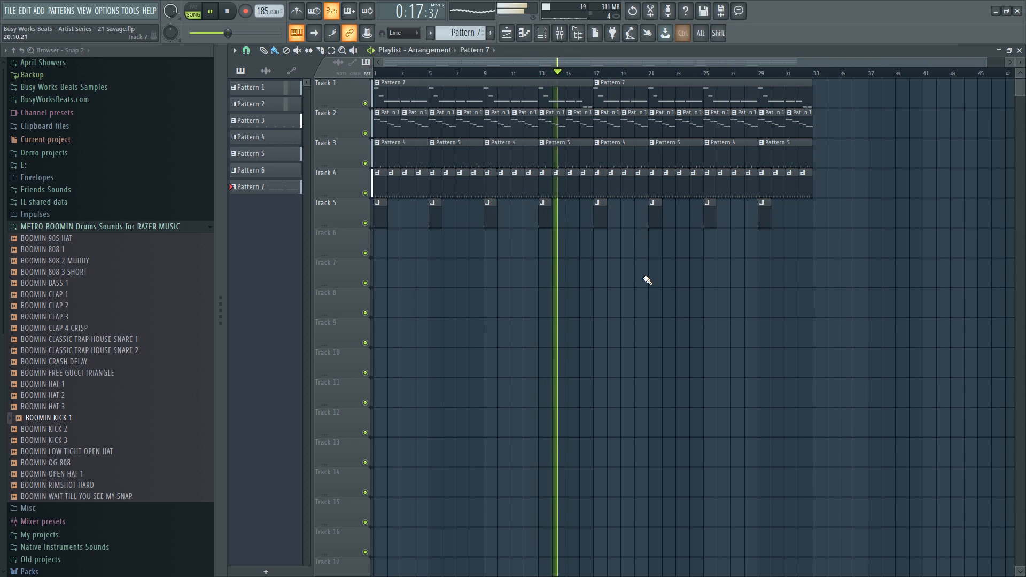
pyautogui.hotkey('ctrl', 's')
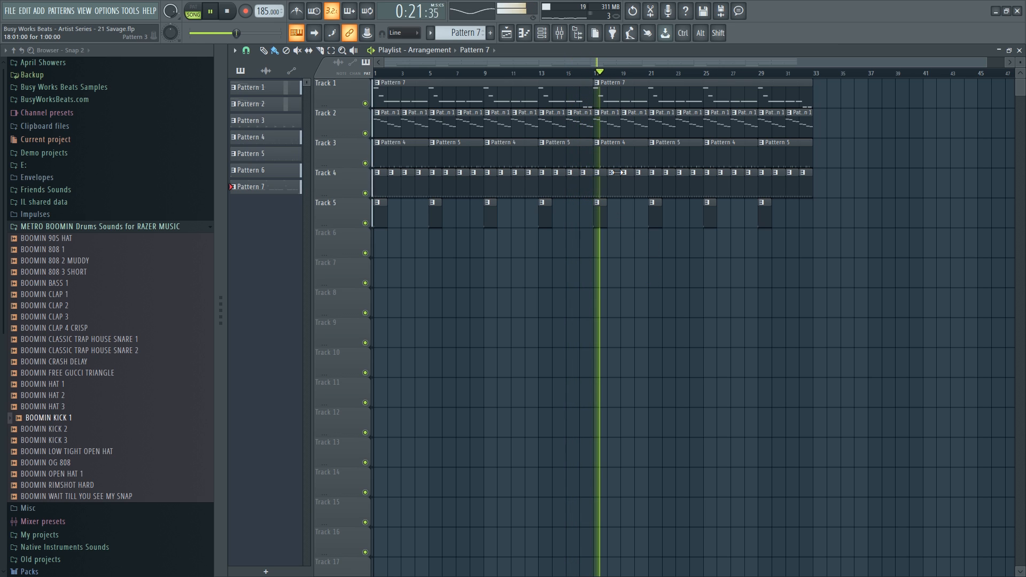
# Trim the first Pattern 7 clip on Track 1 so it starts at bar 9.
pyautogui.press('space')
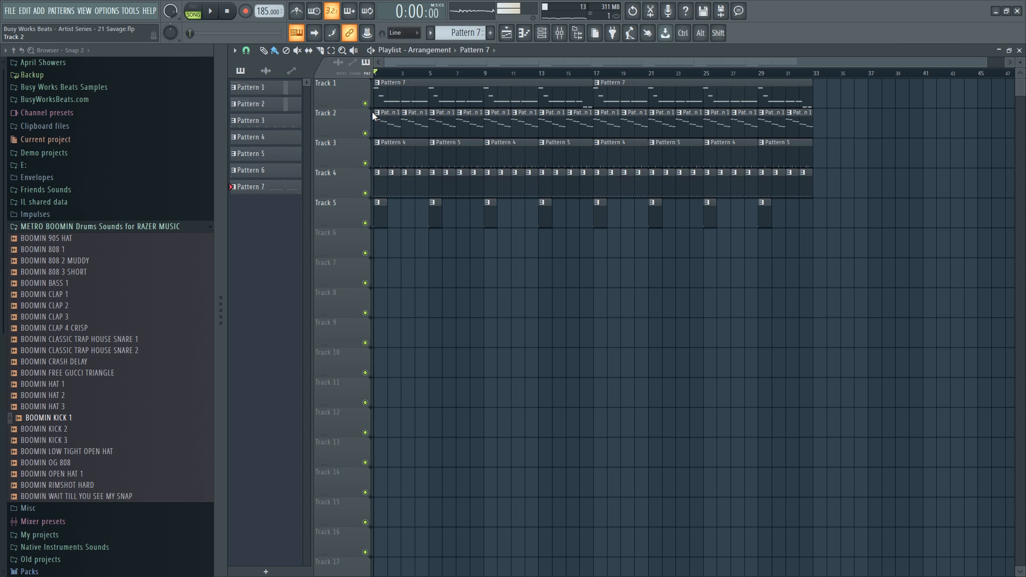
pyautogui.press('space')
pyautogui.press('space')
pyautogui.press('space')
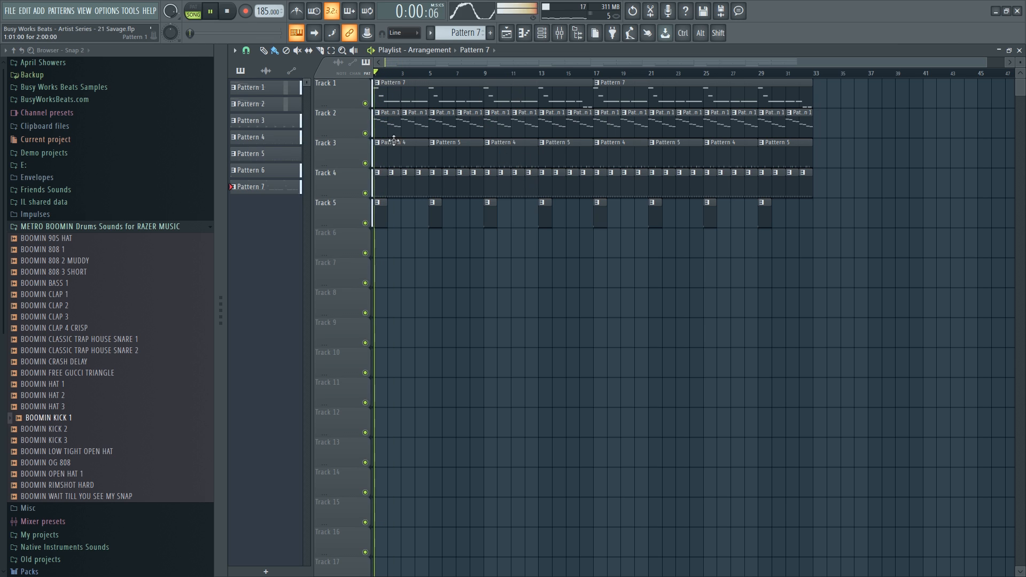
pyautogui.hotkey('ctrl', 'z')
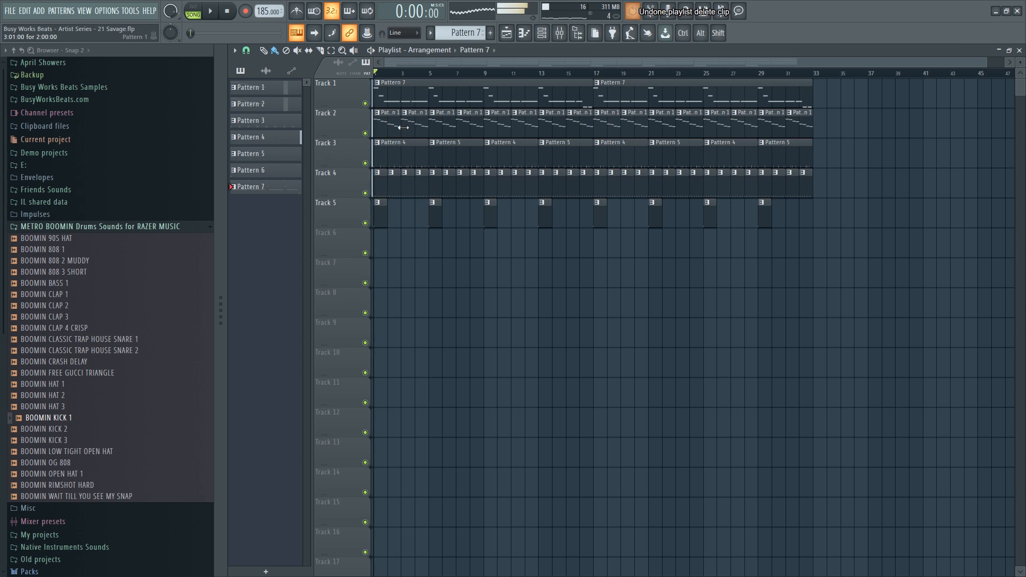
pyautogui.rightClick(401, 91)
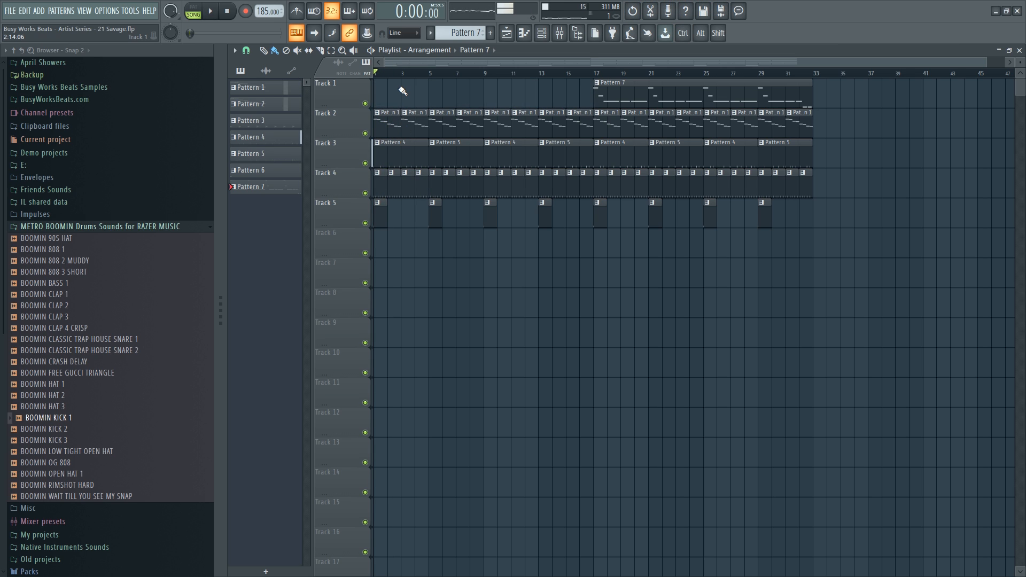
pyautogui.hotkey('ctrl', 'z')
pyautogui.press('space')
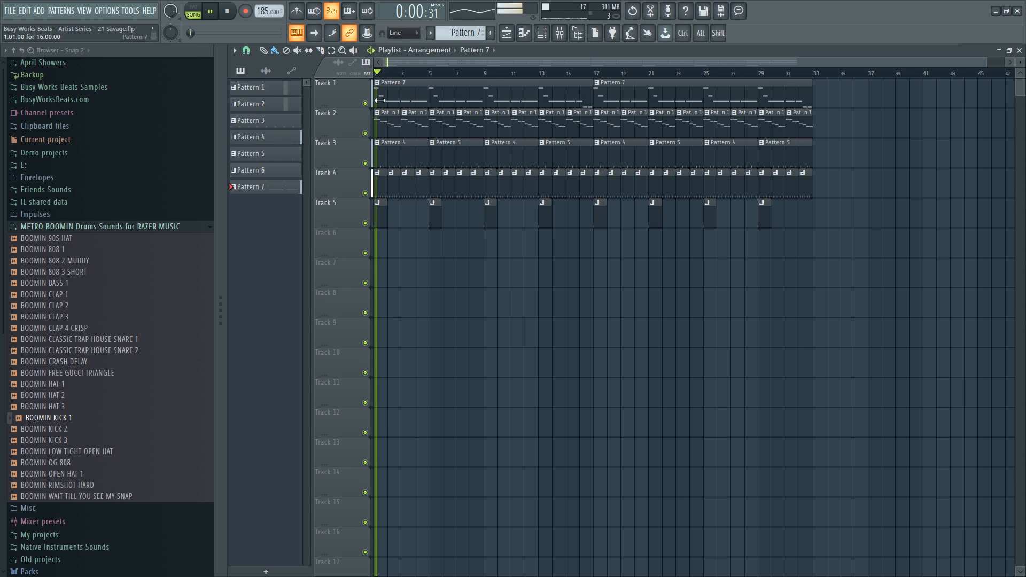
pyautogui.moveTo(376, 100); pyautogui.dragTo(485, 99)
pyautogui.press('space')
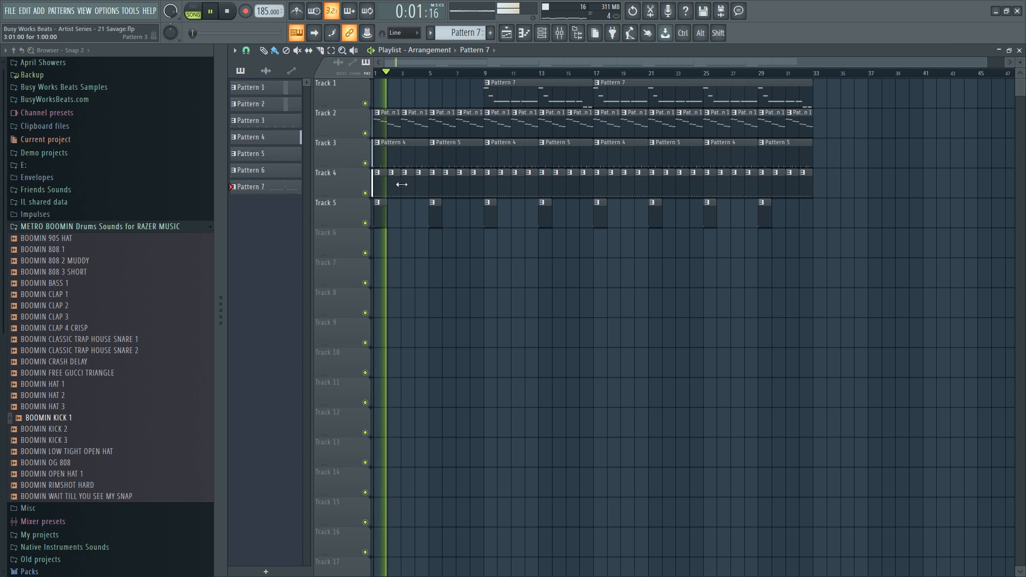
pyautogui.press('space')
# Delete Track 3's Pattern 4 clip at bar 1 and Pattern 5 clip at bar 5.
pyautogui.rightClick(377, 160)
pyautogui.press('space')
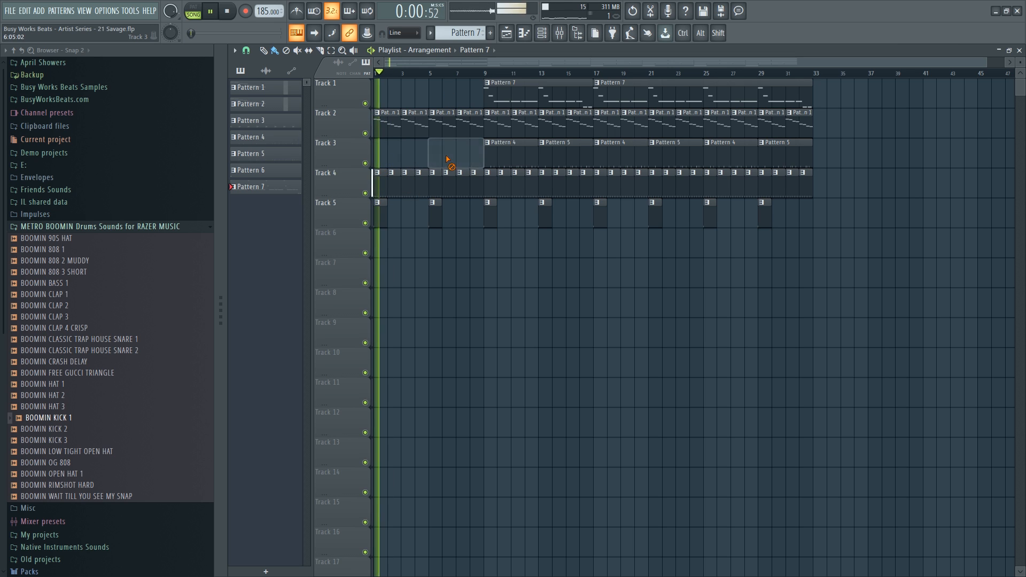
pyautogui.rightClick(450, 158)
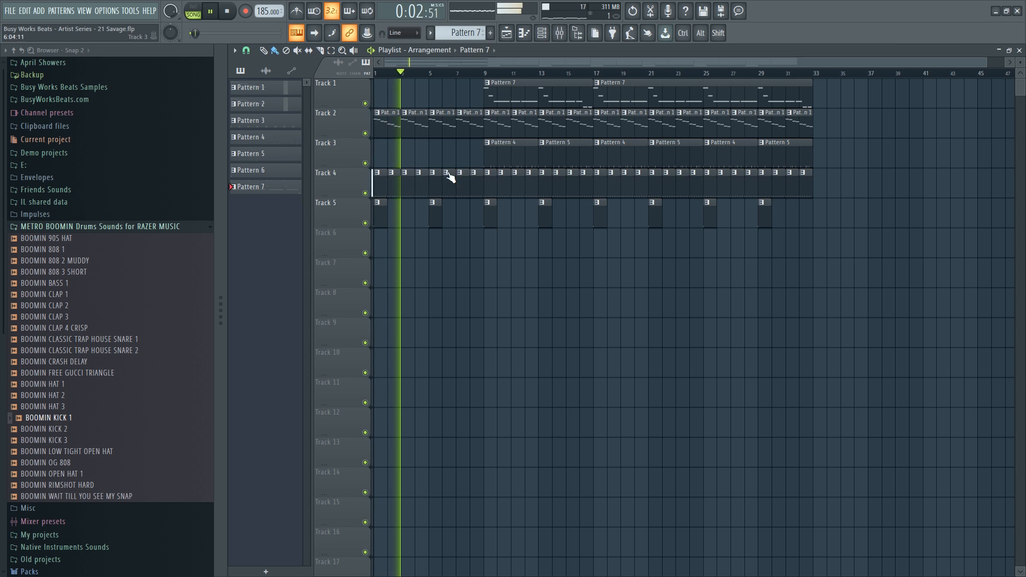
pyautogui.click(543, 34)
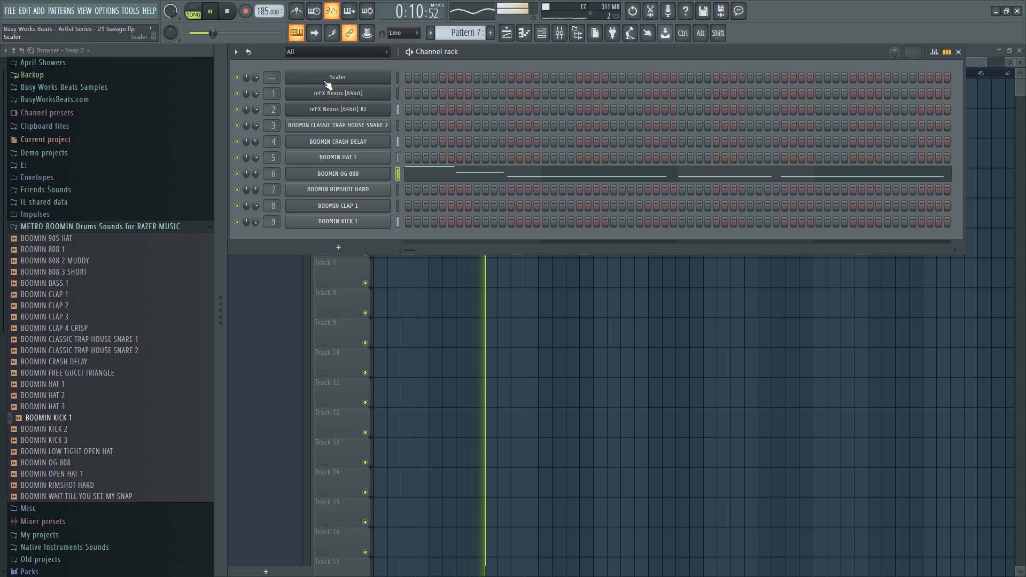
# Delete the Scaler channel from the channel rack.
pyautogui.rightClick(346, 81)
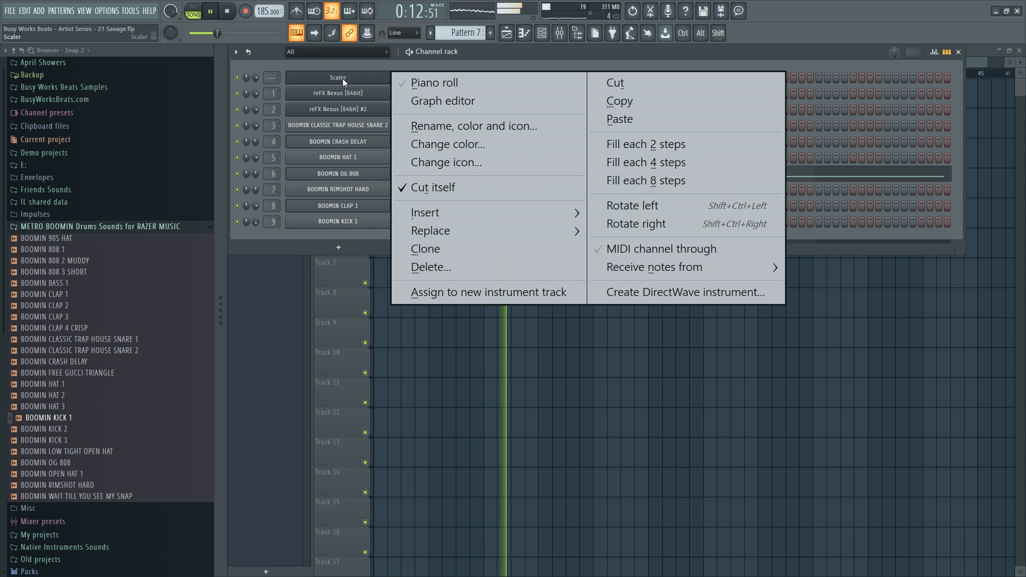
pyautogui.press('d')
pyautogui.press('Return')
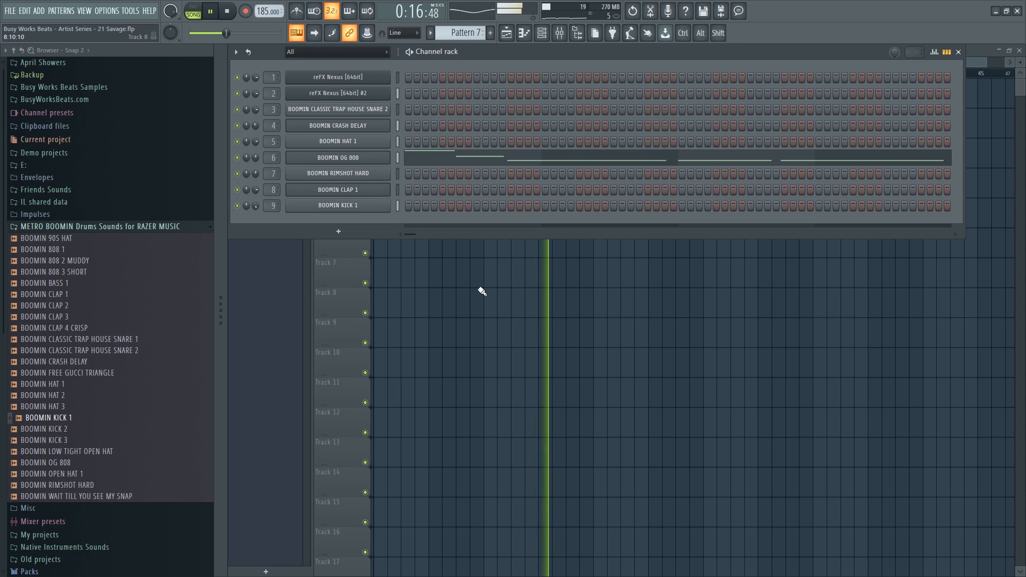
pyautogui.press('F6')
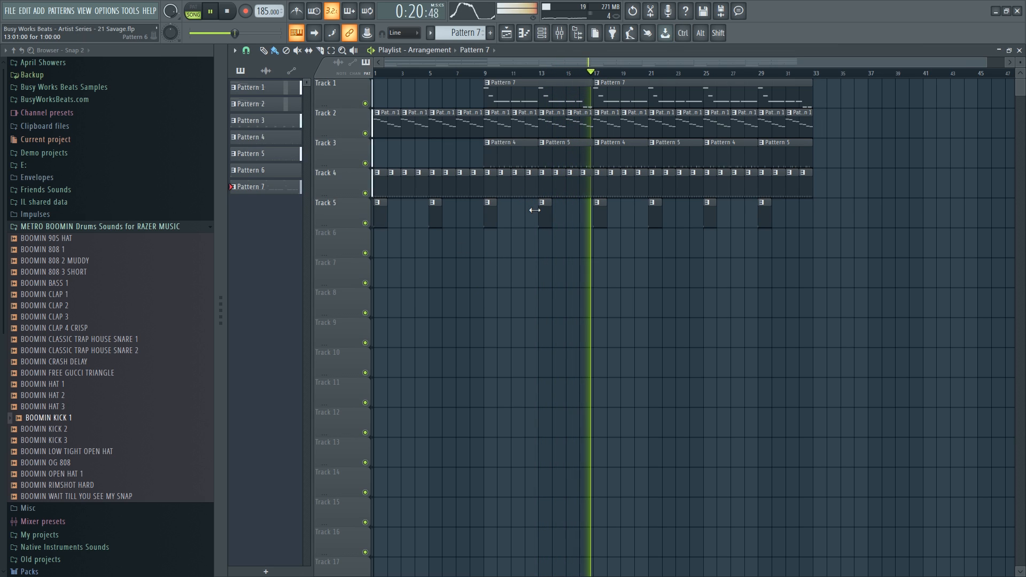
# Inspect the BOOMIN OG 808 channel settings, including its miscellaneous page.
pyautogui.click(545, 36)
pyautogui.press('space')
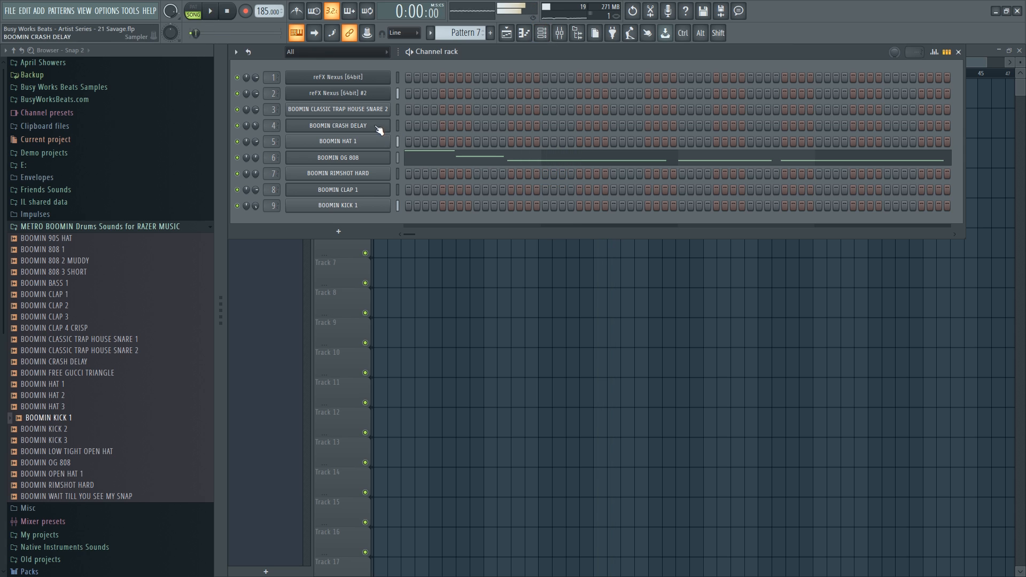
pyautogui.click(359, 158)
pyautogui.click(349, 174)
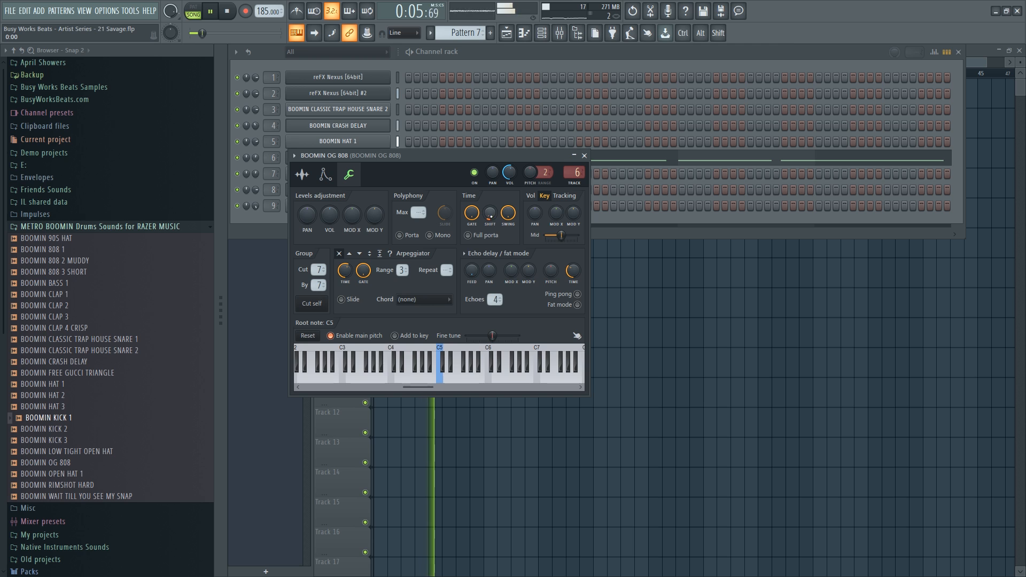
pyautogui.press('F5')
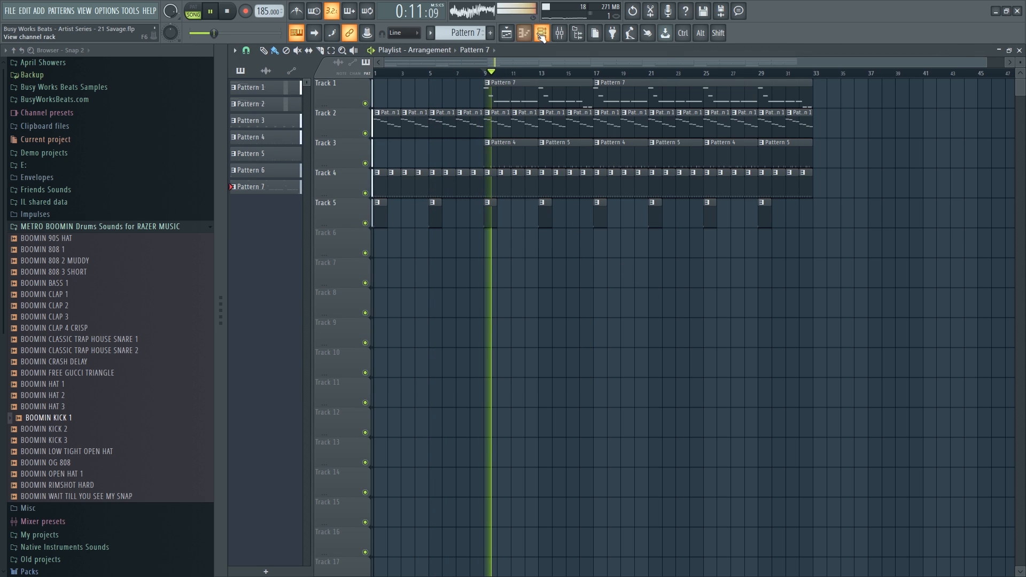
pyautogui.press('F6')
pyautogui.click(362, 159)
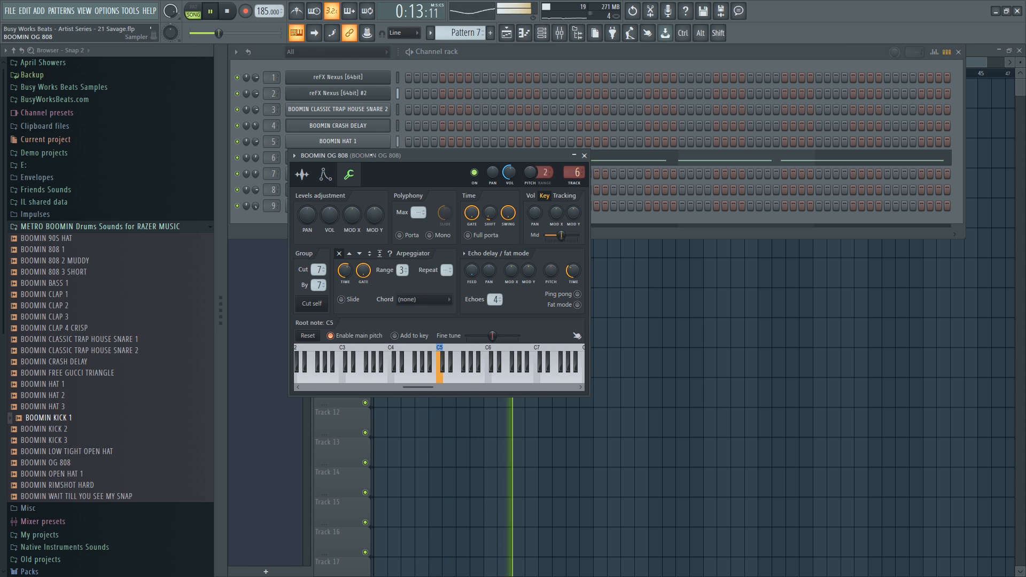
pyautogui.click(584, 155)
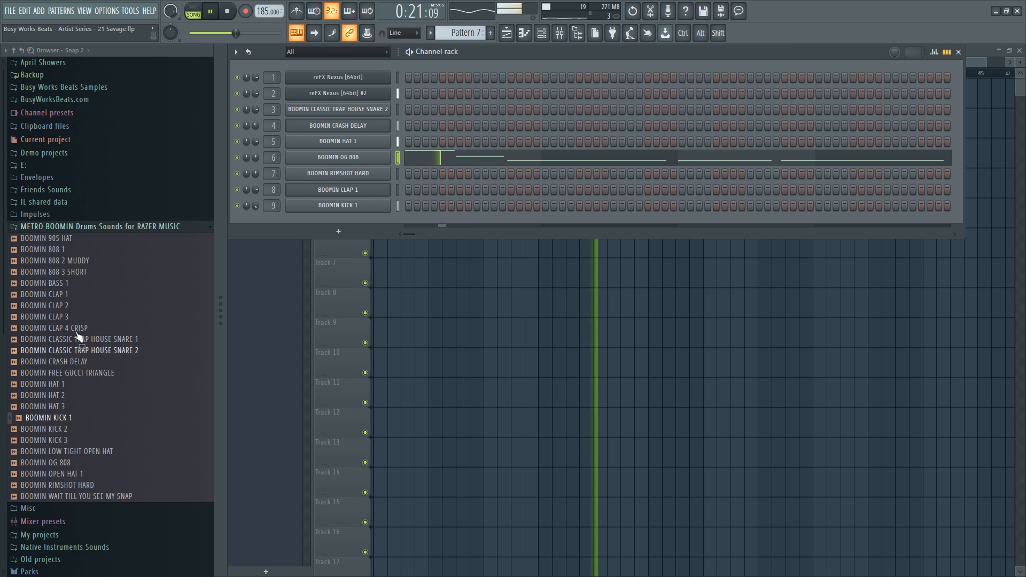
# Preview the BOOMIN FREE GUCCI TRIANGLE sample and collapse the METRO BOOMIN Drums folder.
pyautogui.click(126, 379)
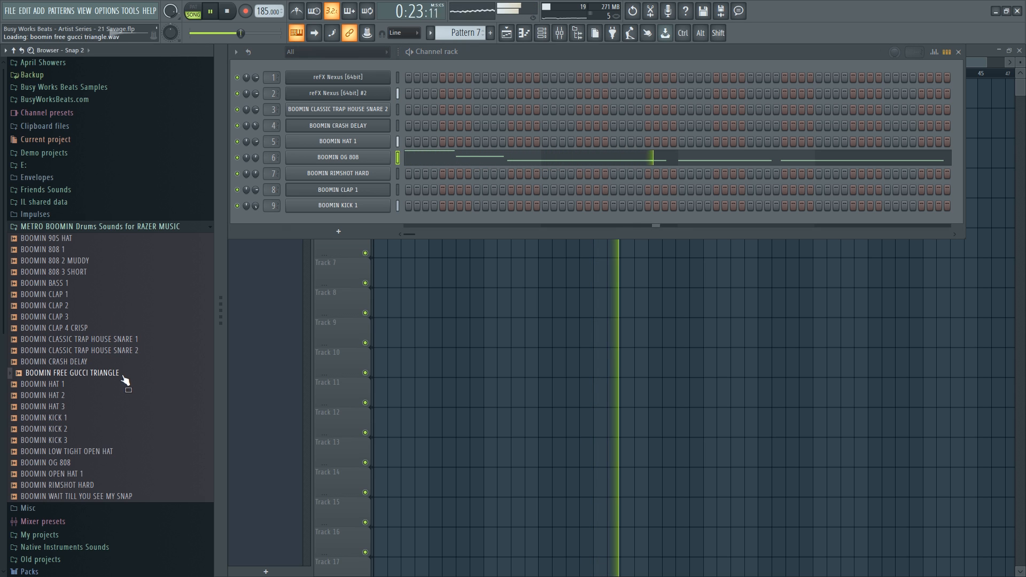
pyautogui.click(85, 228)
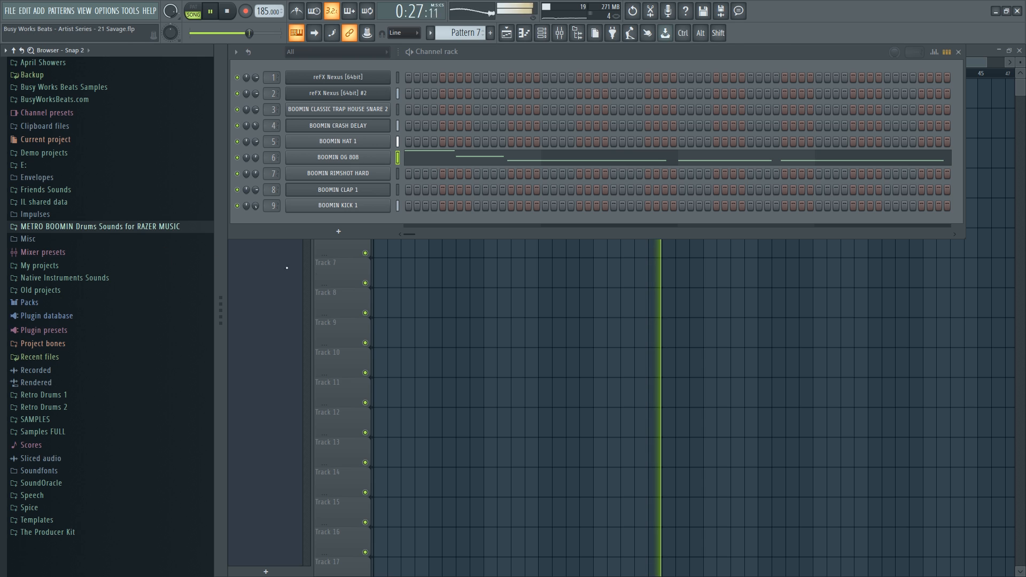
pyautogui.press('F6')
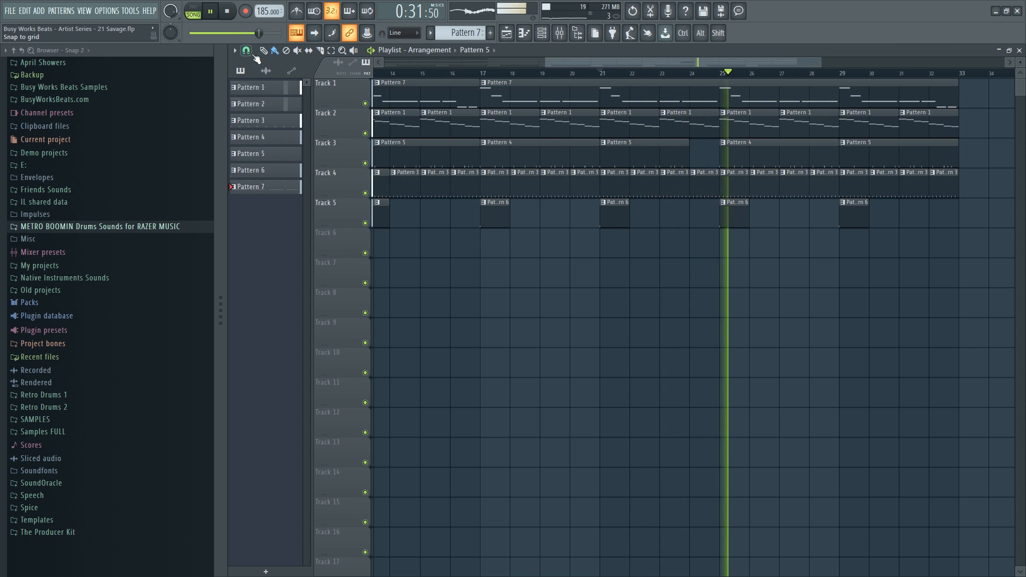
# With finer grid snap, shorten the Track 4 Pattern 3 clip near bar 24 and save.
pyautogui.click(247, 52)
pyautogui.click(299, 332)
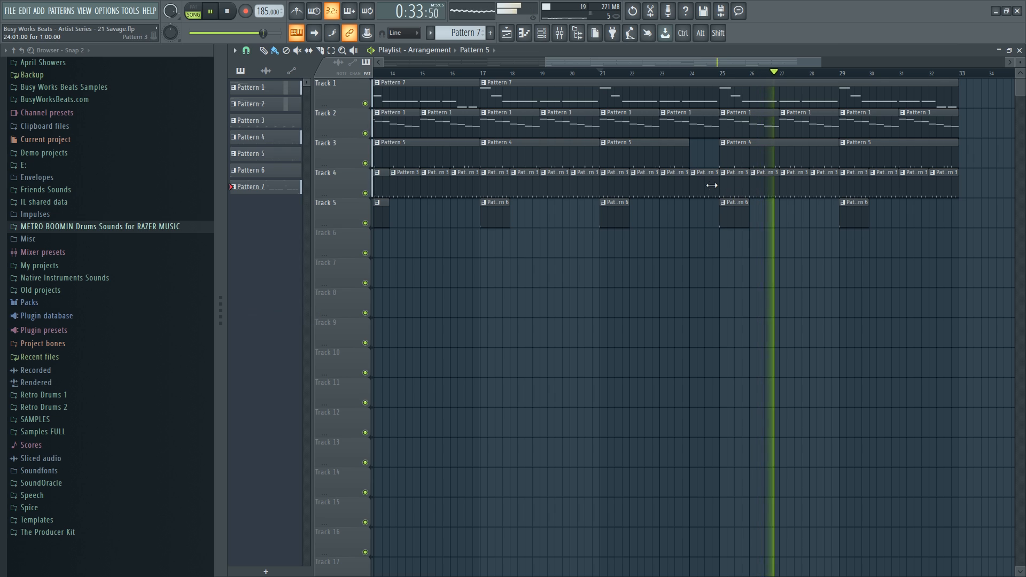
pyautogui.moveTo(711, 185); pyautogui.dragTo(704, 185)
pyautogui.press('space')
pyautogui.hotkey('ctrl', 's')
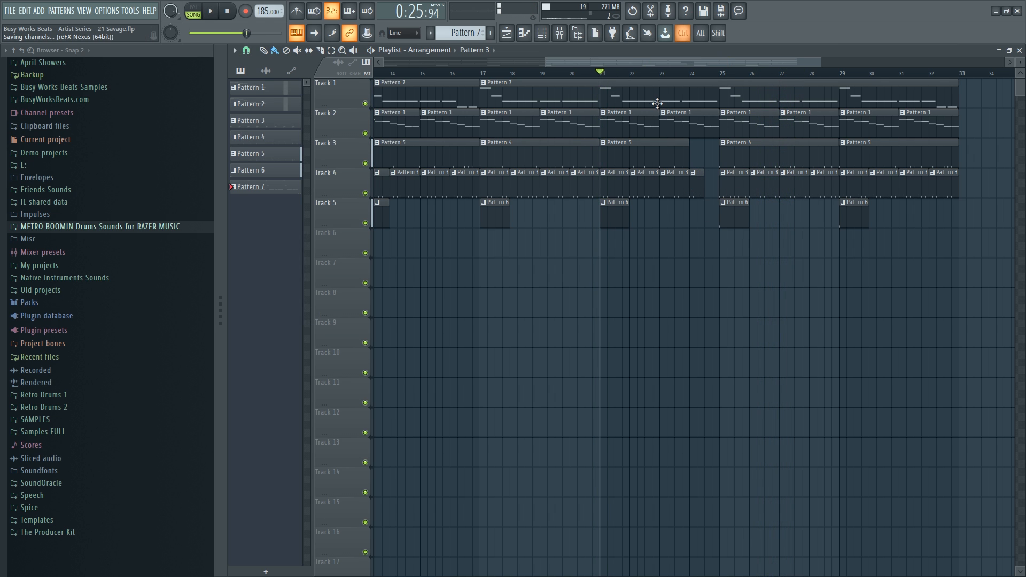
pyautogui.scroll(-5, 572, 75)
pyautogui.click(561, 33)
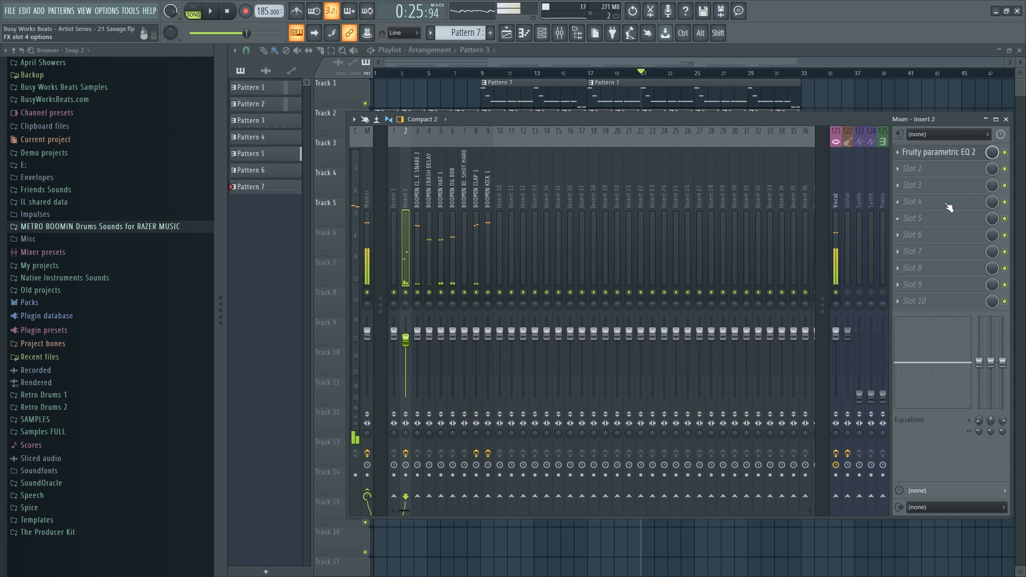
# Load HalfTime into insert 2's second effect slot and play to hear it.
pyautogui.click(926, 170)
pyautogui.click(756, 111)
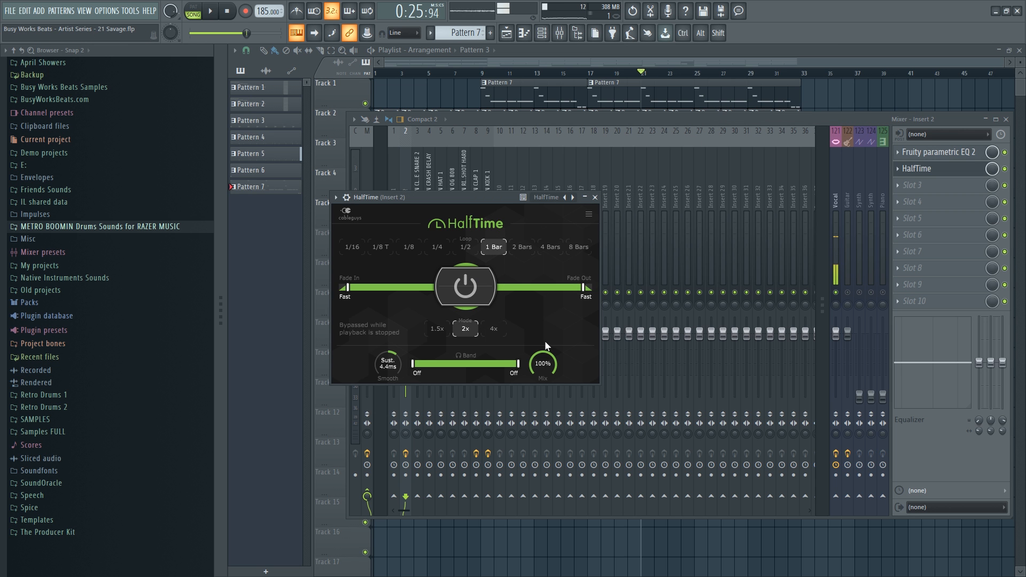
pyautogui.press('space')
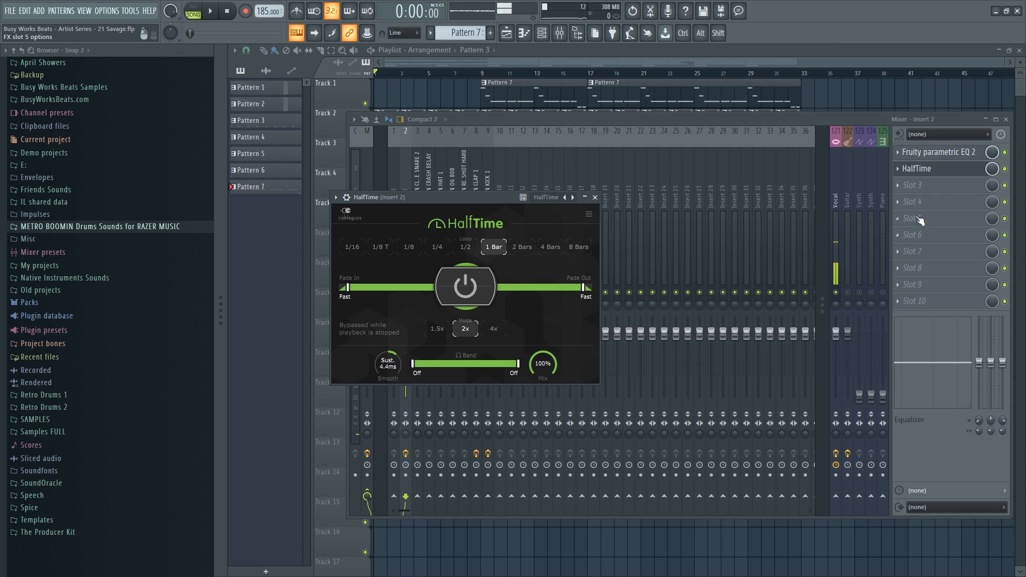
# Load Edison into the third slot and set it to record On Play.
pyautogui.click(938, 192)
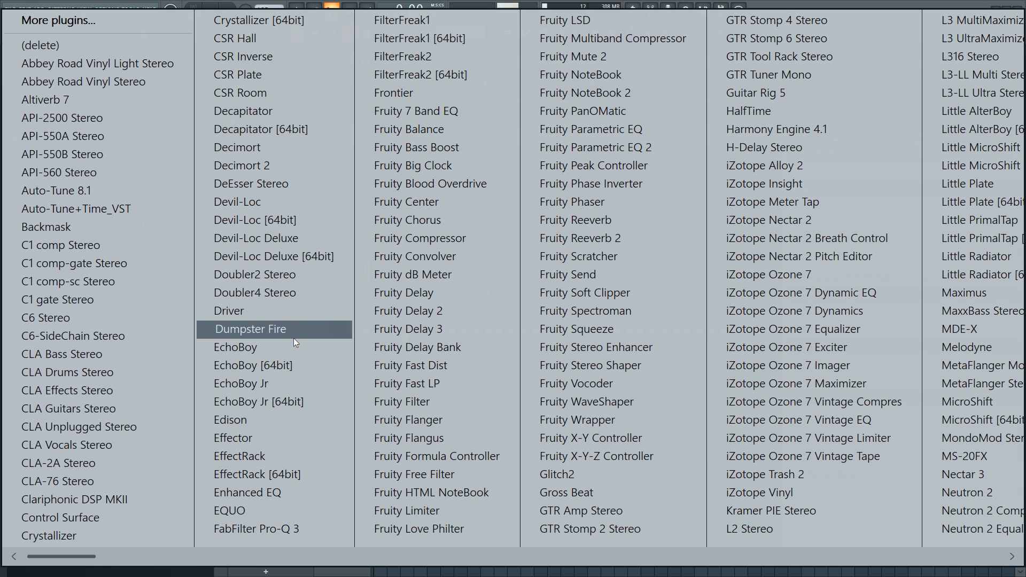
pyautogui.click(265, 418)
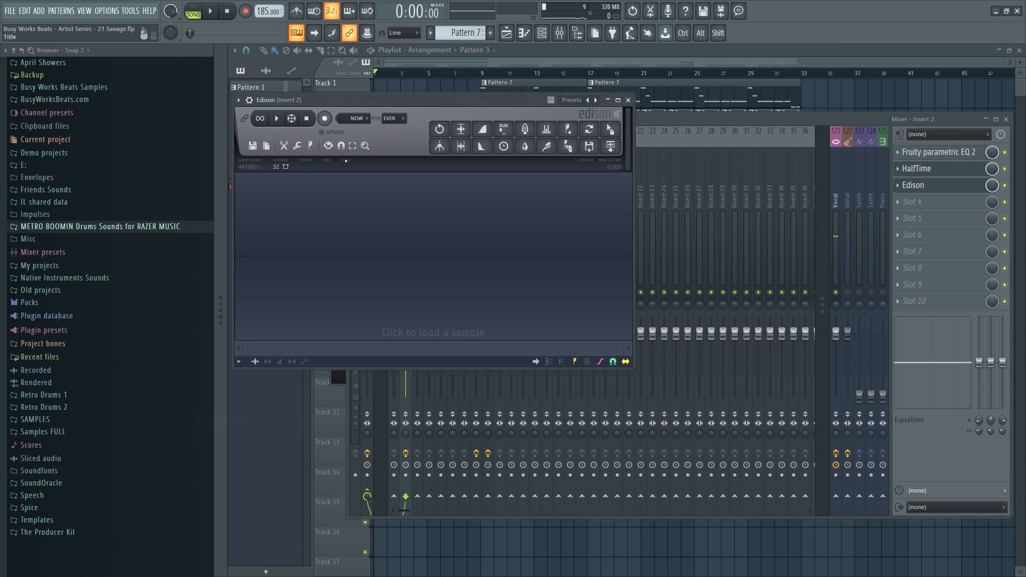
pyautogui.click(351, 121)
pyautogui.click(366, 188)
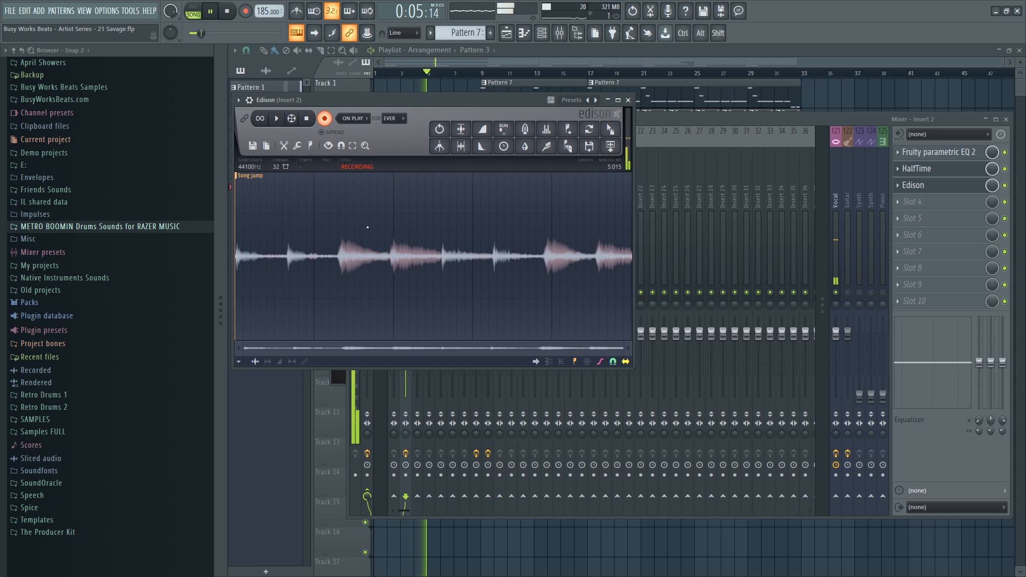
# Delete the Track 2 clip at bar 9, then reopen Edison's recording.
pyautogui.click(783, 104)
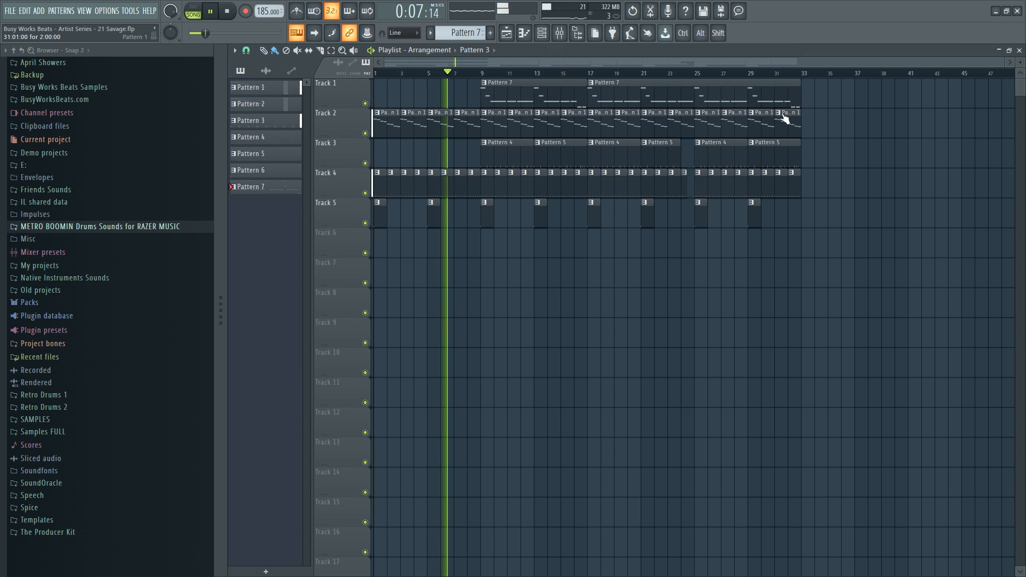
pyautogui.rightClick(497, 123)
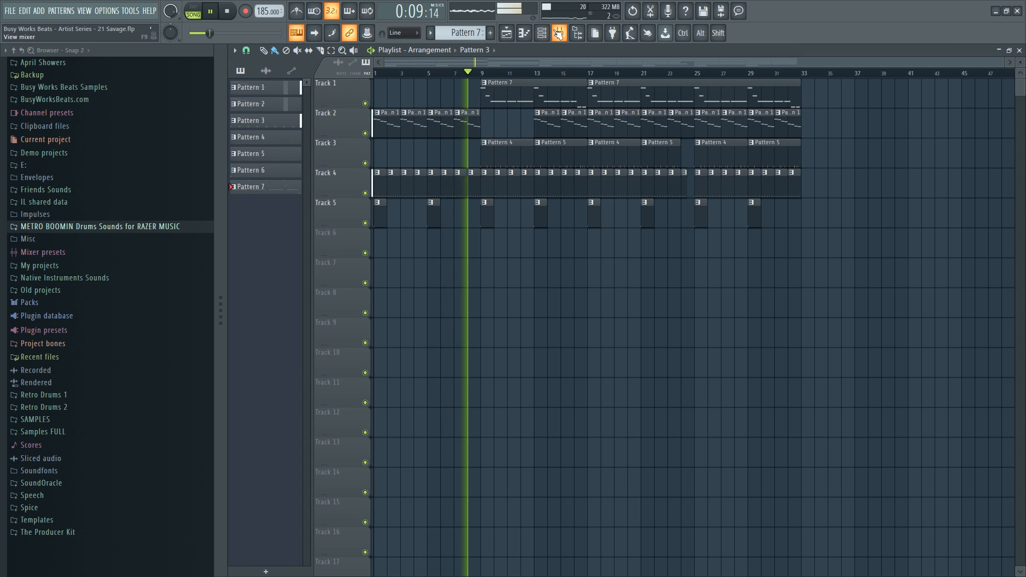
pyautogui.press('F9')
pyautogui.click(928, 188)
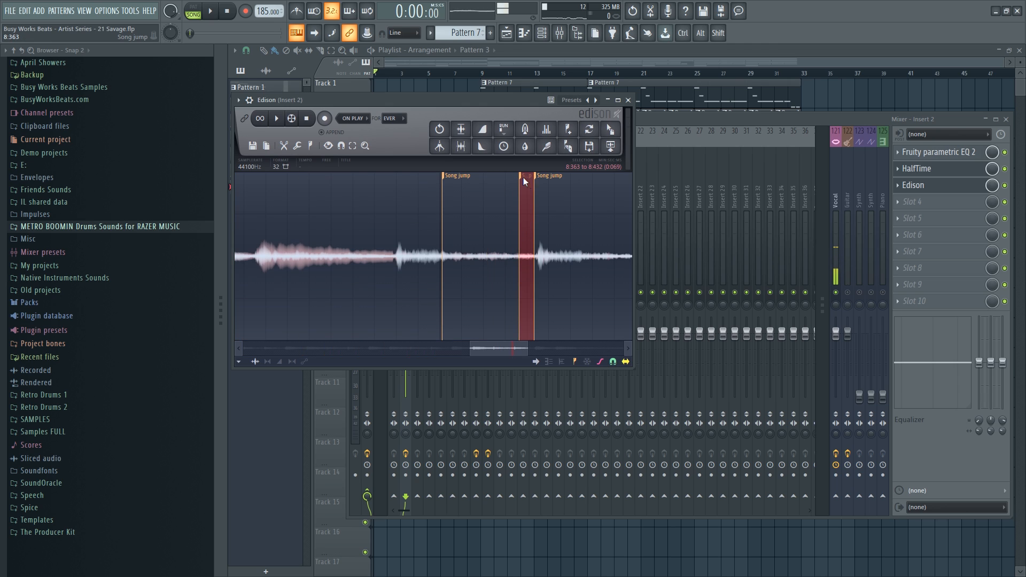
# Delete two stray Song jump markers from the Edison recording.
pyautogui.rightClick(523, 178)
pyautogui.click(546, 201)
pyautogui.rightClick(459, 178)
pyautogui.click(484, 202)
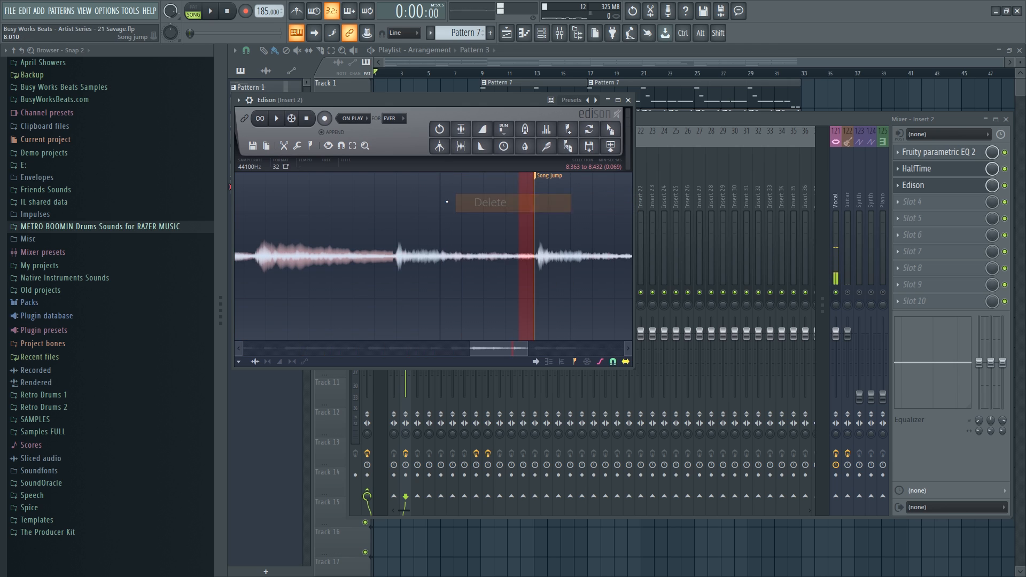
# Select and loop-play the 7.158 to 8.212 second region of the recording.
pyautogui.scroll(-2, 433, 205)
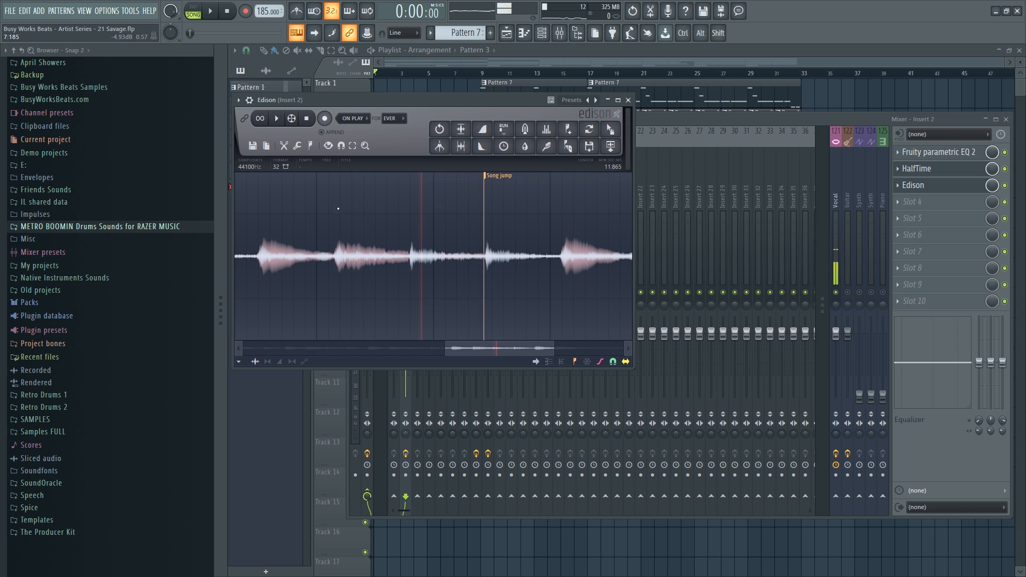
pyautogui.moveTo(336, 210); pyautogui.dragTo(459, 237)
pyautogui.press('space')
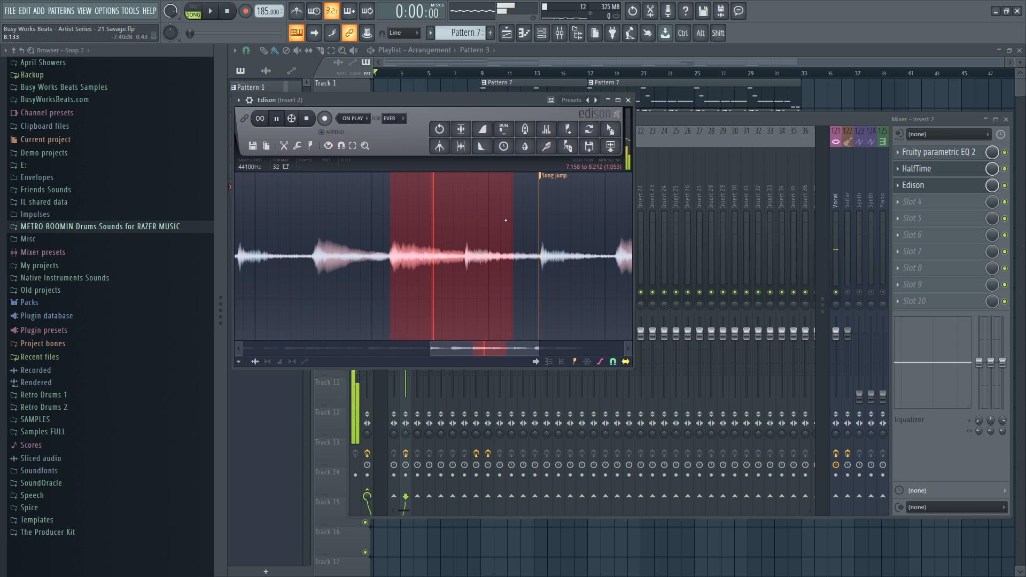
pyautogui.press('space')
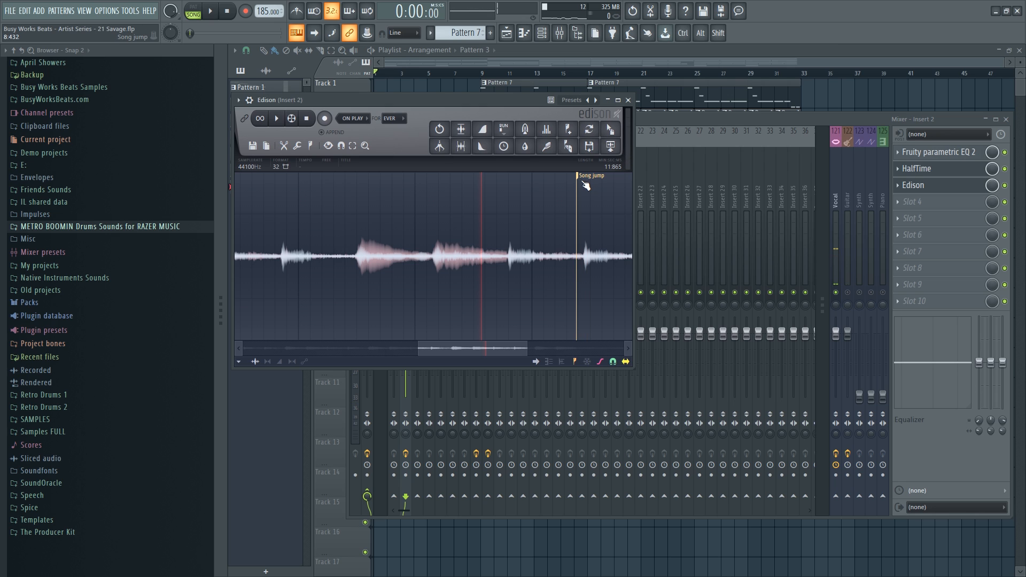
pyautogui.scroll(-3, 560, 183)
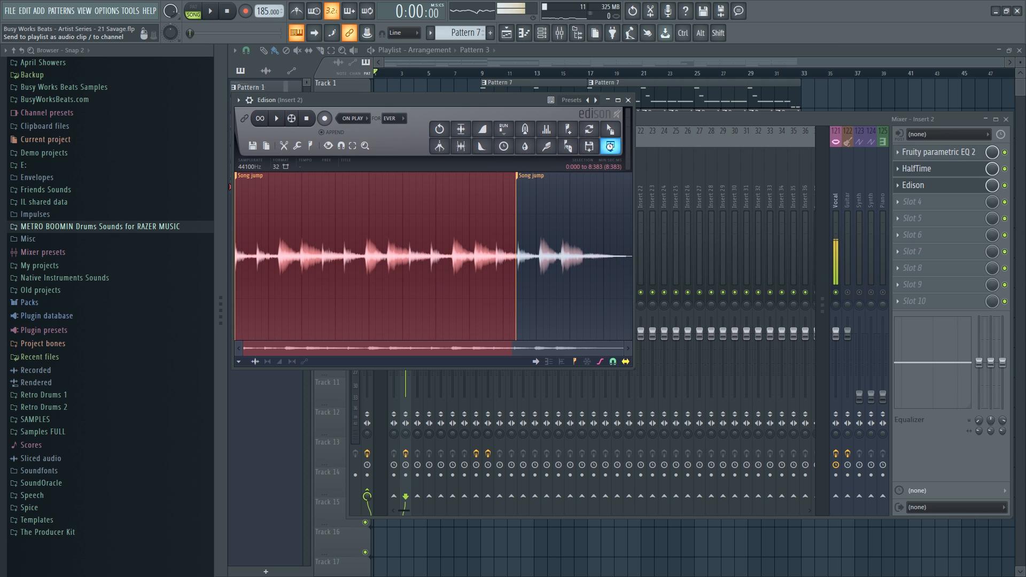
# Send the Edison audio to the playlist at the start of Track 7 and reverse it.
pyautogui.click(610, 146)
pyautogui.click(883, 94)
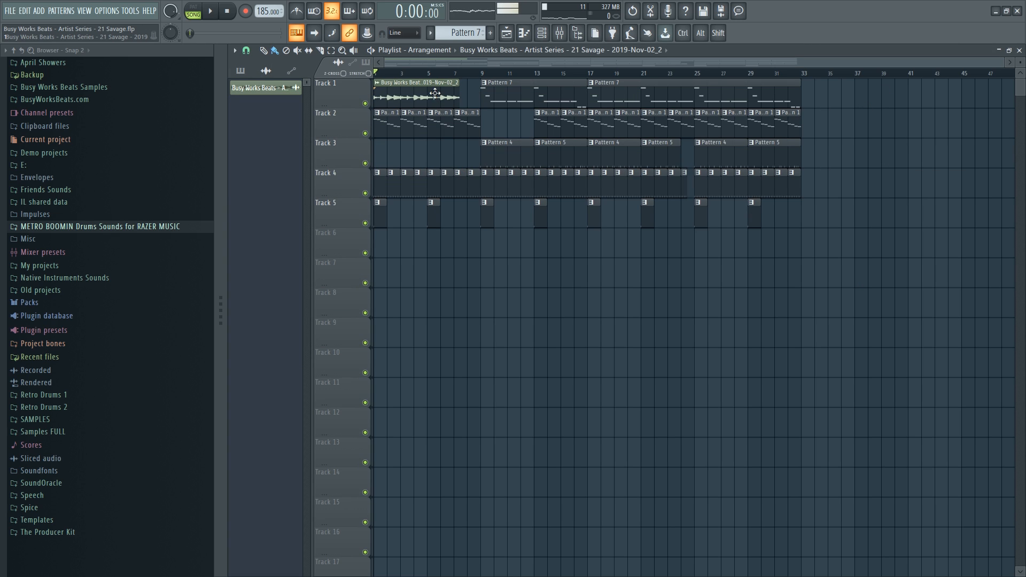
pyautogui.moveTo(435, 93); pyautogui.dragTo(399, 285)
pyautogui.click(380, 259)
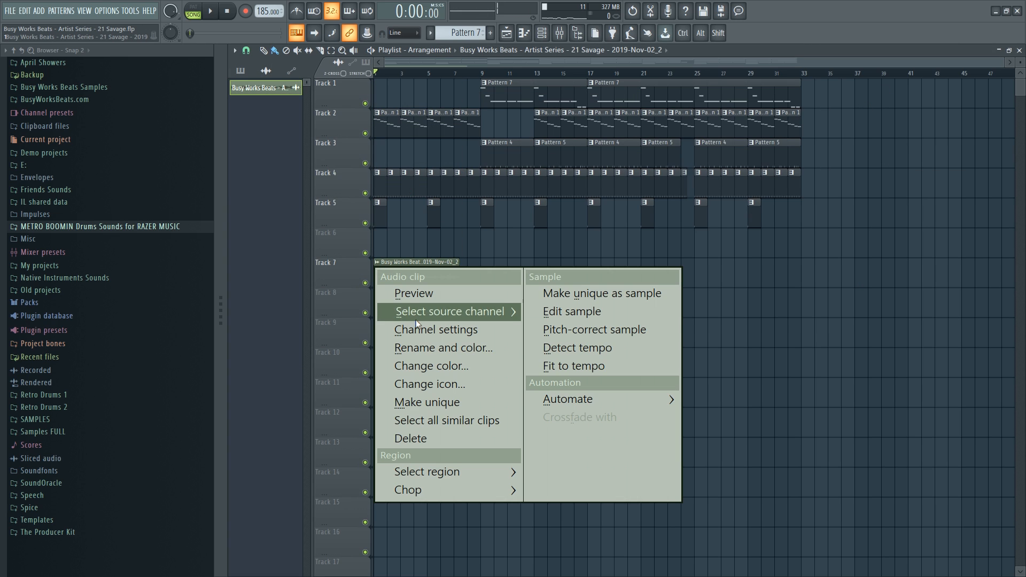
pyautogui.click(412, 300)
pyautogui.click(393, 223)
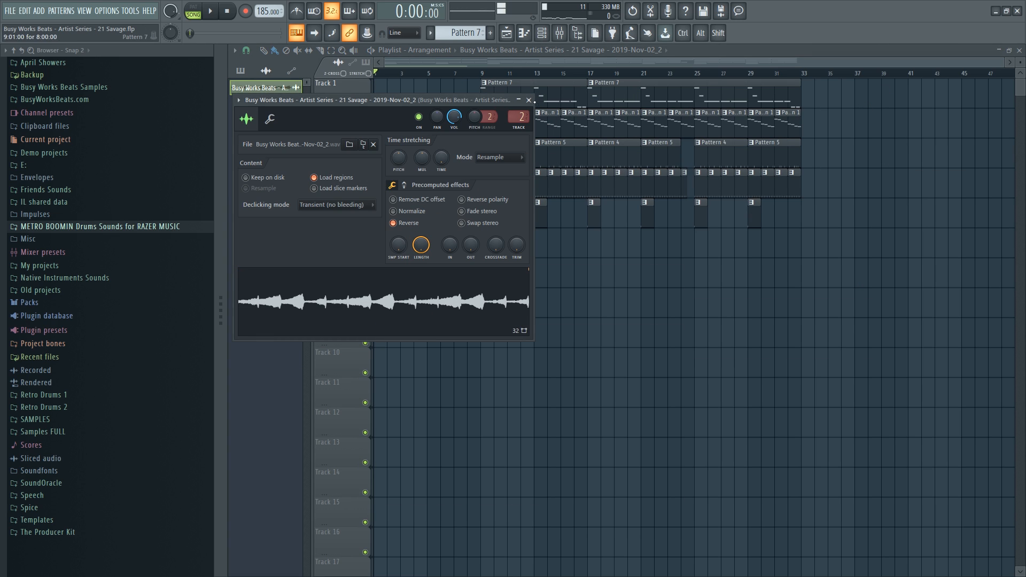
pyautogui.click(528, 100)
# Mute Track 2, stop playback, and show the channel rack.
pyautogui.click(366, 133)
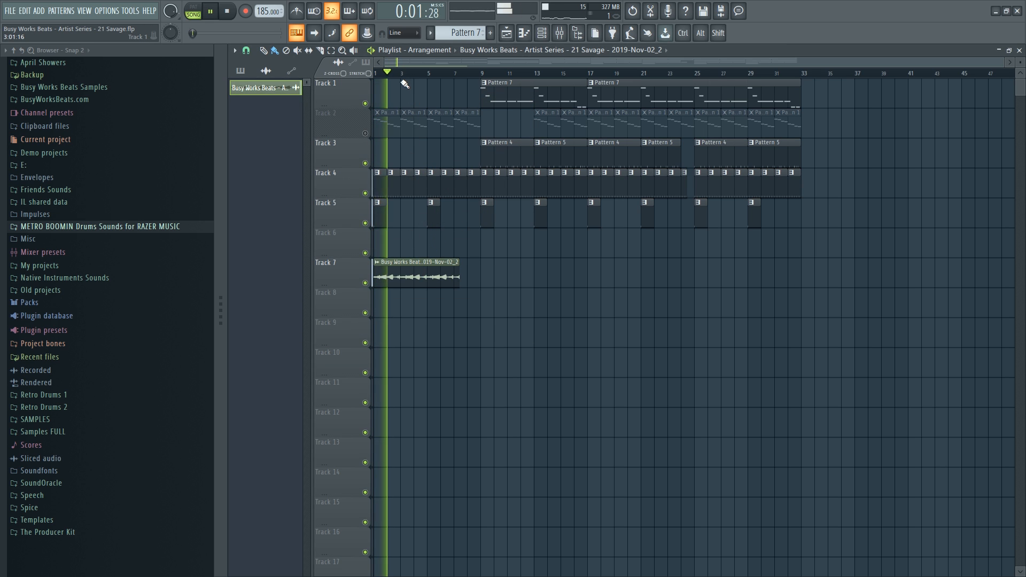
pyautogui.press('space')
pyautogui.click(544, 39)
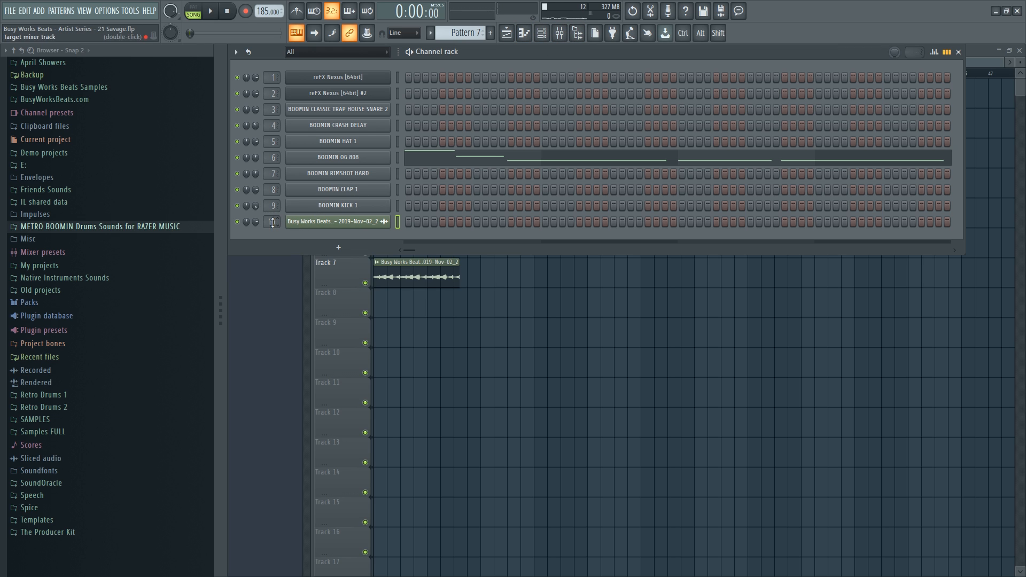
# Zoom into the first bars and Alt-nudge the Track 7 audio clip slightly later.
pyautogui.click(559, 33)
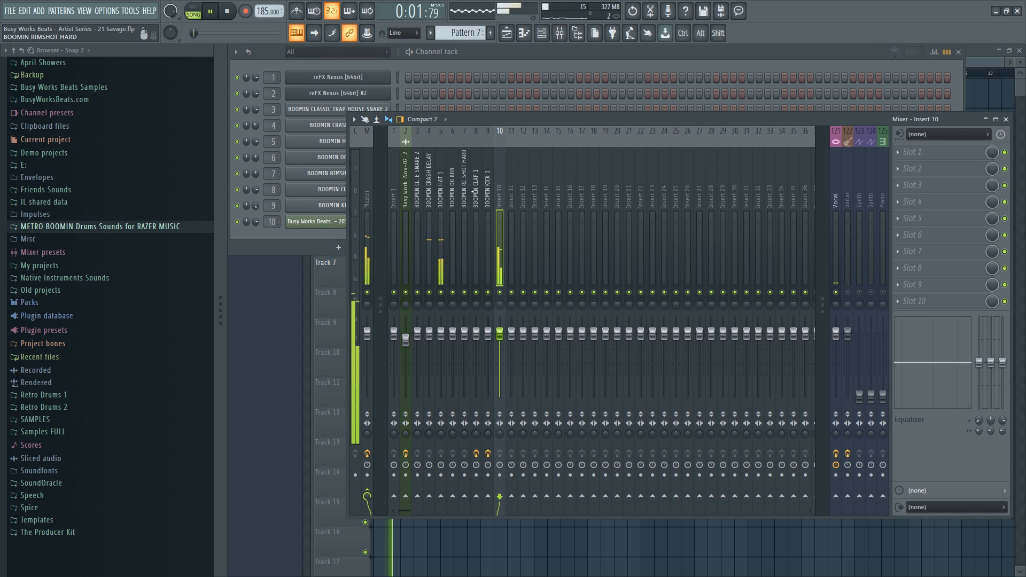
pyautogui.press('F12')
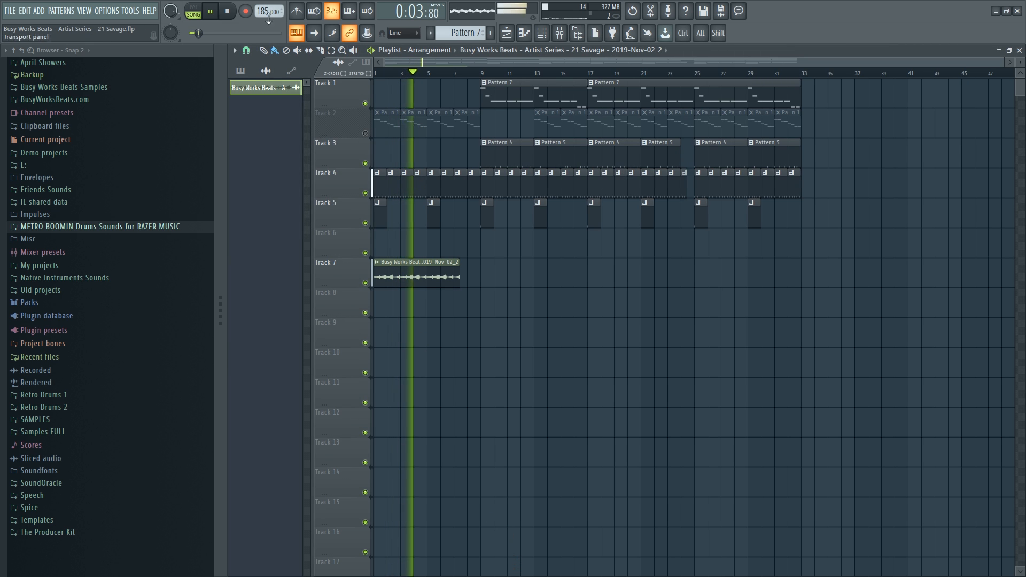
pyautogui.press('space')
pyautogui.scroll(9, 399, 73)
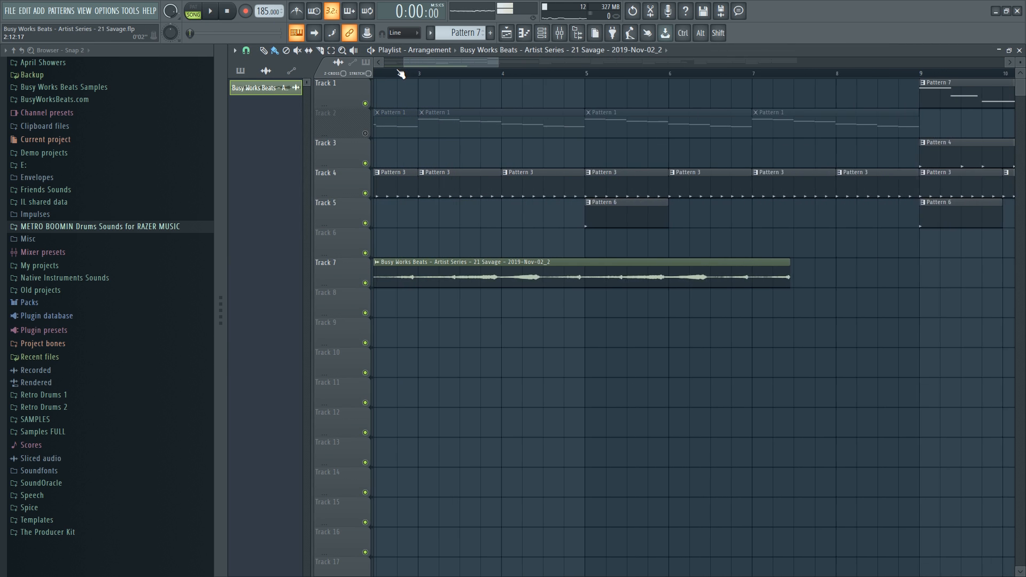
pyautogui.moveTo(428, 73); pyautogui.dragTo(389, 65)
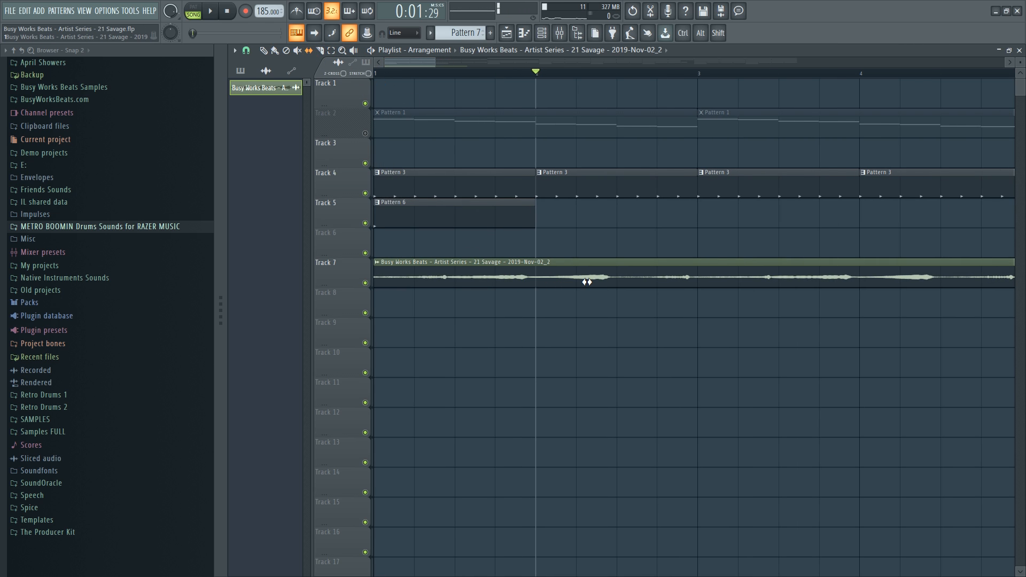
pyautogui.press('alt')
pyautogui.press('alt')
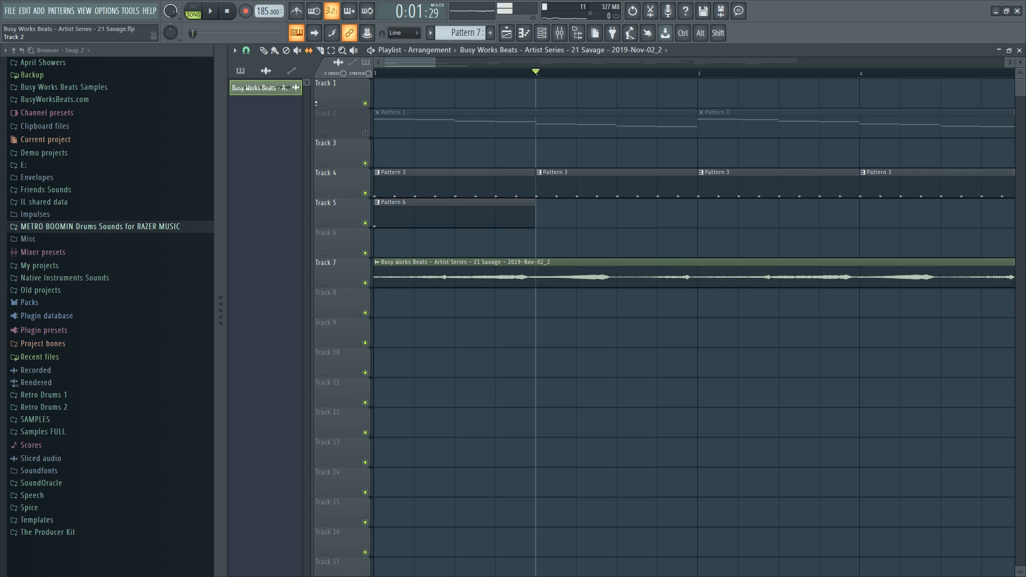
pyautogui.press('alt')
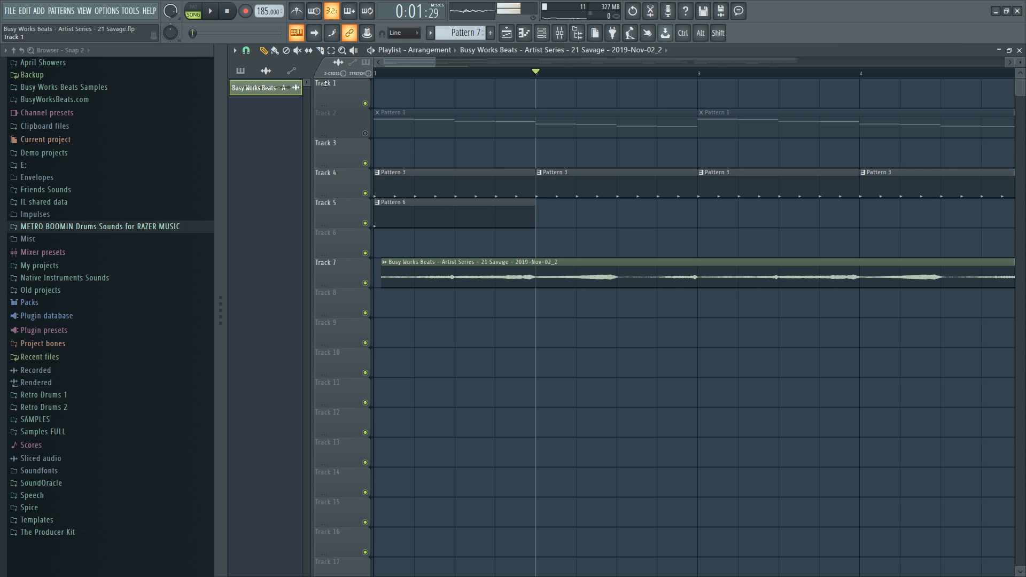
# Lengthen the Track 7 clip's end and play from bar 2 to check alignment.
pyautogui.press('space')
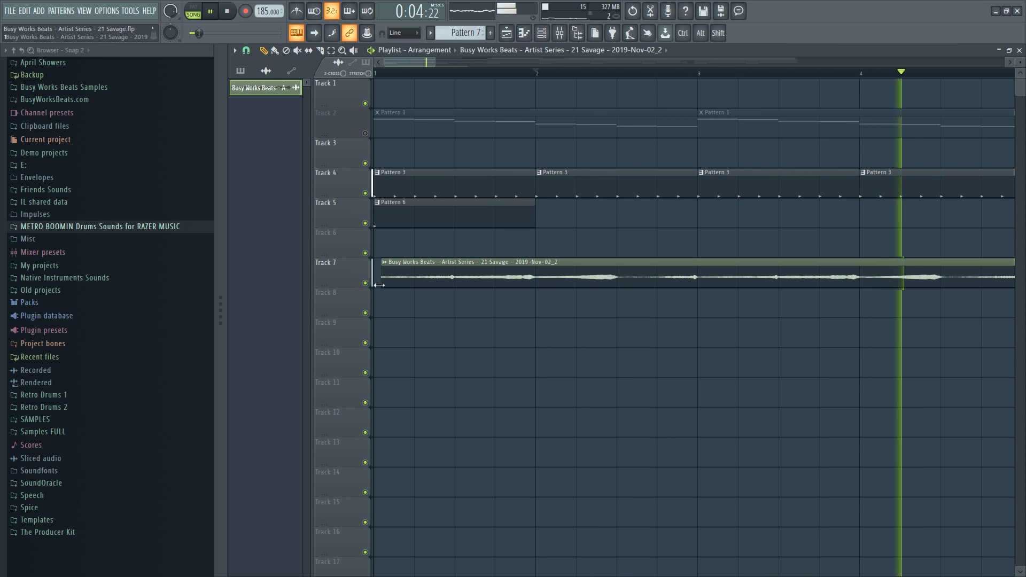
pyautogui.scroll(-6, 446, 75)
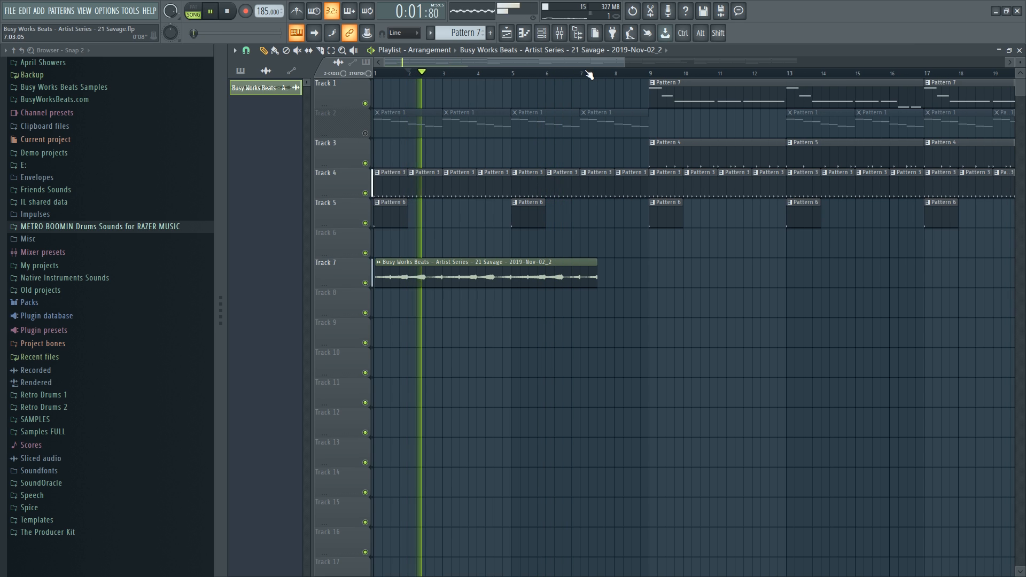
pyautogui.moveTo(599, 290)
pyautogui.mouseDown()
pyautogui.moveTo(641, 290)
pyautogui.moveTo(594, 283)
pyautogui.mouseUp()
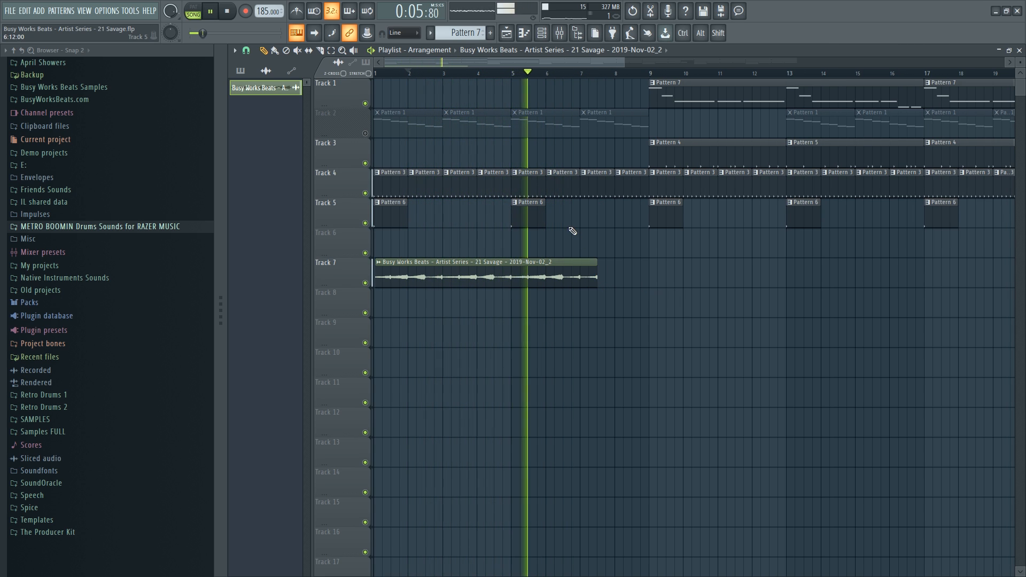
pyautogui.press('space')
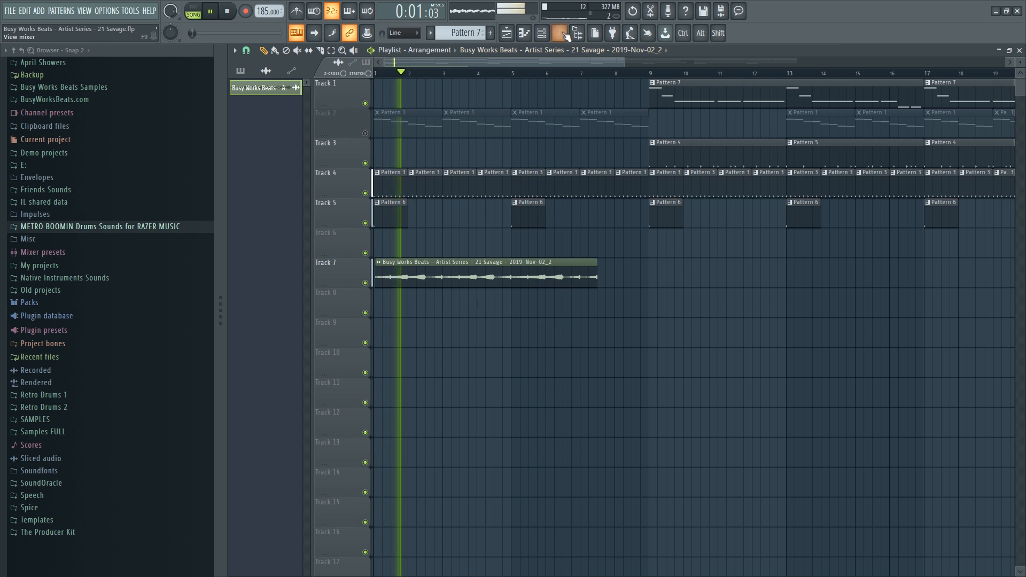
# Open Edison on the Busy Works Beats insert and delete its second Song jump marker.
pyautogui.press('F9')
pyautogui.click(403, 204)
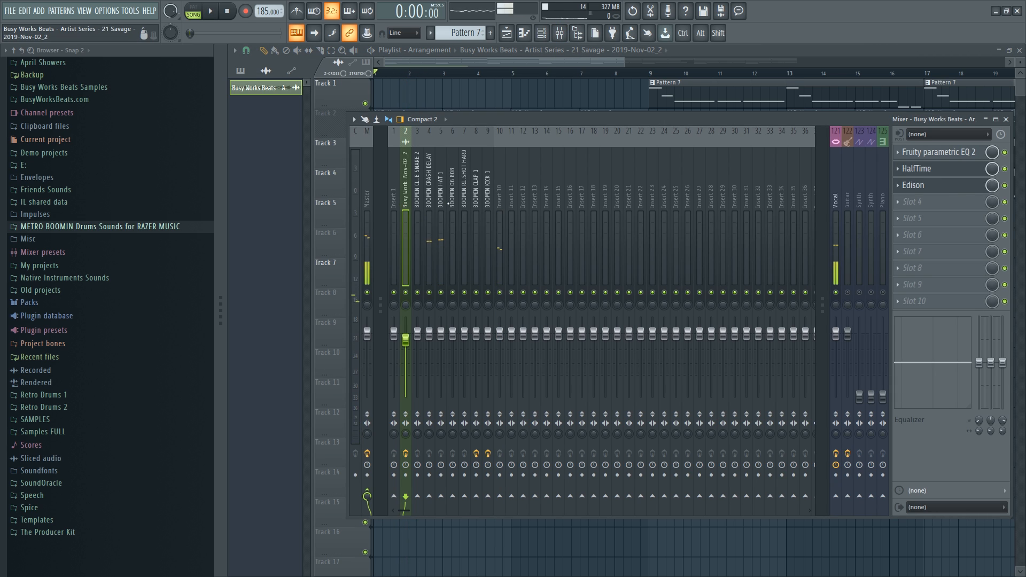
pyautogui.click(960, 194)
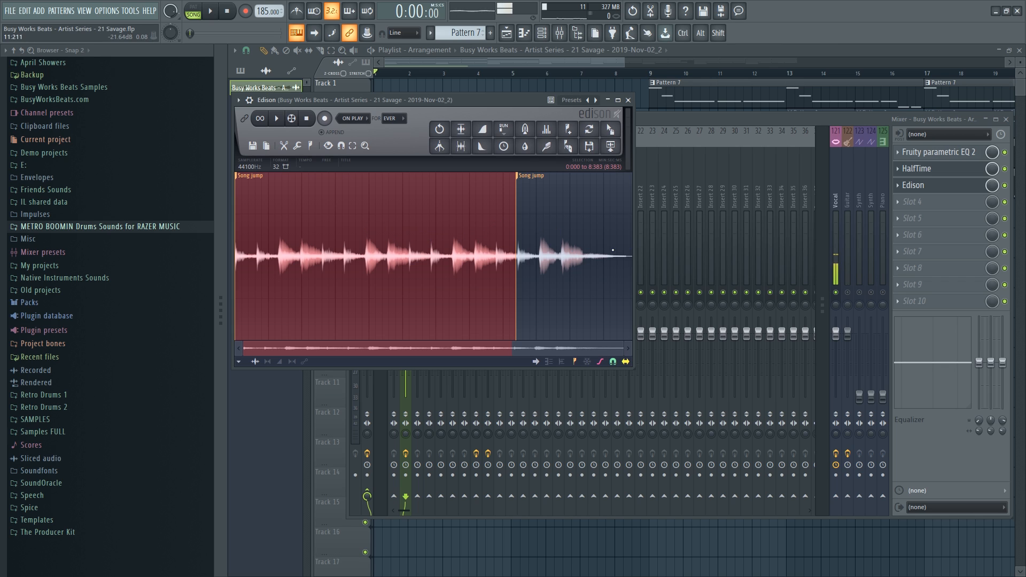
pyautogui.rightClick(535, 183)
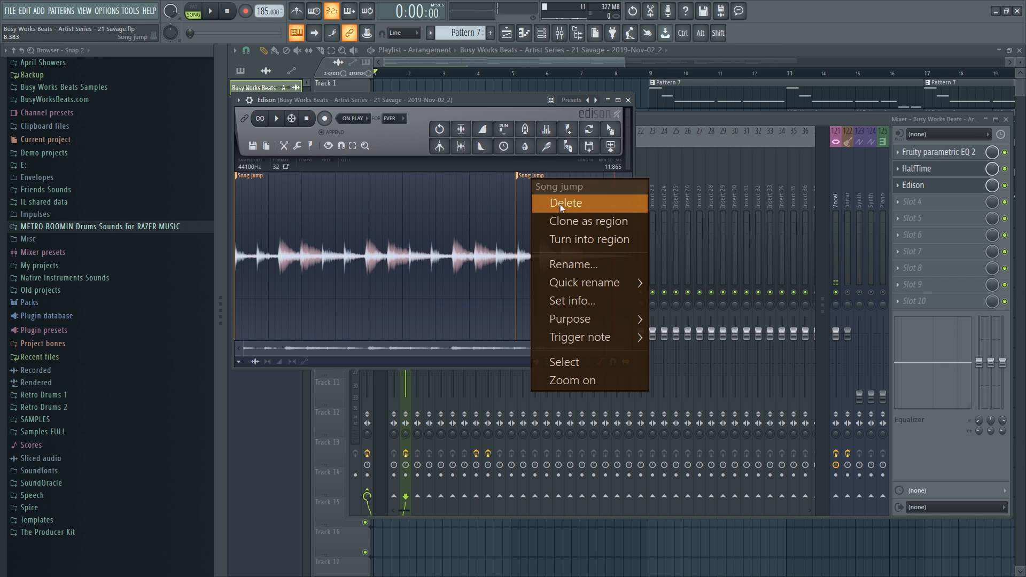
pyautogui.click(564, 203)
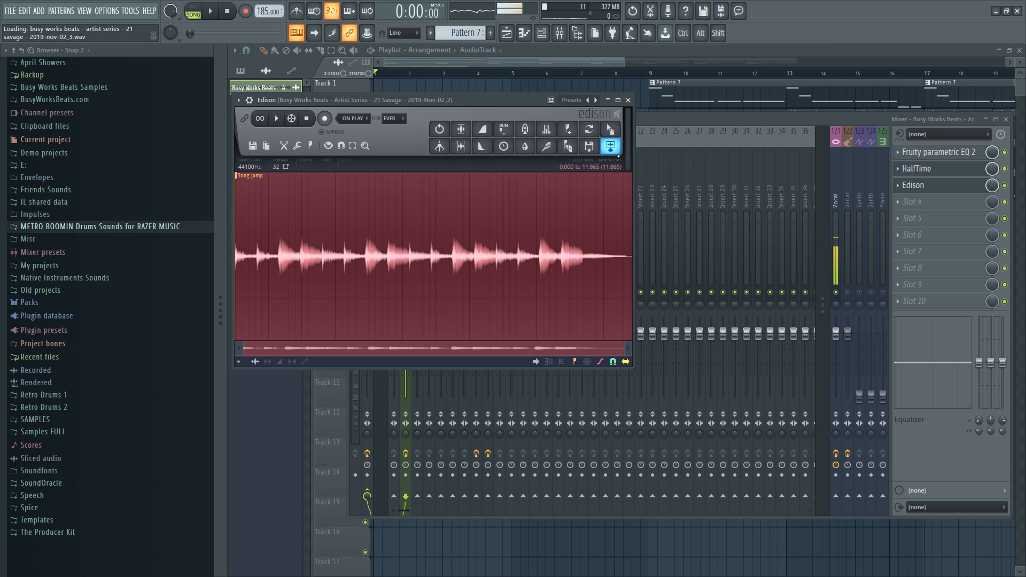
# Place the 2019-Nov-02_3 audio clip on Track 6 in the arrangement.
pyautogui.rightClick(538, 553)
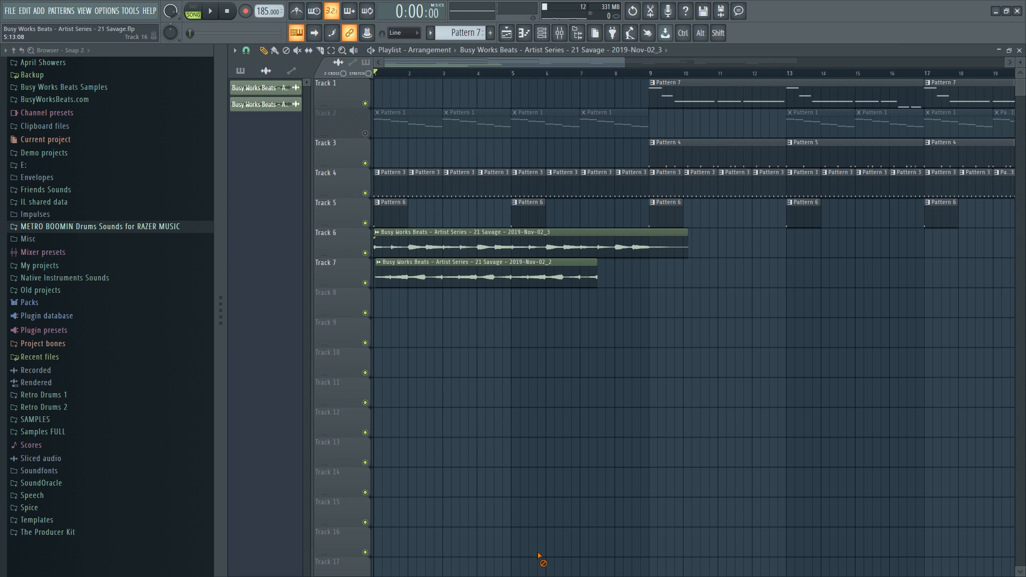
pyautogui.rightClick(483, 245)
pyautogui.hotkey('ctrl', 'z')
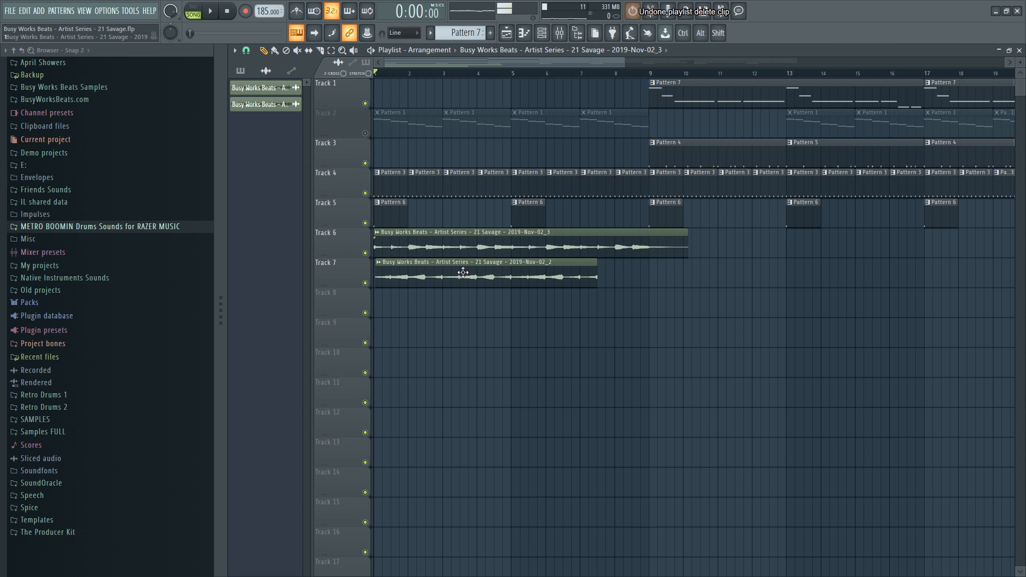
# Mute Track 7 and delete the old 2019-Nov-02_2 audio channel.
pyautogui.click(365, 283)
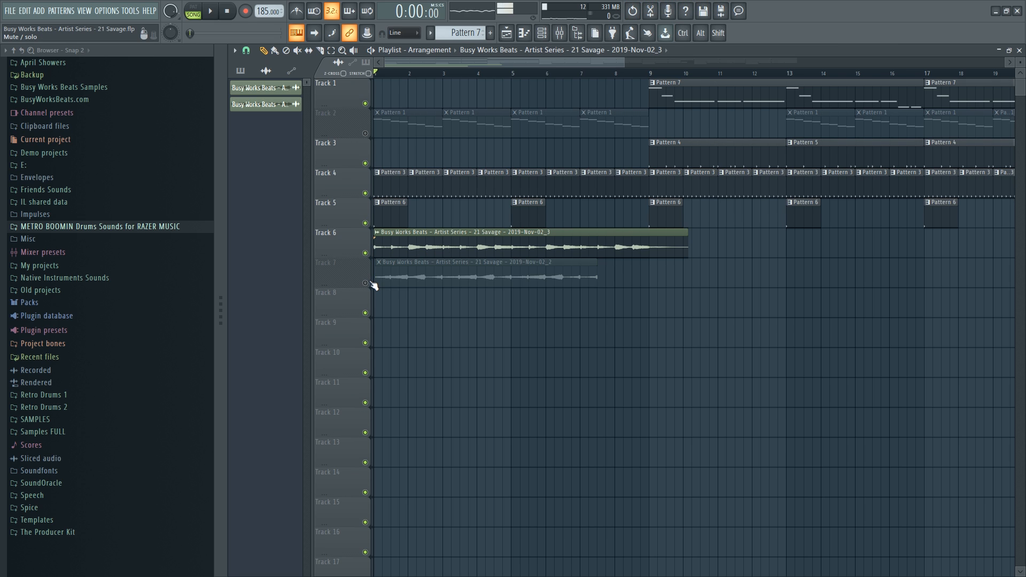
pyautogui.press('space')
pyautogui.press('space')
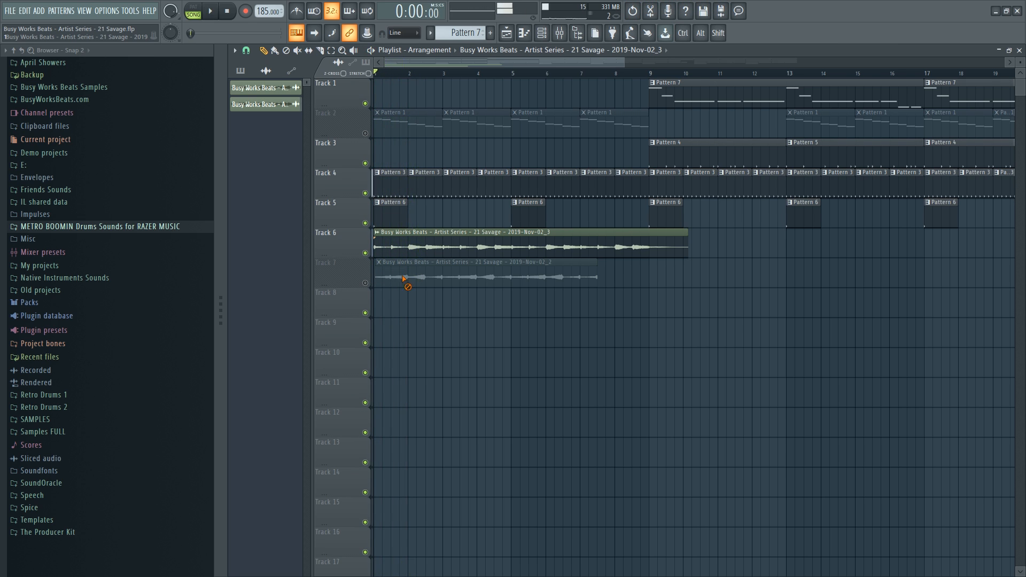
pyautogui.click(545, 35)
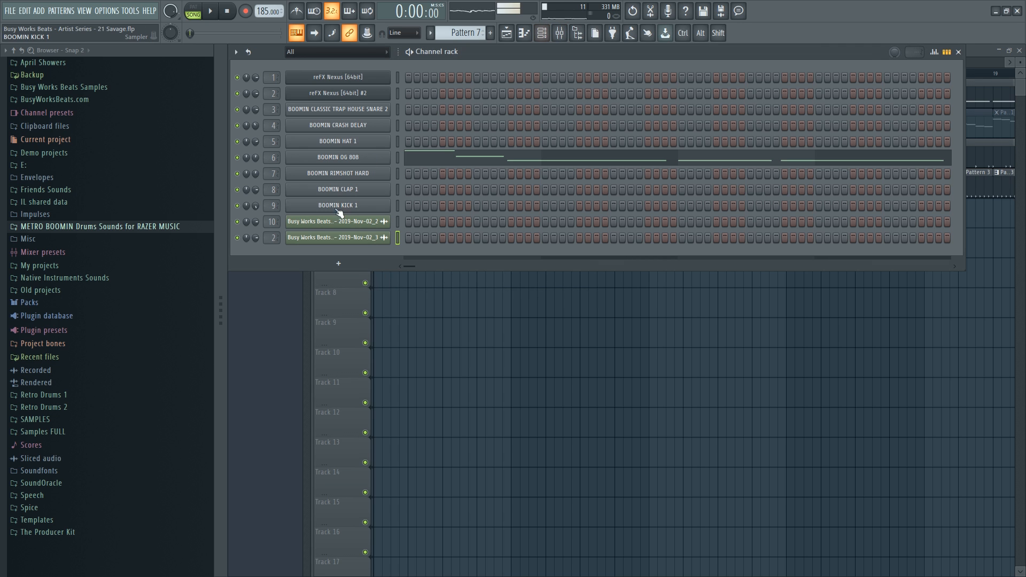
pyautogui.rightClick(335, 220)
pyautogui.press('d')
pyautogui.press('Return')
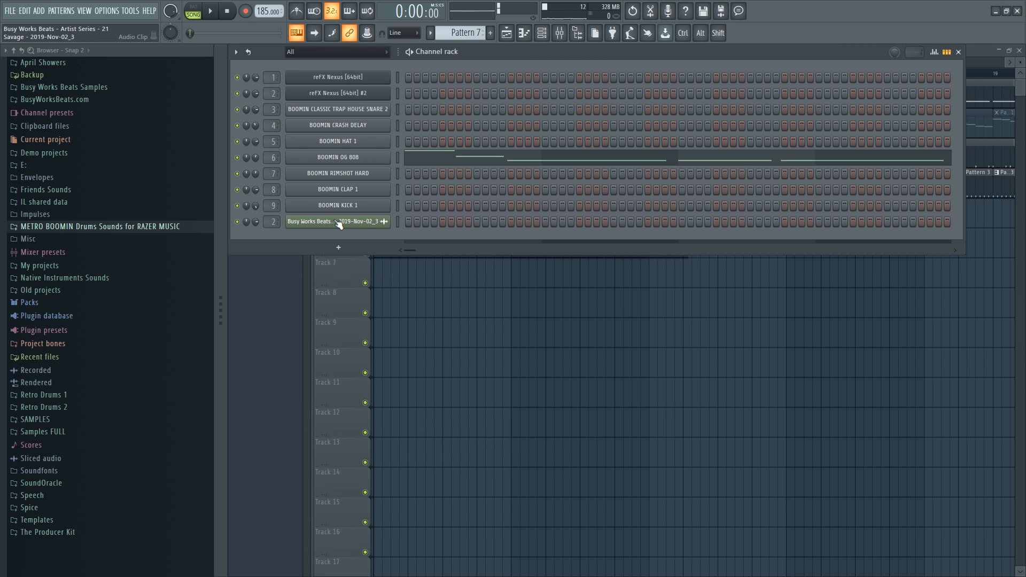
pyautogui.press('F6')
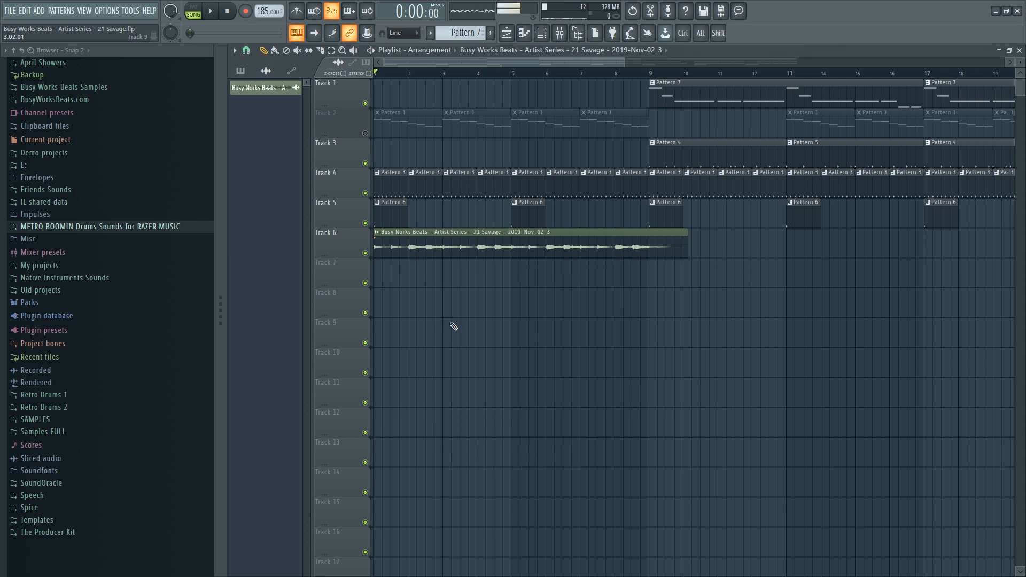
# Check the Track 6 2019-Nov-02_3 clip's channel settings.
pyautogui.click(376, 232)
pyautogui.click(430, 300)
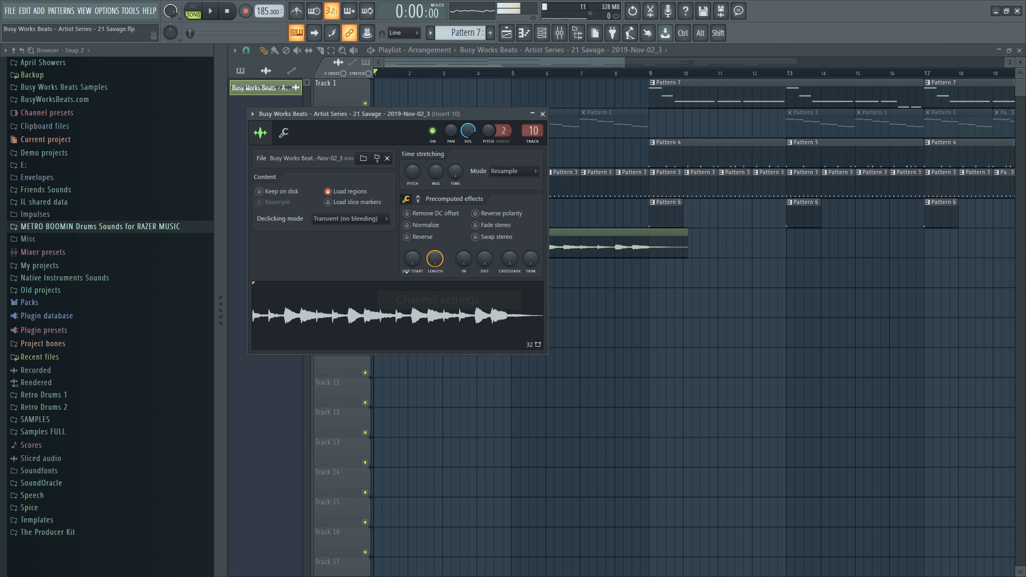
pyautogui.click(543, 113)
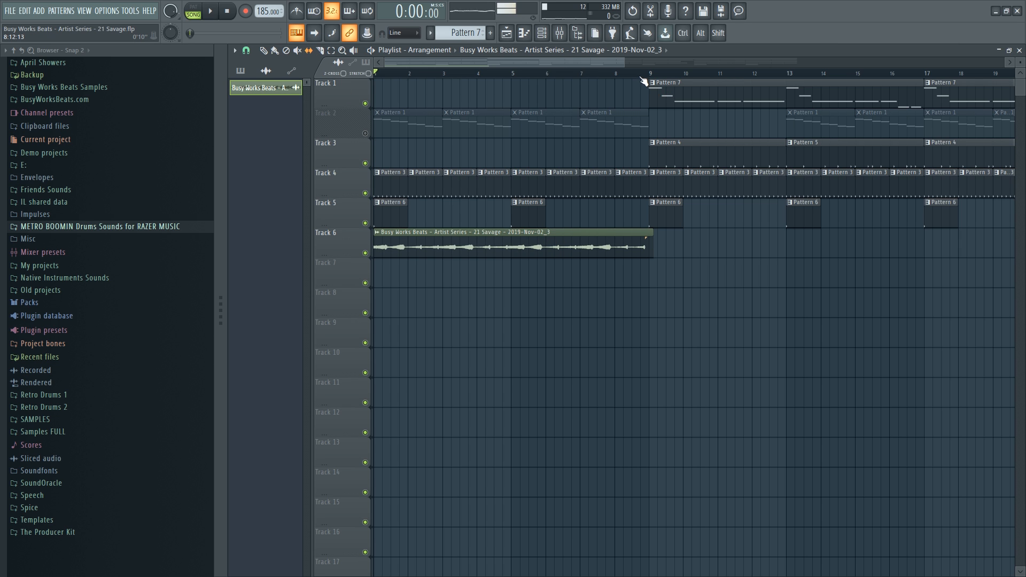
# Duplicate the Track 6 audio clip, with bar snapping, so it repeats four times through bar 33.
pyautogui.scroll(5, 643, 80)
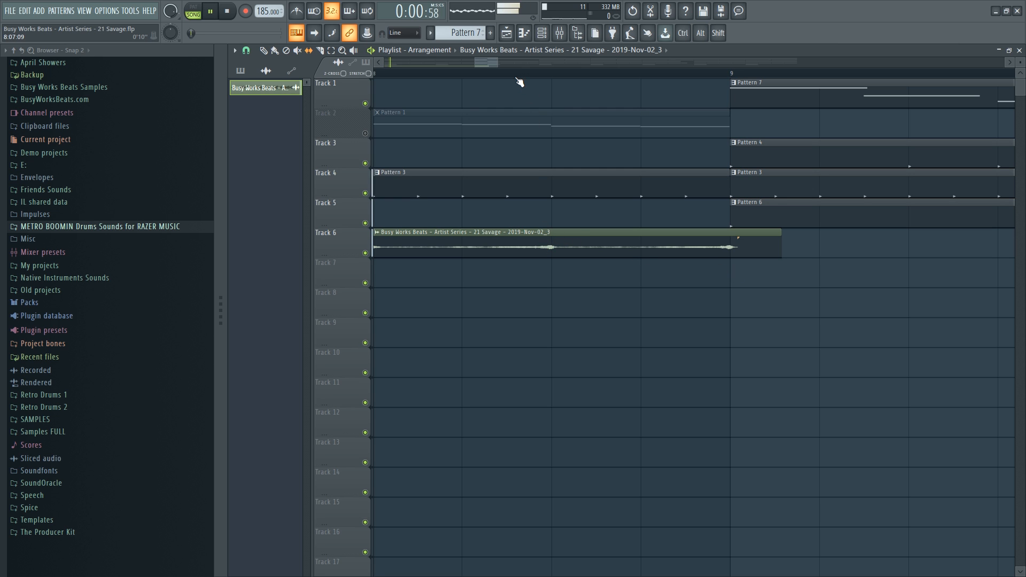
pyautogui.scroll(-4, 519, 80)
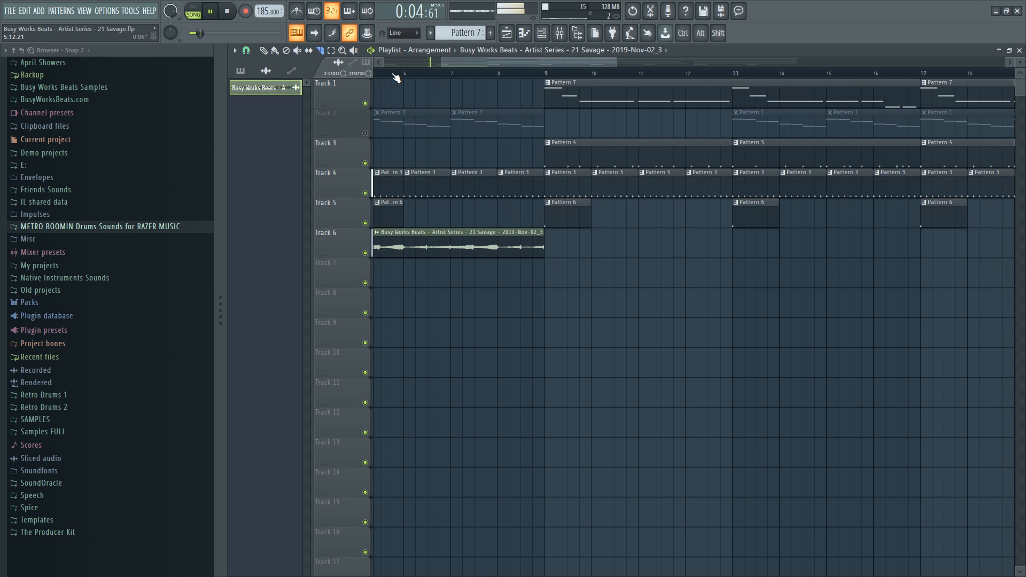
pyautogui.scroll(-4, 395, 78)
pyautogui.moveTo(449, 230); pyautogui.dragTo(421, 254)
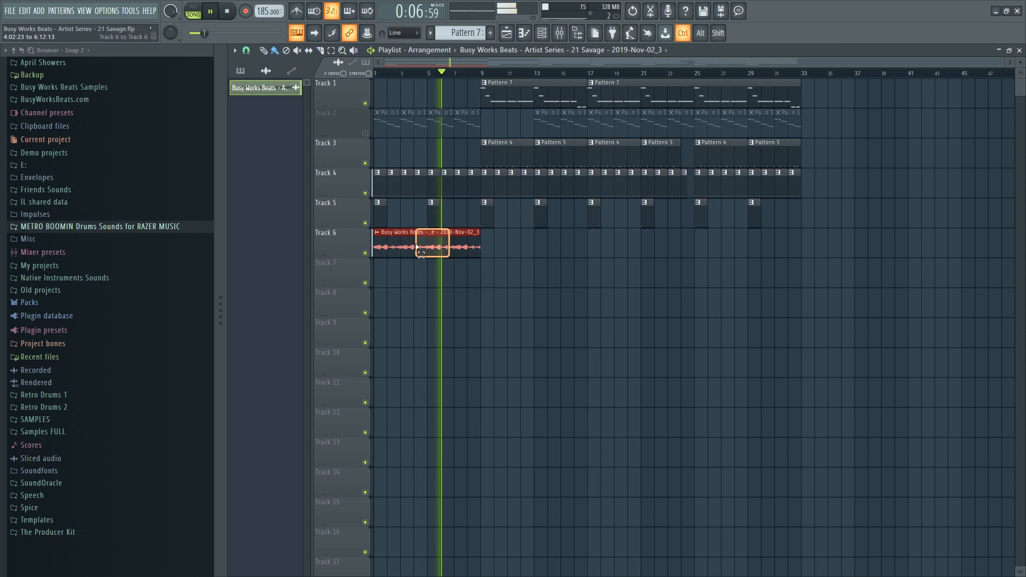
pyautogui.hotkey('ctrl', 'b')
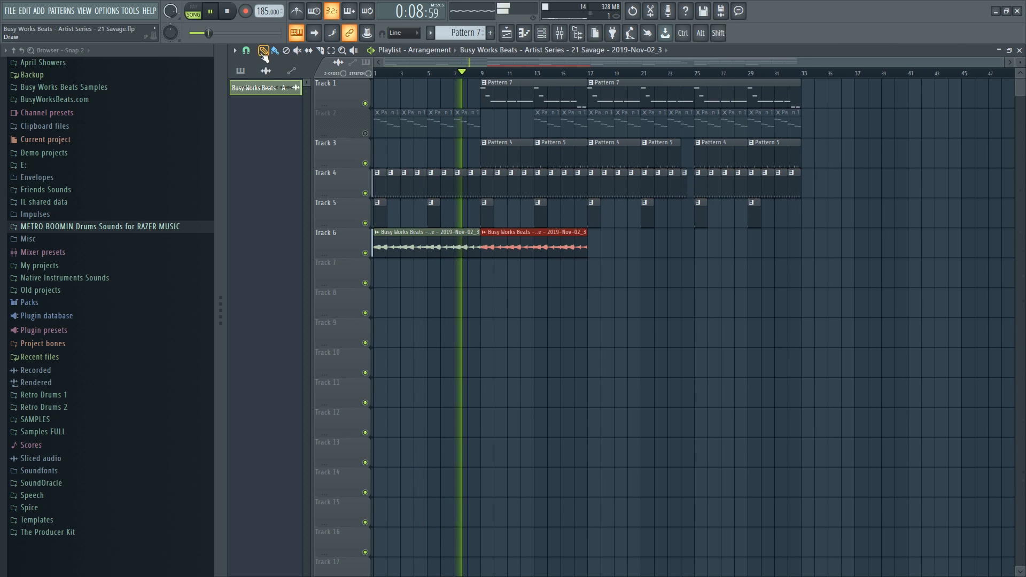
pyautogui.click(245, 51)
pyautogui.click(295, 335)
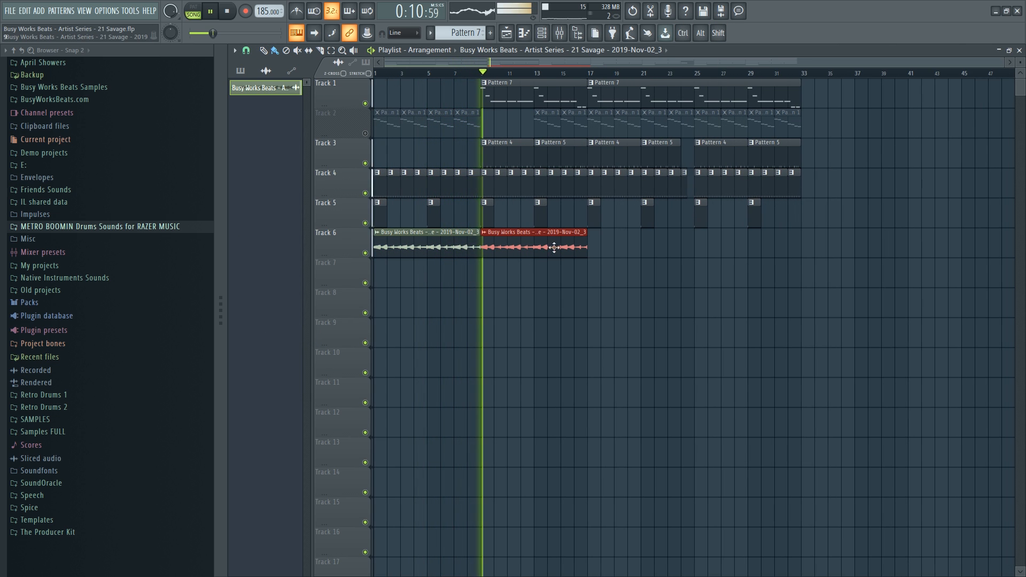
pyautogui.moveTo(567, 246); pyautogui.dragTo(458, 243)
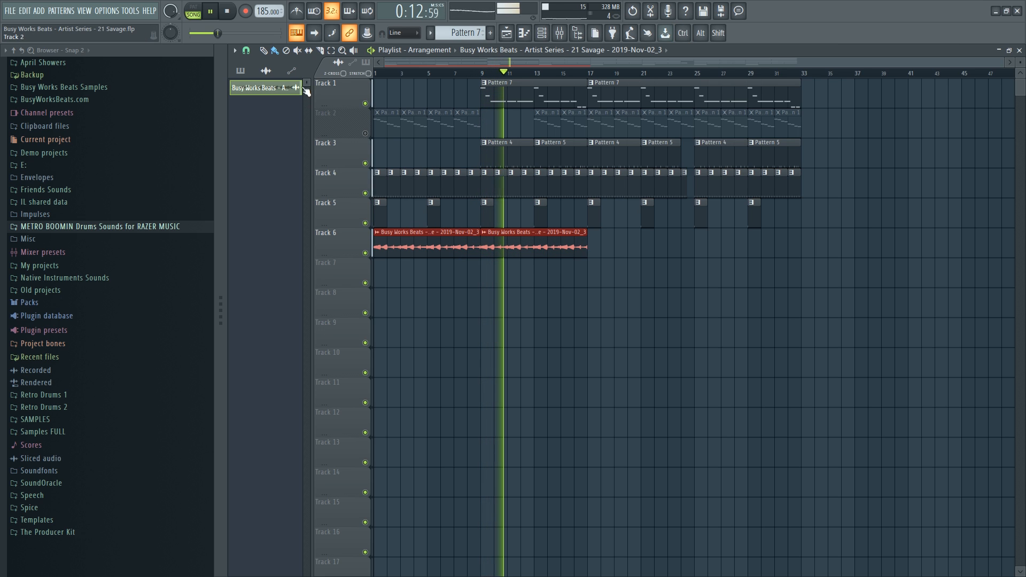
pyautogui.hotkey('ctrl', 'b')
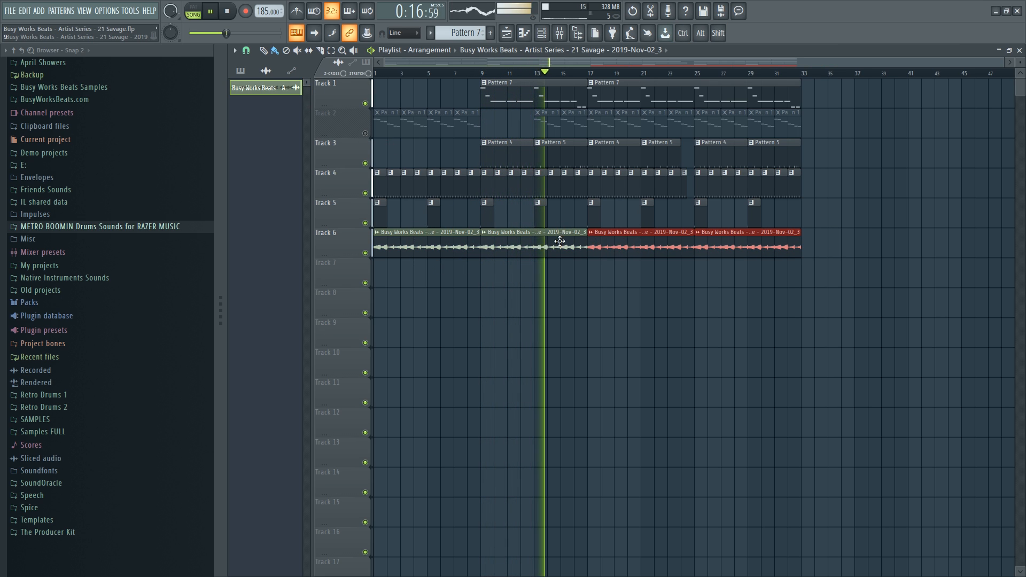
pyautogui.keyDown('ctrl'); pyautogui.click(582, 320); pyautogui.keyUp('ctrl')
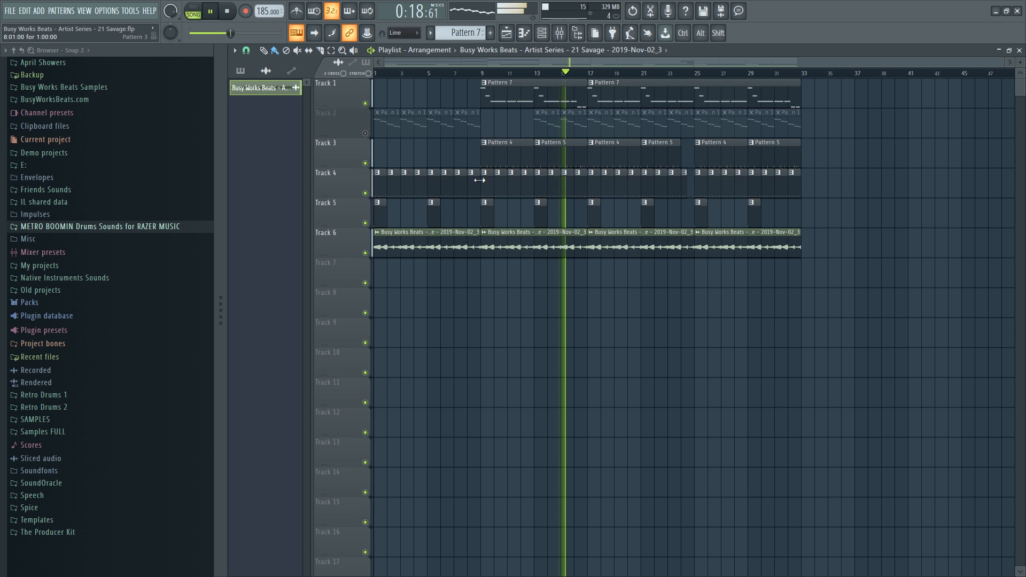
# Unmute Track 2, solo it briefly to listen, then un-solo it.
pyautogui.press('space')
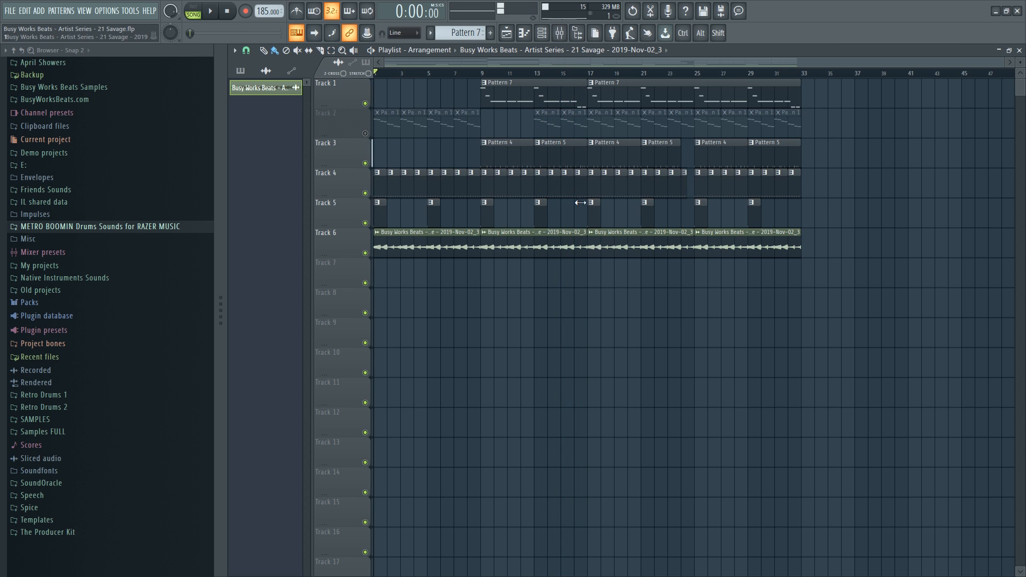
pyautogui.click(366, 134)
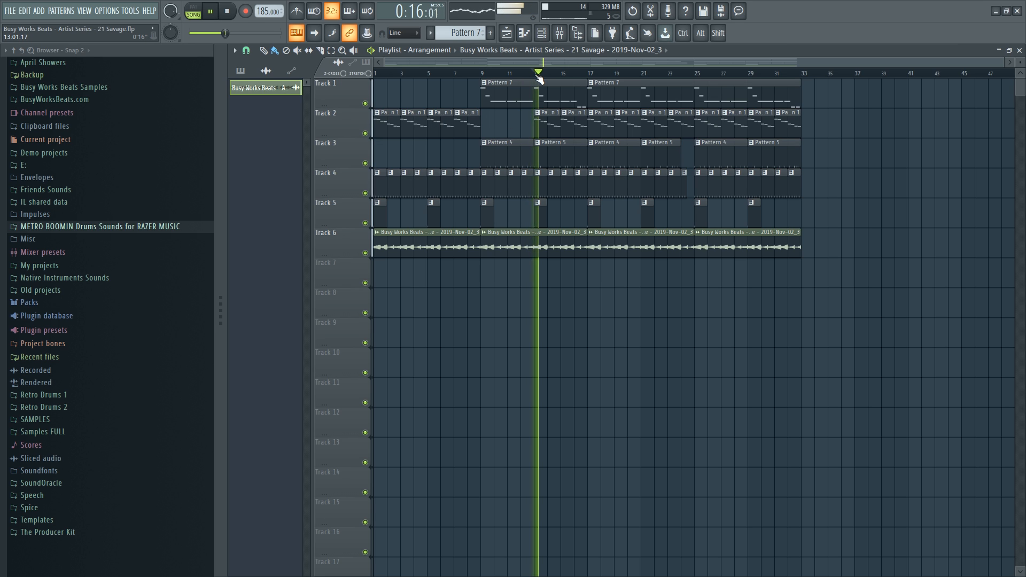
pyautogui.click(541, 33)
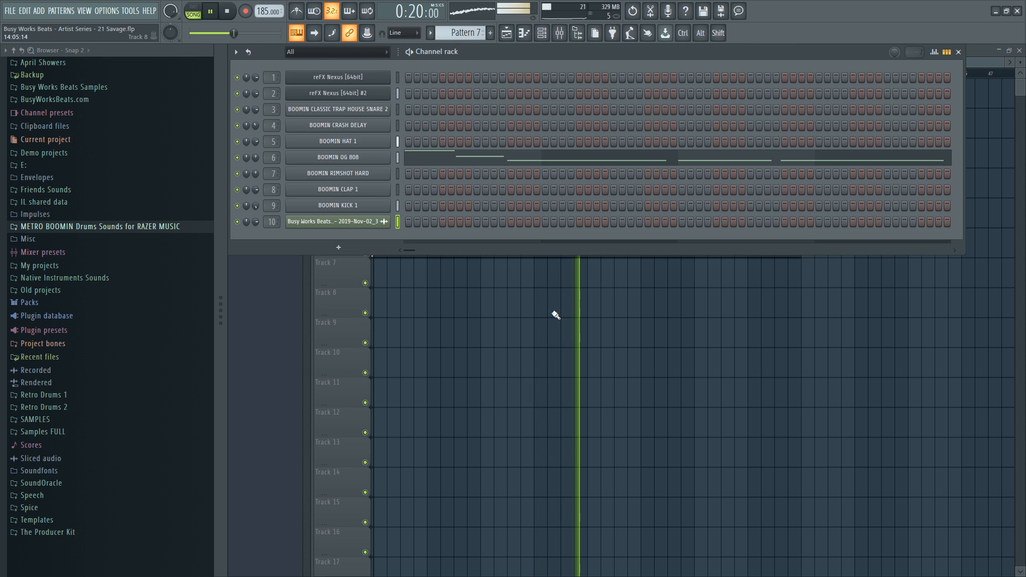
pyautogui.press('F6')
pyautogui.press('space')
pyautogui.rightClick(366, 135)
pyautogui.press('space')
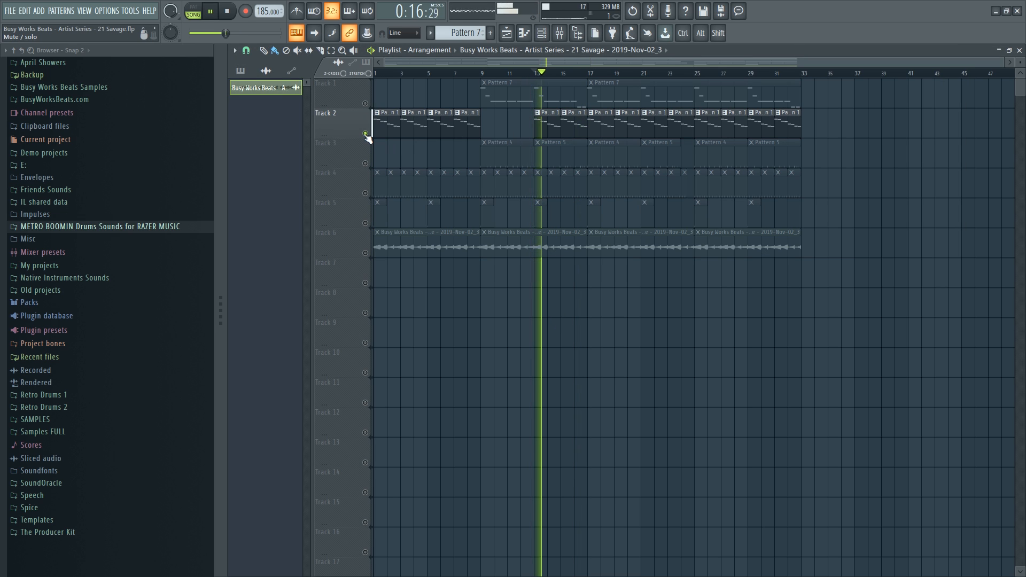
pyautogui.rightClick(366, 135)
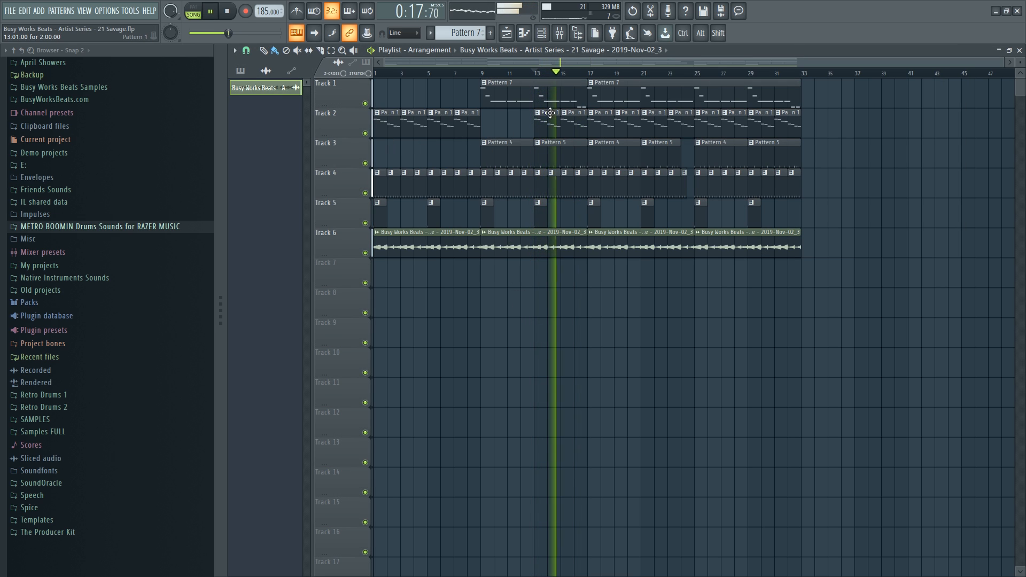
pyautogui.press('space')
# Delete the Edison effect from mixer insert 2.
pyautogui.click(562, 33)
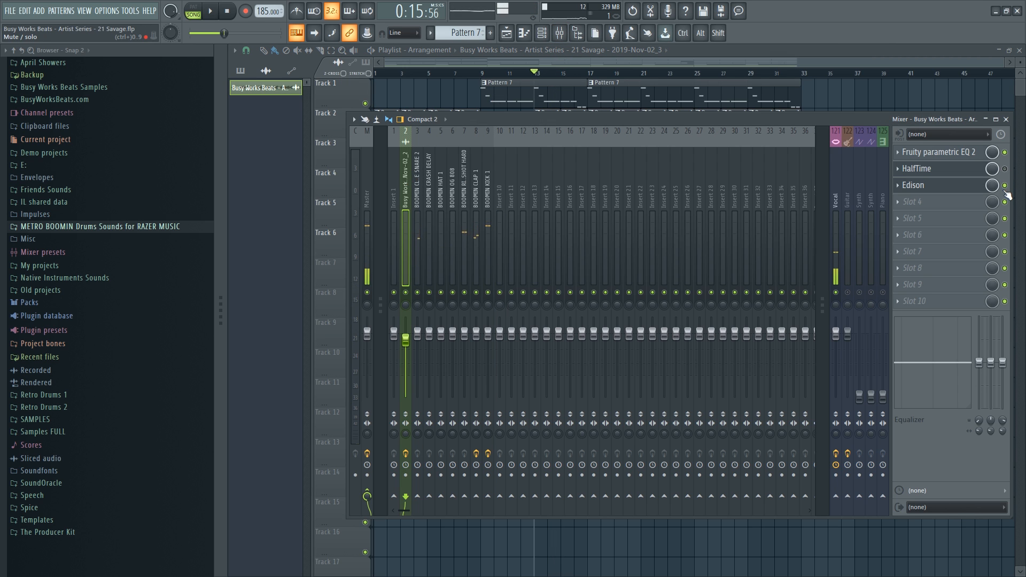
pyautogui.click(901, 187)
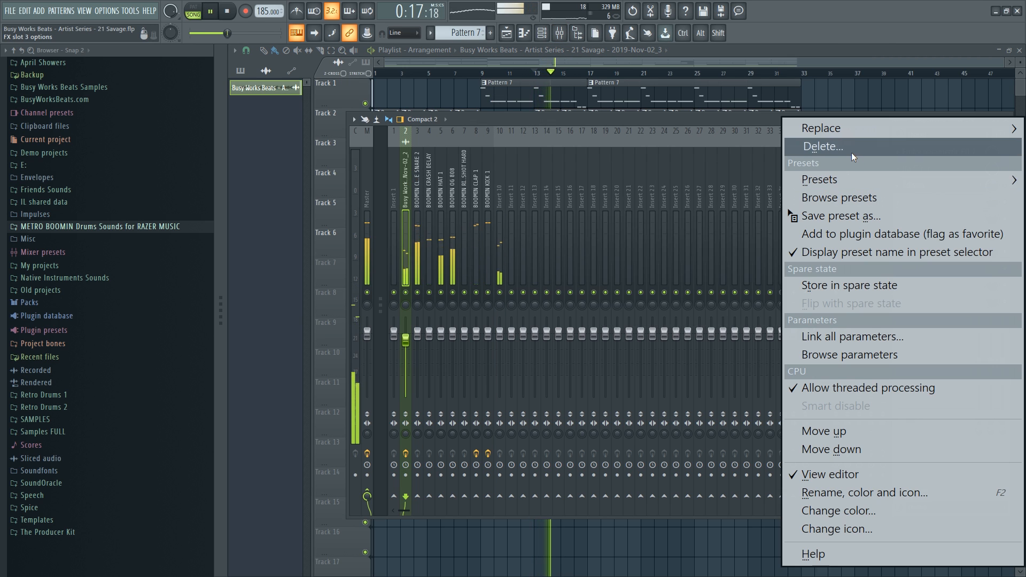
pyautogui.click(824, 144)
pyautogui.click(615, 368)
# Close the mixer, stop playback and save the project.
pyautogui.press('F9')
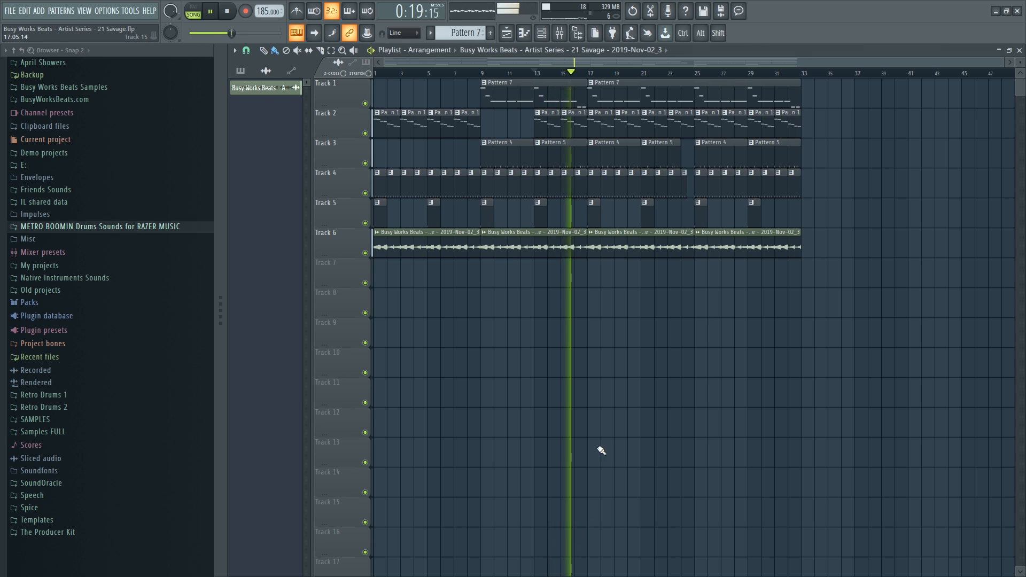
pyautogui.press('space')
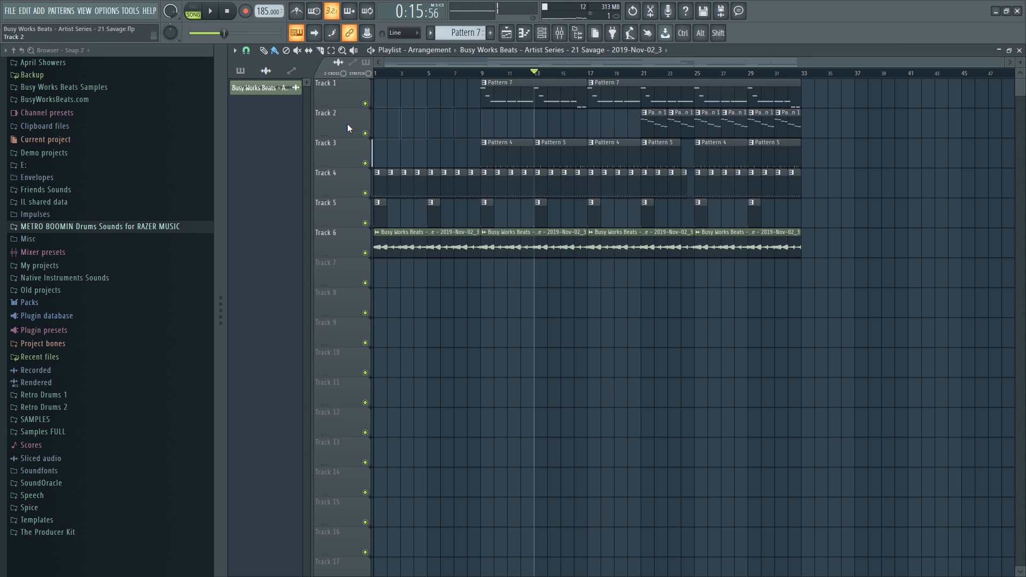
pyautogui.hotkey('ctrl', 's')
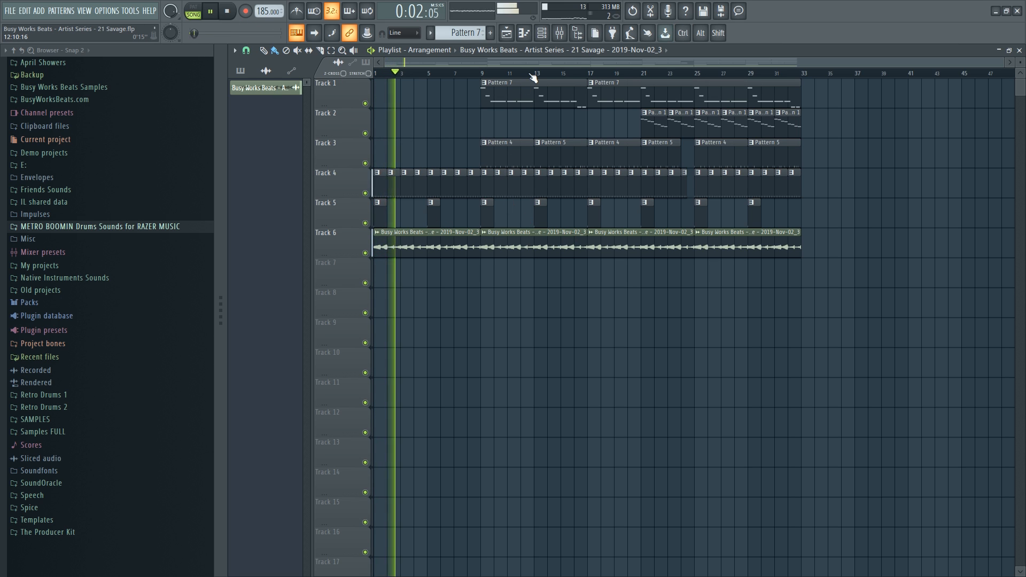
# Hide the browser and make Track 6 taller to show its waveform.
pyautogui.scroll(2, 534, 75)
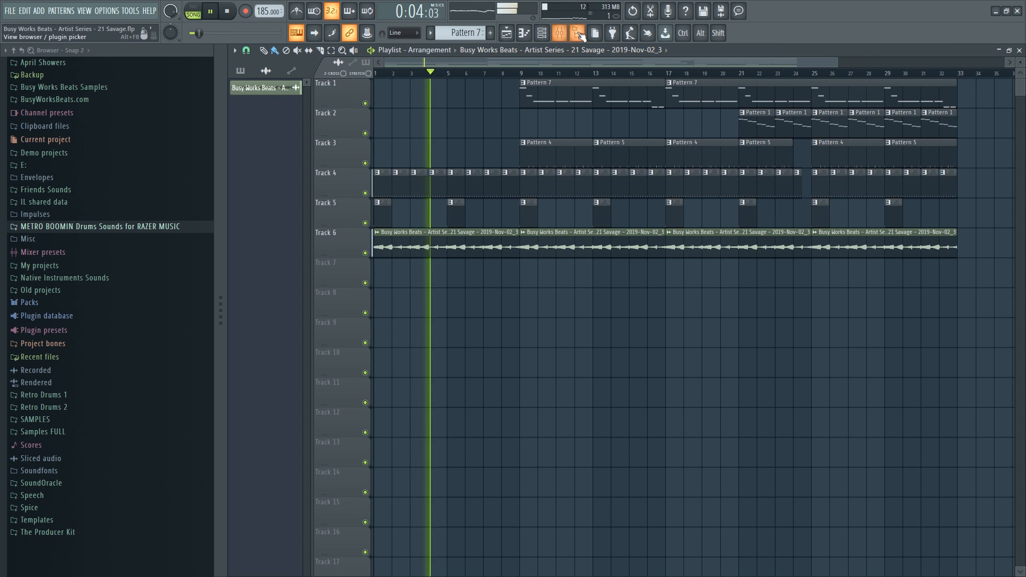
pyautogui.click(578, 33)
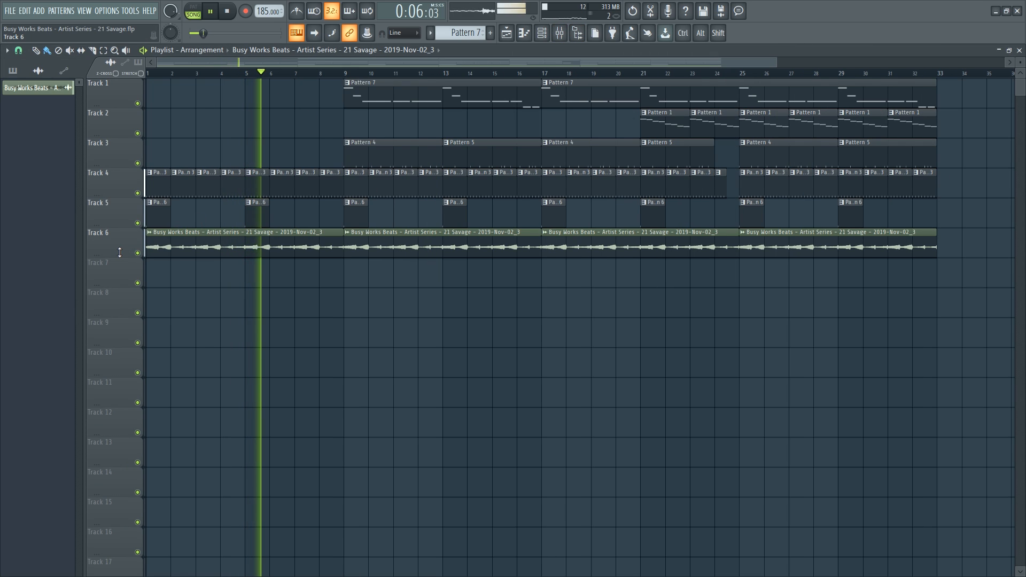
pyautogui.moveTo(127, 258); pyautogui.dragTo(127, 298)
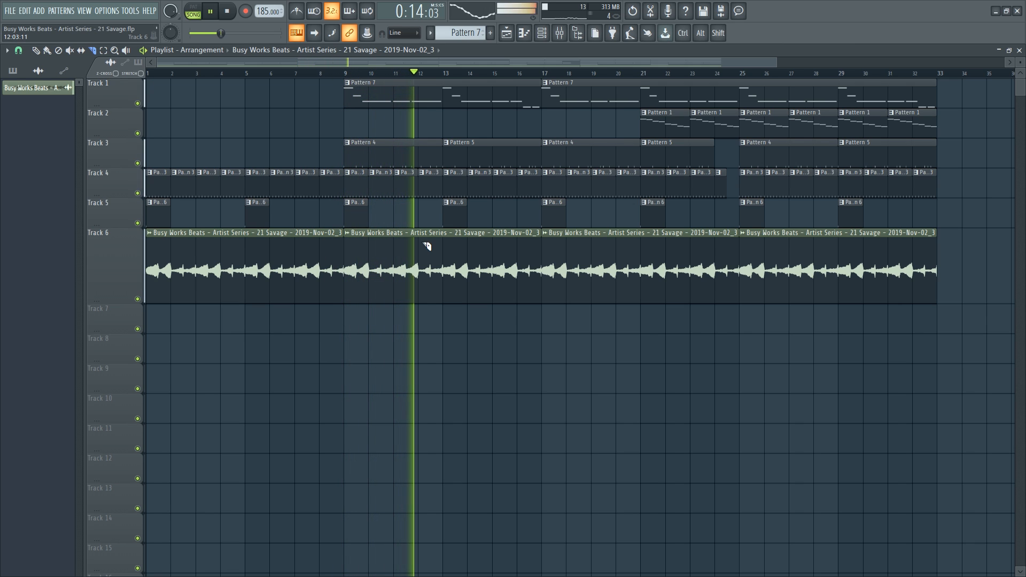
# Delete clips 2–4 on Track 6, keeping only the first sample clip.
pyautogui.moveTo(183, 295); pyautogui.dragTo(682, 320)
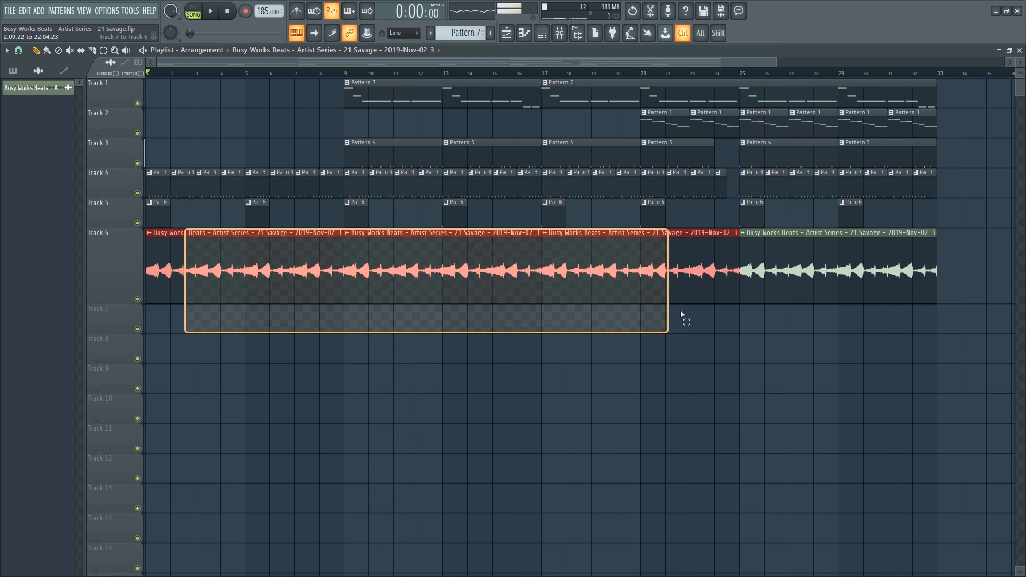
pyautogui.moveTo(886, 230); pyautogui.dragTo(401, 296)
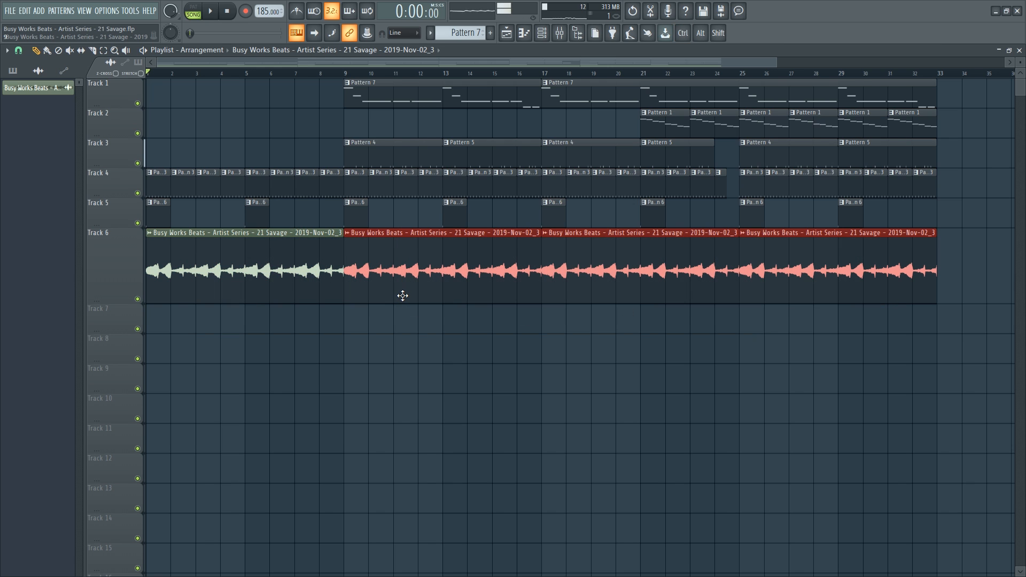
pyautogui.press('Delete')
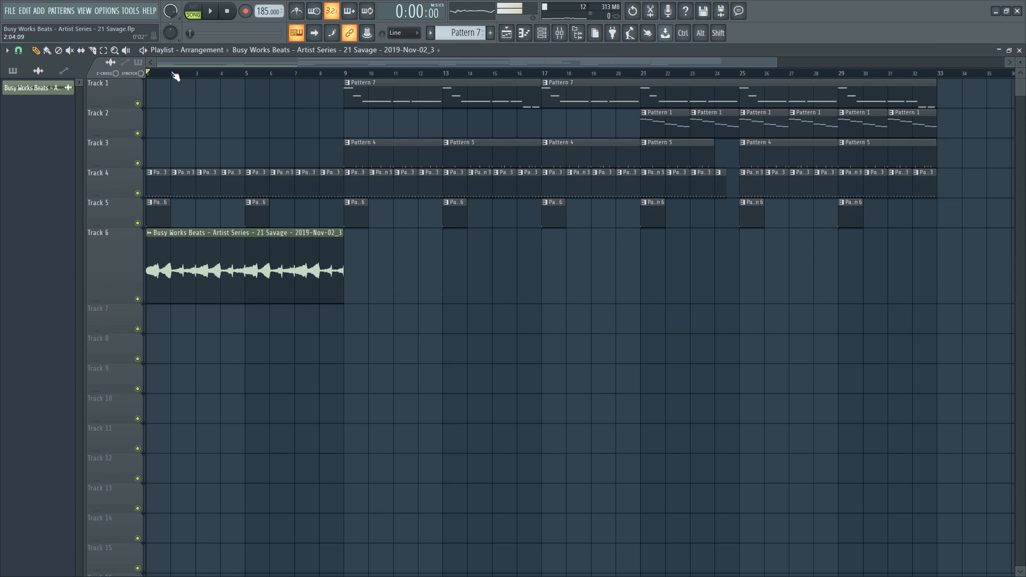
# Slip the sample's waveform inside its Track 6 clip to realign the timing.
pyautogui.scroll(7, 175, 76)
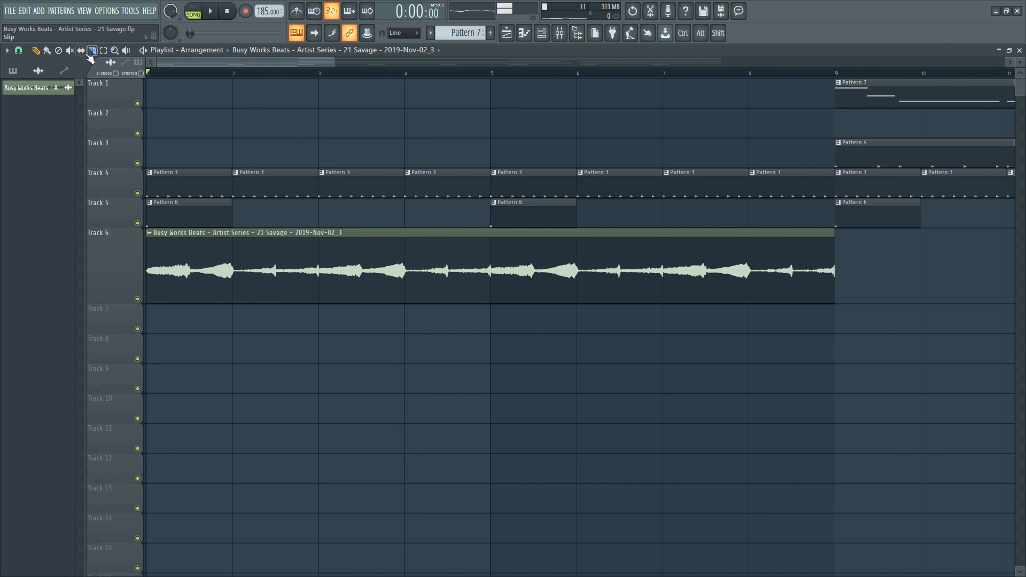
pyautogui.moveTo(287, 251); pyautogui.dragTo(295, 265)
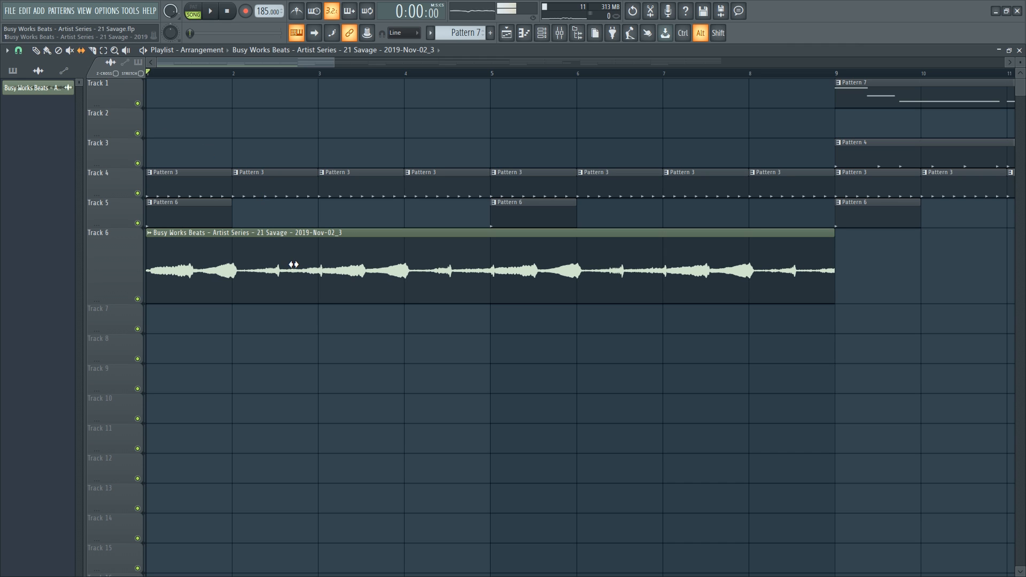
pyautogui.press('space')
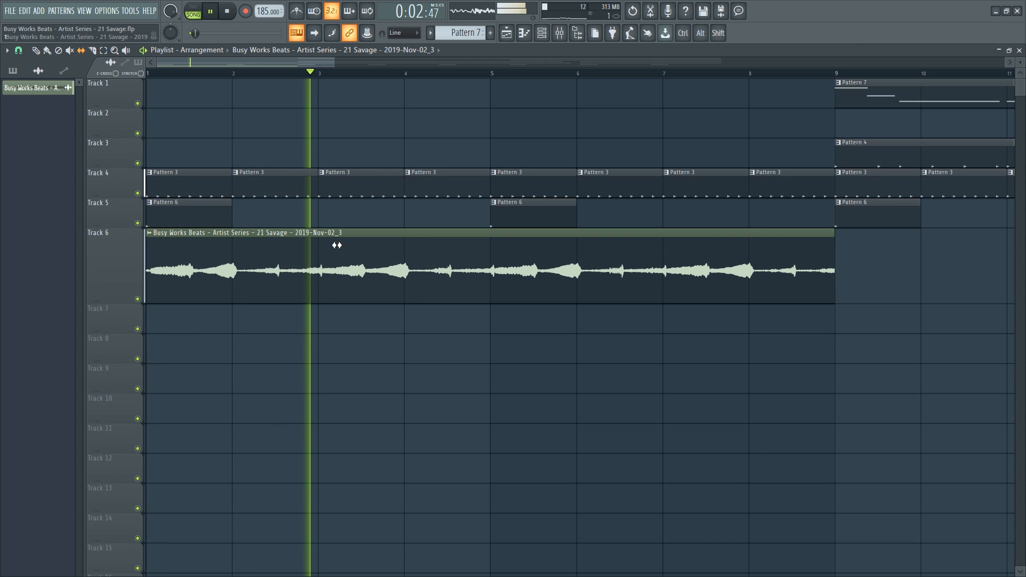
pyautogui.scroll(1, 333, 75)
pyautogui.scroll(2, 334, 75)
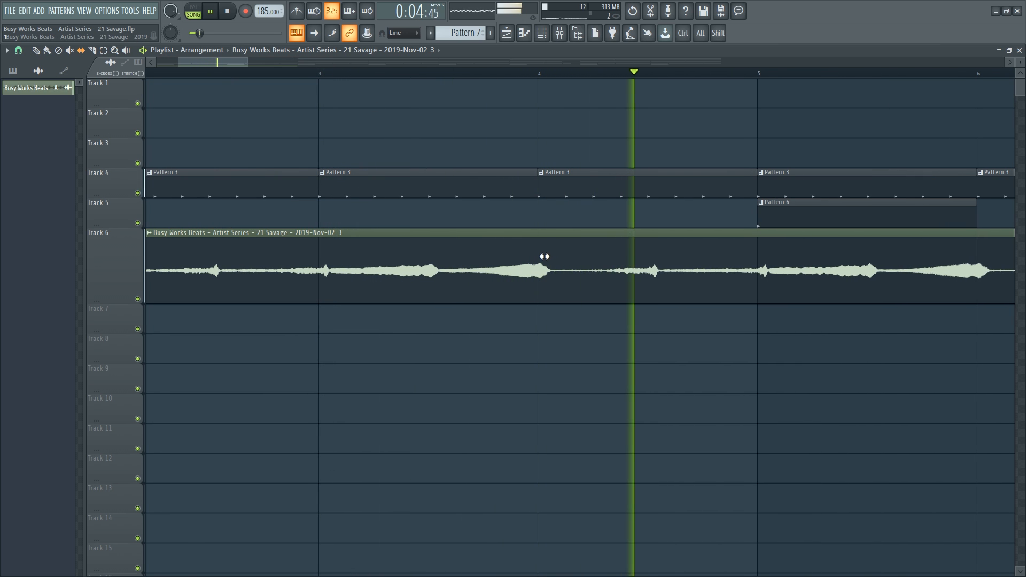
pyautogui.moveTo(547, 259); pyautogui.dragTo(552, 265)
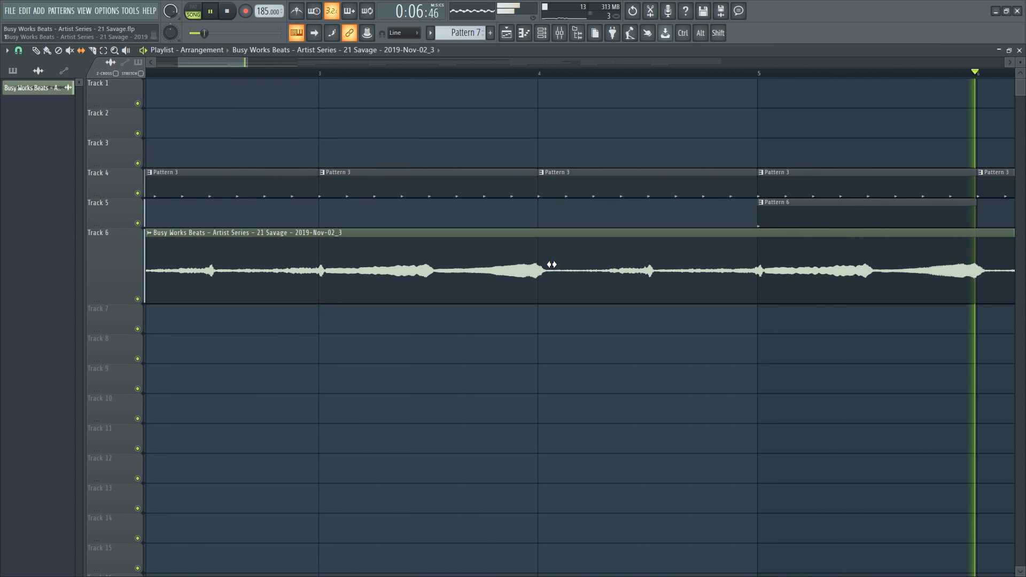
pyautogui.scroll(-3, 421, 82)
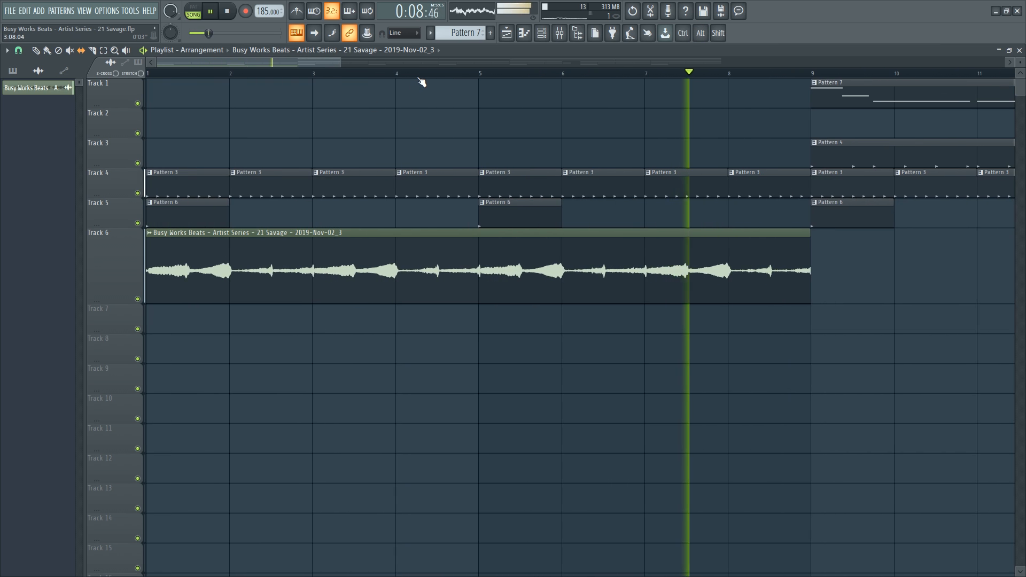
pyautogui.scroll(-2, 418, 81)
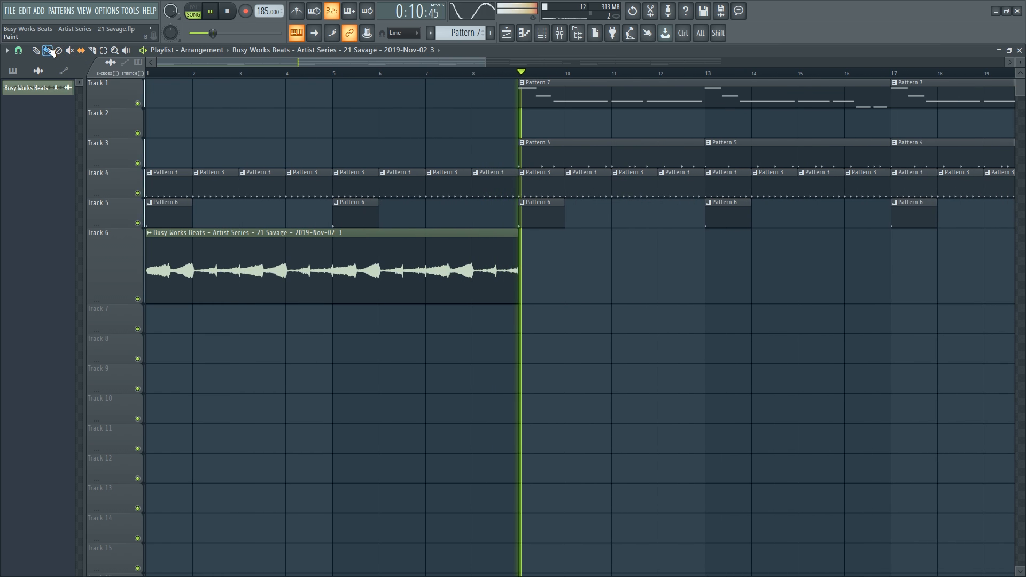
# Copy the sample clip to bar 9 and slice Track 6 at bars 9 and 17.
pyautogui.moveTo(278, 255)
pyautogui.mouseDown()
pyautogui.moveTo(622, 275)
pyautogui.moveTo(647, 267)
pyautogui.mouseUp()
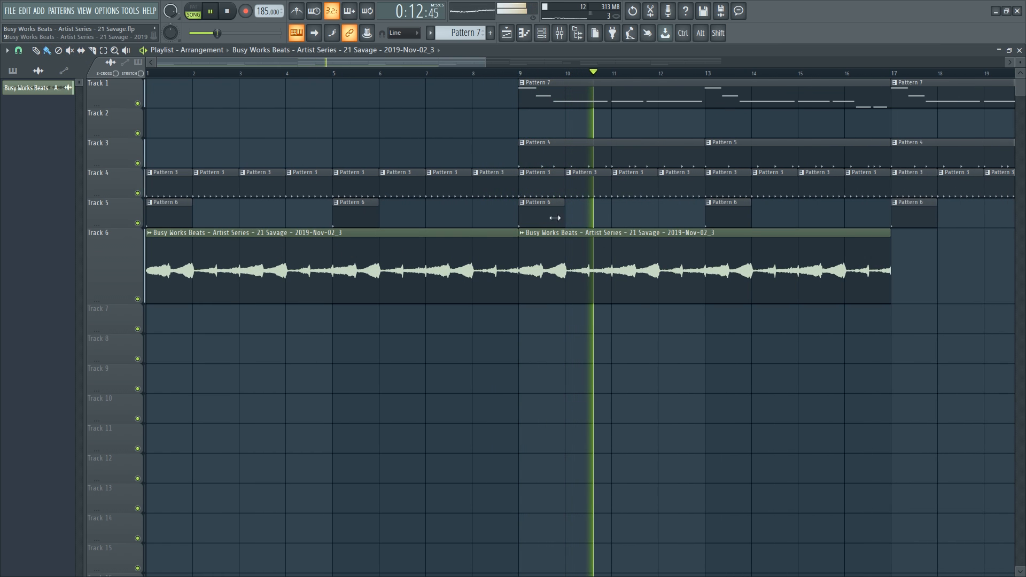
pyautogui.click(93, 52)
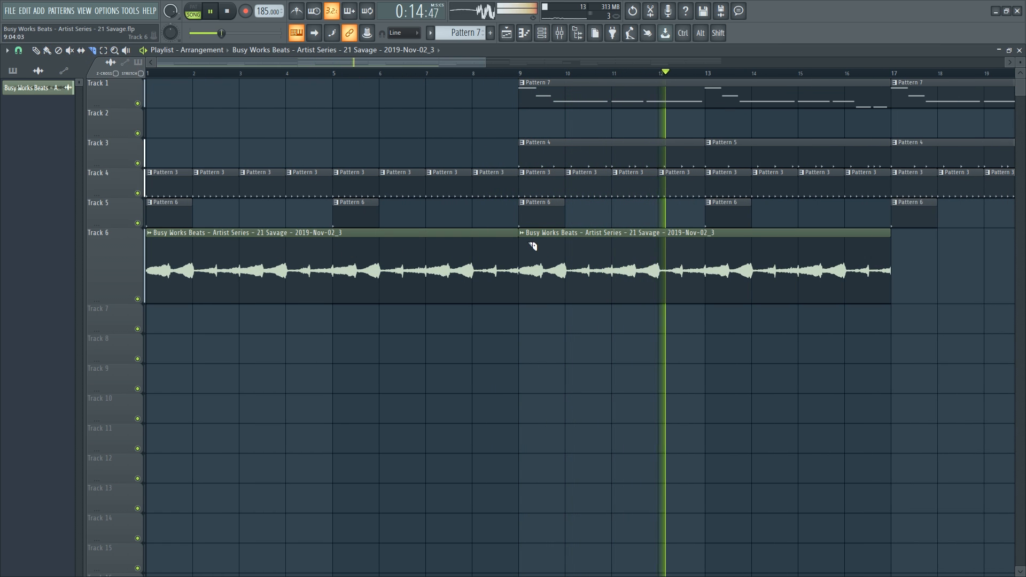
pyautogui.moveTo(518, 239); pyautogui.dragTo(518, 289)
pyautogui.moveTo(891, 244); pyautogui.dragTo(891, 297)
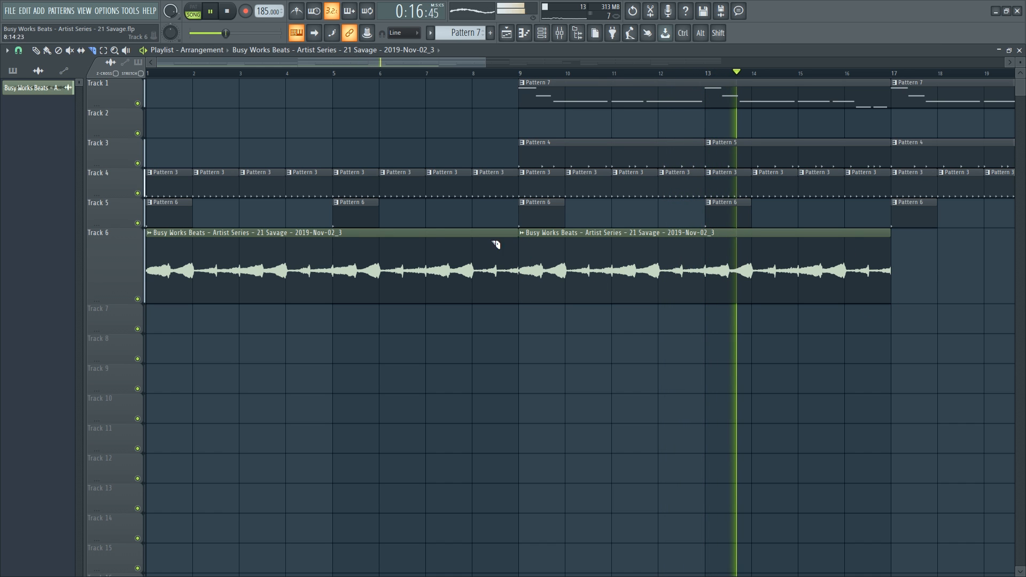
pyautogui.scroll(-4, 278, 76)
pyautogui.scroll(-1, 277, 77)
# Snap to whole beats and trim the Track 6 clips to start one beat later.
pyautogui.click(47, 52)
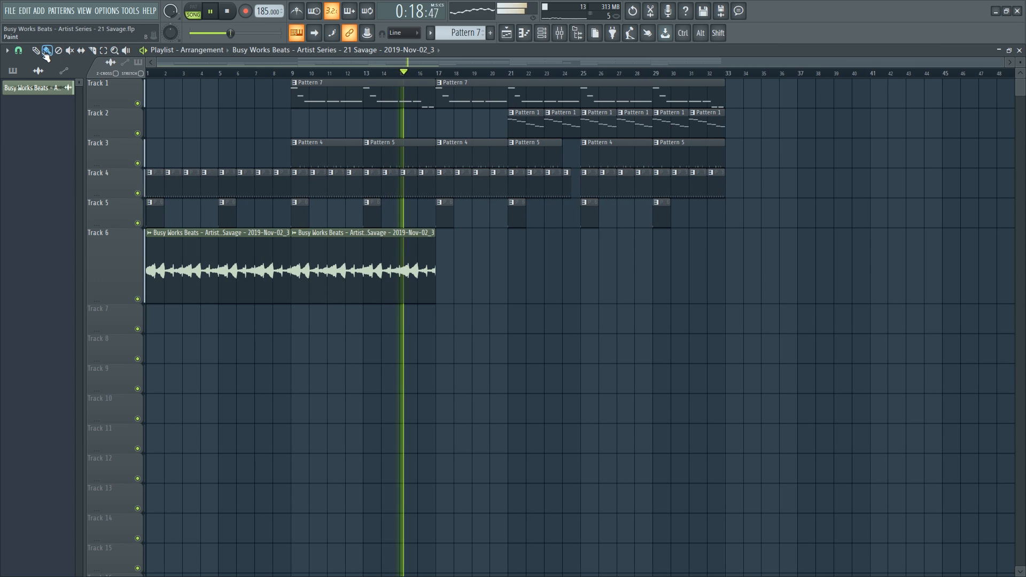
pyautogui.moveTo(394, 263)
pyautogui.mouseDown()
pyautogui.moveTo(236, 255)
pyautogui.moveTo(561, 248)
pyautogui.moveTo(506, 251)
pyautogui.mouseUp()
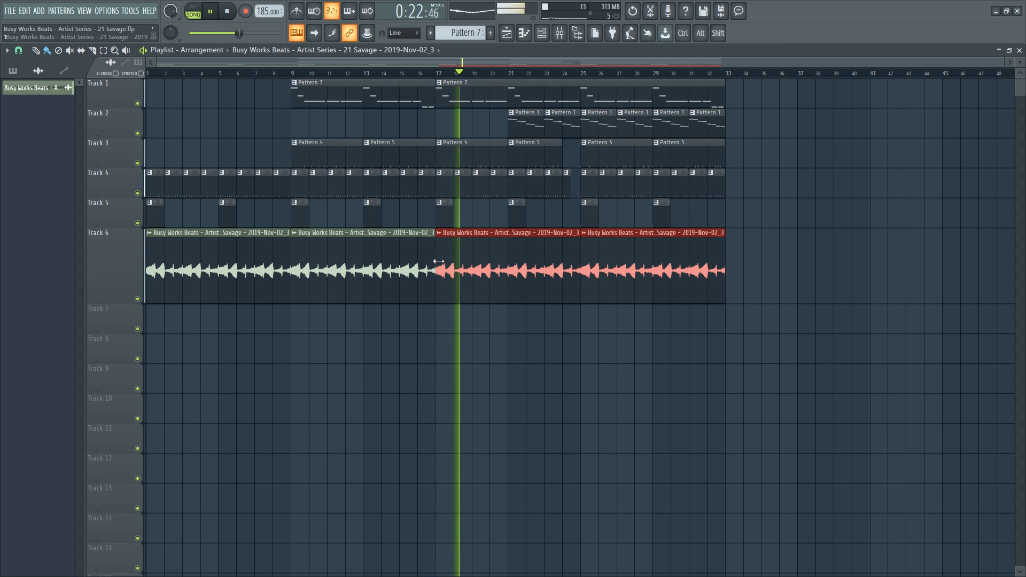
pyautogui.click(19, 50)
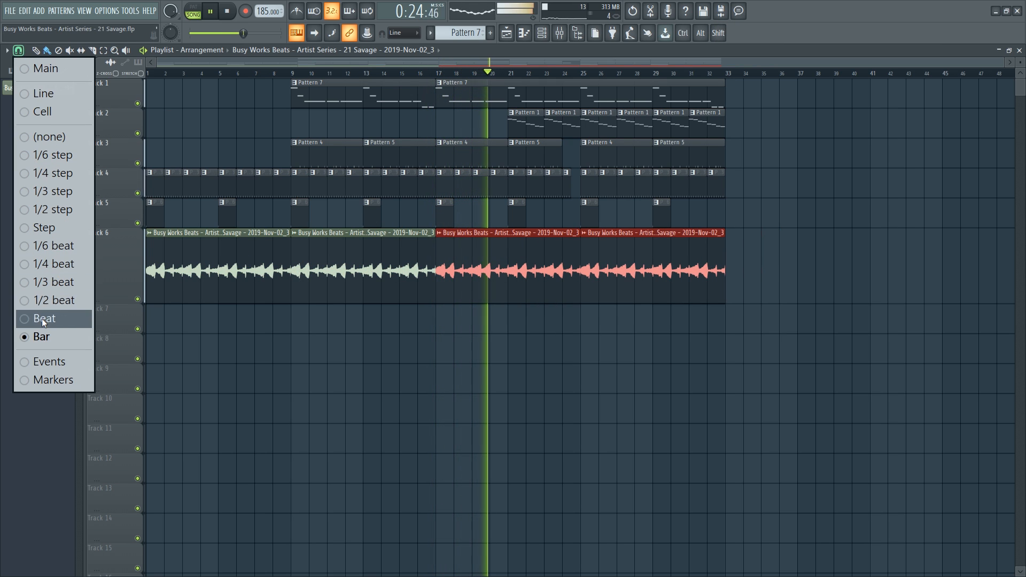
pyautogui.click(43, 319)
pyautogui.press('space')
pyautogui.moveTo(438, 260); pyautogui.dragTo(594, 274)
pyautogui.keyDown('ctrl'); pyautogui.click(452, 272); pyautogui.keyUp('ctrl')
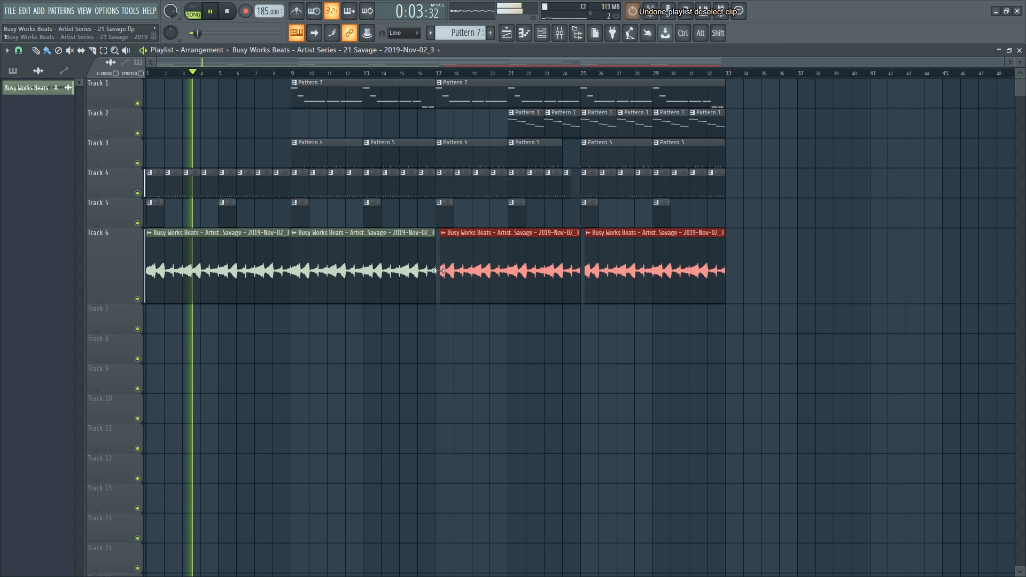
pyautogui.moveTo(440, 271); pyautogui.dragTo(443, 271)
# Shorten the middle Track 6 clip so it ends near bar 24.
pyautogui.click(430, 74)
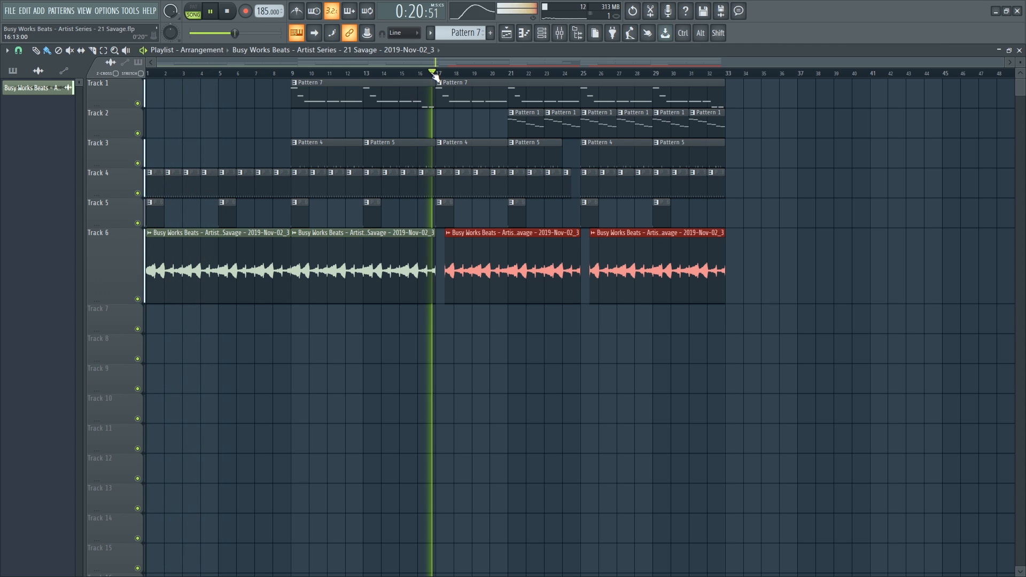
pyautogui.scroll(4, 451, 74)
pyautogui.scroll(-3, 453, 75)
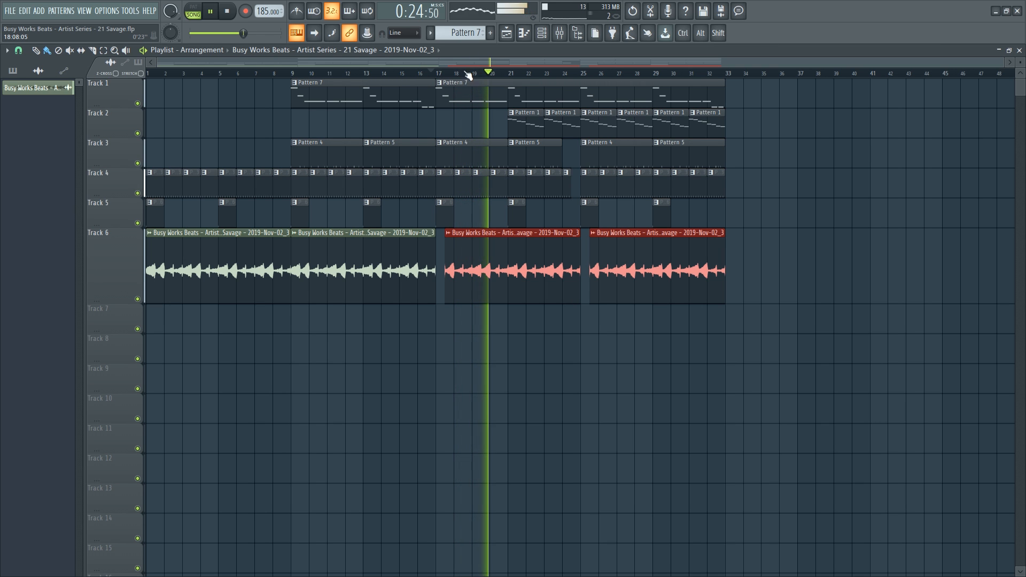
pyautogui.scroll(4, 568, 75)
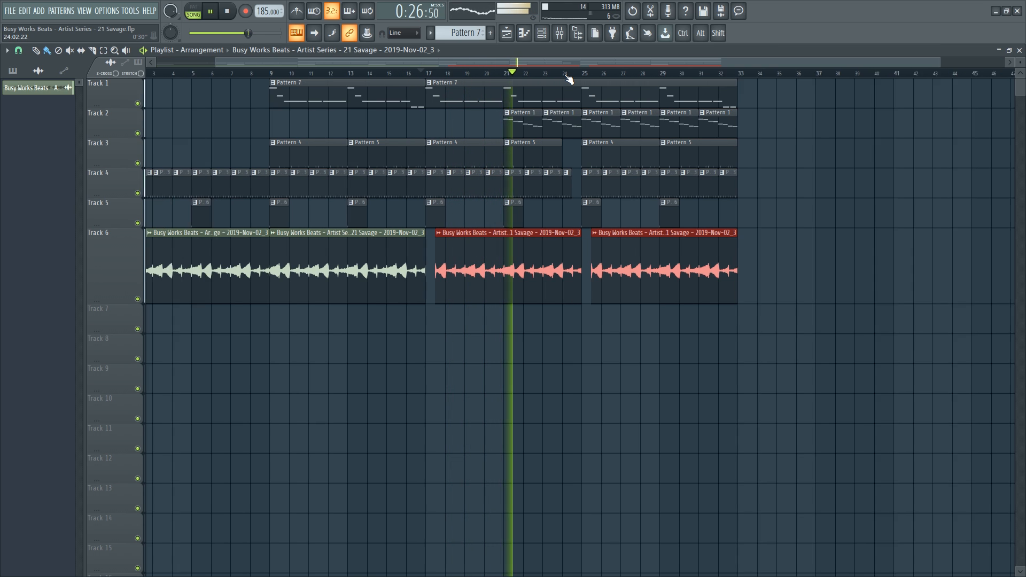
pyautogui.click(609, 343)
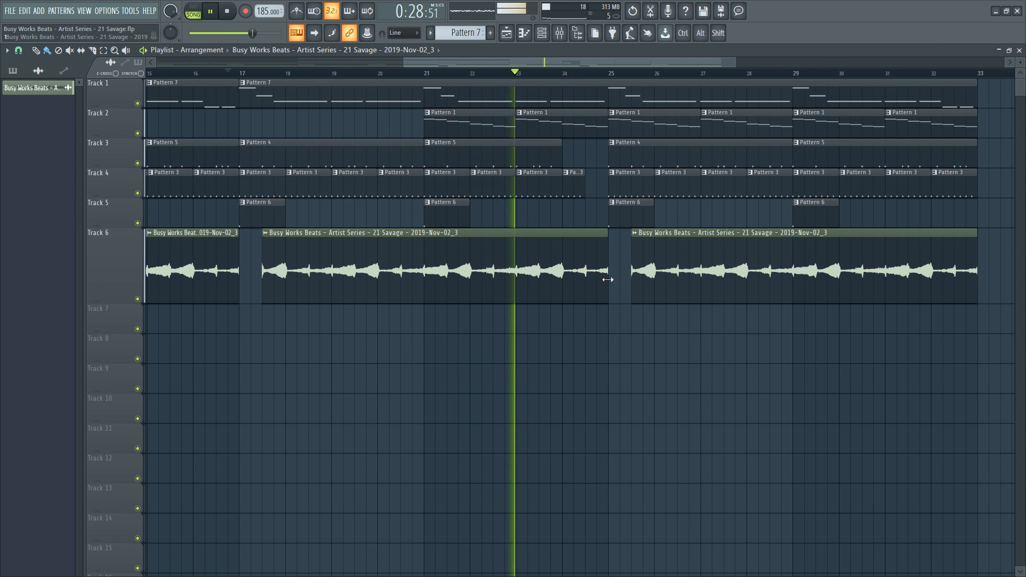
pyautogui.moveTo(608, 278); pyautogui.dragTo(564, 283)
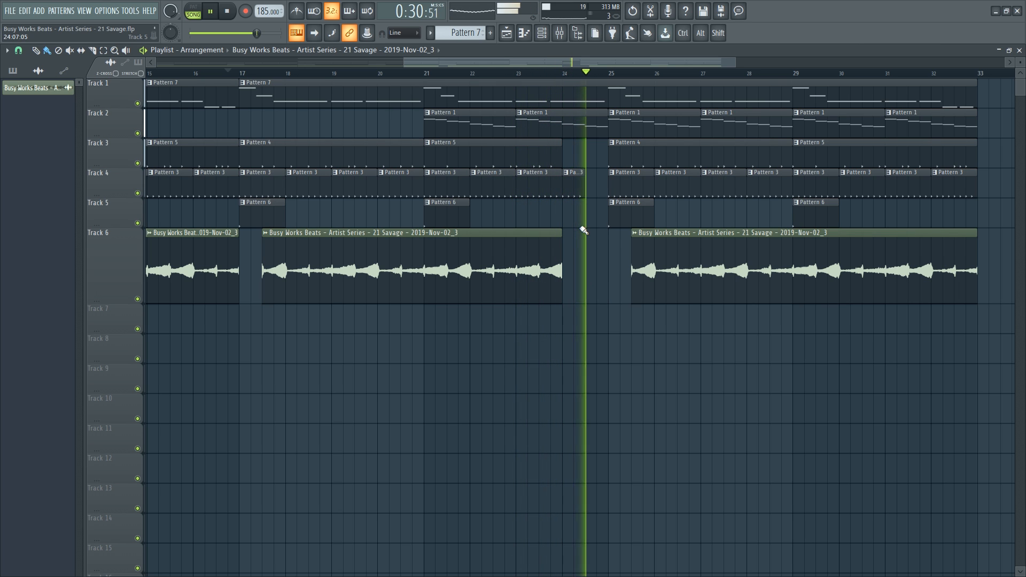
pyautogui.scroll(-2, 530, 80)
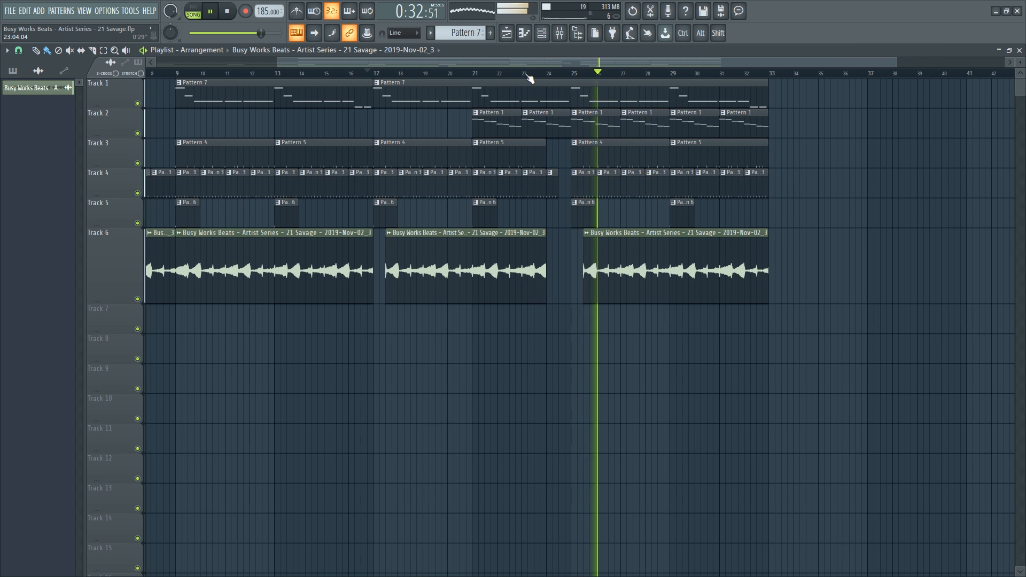
pyautogui.scroll(-2, 529, 80)
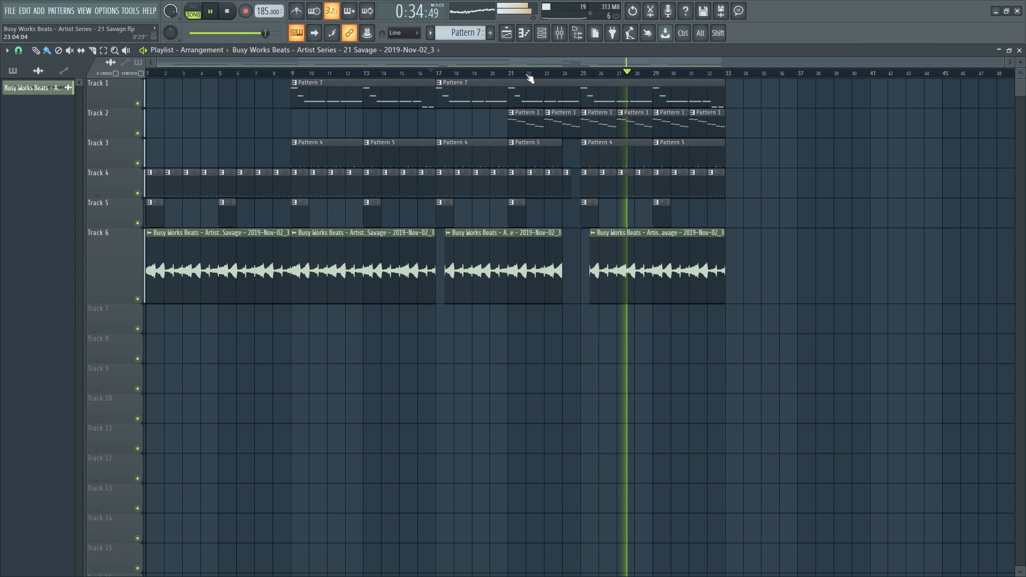
# Delete Track 2's Pattern 1 clip at bar 25, save, and briefly check the Channel rack.
pyautogui.rightClick(613, 134)
pyautogui.press('space')
pyautogui.hotkey('ctrl', 's')
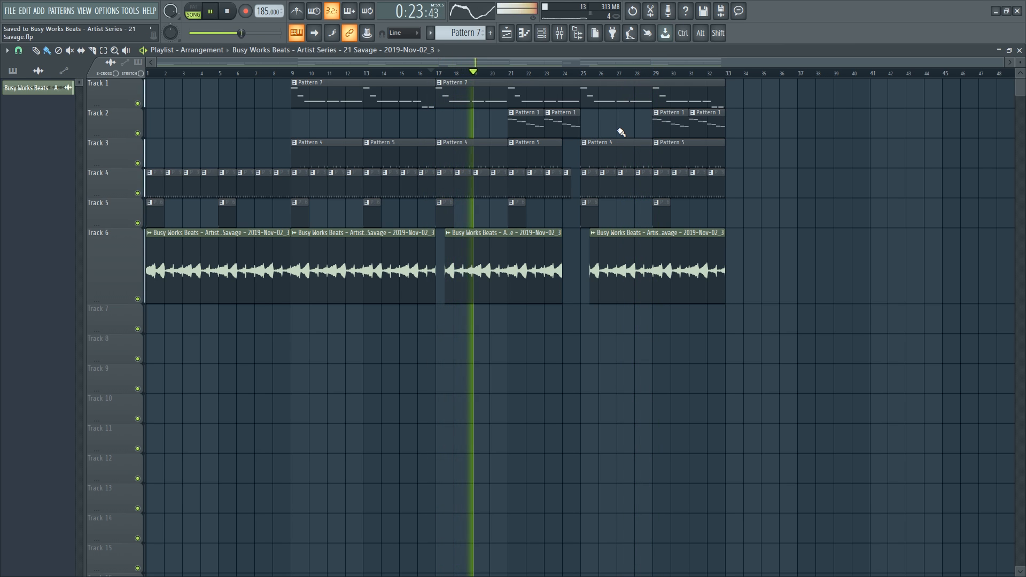
pyautogui.press('F6')
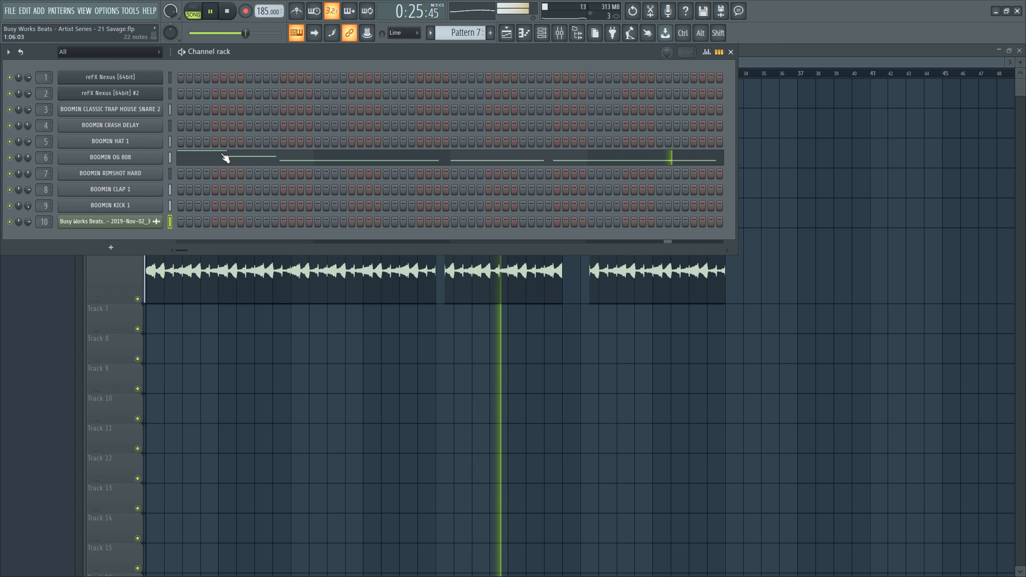
pyautogui.press('F6')
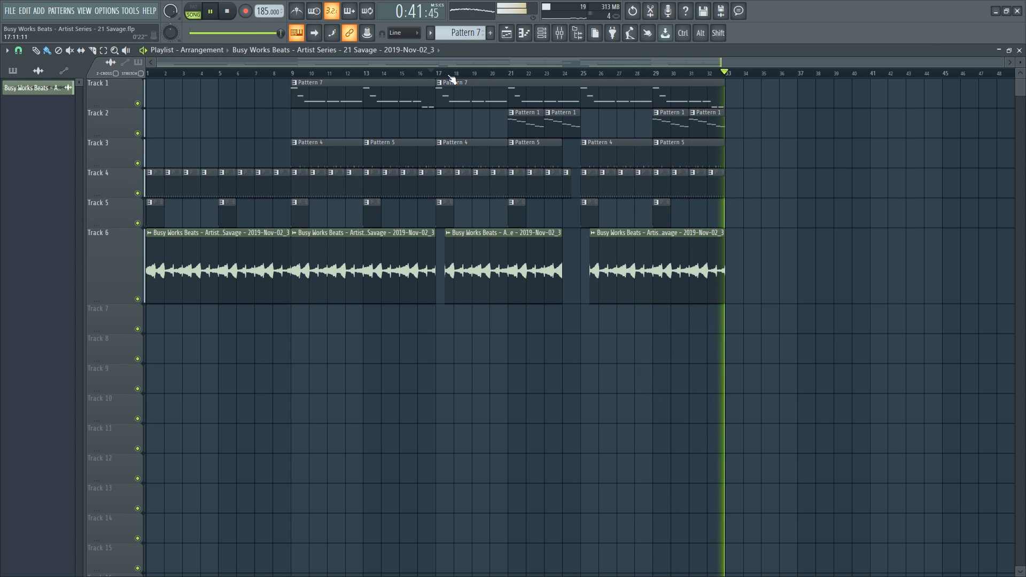
# Lower the BOOMIN HAT 1 insert to about -3.2 dB and select the BOOMIN OG 808 insert.
pyautogui.press('F9')
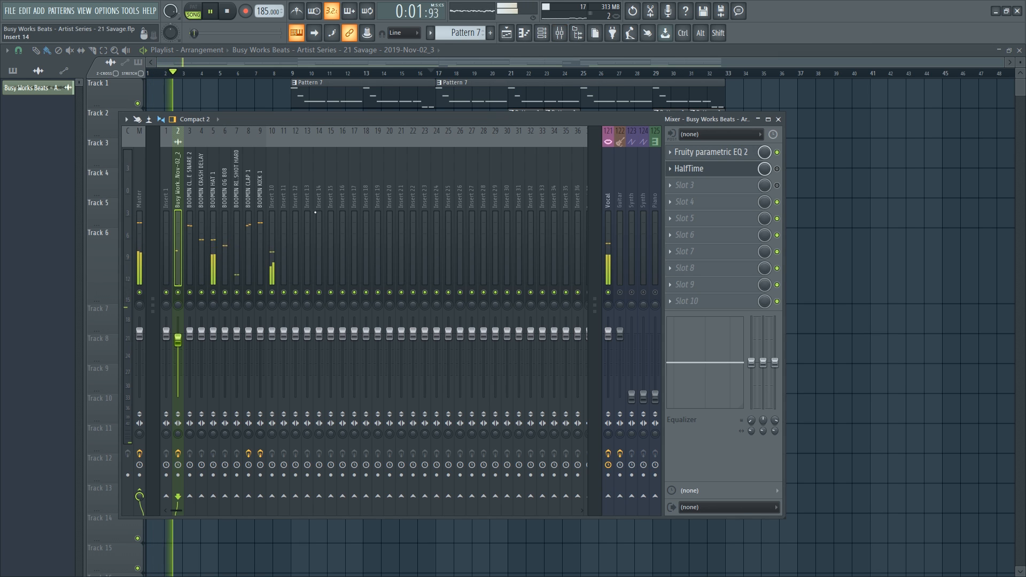
pyautogui.click(215, 267)
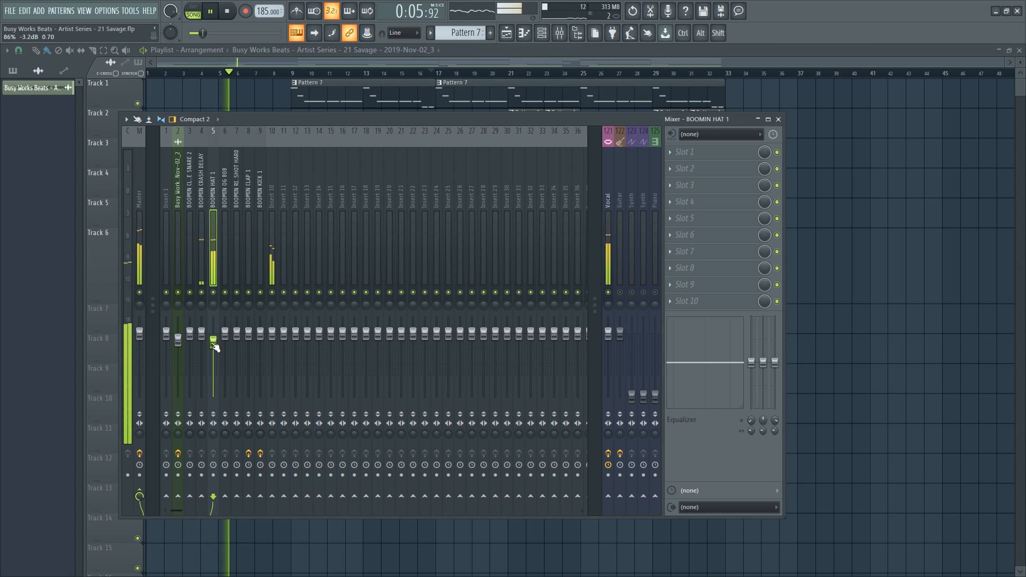
pyautogui.press('F9')
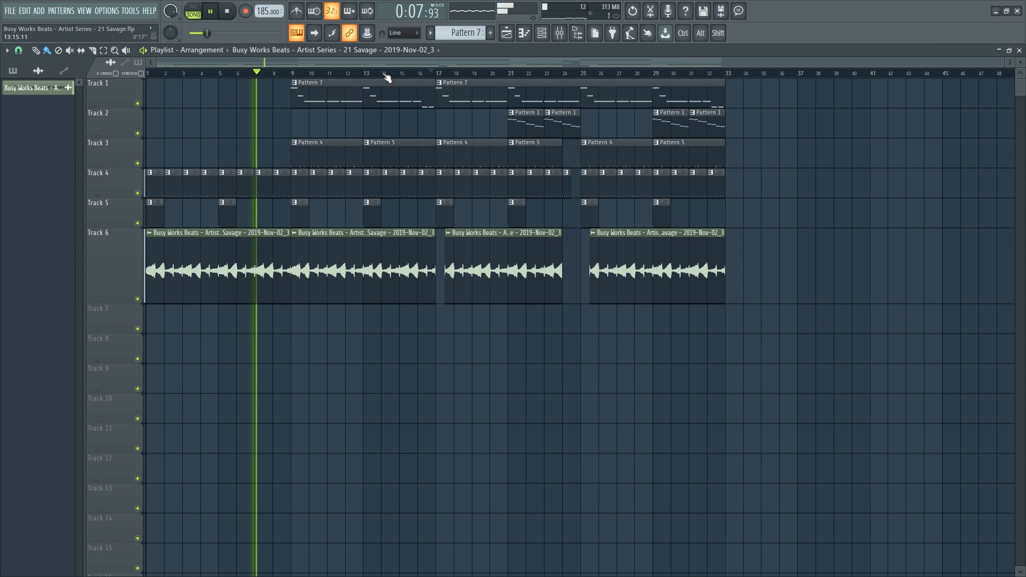
pyautogui.press('F9')
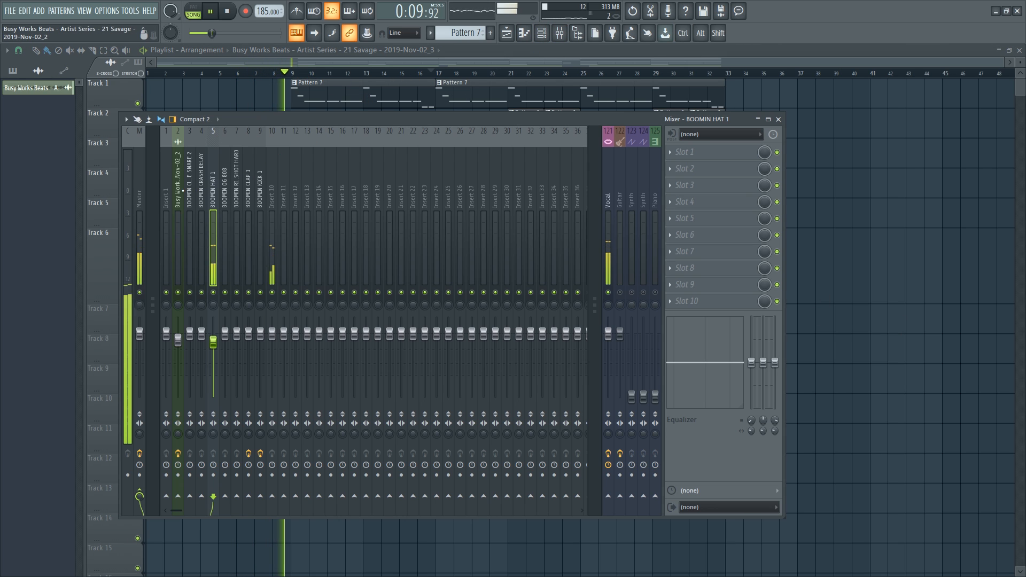
pyautogui.click(223, 209)
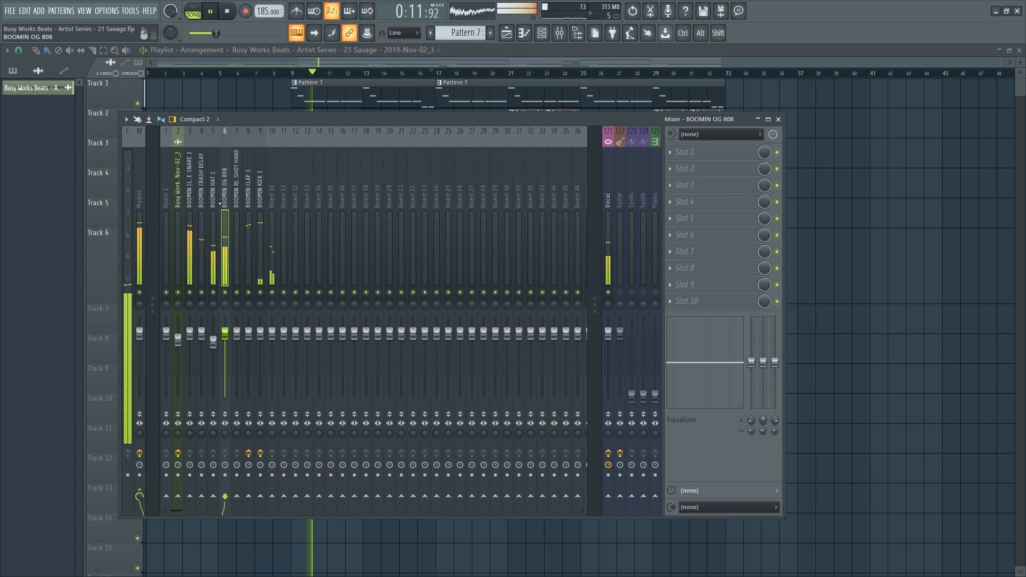
pyautogui.press('space')
# Load Ozone 9 Dynamics into the first effect slot of the BOOMIN OG 808 insert.
pyautogui.click(682, 160)
pyautogui.scroll(-3, 460, 219)
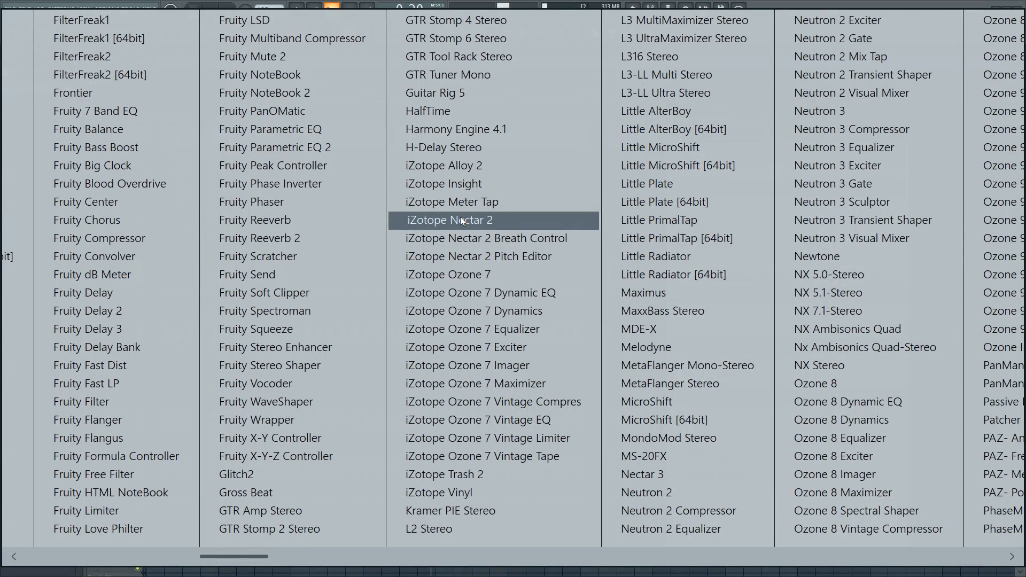
pyautogui.scroll(-2, 544, 301)
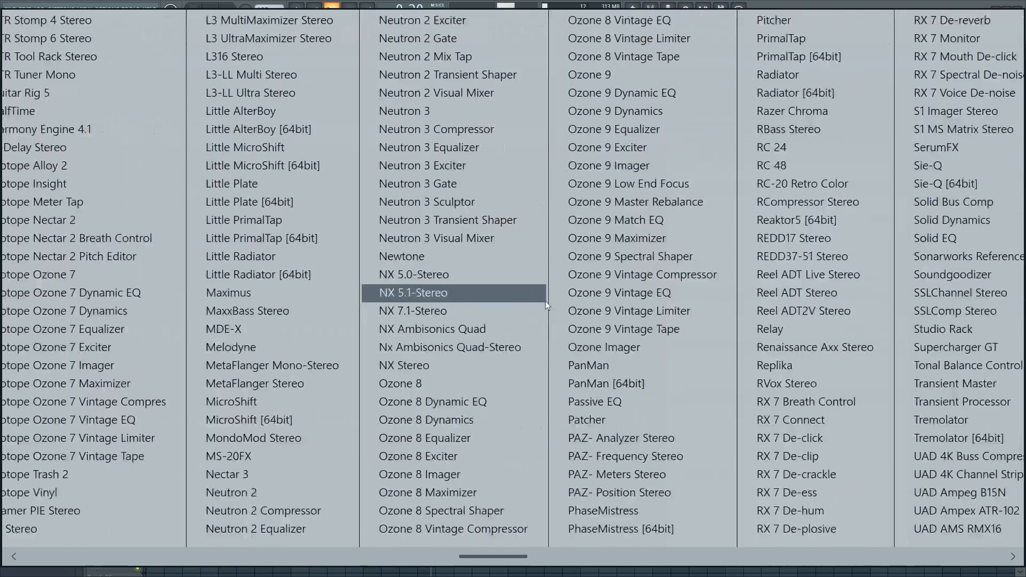
pyautogui.scroll(-2, 545, 300)
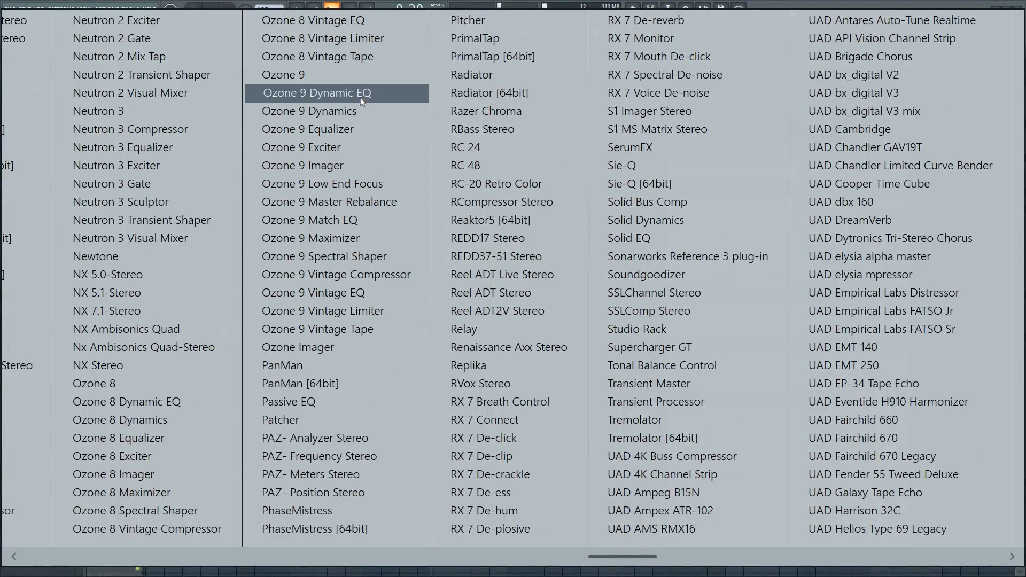
pyautogui.scroll(-1, 361, 102)
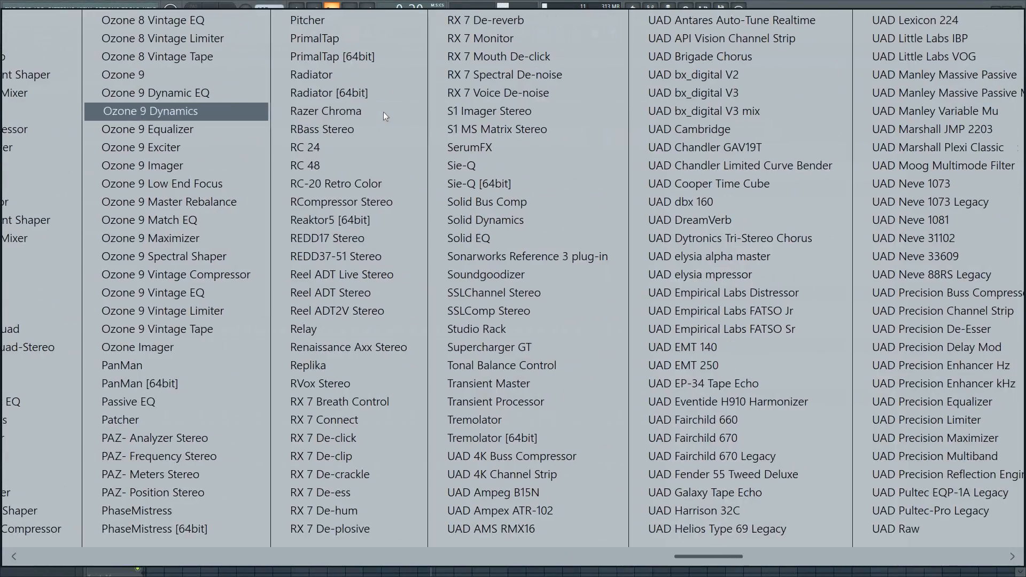
pyautogui.click(193, 112)
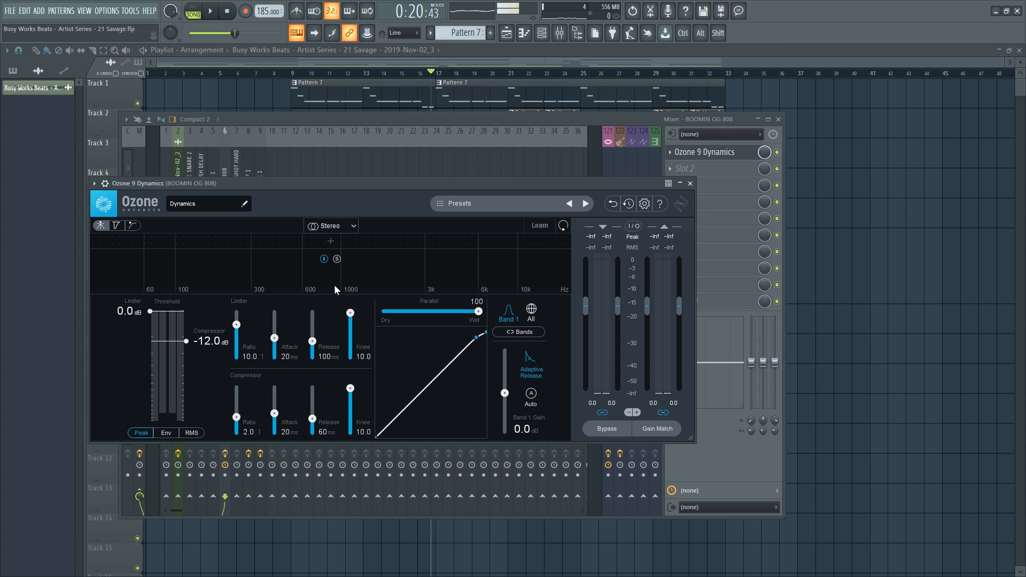
# Split Ozone Dynamics into two bands and rearrange the Ozone and mixer windows.
pyautogui.click(162, 237)
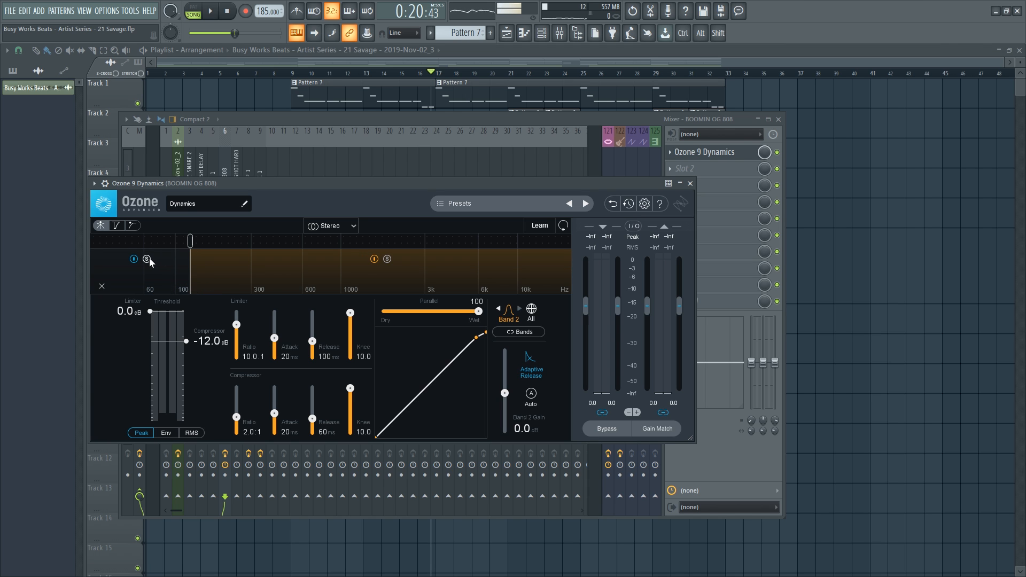
pyautogui.moveTo(190, 247); pyautogui.dragTo(235, 250)
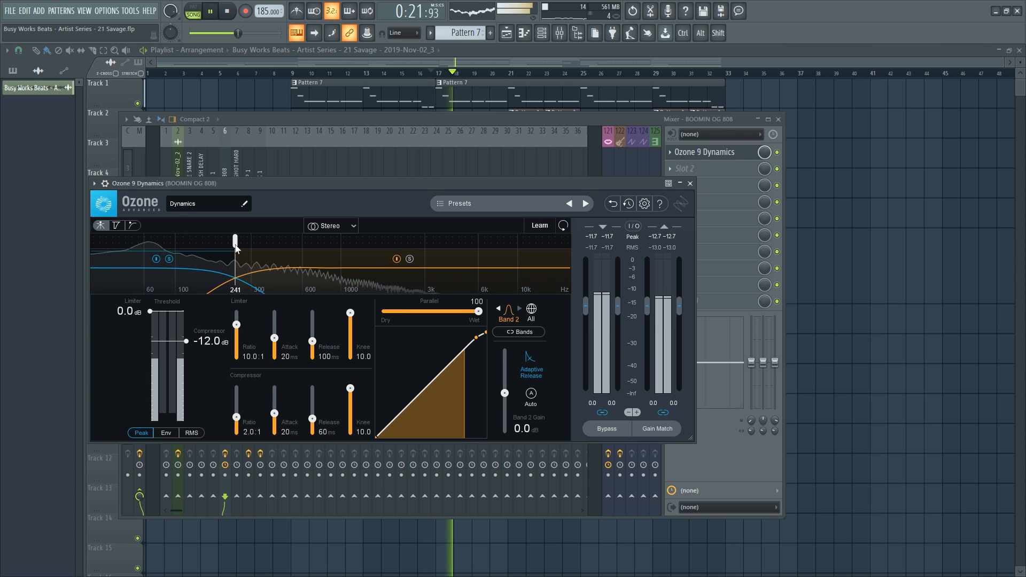
pyautogui.moveTo(232, 184); pyautogui.dragTo(236, 325)
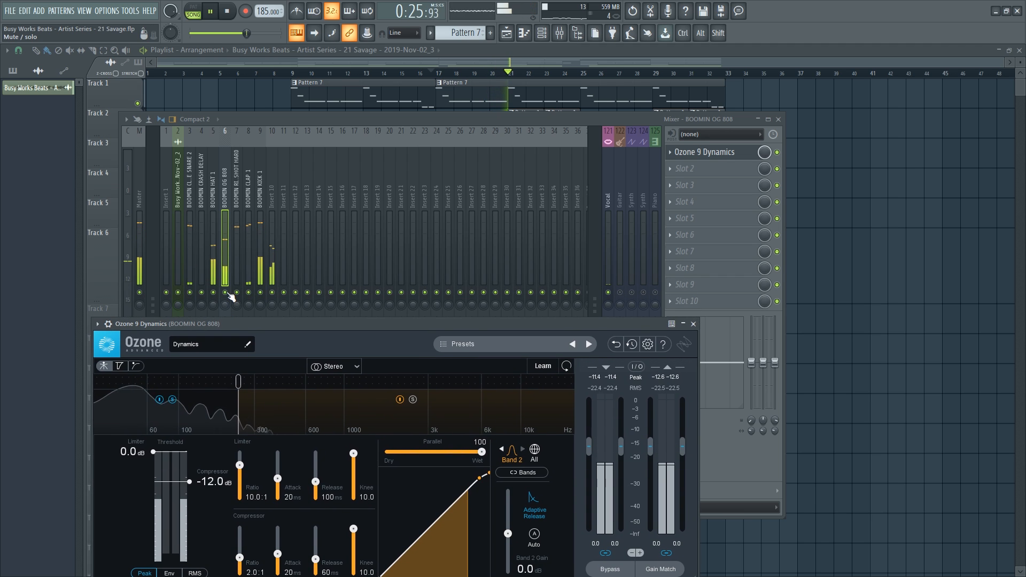
pyautogui.click(212, 317)
pyautogui.click(100, 406)
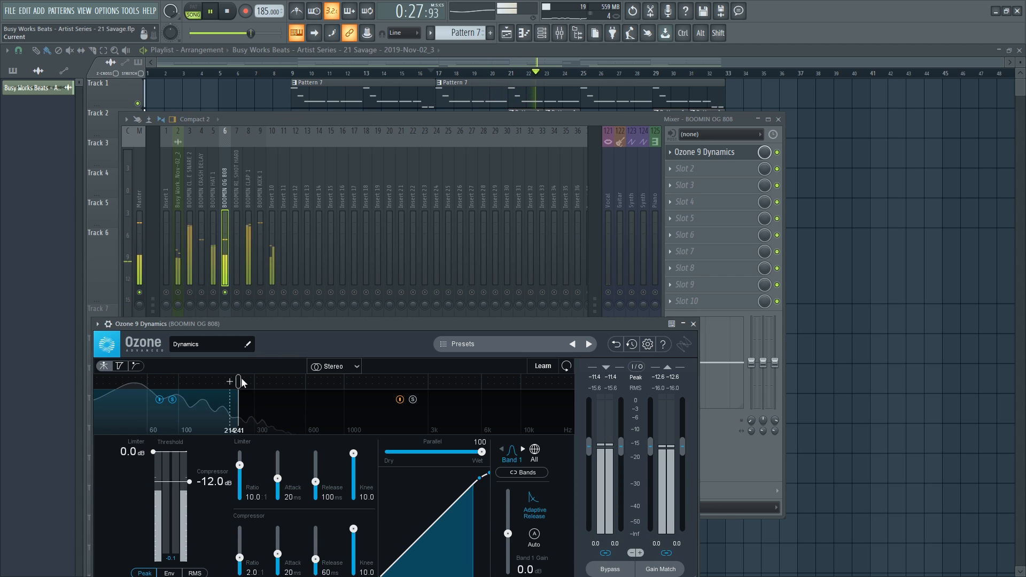
pyautogui.moveTo(268, 331); pyautogui.dragTo(285, 231)
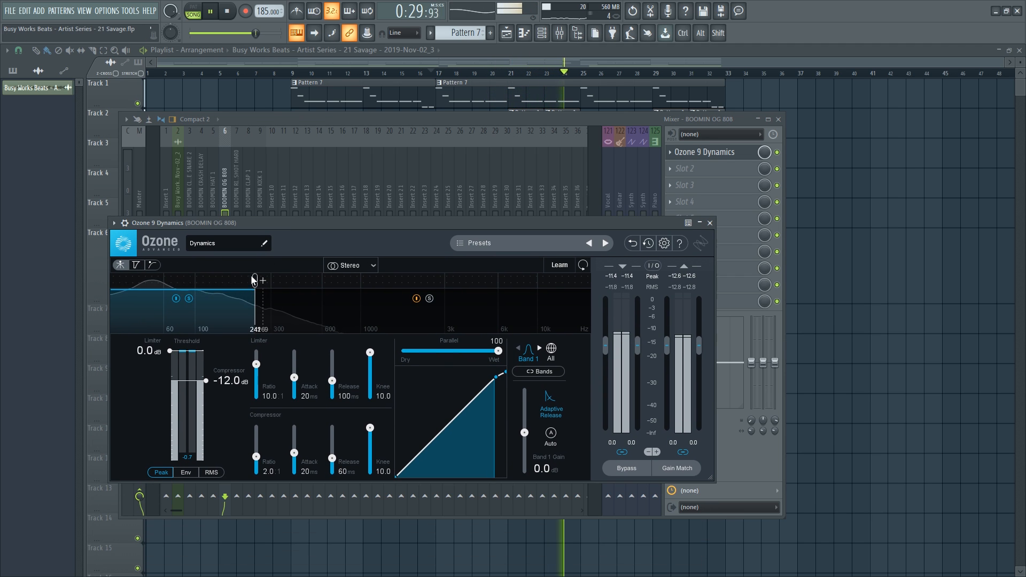
pyautogui.click(224, 192)
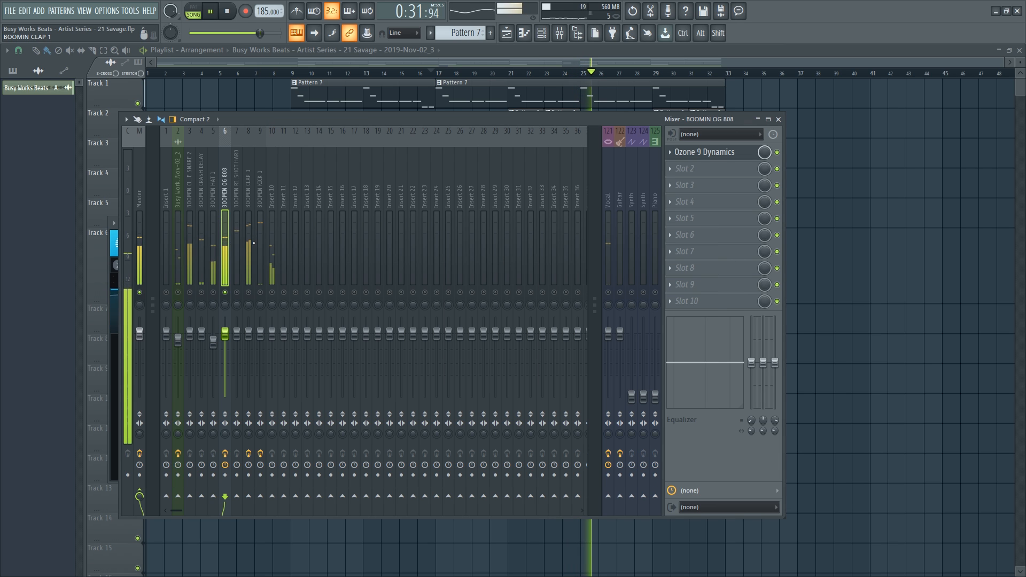
pyautogui.press('space')
# Lower the Band 1 crossover to about 100 Hz and view all bands.
pyautogui.click(716, 153)
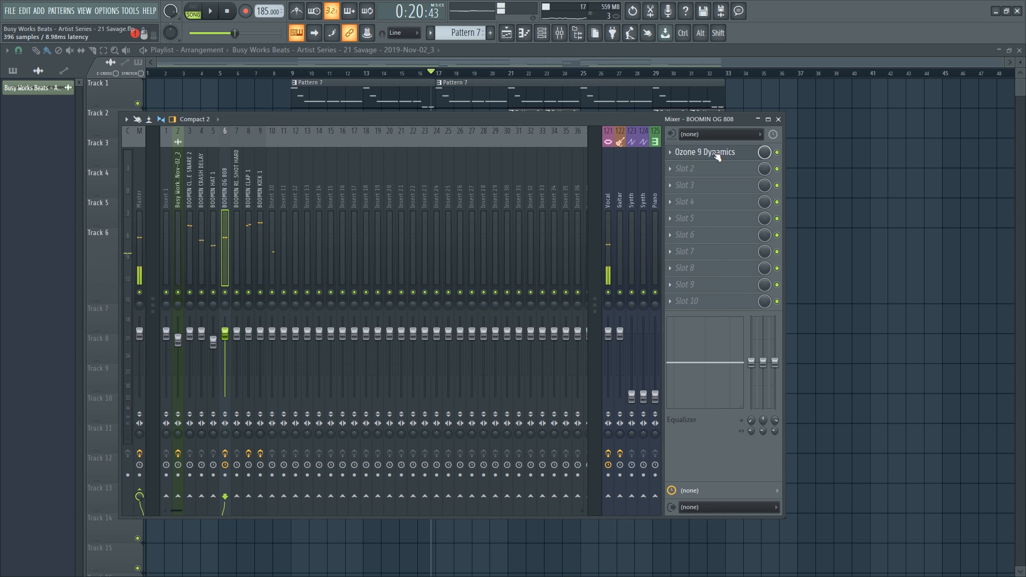
pyautogui.press('space')
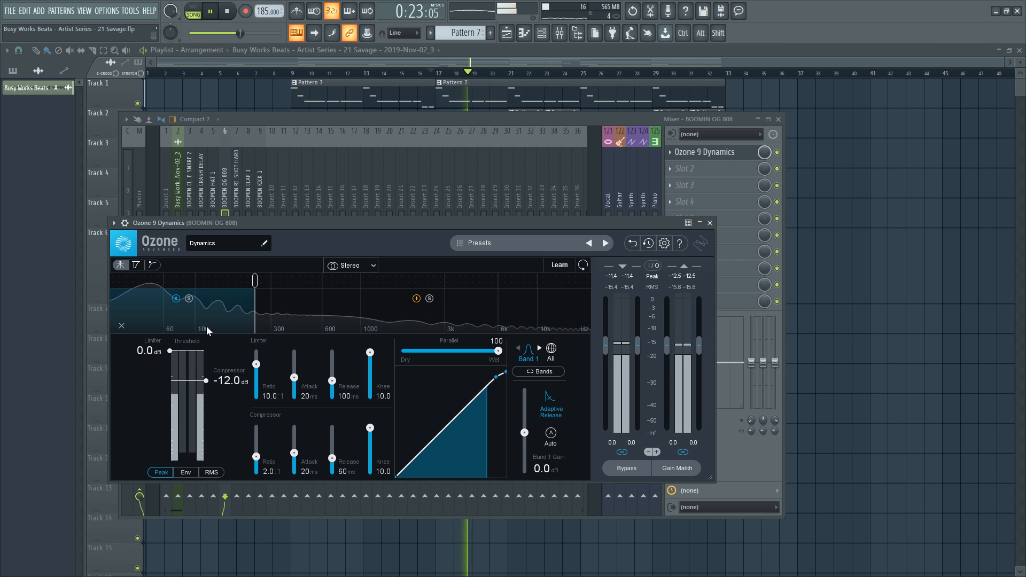
pyautogui.press('space')
pyautogui.press('space')
pyautogui.moveTo(255, 278); pyautogui.dragTo(205, 280)
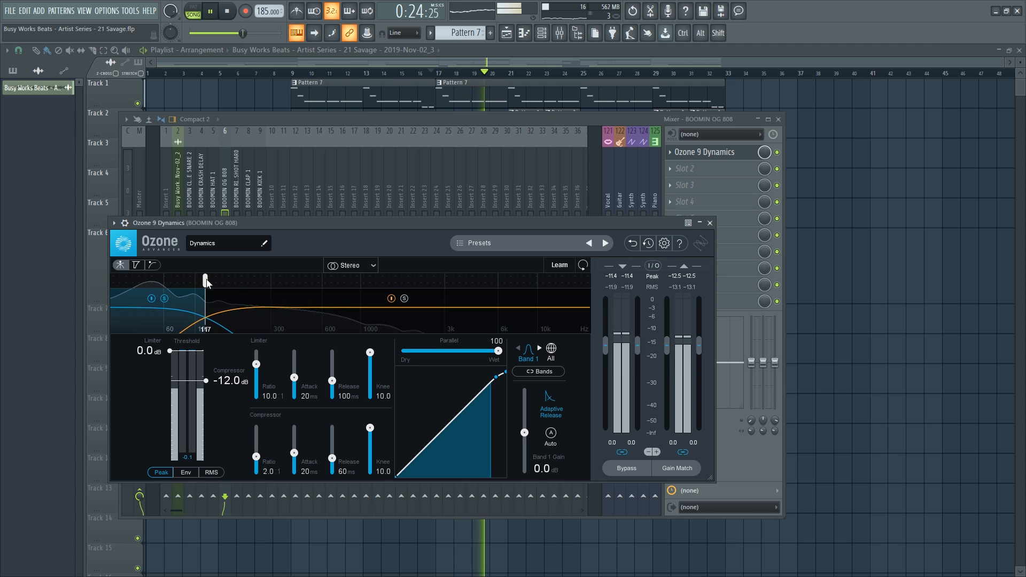
pyautogui.press('space')
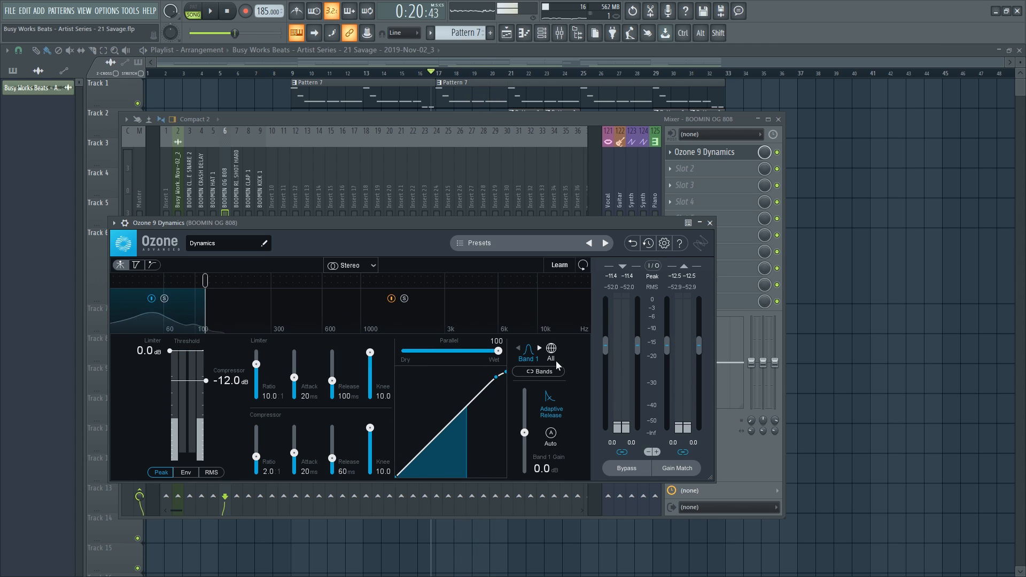
pyautogui.click(550, 350)
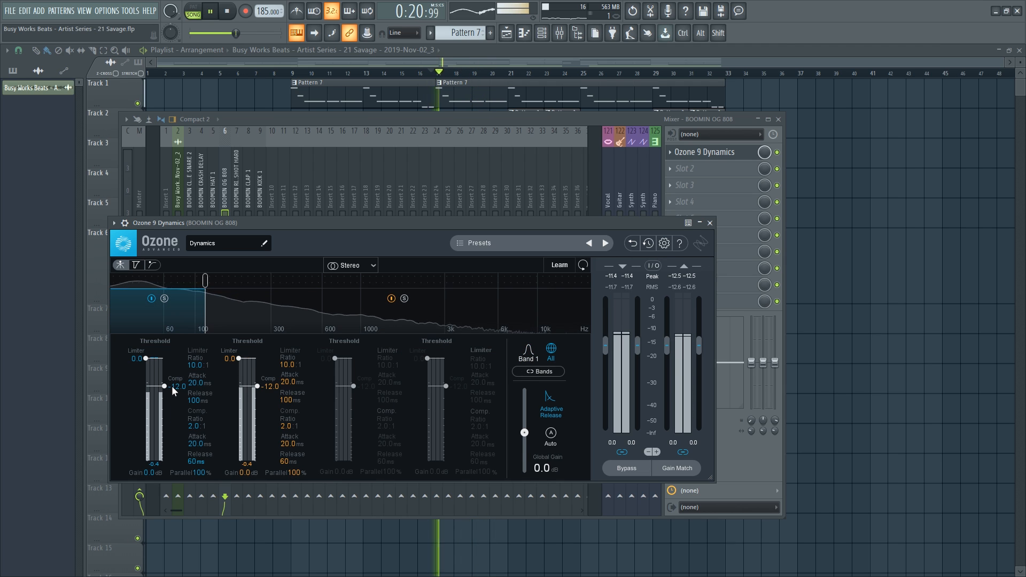
# Lower Band 1 compressor to -20.6, limiter to -20.2 and Band 2 compressor to -18.2 dB.
pyautogui.moveTo(172, 385); pyautogui.dragTo(172, 398)
pyautogui.press('space')
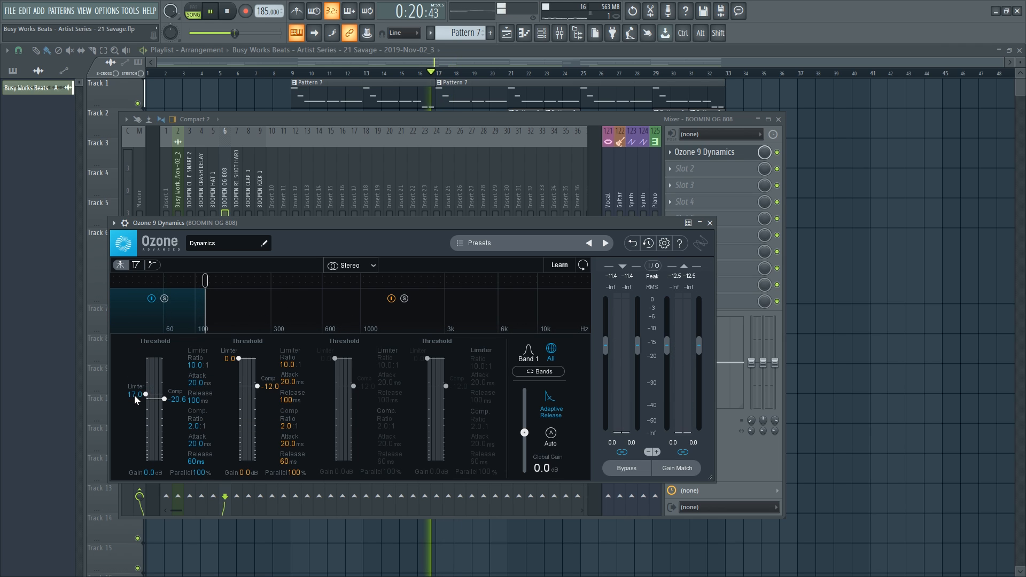
pyautogui.moveTo(135, 396); pyautogui.dragTo(135, 400)
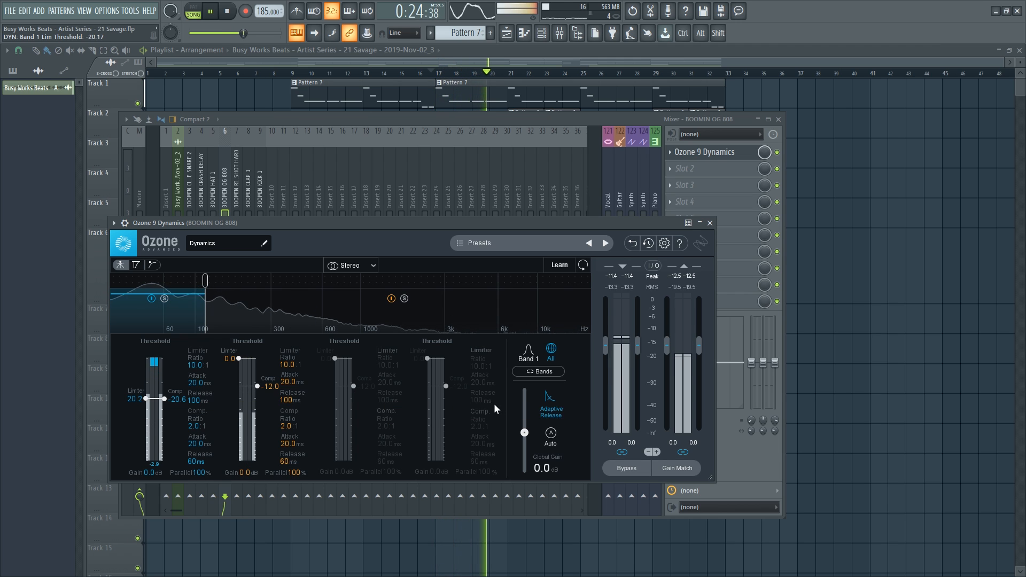
pyautogui.press('space')
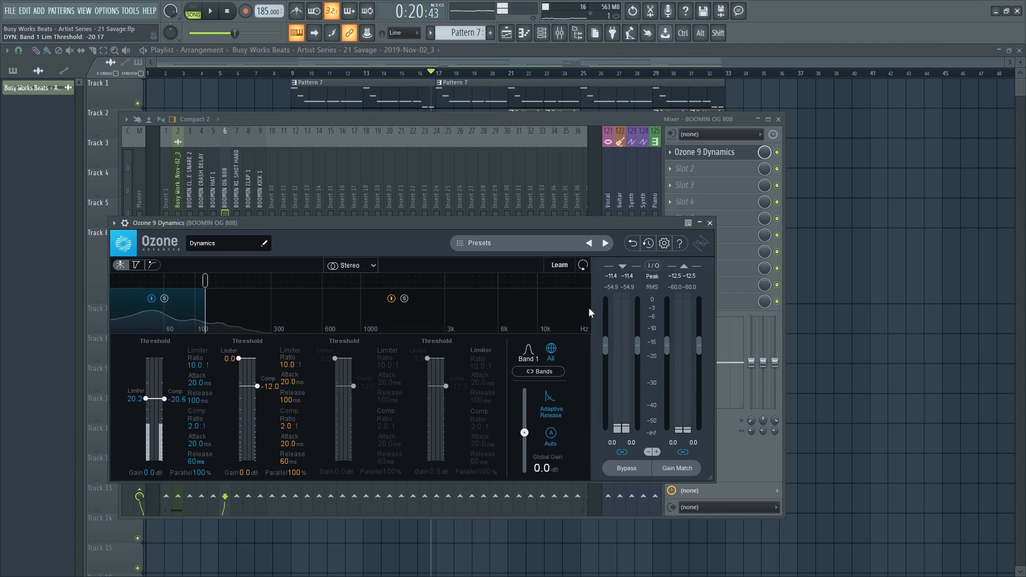
pyautogui.press('space')
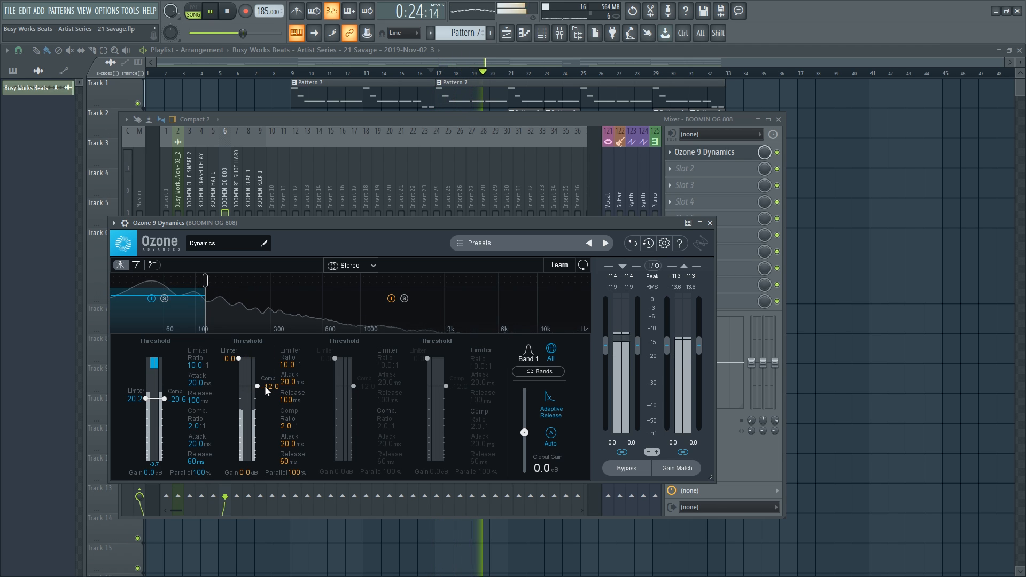
pyautogui.moveTo(264, 385); pyautogui.dragTo(265, 395)
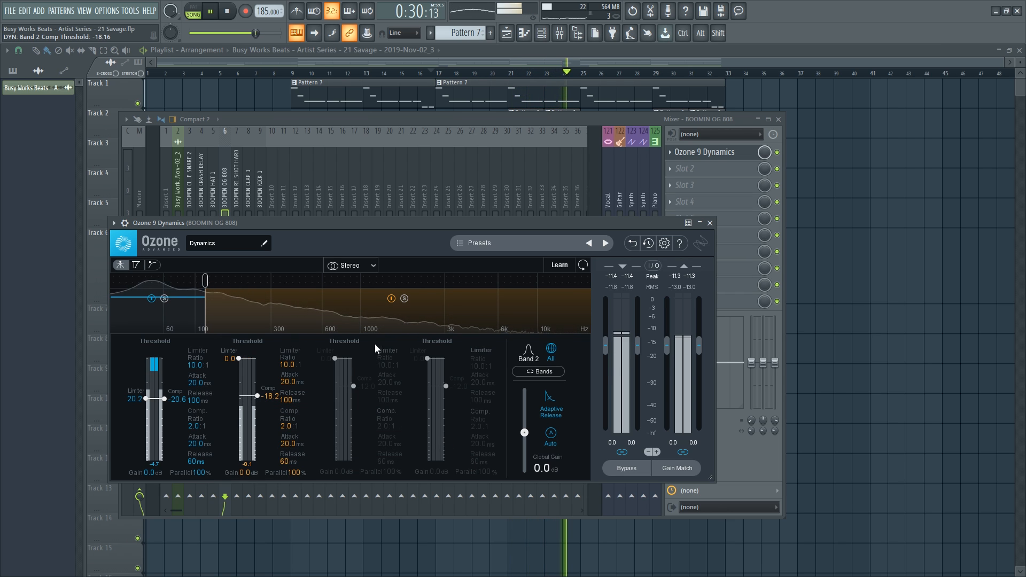
pyautogui.click(709, 223)
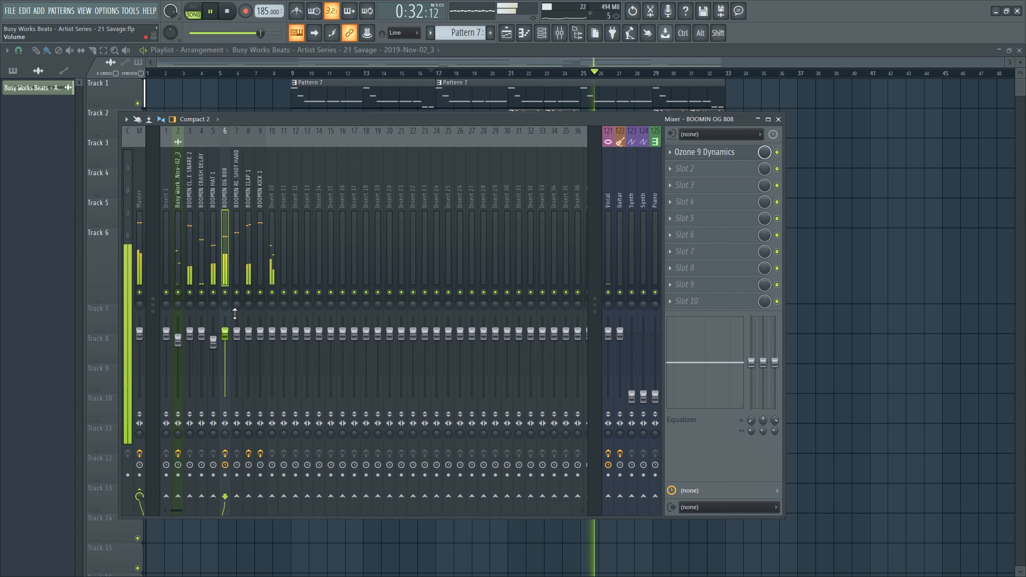
# Load Ozone 9 Exciter in the next slot, split near 100 Hz, and reduce the low-band amount.
pyautogui.click(703, 174)
pyautogui.scroll(-10, 536, 263)
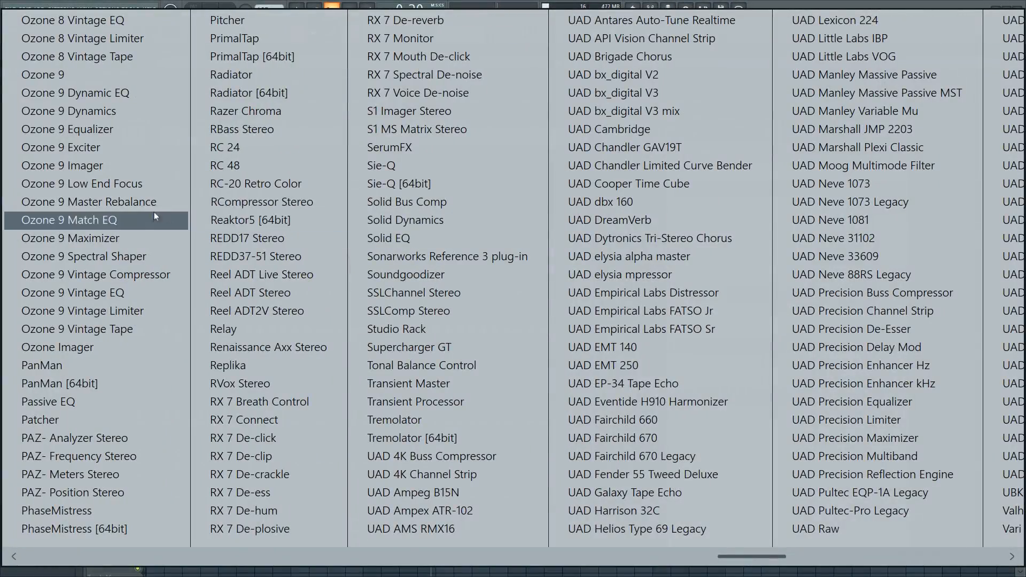
pyautogui.click(139, 147)
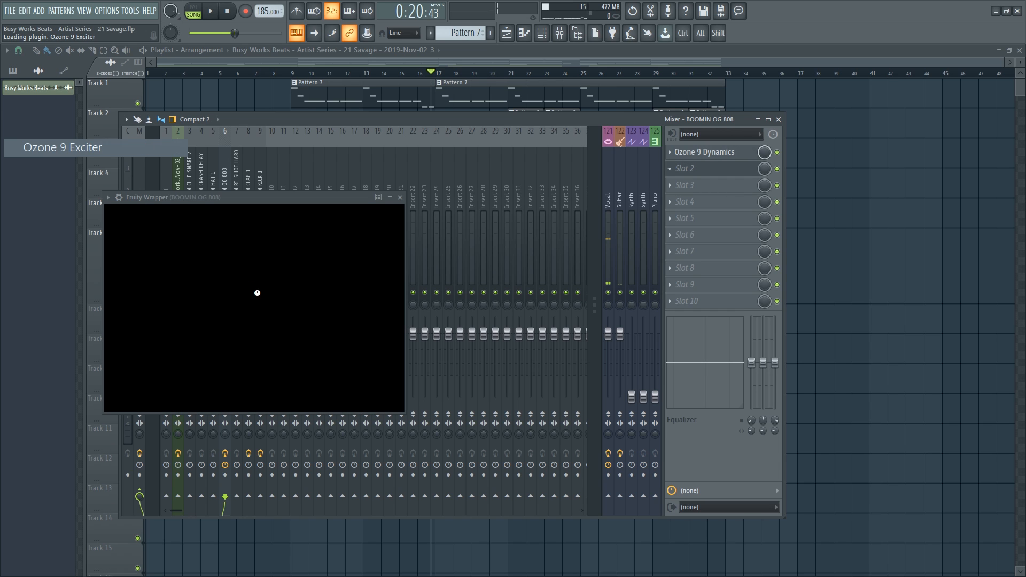
pyautogui.click(186, 255)
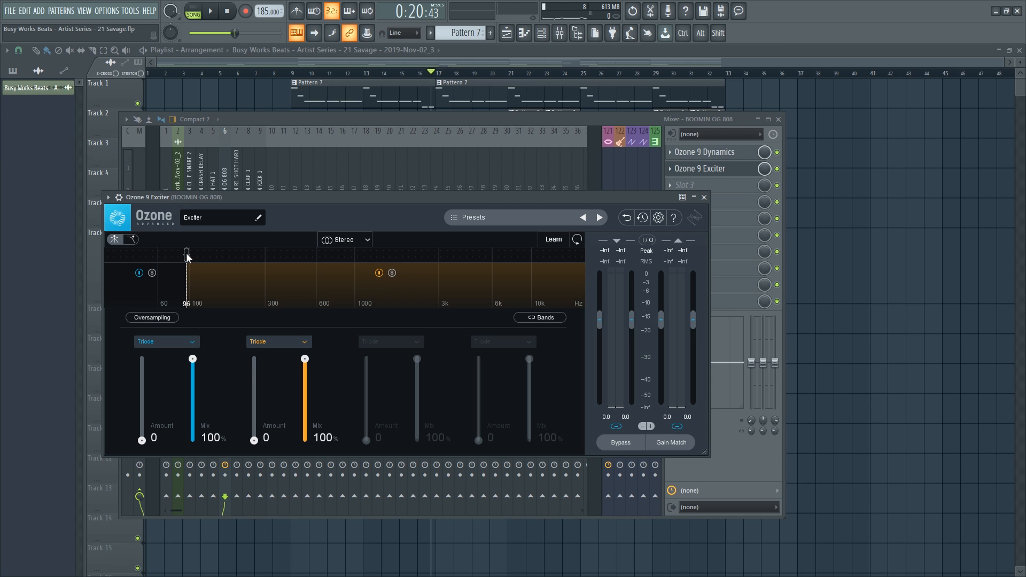
pyautogui.press('space')
pyautogui.press('space')
pyautogui.click(143, 388)
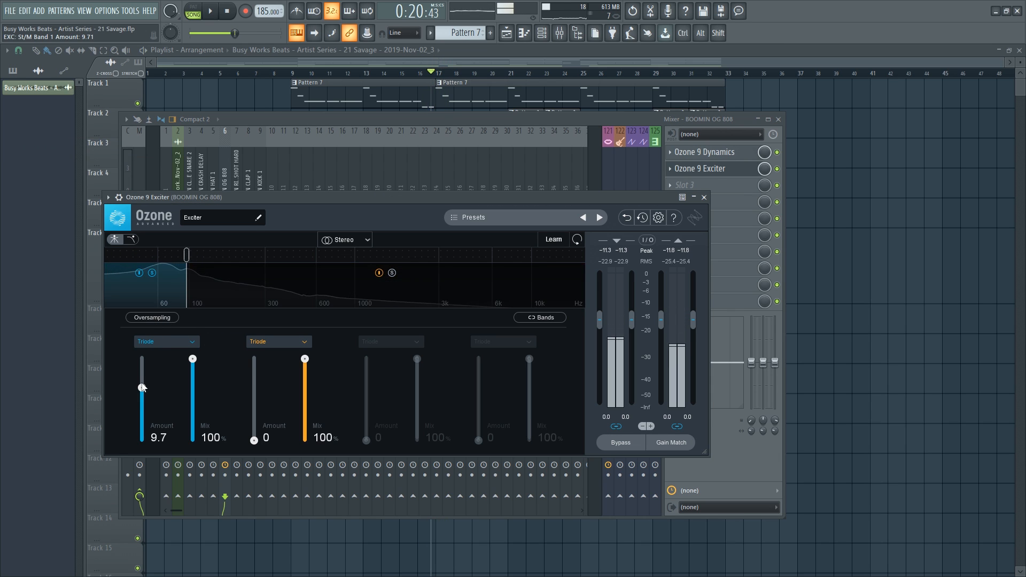
pyautogui.press('space')
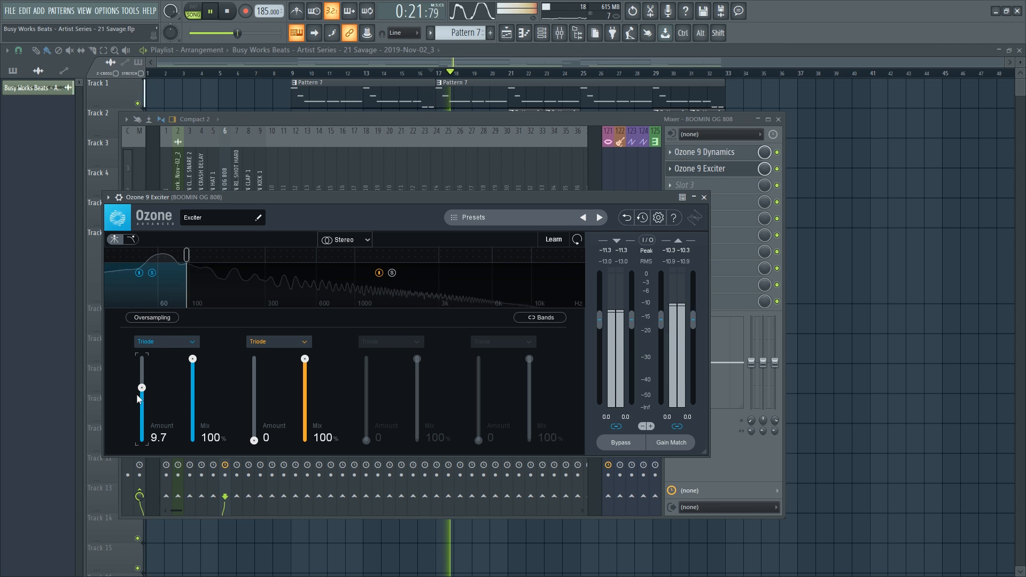
pyautogui.moveTo(142, 389); pyautogui.dragTo(141, 403)
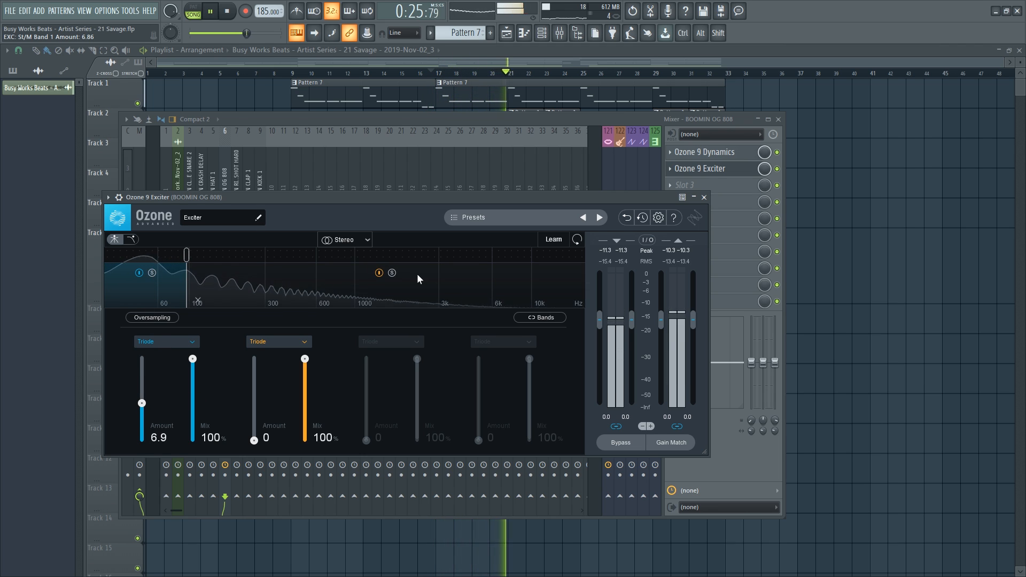
pyautogui.click(704, 197)
# Keep the Exciter after Dynamics and set its low-band Triode amount to 2.7.
pyautogui.moveTo(696, 176); pyautogui.dragTo(711, 154)
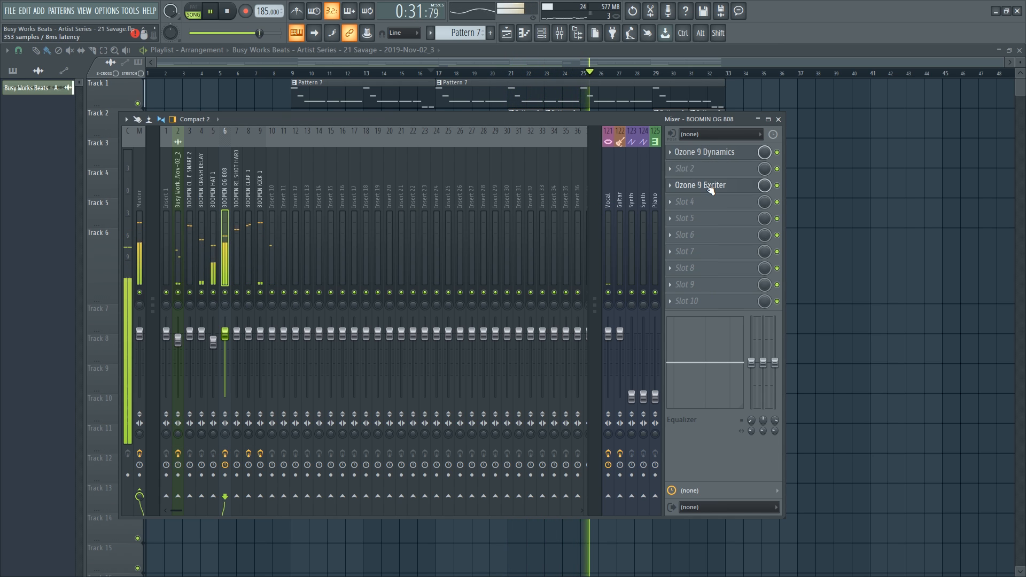
pyautogui.moveTo(710, 190); pyautogui.dragTo(710, 172)
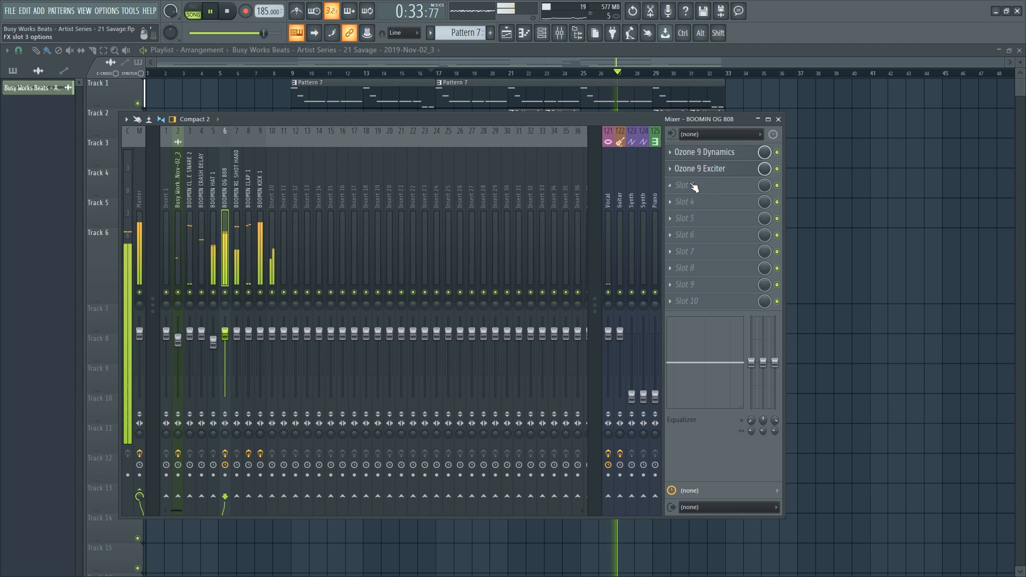
pyautogui.press('space')
pyautogui.click(724, 169)
pyautogui.click(718, 169)
pyautogui.press('space')
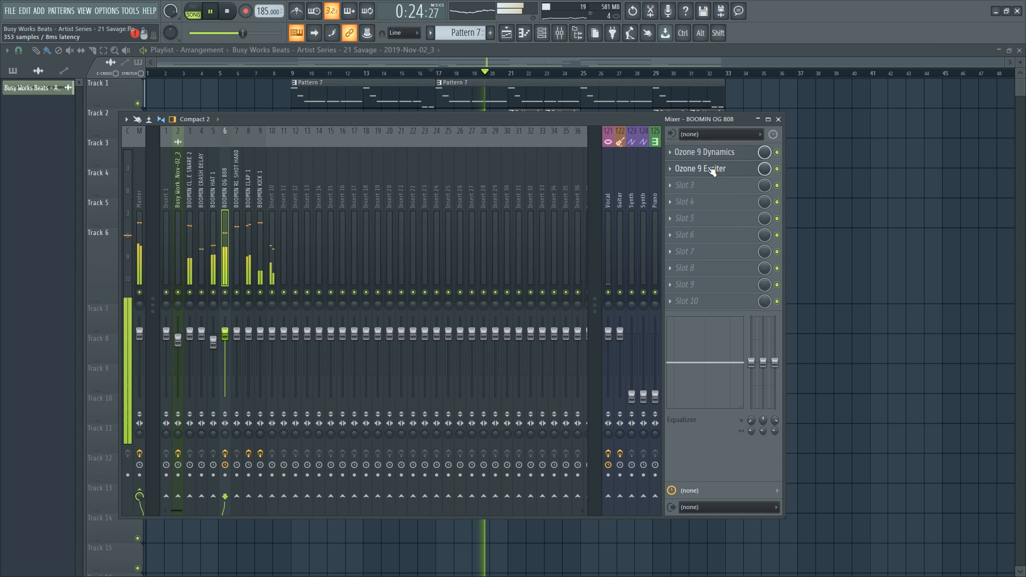
pyautogui.click(708, 170)
pyautogui.moveTo(141, 369); pyautogui.dragTo(150, 417)
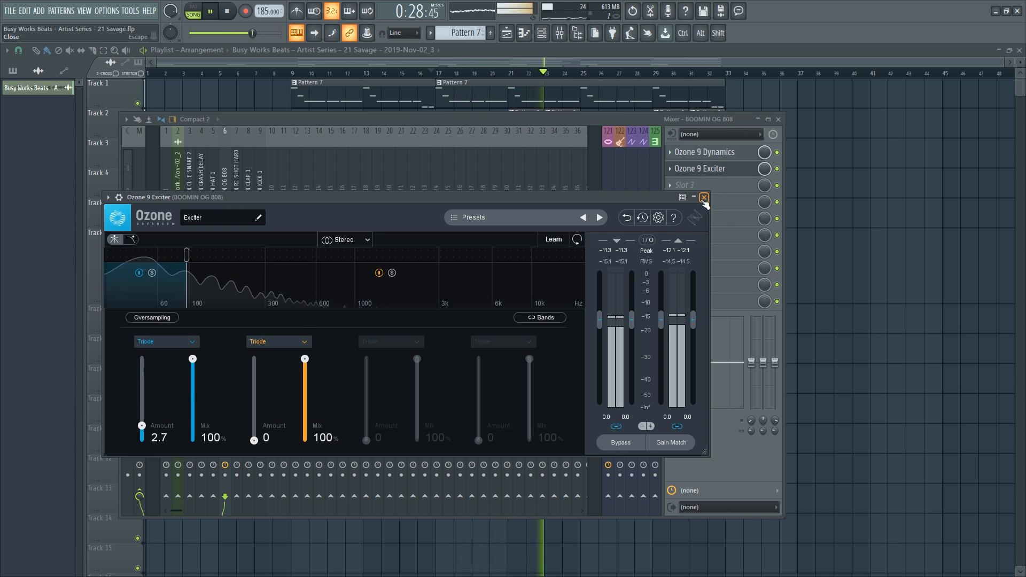
pyautogui.click(356, 229)
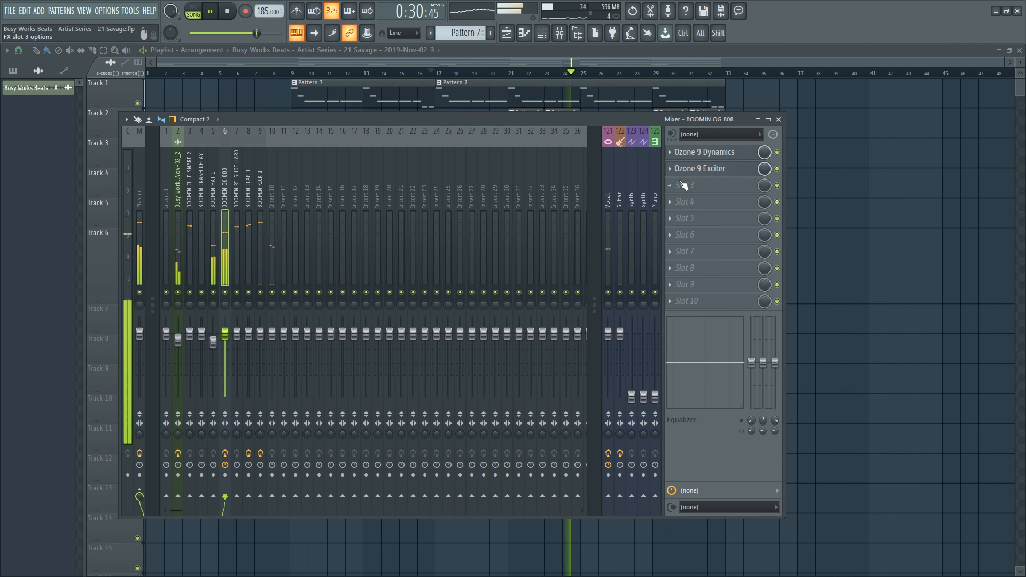
# Set the Band 1 limiter attack to 20 ms and raise the Band 1 compressor threshold to -16.6 dB.
pyautogui.click(720, 152)
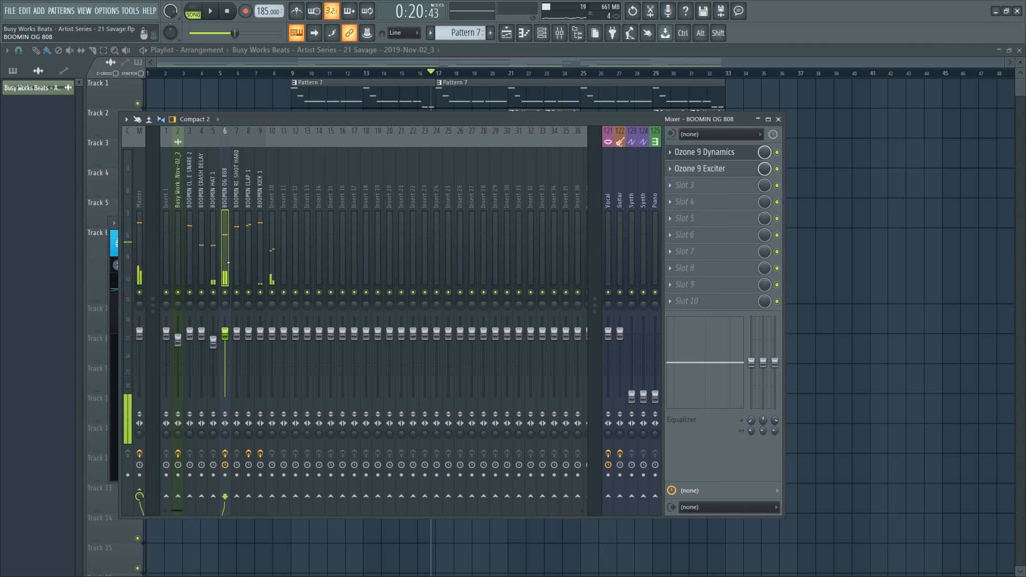
pyautogui.press('space')
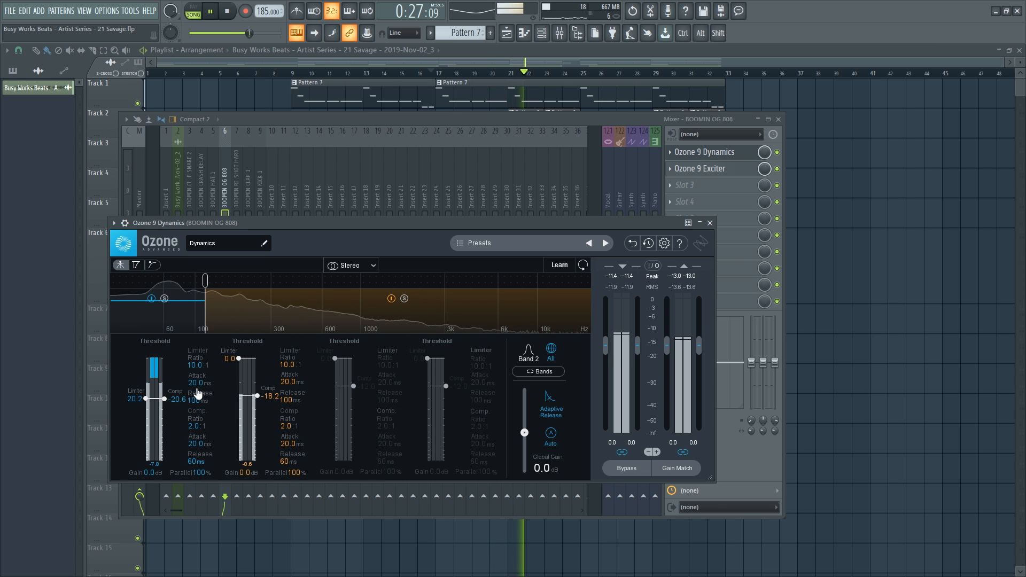
pyautogui.moveTo(195, 387); pyautogui.dragTo(193, 410)
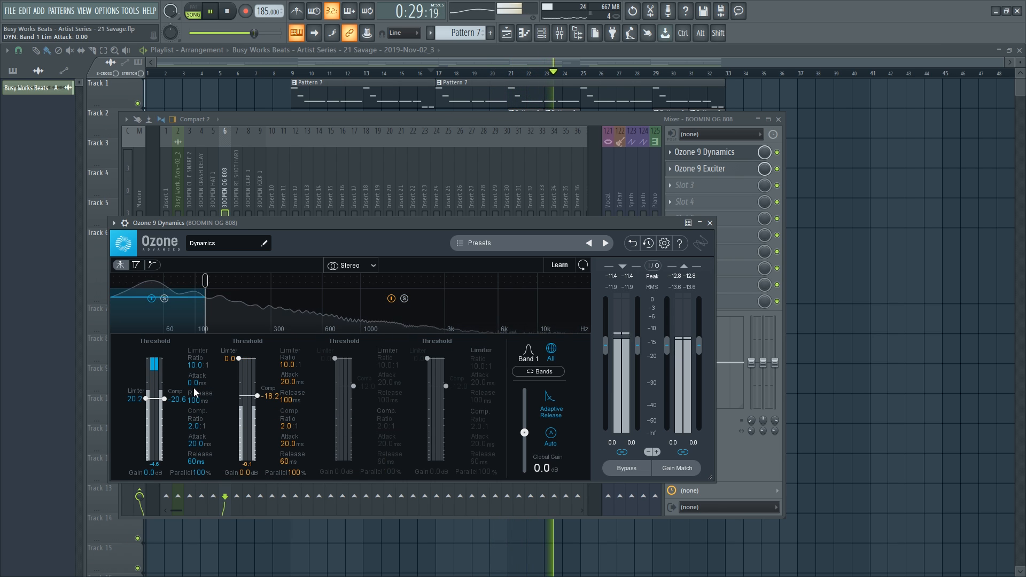
pyautogui.doubleClick(193, 387)
pyautogui.write('10')
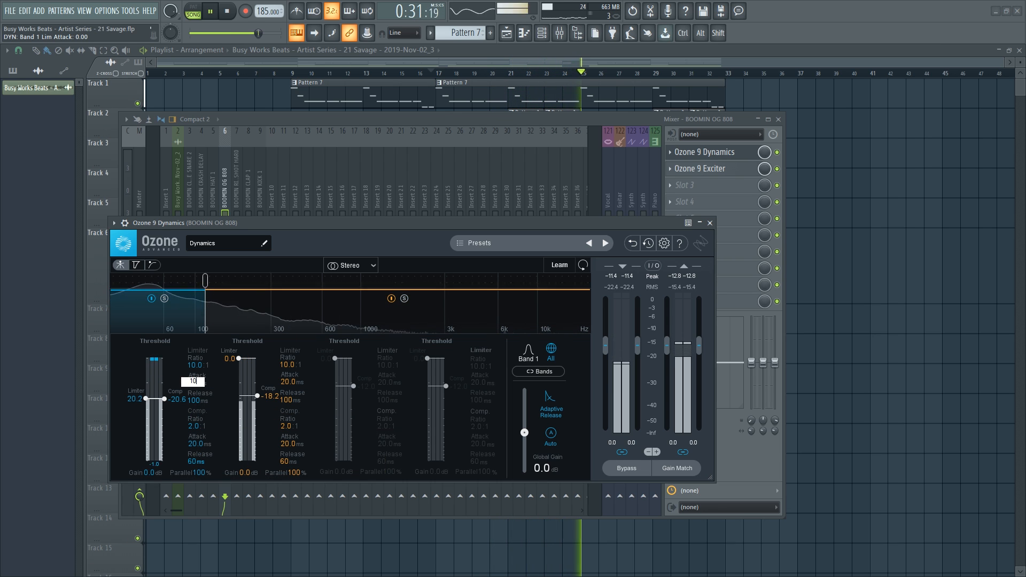
pyautogui.press('Return')
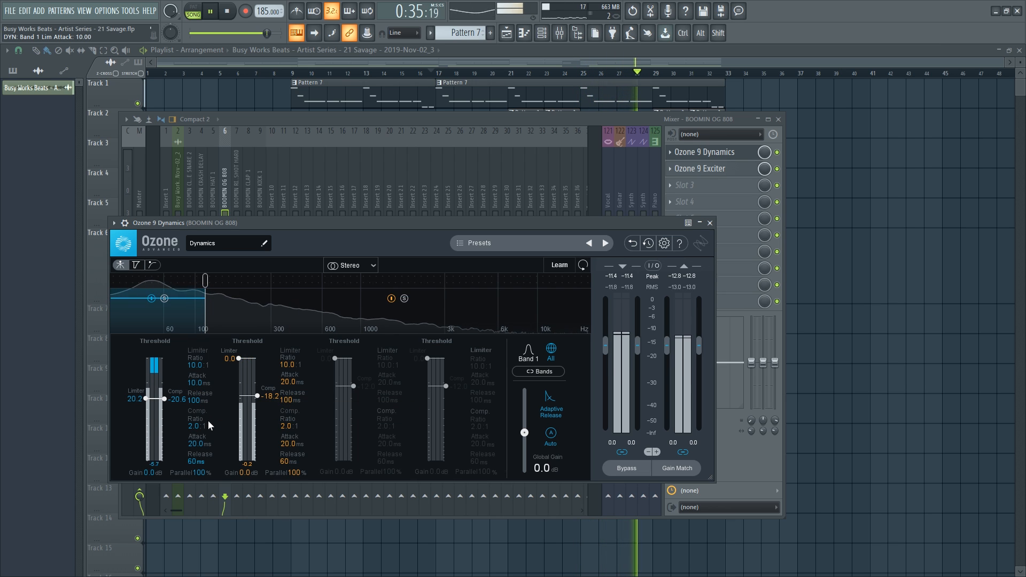
pyautogui.doubleClick(195, 381)
pyautogui.write('20')
pyautogui.press('Return')
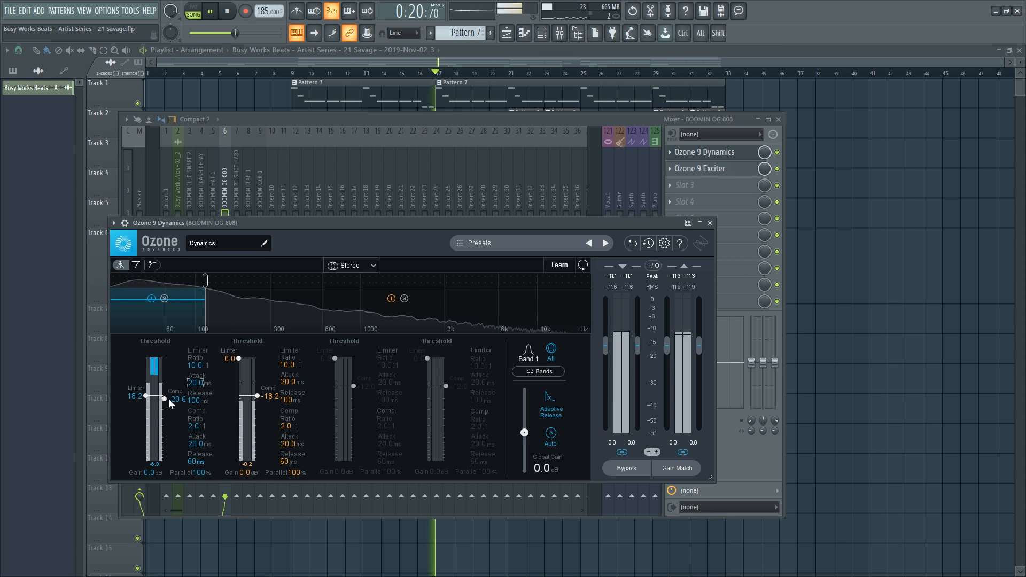
pyautogui.moveTo(168, 398); pyautogui.dragTo(168, 394)
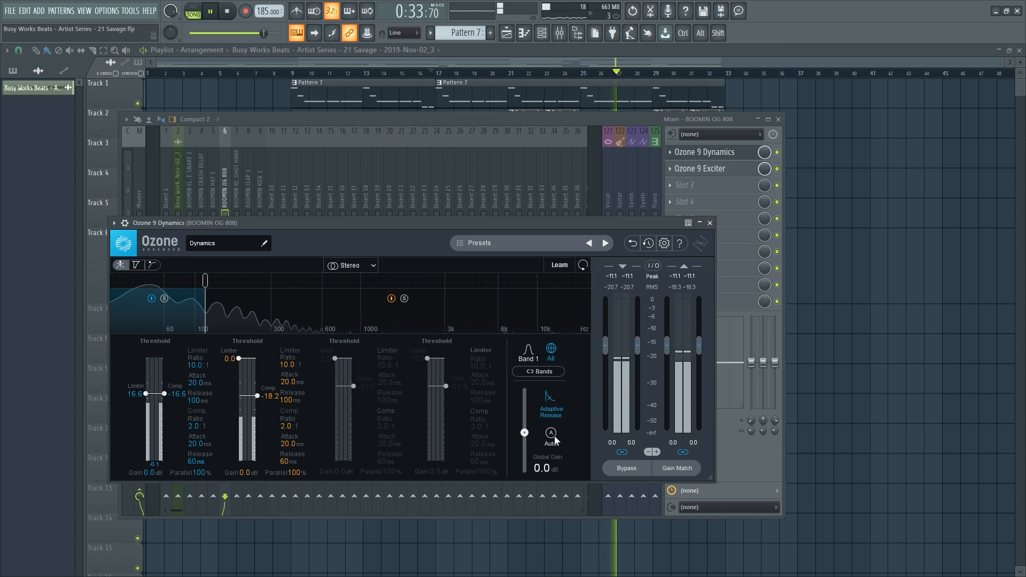
pyautogui.click(710, 224)
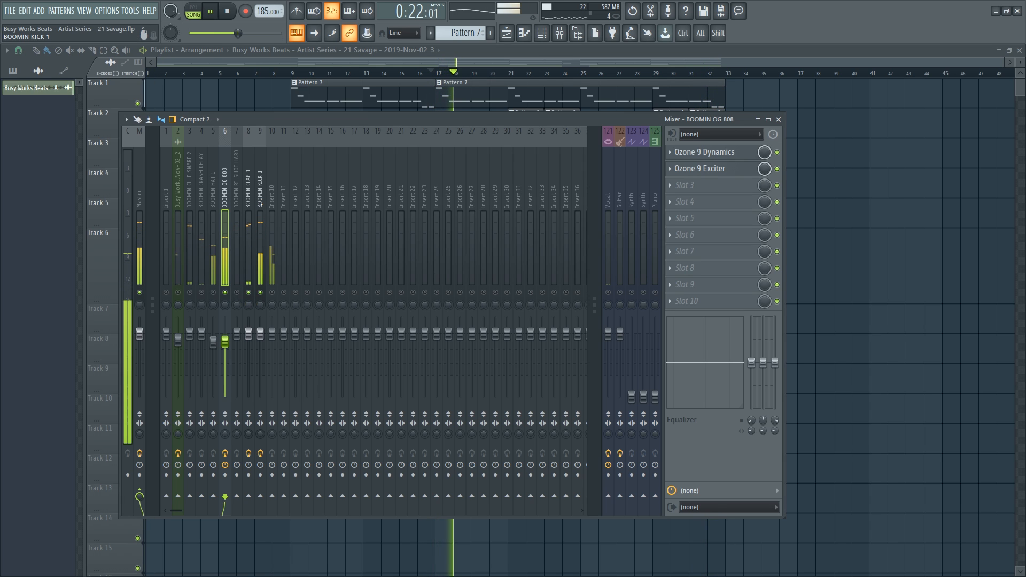
# Solo the Vocal track, unsolo it again, and start playback.
pyautogui.rightClick(608, 292)
pyautogui.rightClick(608, 292)
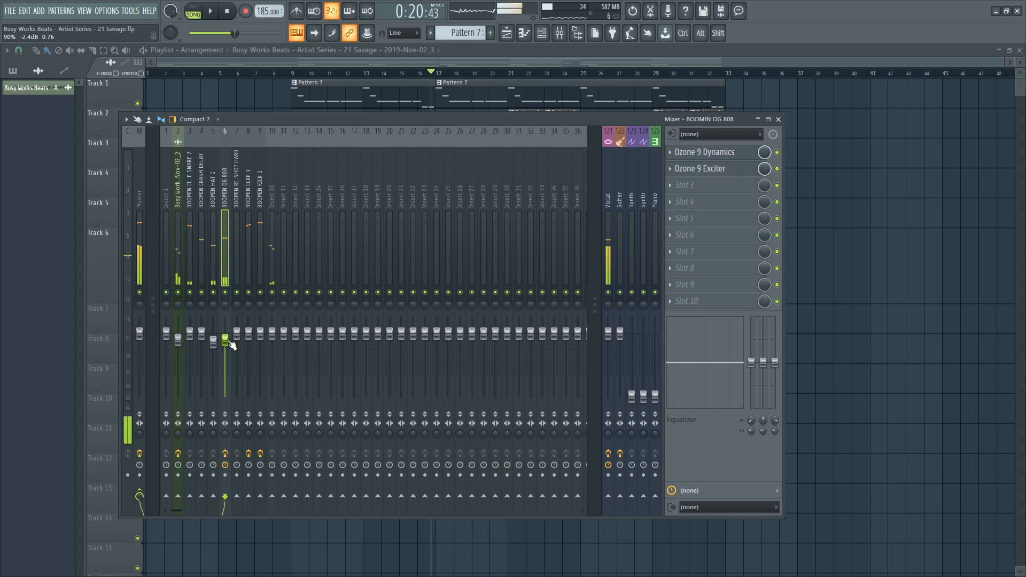
pyautogui.press('space')
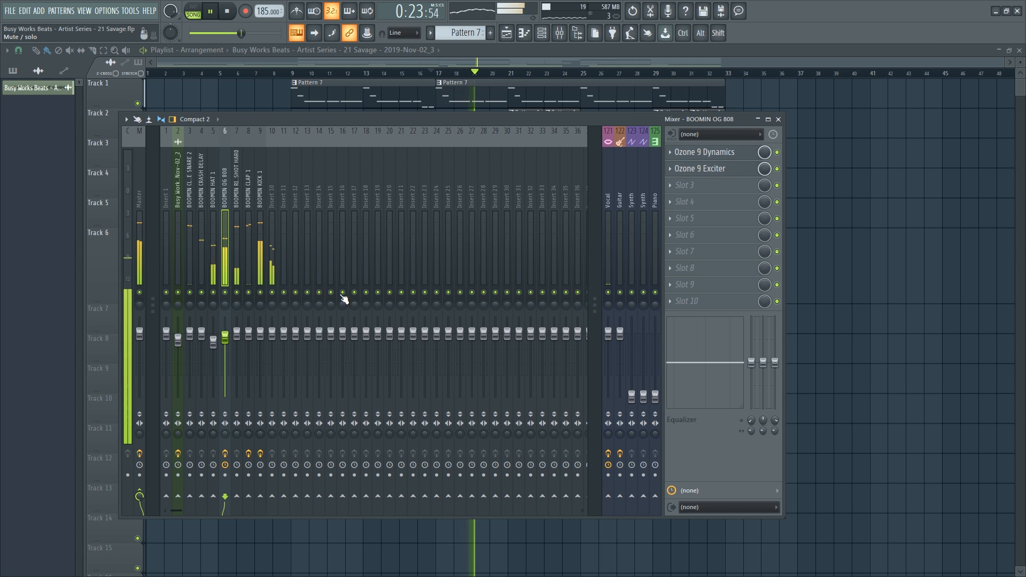
# Load Ozone 9 Dynamics into Insert 10's first slot.
pyautogui.click(271, 223)
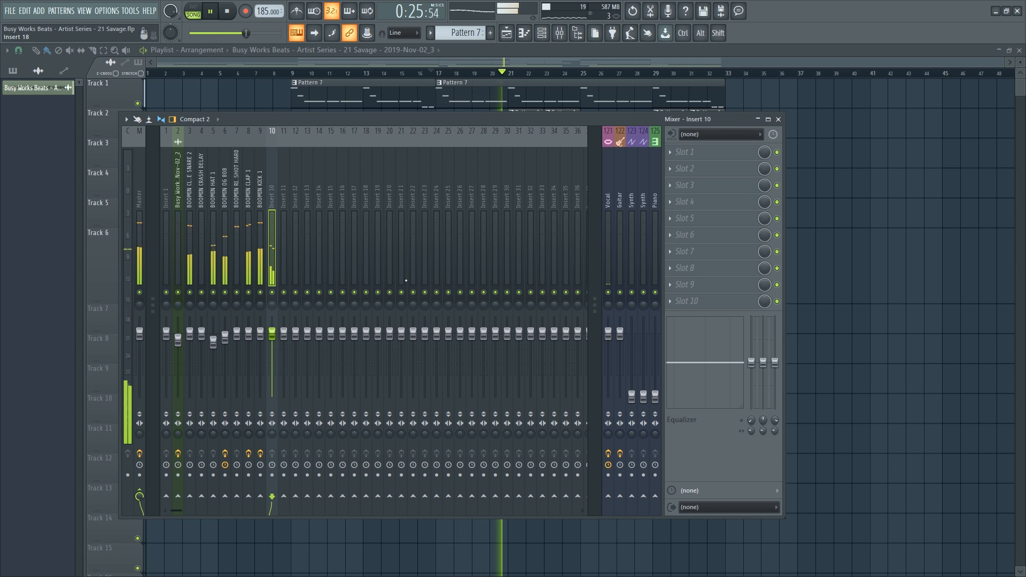
pyautogui.click(683, 159)
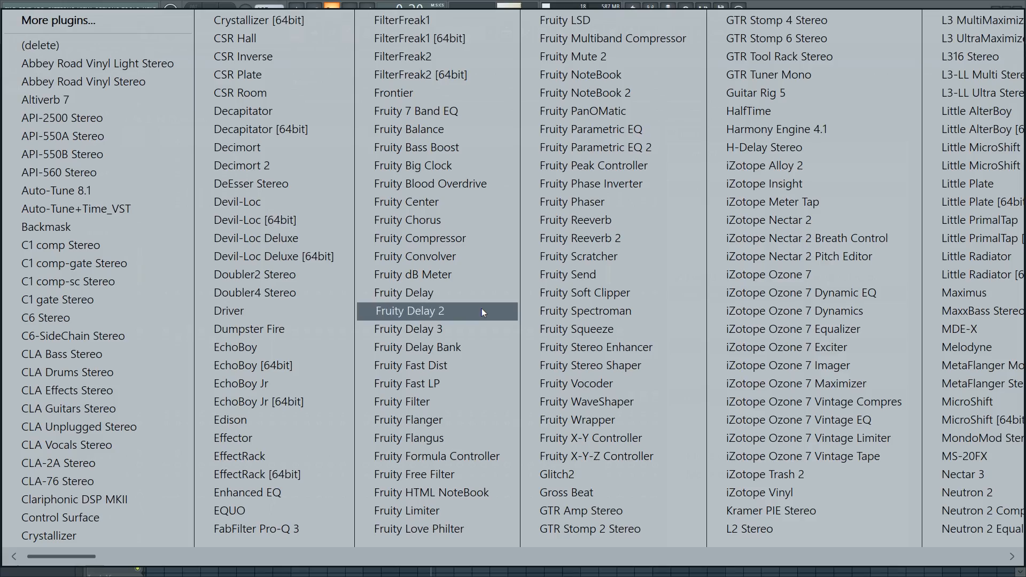
pyautogui.scroll(-6, 470, 316)
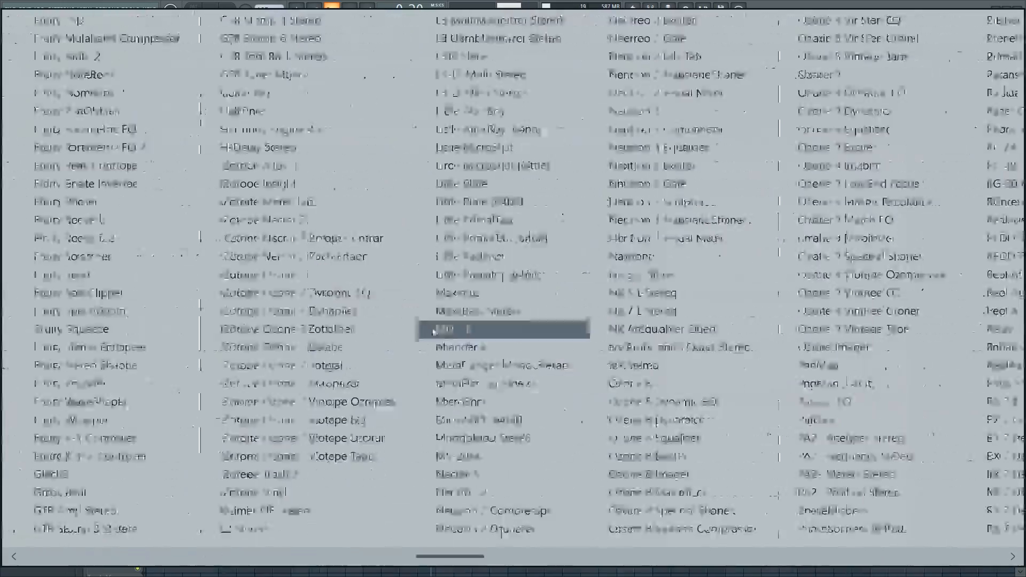
pyautogui.scroll(2, 368, 262)
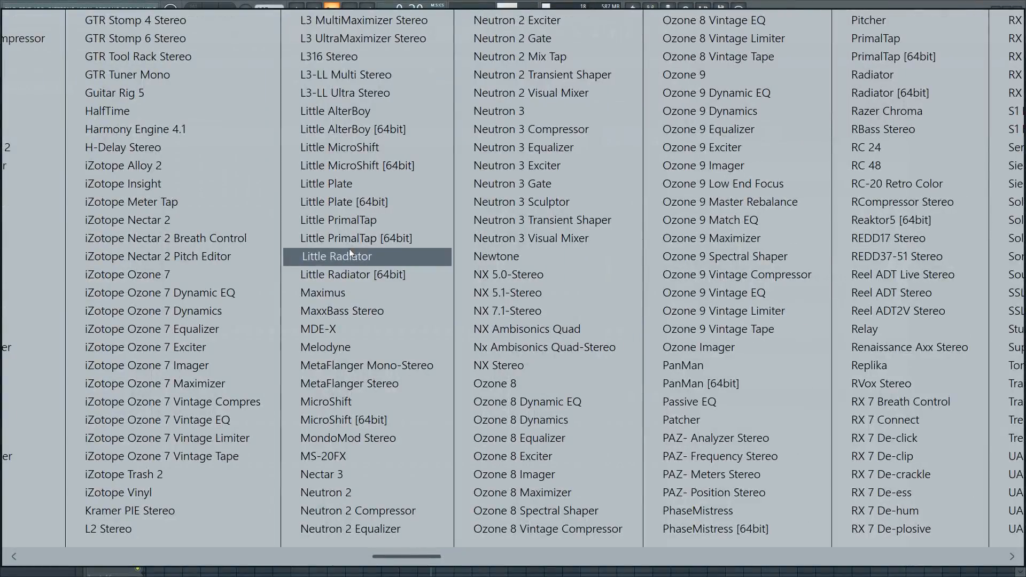
pyautogui.scroll(-2, 348, 237)
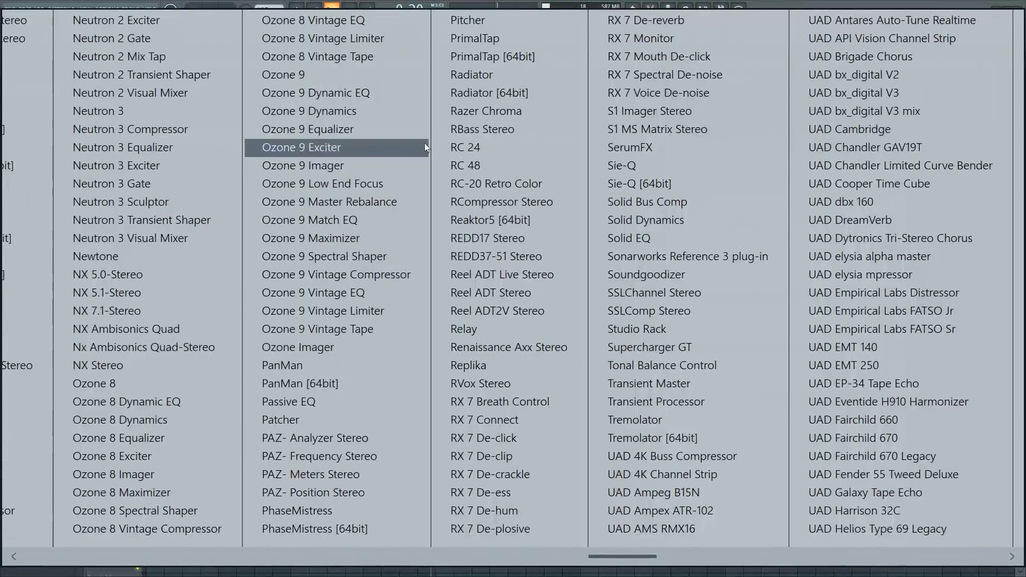
pyautogui.click(357, 113)
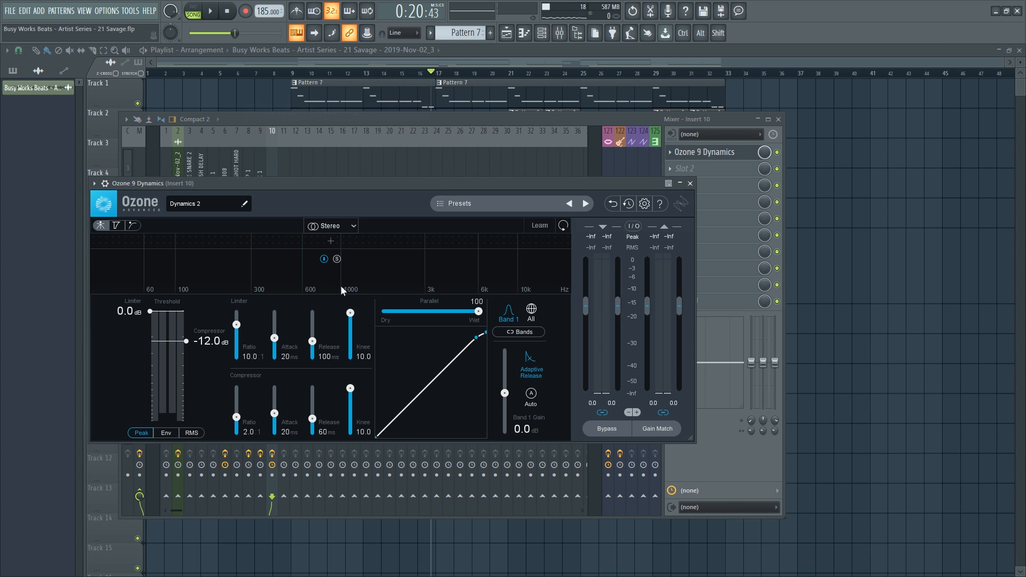
# Lower band 1's compressor and limiter thresholds to about -18.6 dB while the beat plays.
pyautogui.click(530, 310)
pyautogui.press('space')
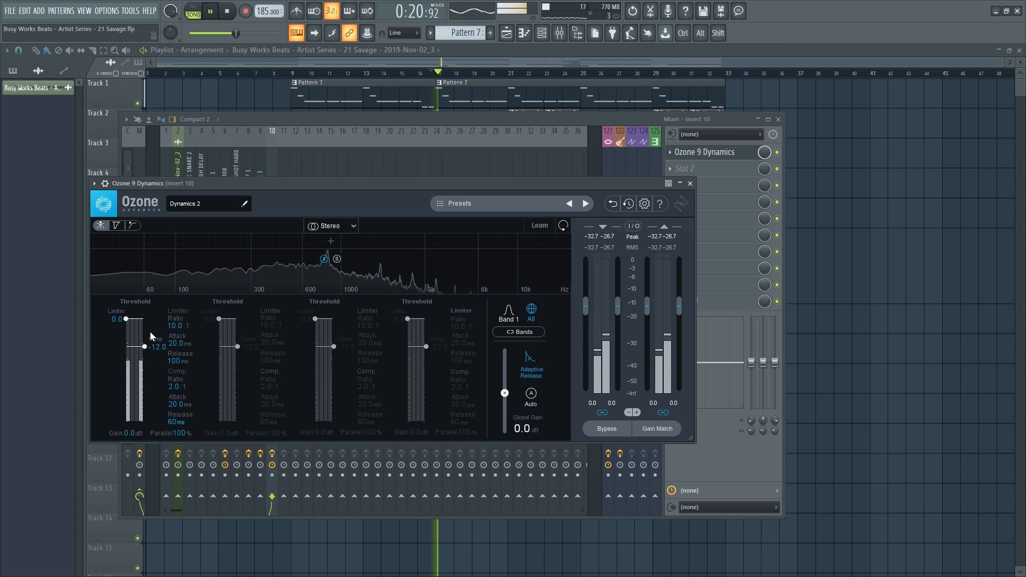
pyautogui.moveTo(157, 347); pyautogui.dragTo(155, 356)
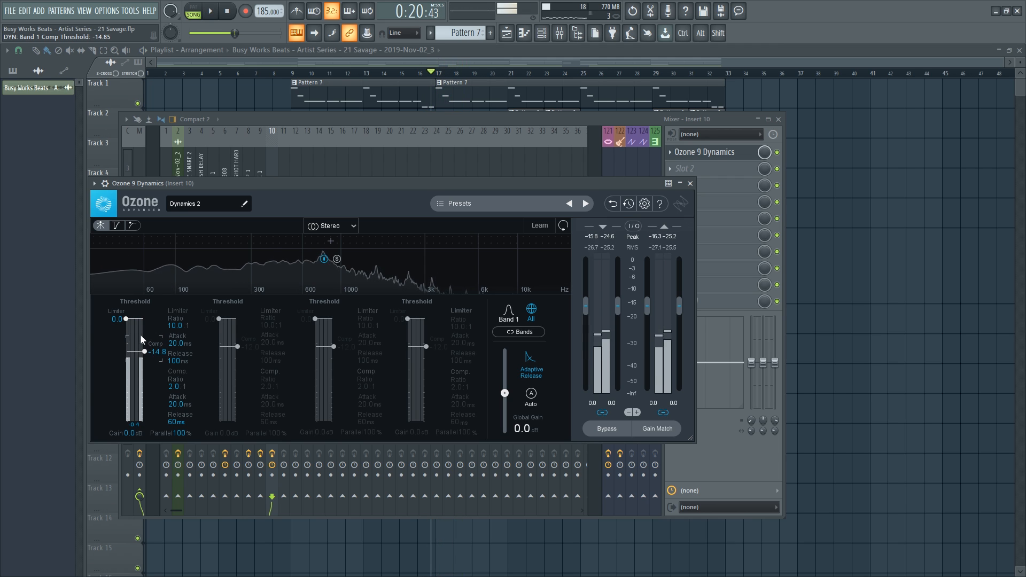
pyautogui.moveTo(125, 319); pyautogui.dragTo(127, 362)
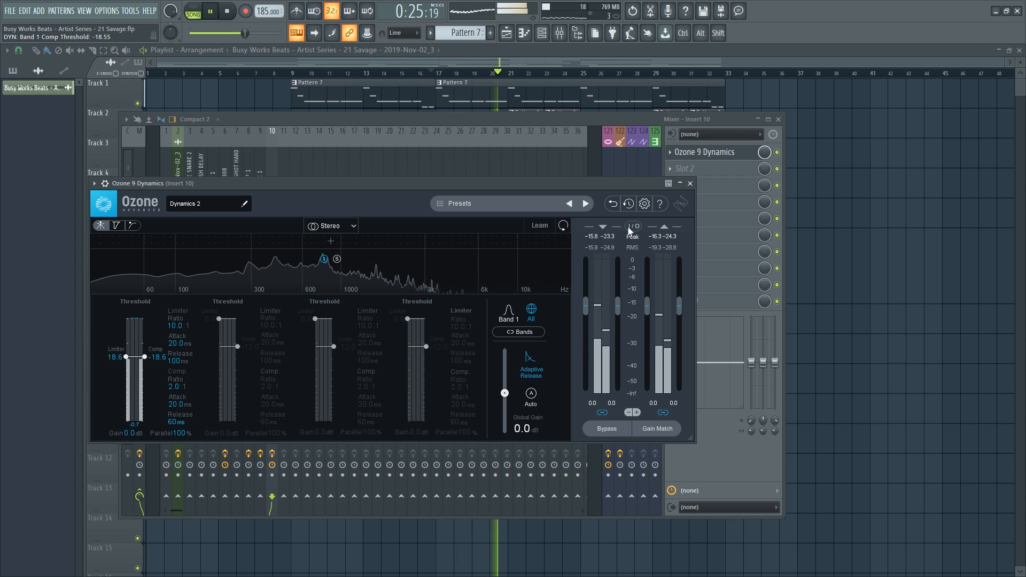
pyautogui.click(690, 183)
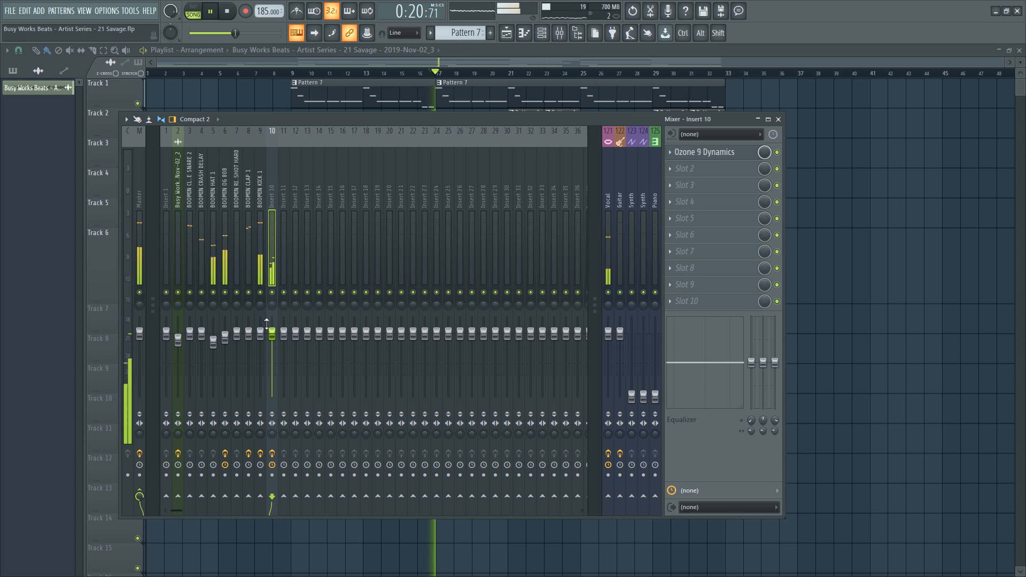
# Add Fruity Parametric EQ 2 with a steep low cut to Insert 10, ahead of Ozone 9 Dynamics.
pyautogui.click(542, 34)
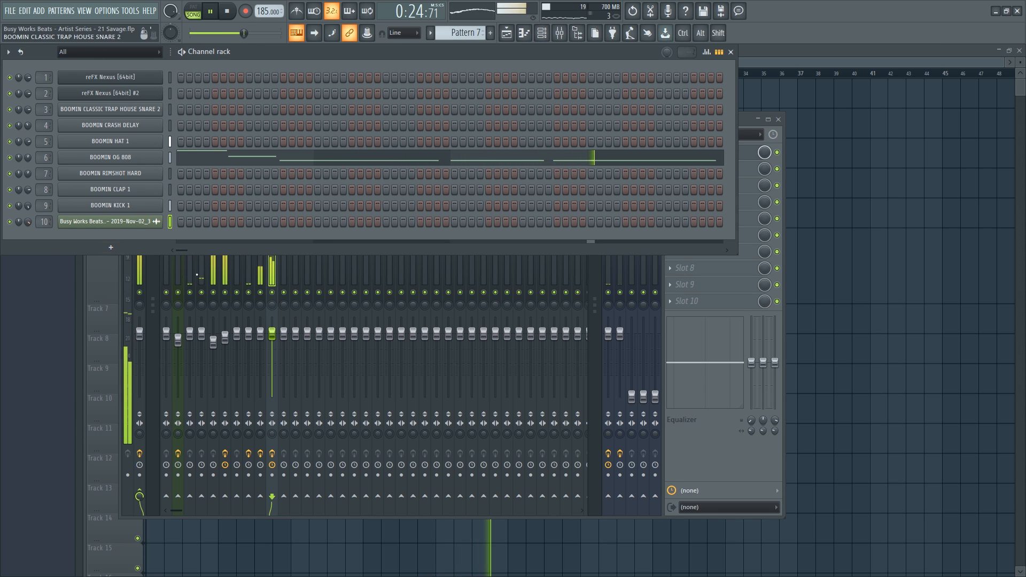
pyautogui.click(272, 273)
pyautogui.press('space')
pyautogui.click(672, 172)
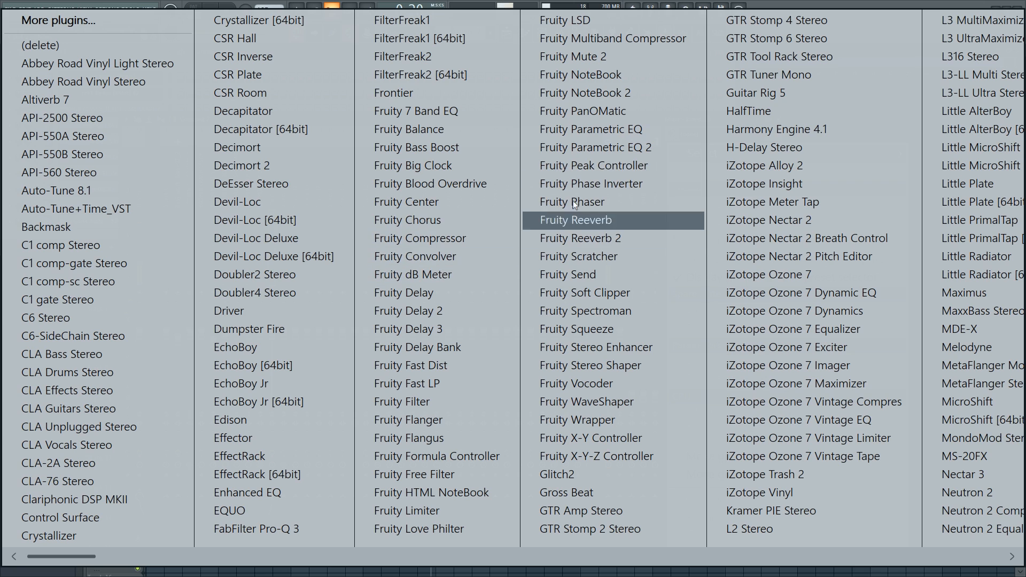
pyautogui.click(610, 151)
pyautogui.moveTo(153, 282); pyautogui.dragTo(172, 329)
pyautogui.moveTo(711, 171); pyautogui.dragTo(711, 155)
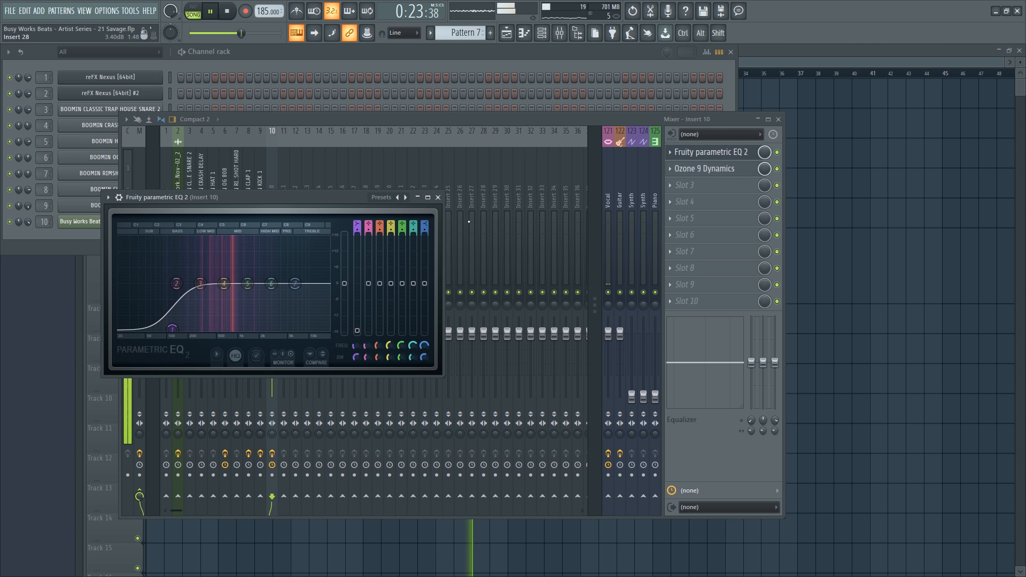
# Close the EQ and review the effect chains on the BOOMIN OG 808 track and track 2.
pyautogui.click(437, 198)
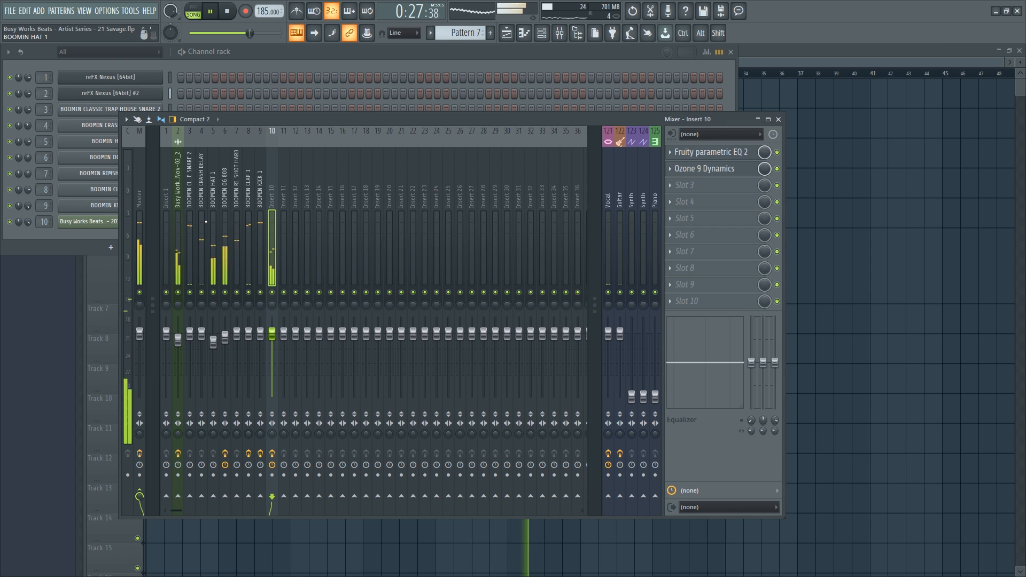
pyautogui.click(225, 201)
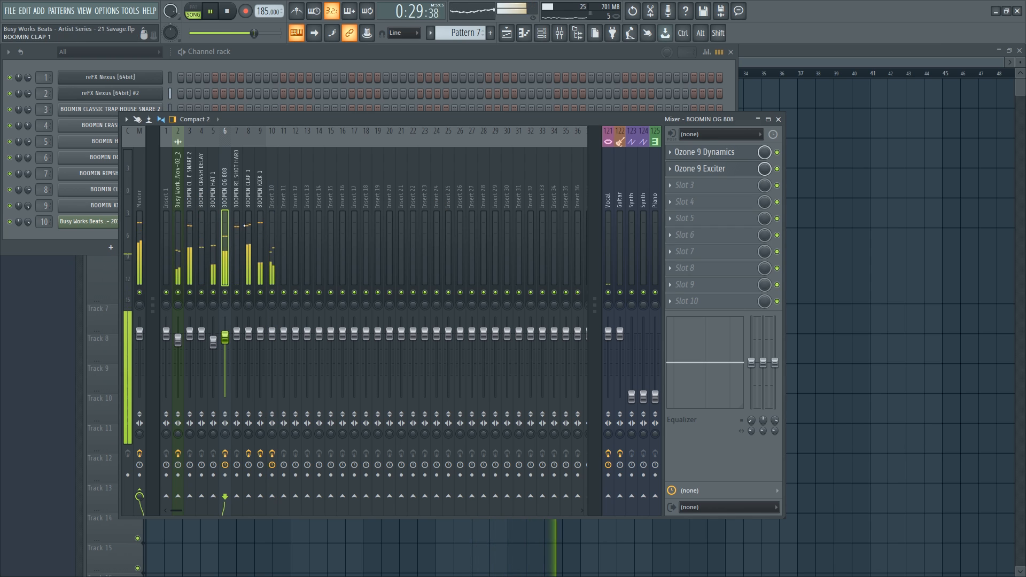
pyautogui.click(183, 213)
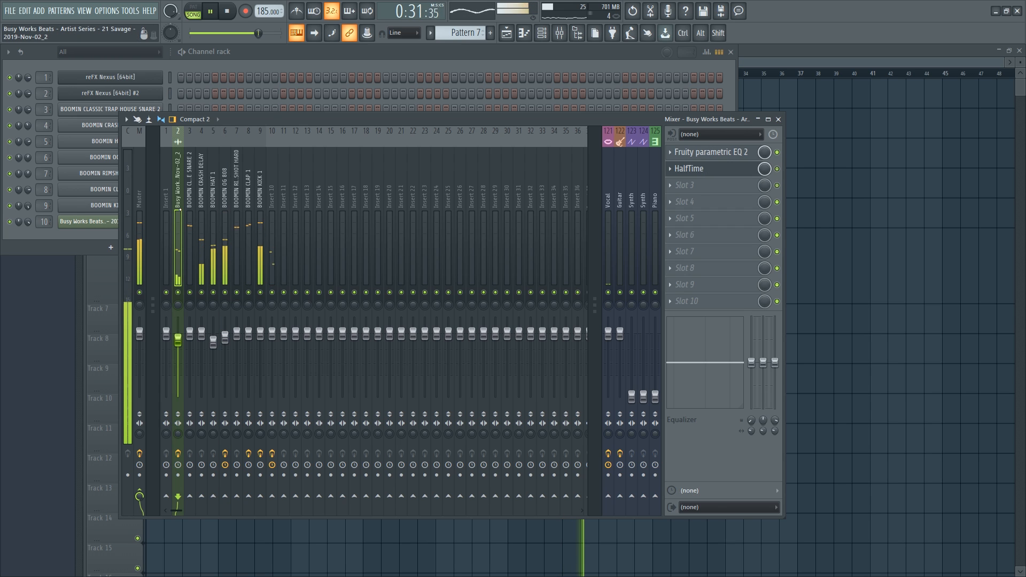
pyautogui.click(710, 152)
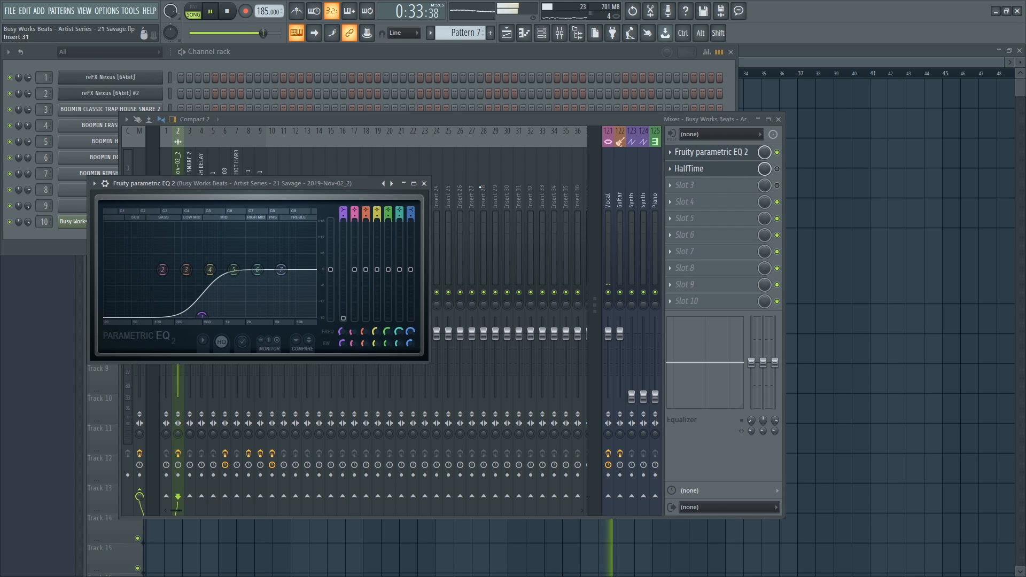
pyautogui.click(424, 184)
pyautogui.click(225, 194)
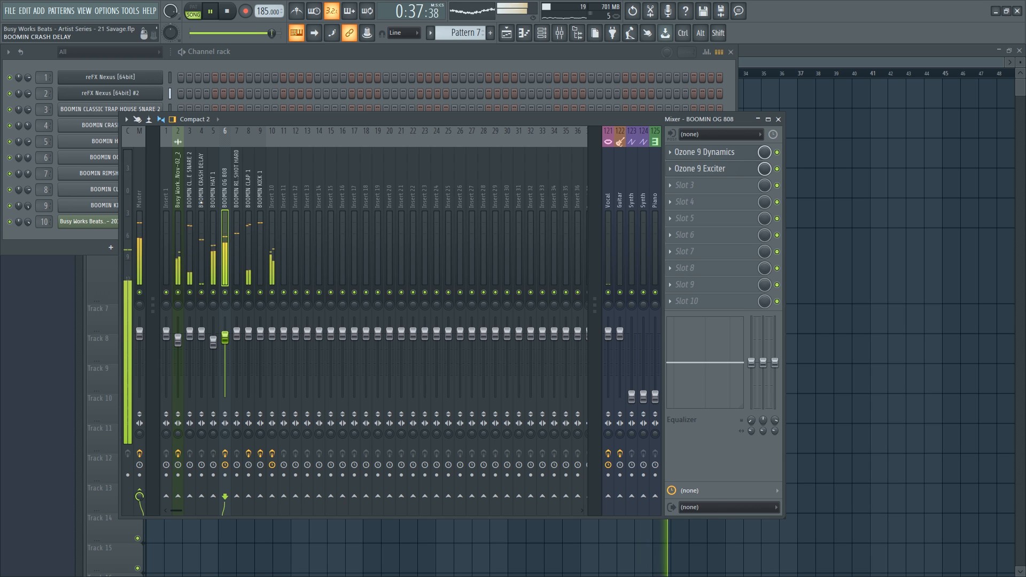
# Return playback to bar 1 and pull the Vocal fader down to about -11.7 dB.
pyautogui.press('F12')
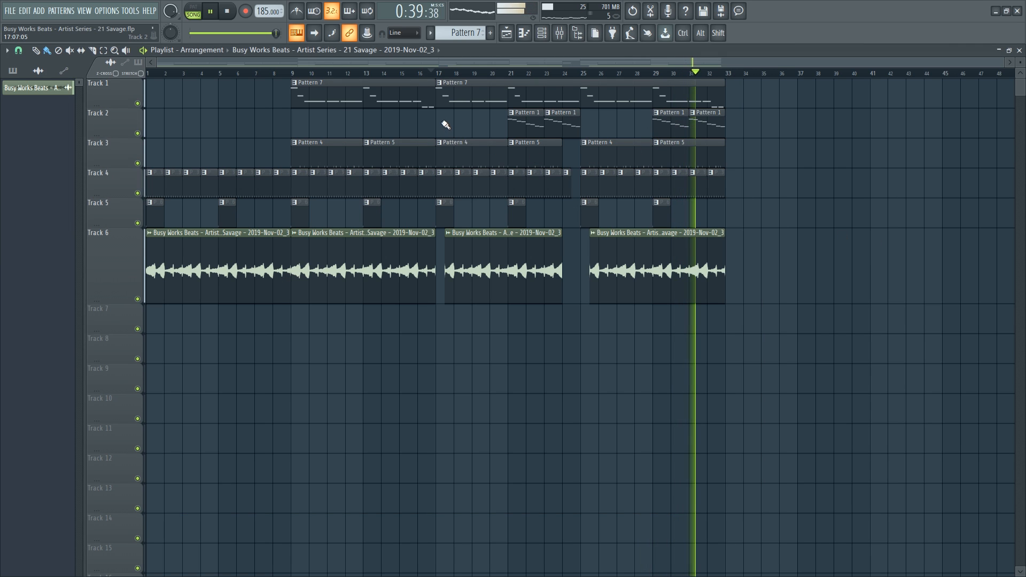
pyautogui.click(227, 12)
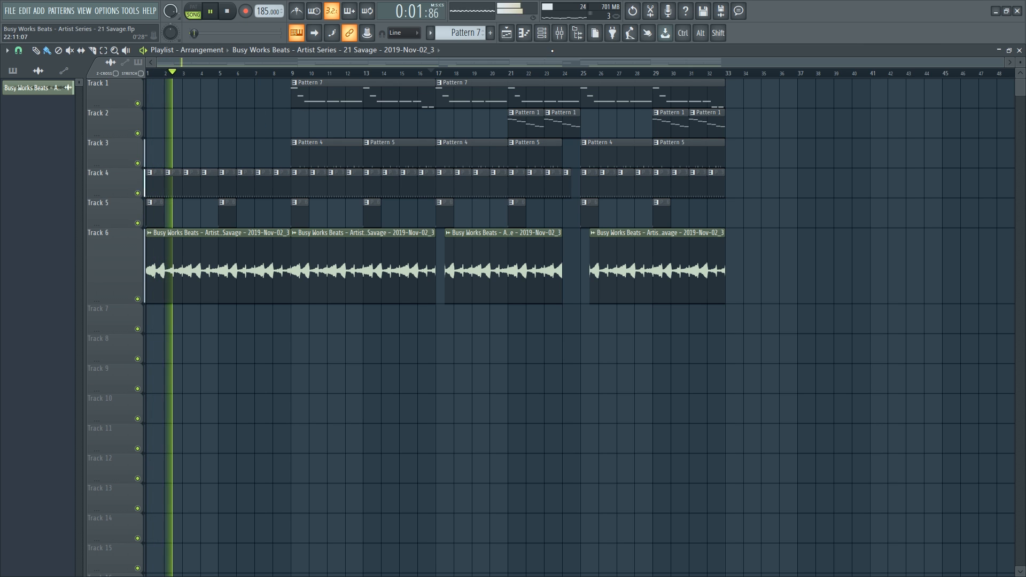
pyautogui.click(559, 32)
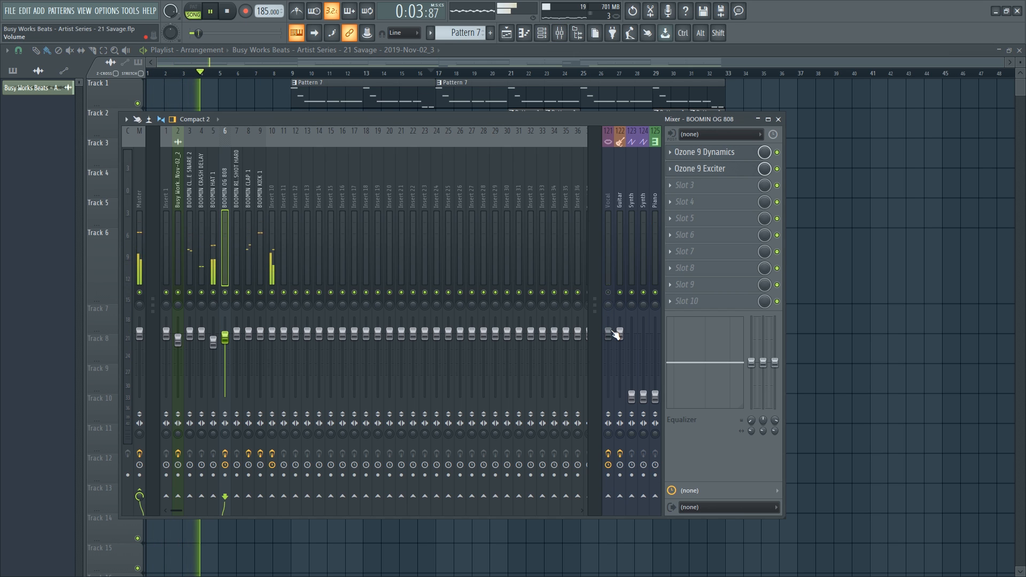
pyautogui.moveTo(607, 333); pyautogui.dragTo(608, 396)
pyautogui.rightClick(883, 318)
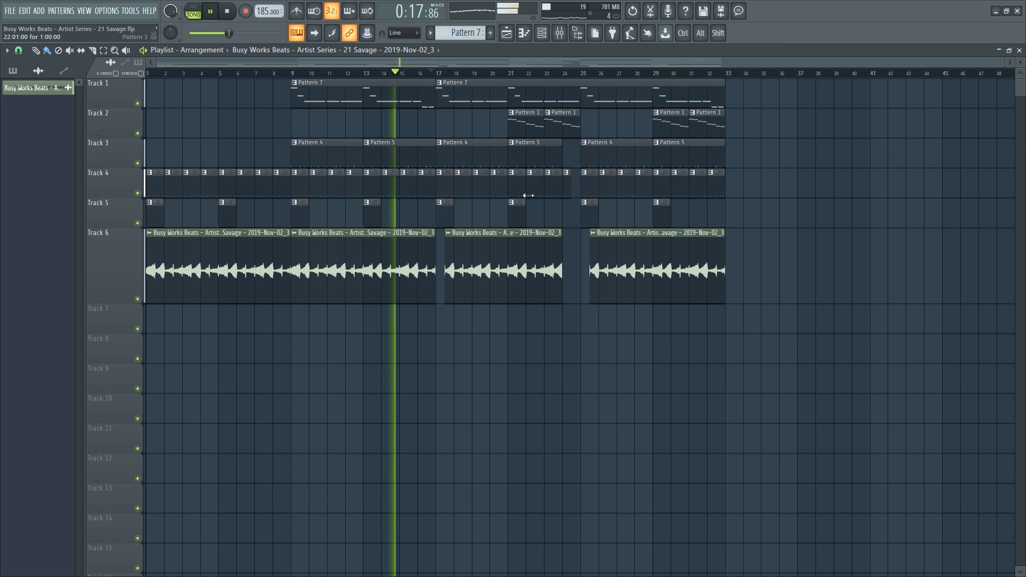
pyautogui.click(559, 32)
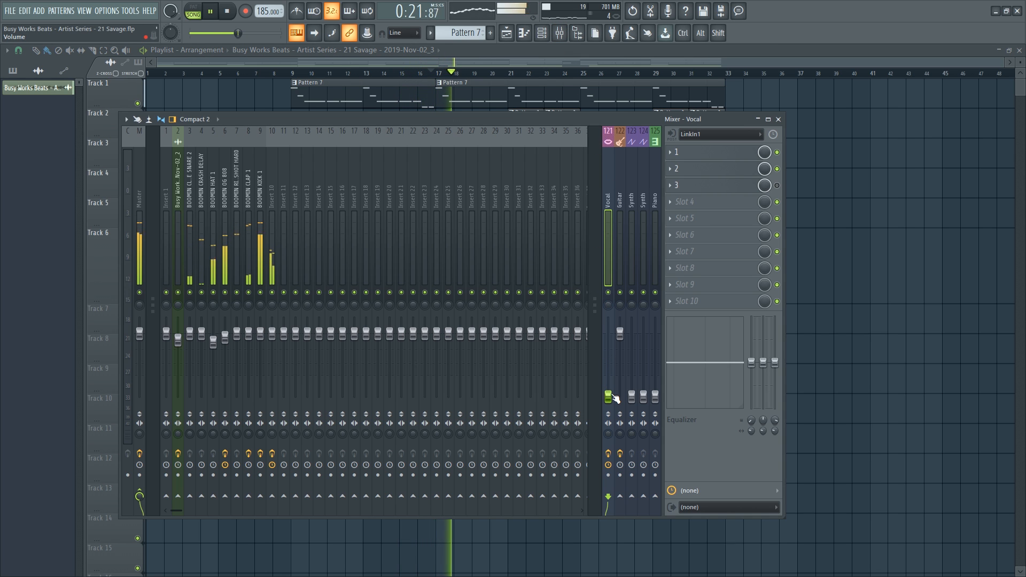
# Raise the Vocal fader to about -8.4 dB and look over the empty Inserts 12-15.
pyautogui.moveTo(608, 396); pyautogui.dragTo(607, 334)
pyautogui.press('space')
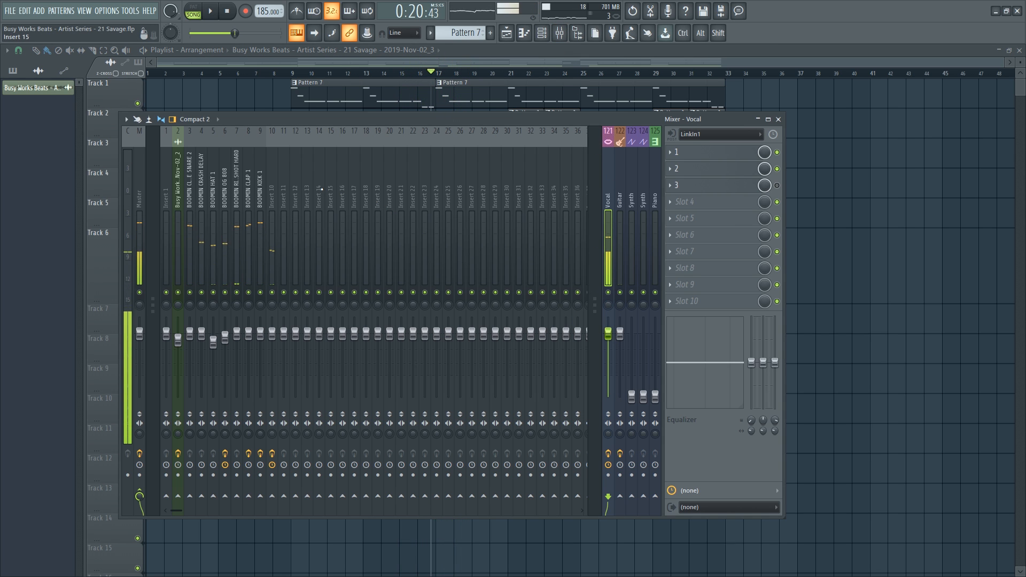
pyautogui.click(312, 180)
pyautogui.rightClick(312, 178)
pyautogui.click(301, 174)
pyautogui.press('space')
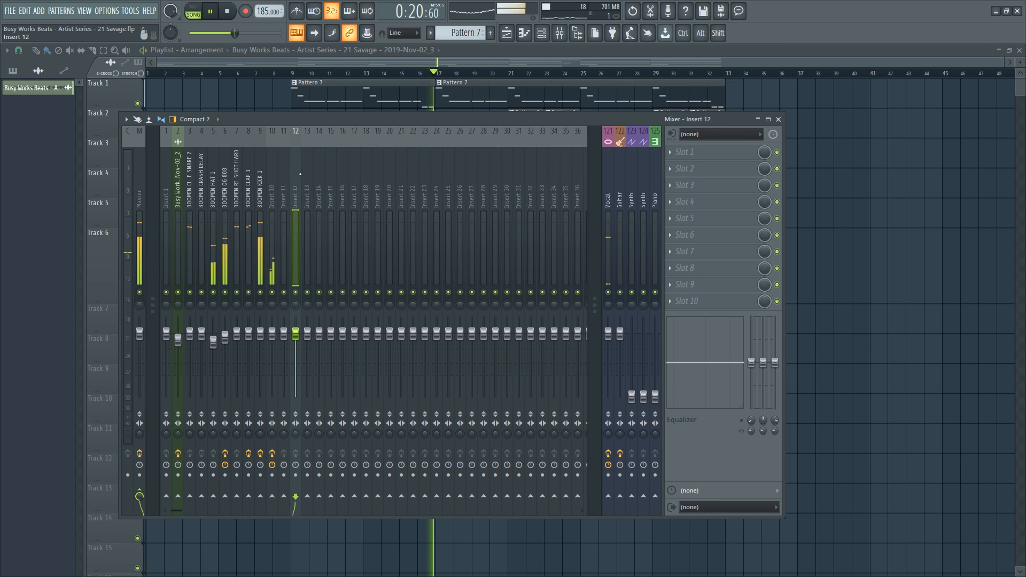
pyautogui.click(331, 188)
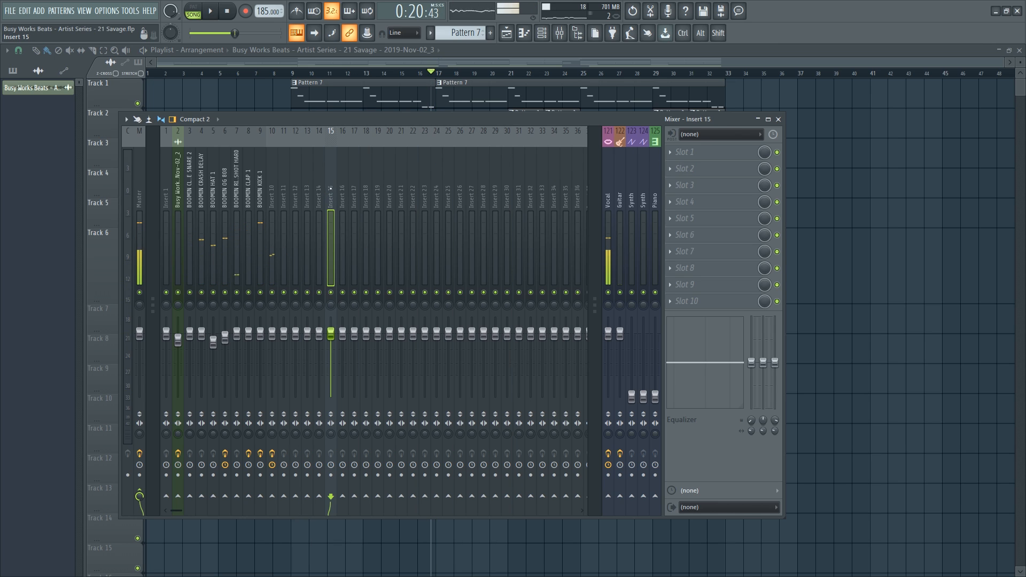
# Load Altiverb 7 onto Insert 14 as the reverb bus.
pyautogui.click(319, 187)
pyautogui.click(695, 170)
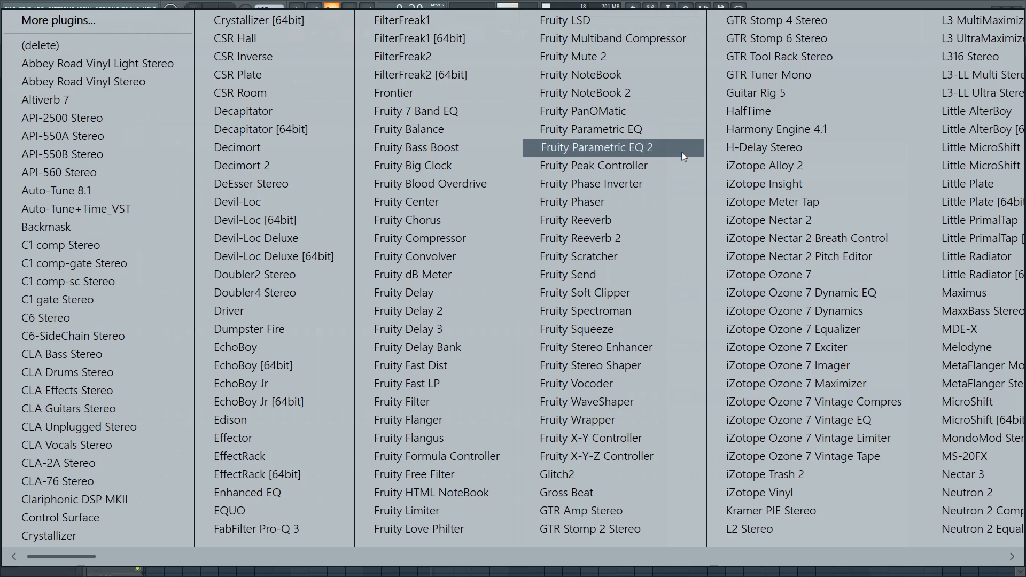
pyautogui.click(148, 101)
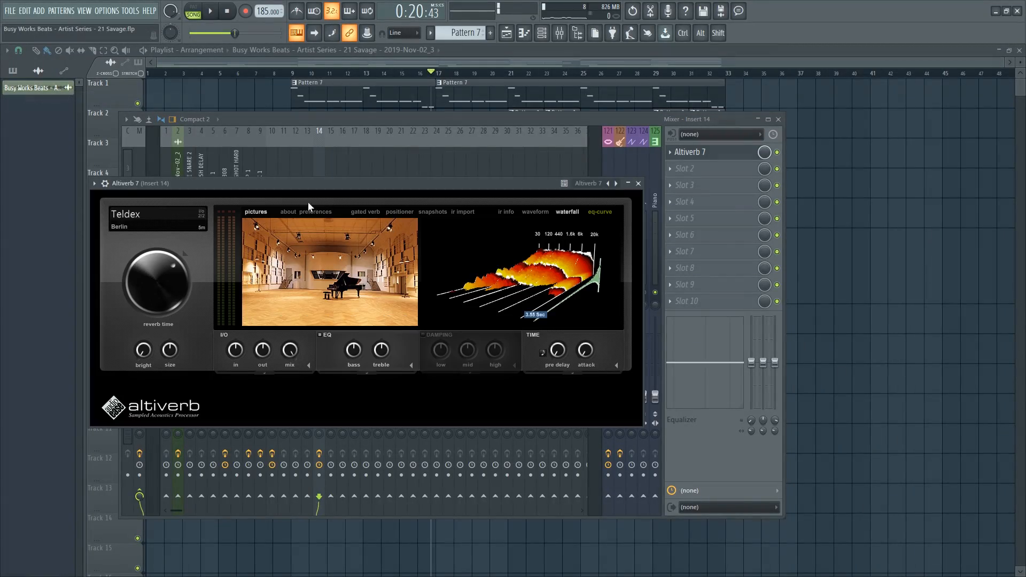
pyautogui.moveTo(278, 189); pyautogui.dragTo(393, 268)
# Rename Insert 14 to 'reverb' and restart the beat.
pyautogui.rightClick(319, 134)
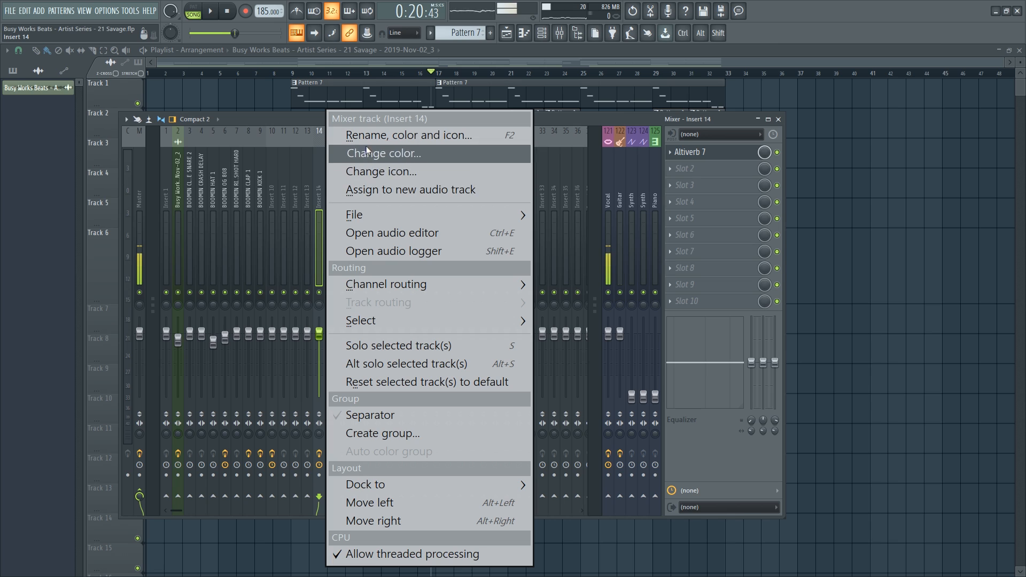
pyautogui.click(361, 133)
pyautogui.press('Escape')
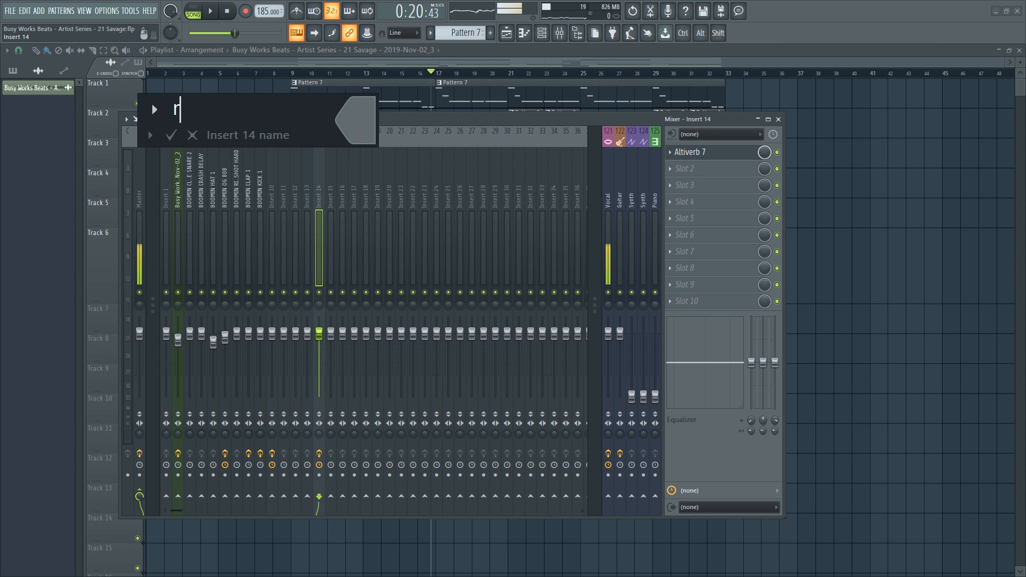
pyautogui.write('reverb')
pyautogui.press('Return')
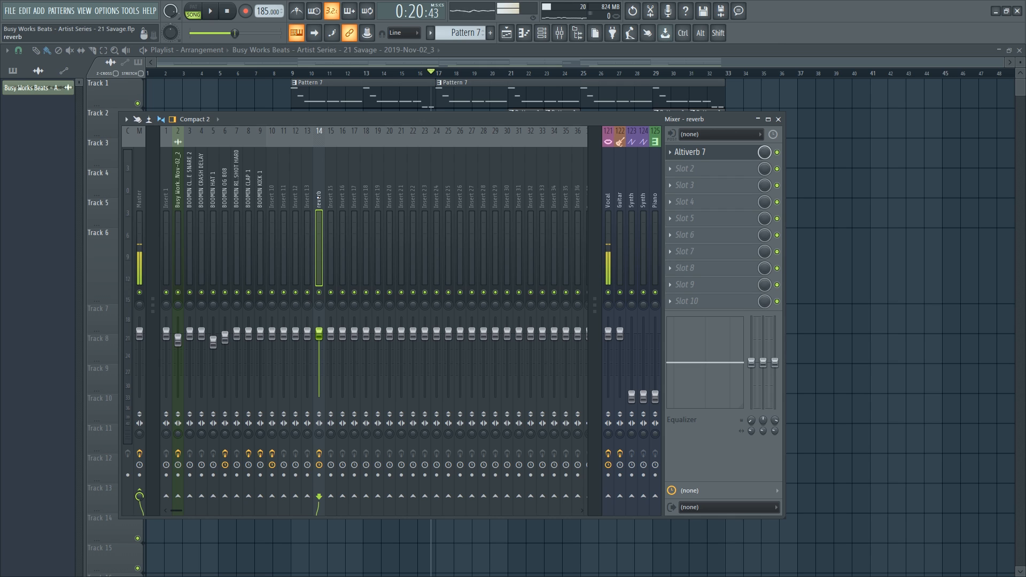
pyautogui.press('space')
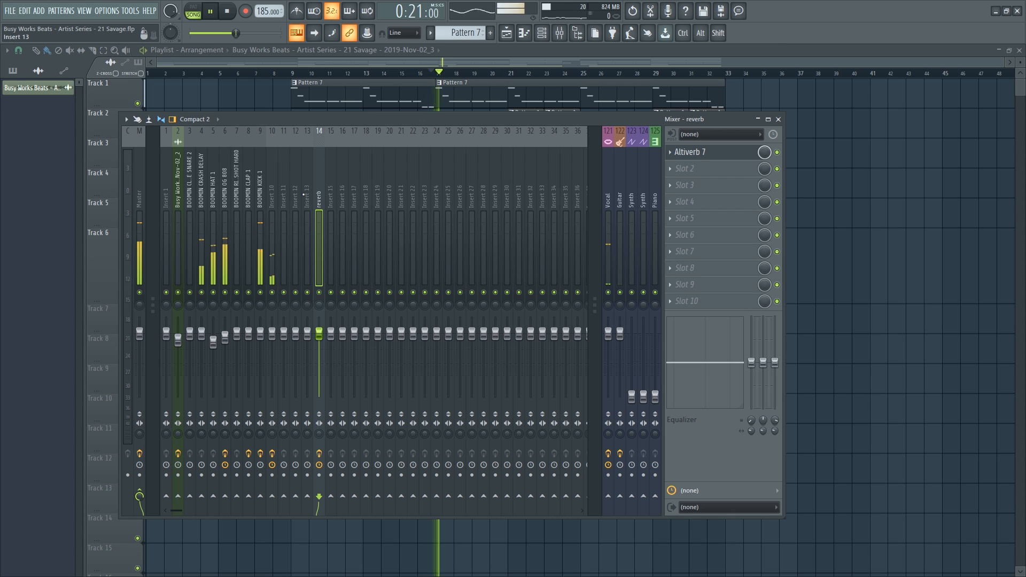
# Send Insert 10 to the reverb channel at 88%.
pyautogui.click(272, 200)
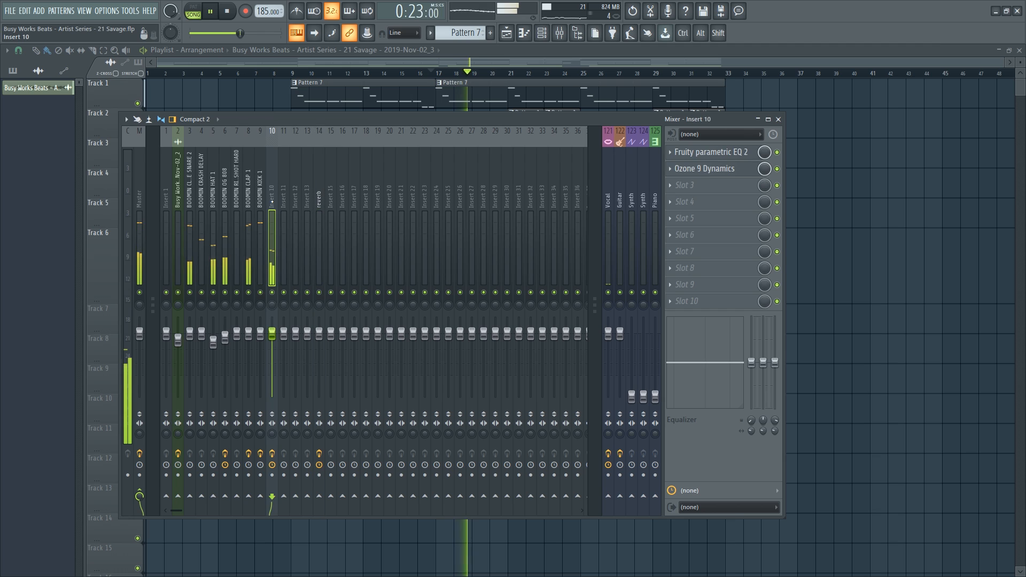
pyautogui.press('space')
pyautogui.click(319, 496)
pyautogui.press('space')
pyautogui.moveTo(319, 496); pyautogui.dragTo(319, 503)
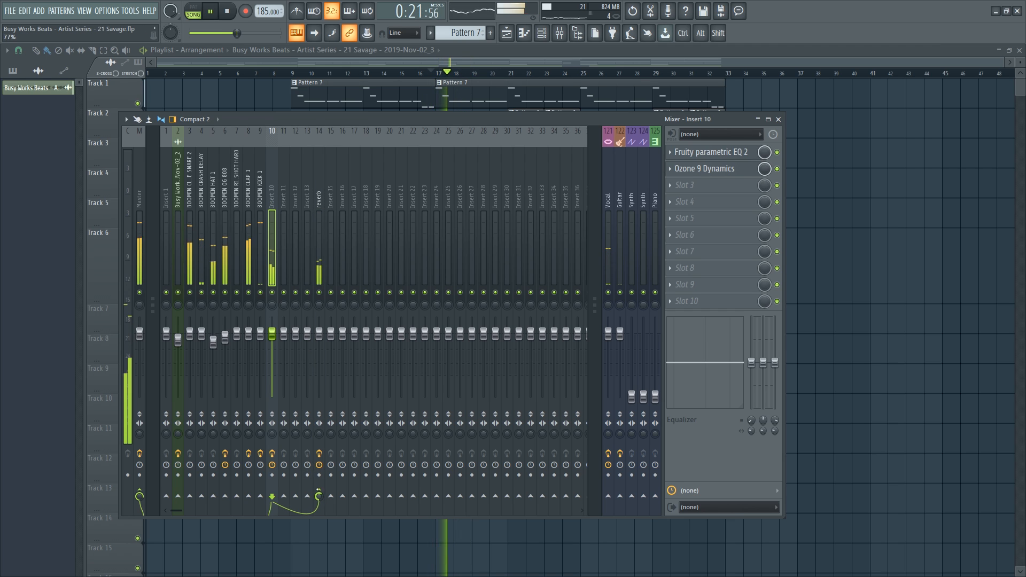
# Load Altiverb's Capitole theatre impulse, lower treble slightly and set pre-delay to about 7.5 ms.
pyautogui.click(318, 235)
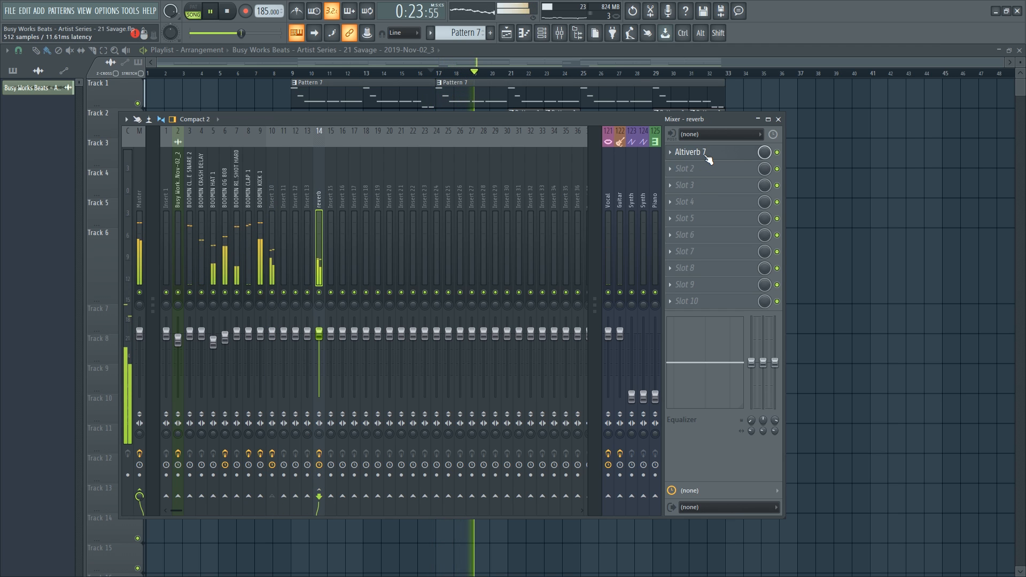
pyautogui.click(708, 156)
pyautogui.click(319, 299)
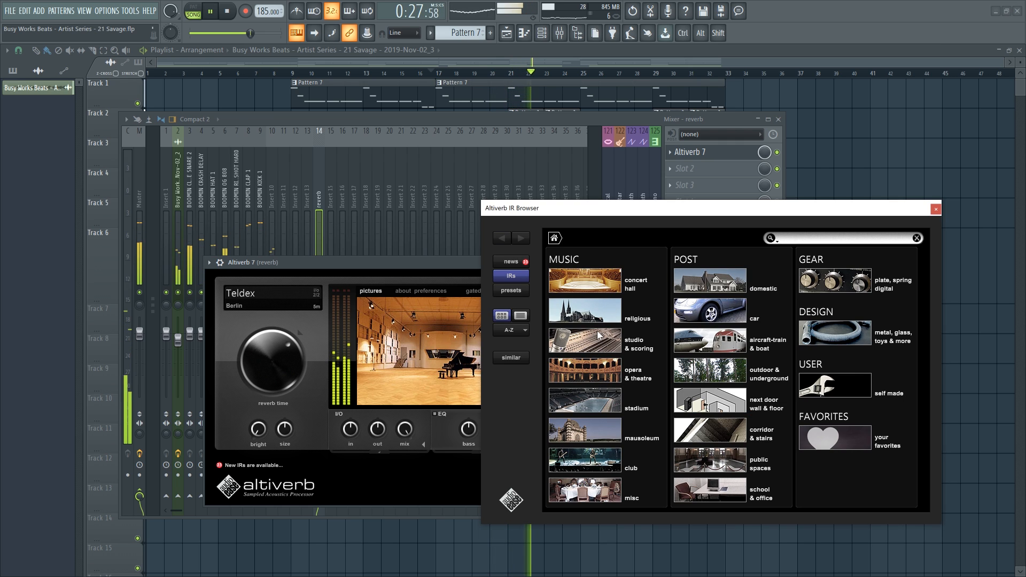
pyautogui.click(605, 368)
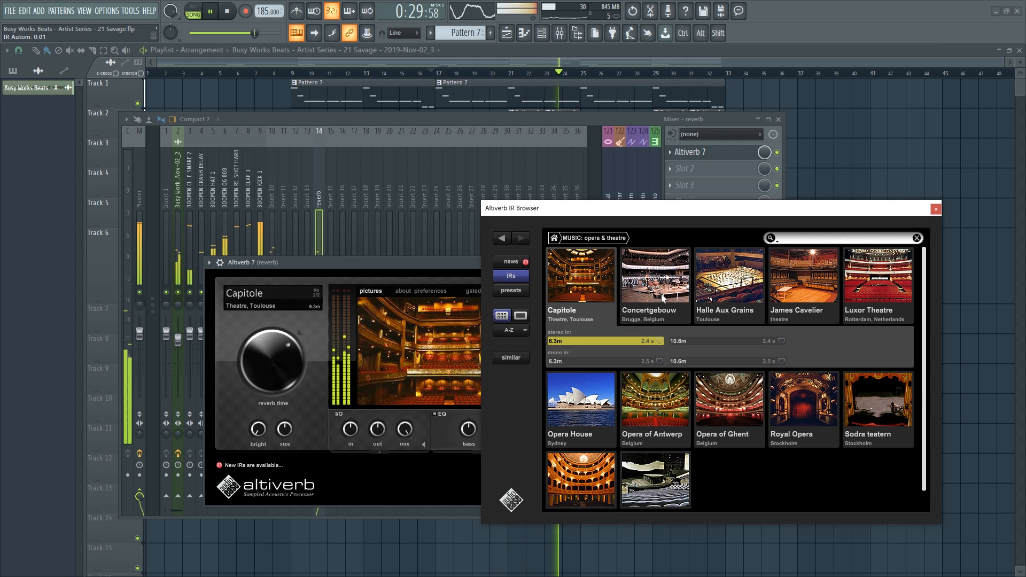
pyautogui.click(934, 209)
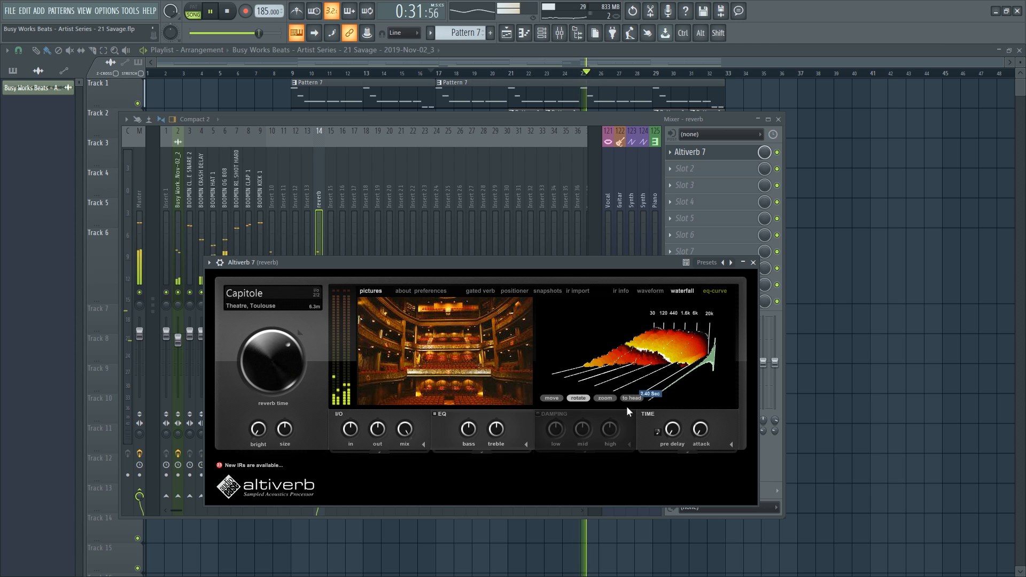
pyautogui.moveTo(494, 435); pyautogui.dragTo(496, 442)
pyautogui.moveTo(670, 433); pyautogui.dragTo(670, 426)
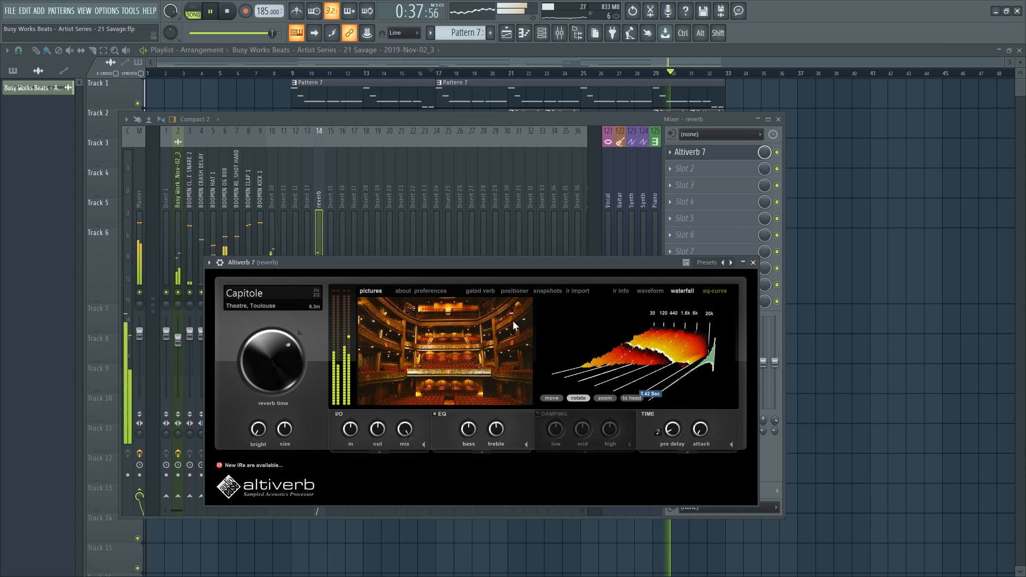
pyautogui.click(754, 263)
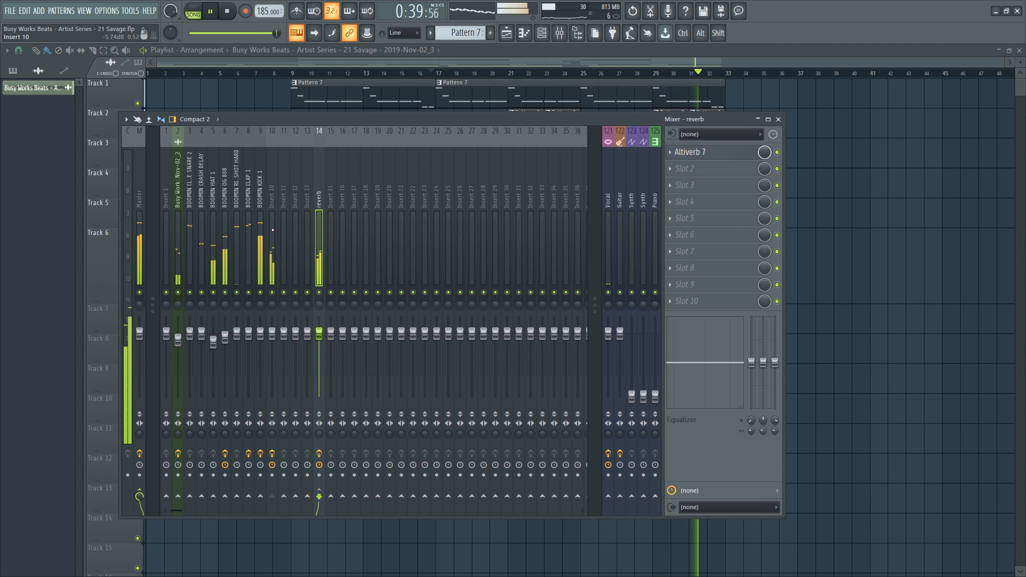
# Route mixer track 2 to the reverb channel.
pyautogui.click(272, 368)
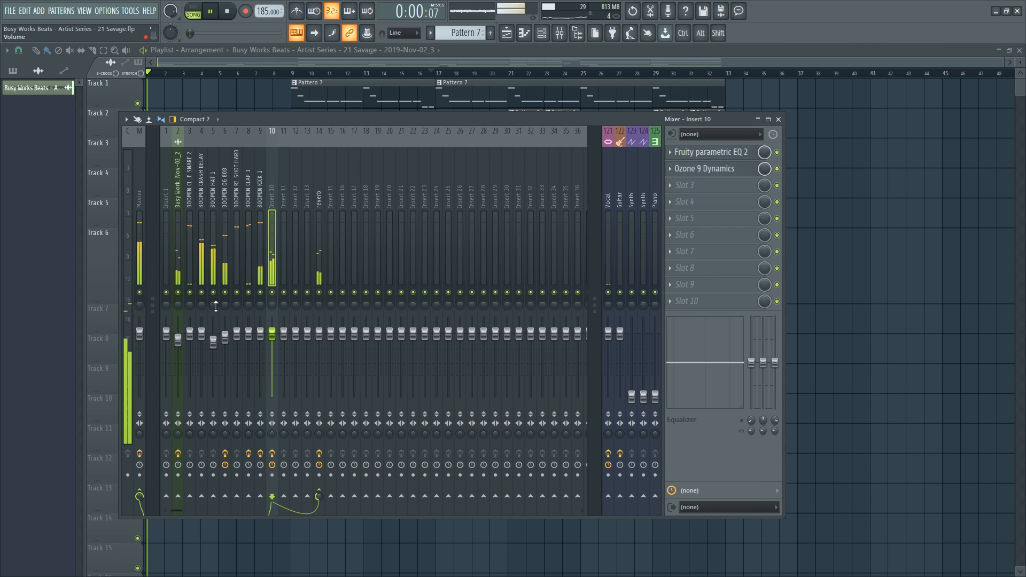
pyautogui.click(178, 267)
pyautogui.click(319, 496)
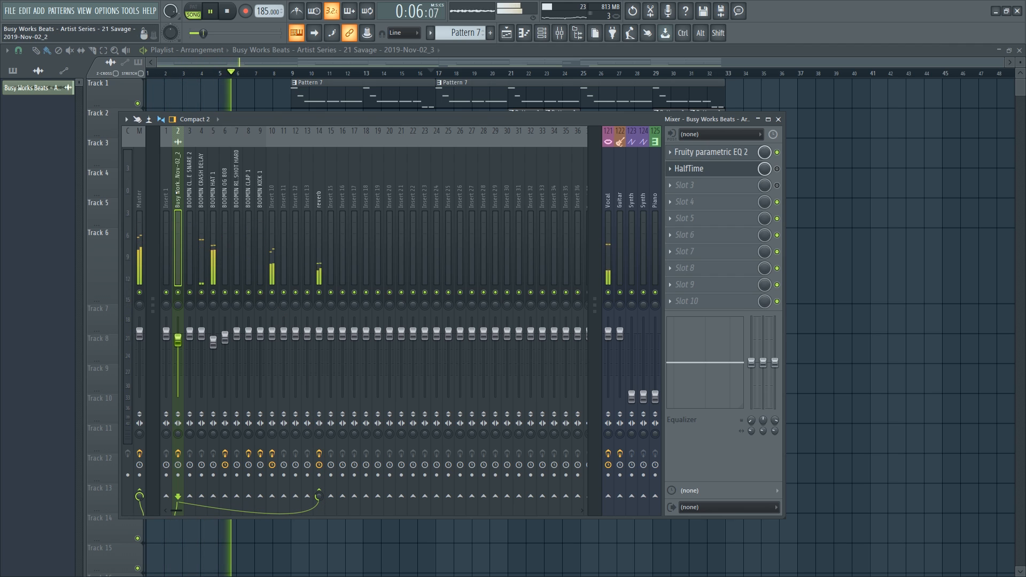
# Clear track 2's custom name so it reads 'Insert 2', then mute the Vocal channel.
pyautogui.rightClick(177, 176)
pyautogui.click(227, 127)
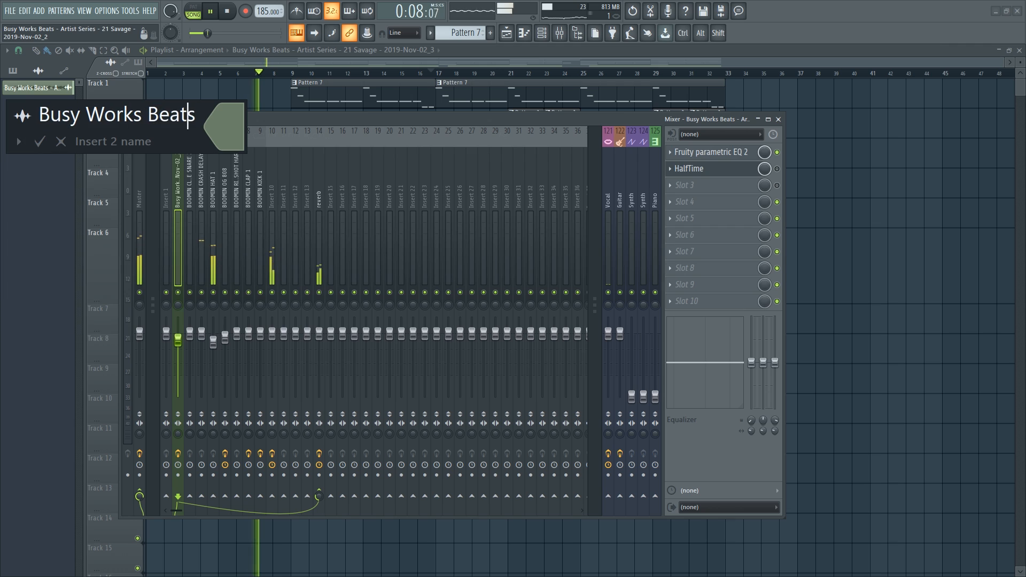
pyautogui.hotkey('ctrl', 'a')
pyautogui.press('BackSpace')
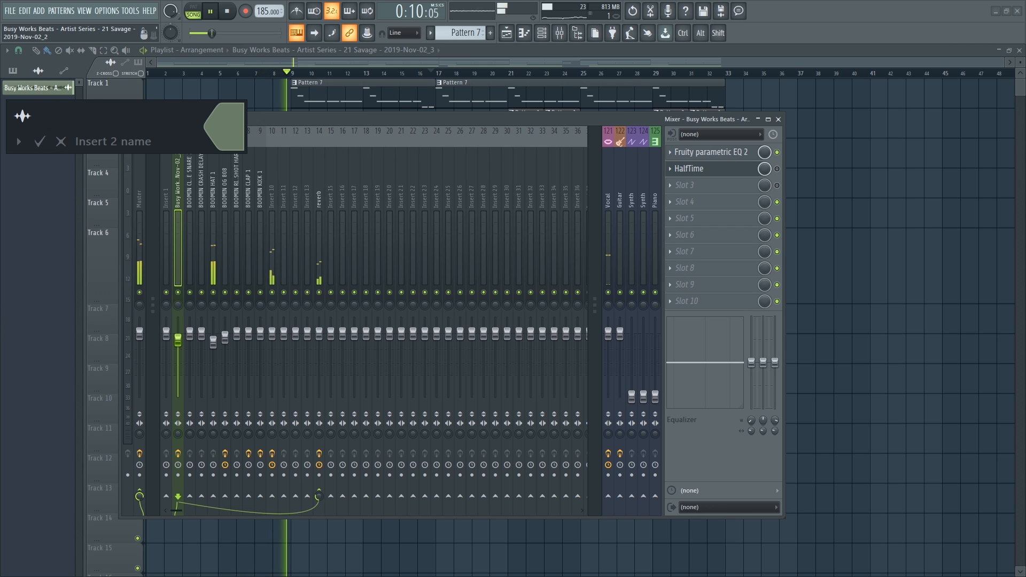
pyautogui.press('Return')
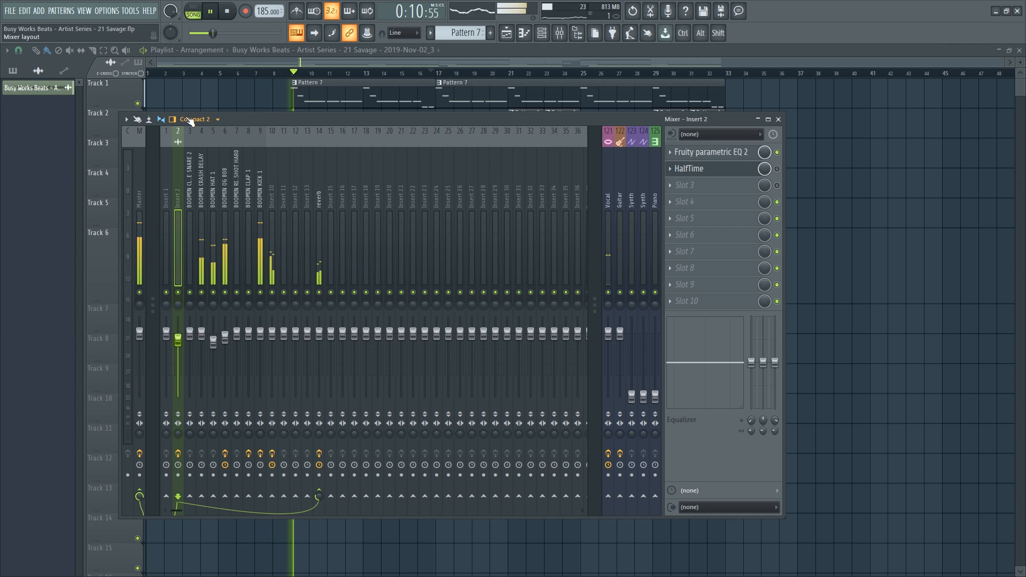
pyautogui.click(609, 294)
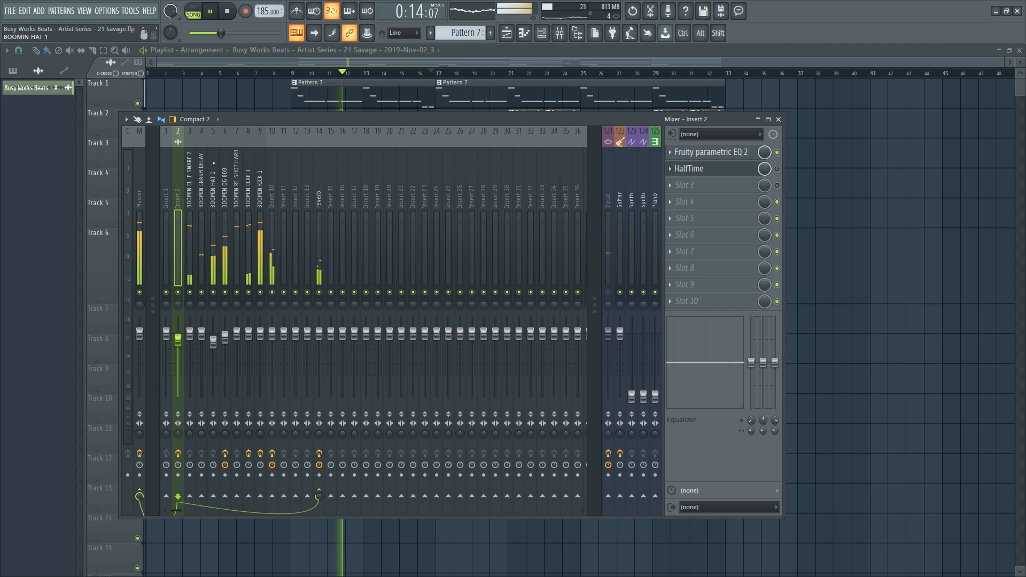
pyautogui.click(225, 339)
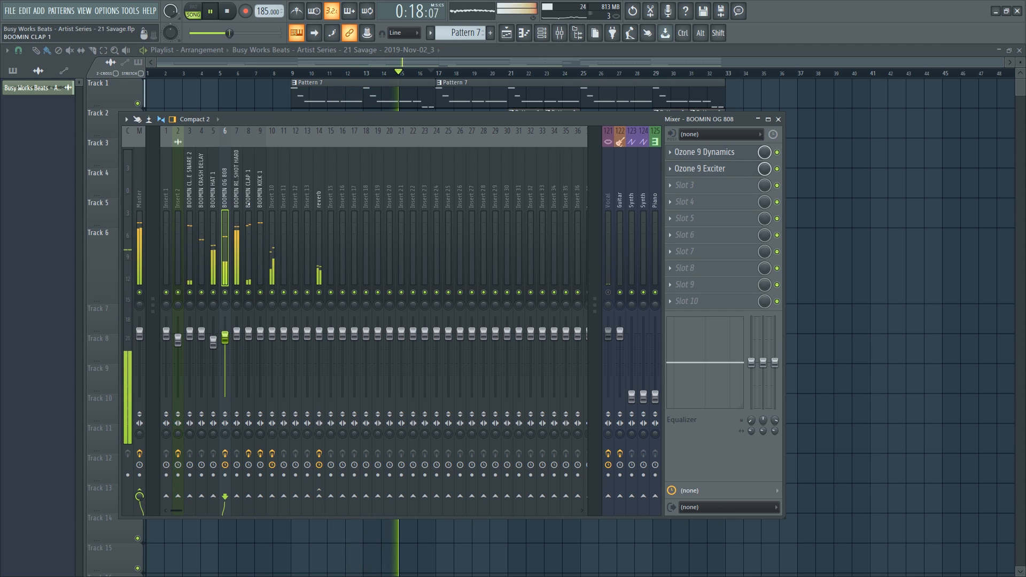
# Trim the end of the first Pattern 7 clip on Track 1 and replay from bar 15.
pyautogui.rightClick(873, 247)
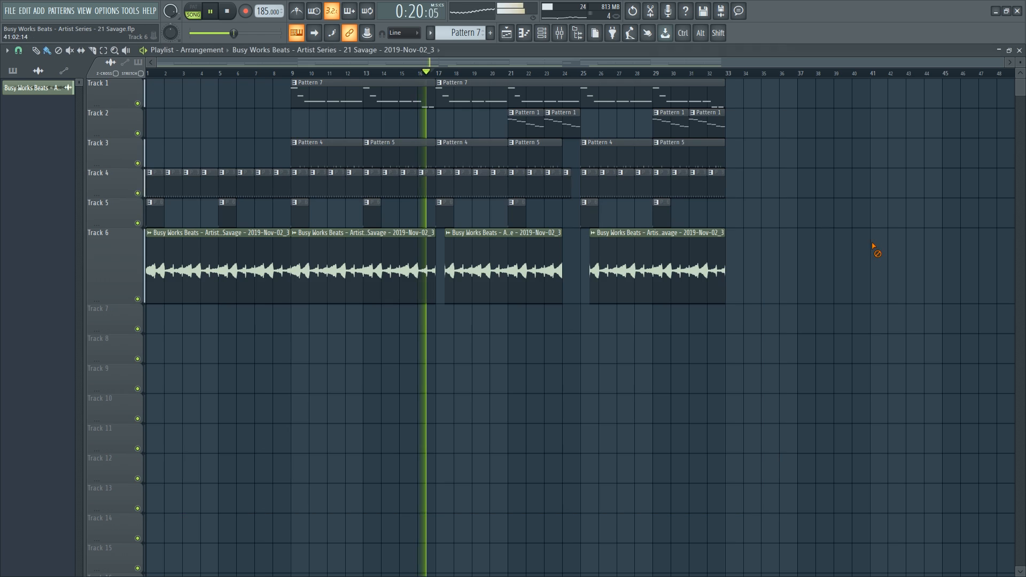
pyautogui.click(401, 74)
pyautogui.scroll(3, 413, 75)
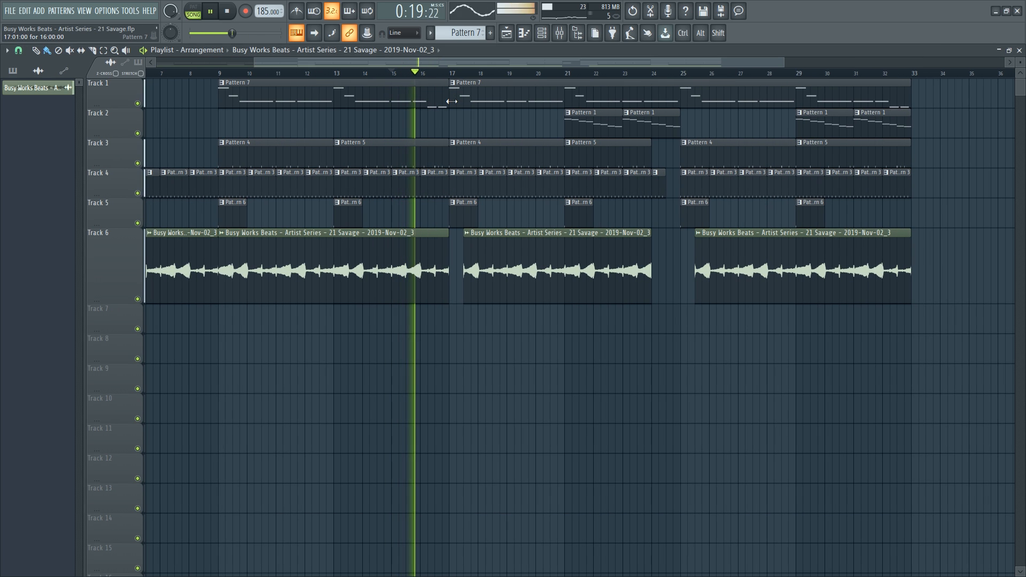
pyautogui.moveTo(448, 102); pyautogui.dragTo(436, 105)
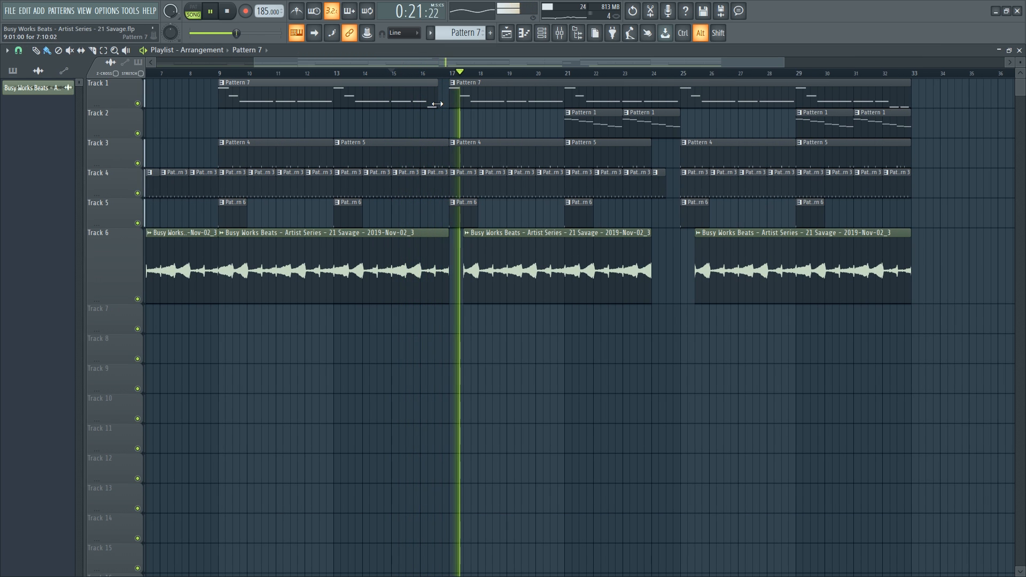
pyautogui.press('space')
pyautogui.press('space')
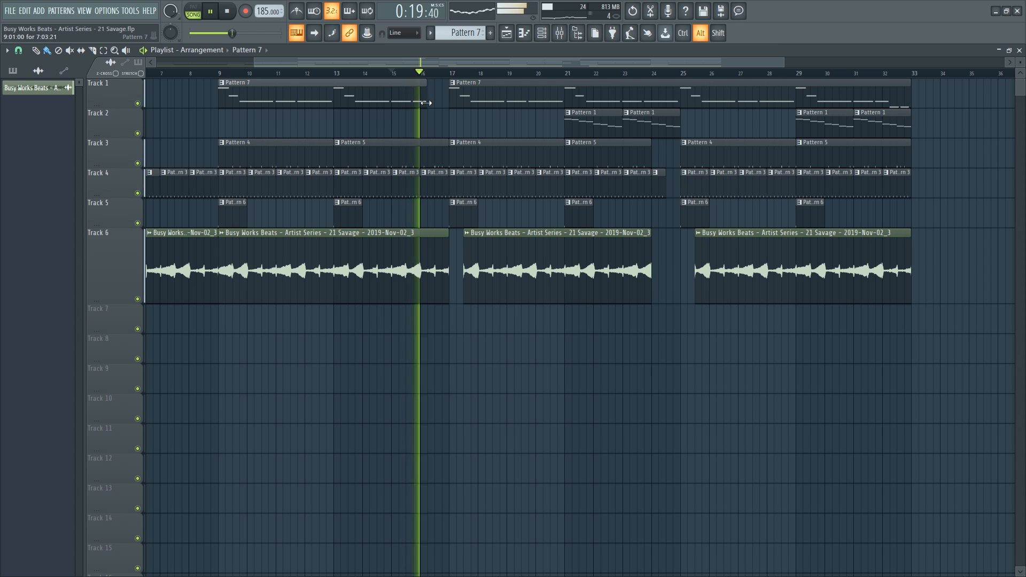
pyautogui.click(400, 73)
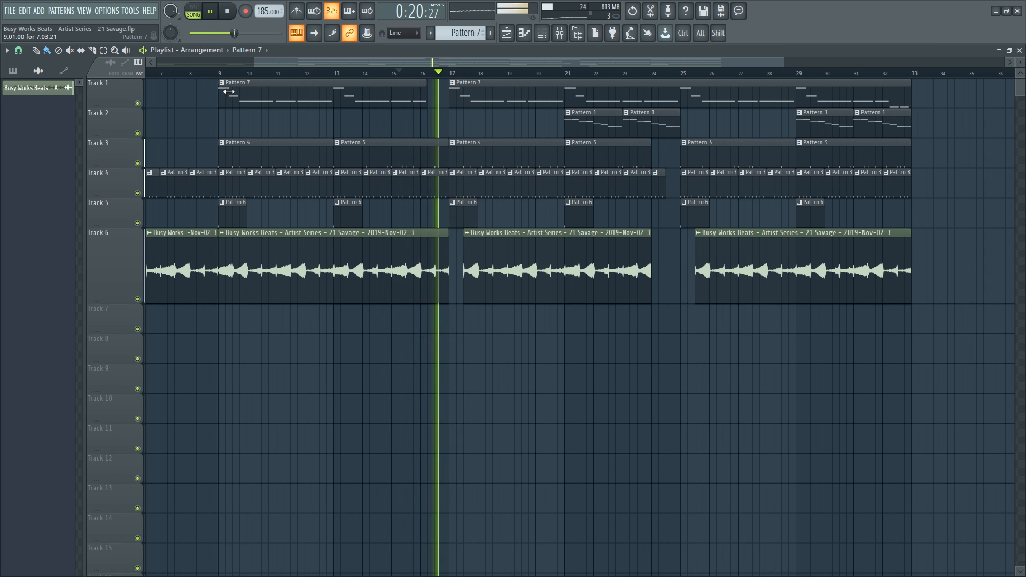
# Undo that trim, re-trim the clip off-grid just before bar 17, and play the beat.
pyautogui.hotkey('ctrl', 'z')
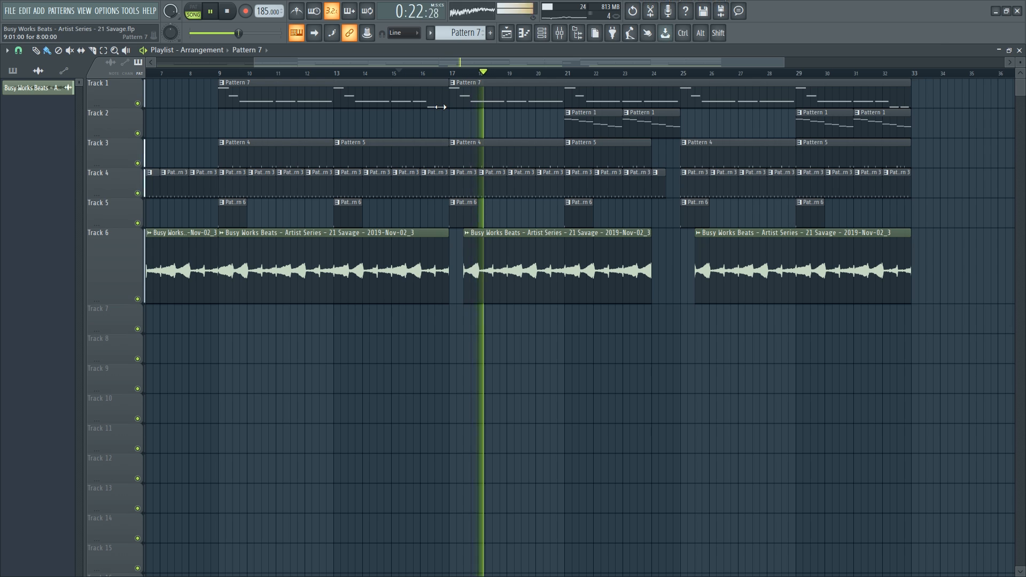
pyautogui.moveTo(439, 105); pyautogui.dragTo(425, 113)
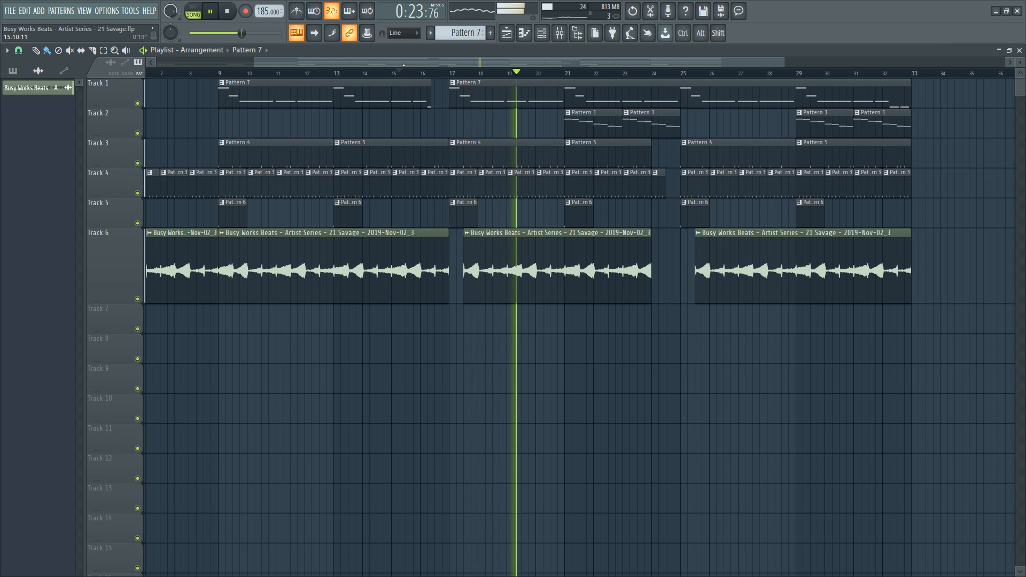
pyautogui.click(398, 73)
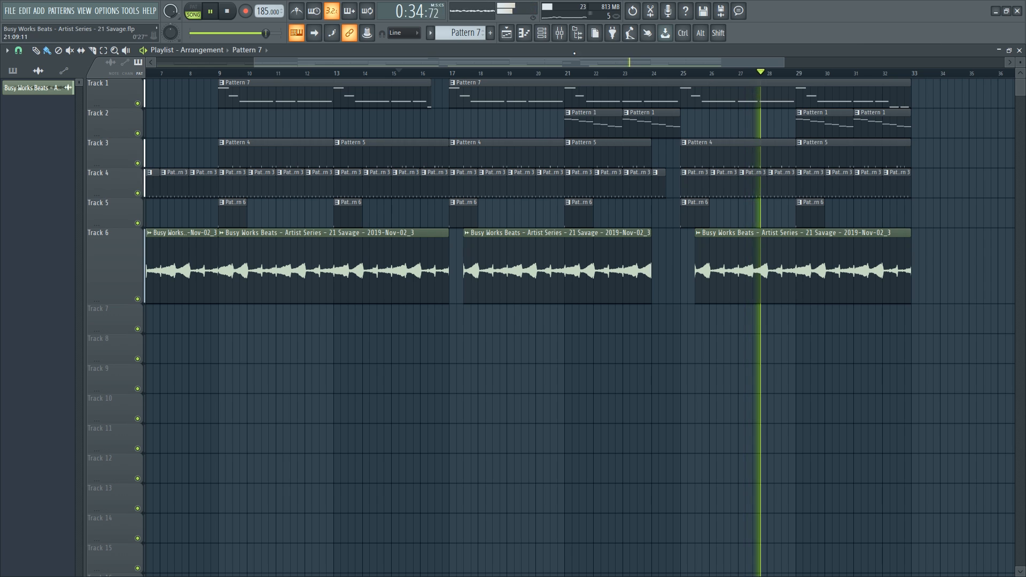
pyautogui.click(558, 33)
pyautogui.press('space')
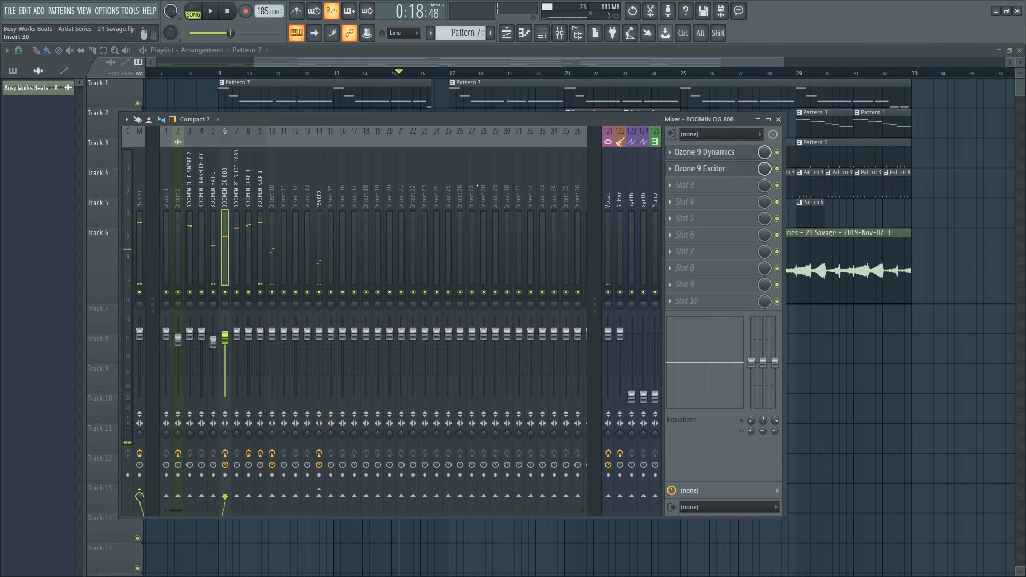
pyautogui.press('space')
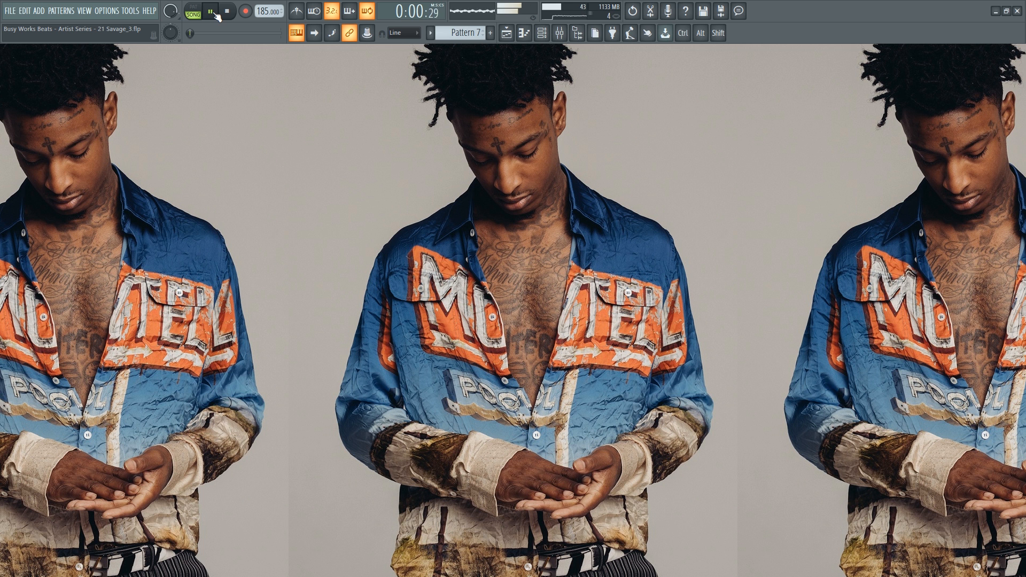